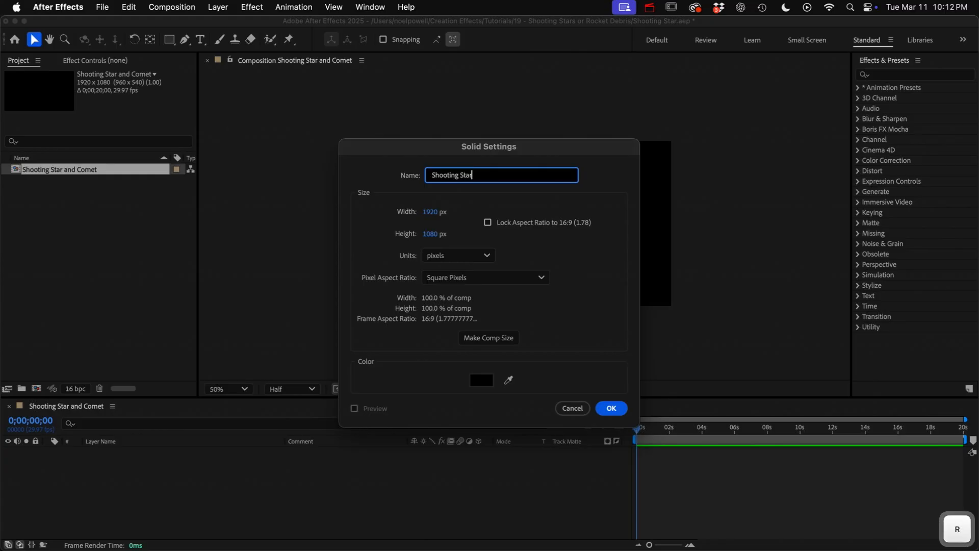
# Create the Shooting Star solid at composition size, then apply the CC Particle World effect to it
pyautogui.click(508, 338)
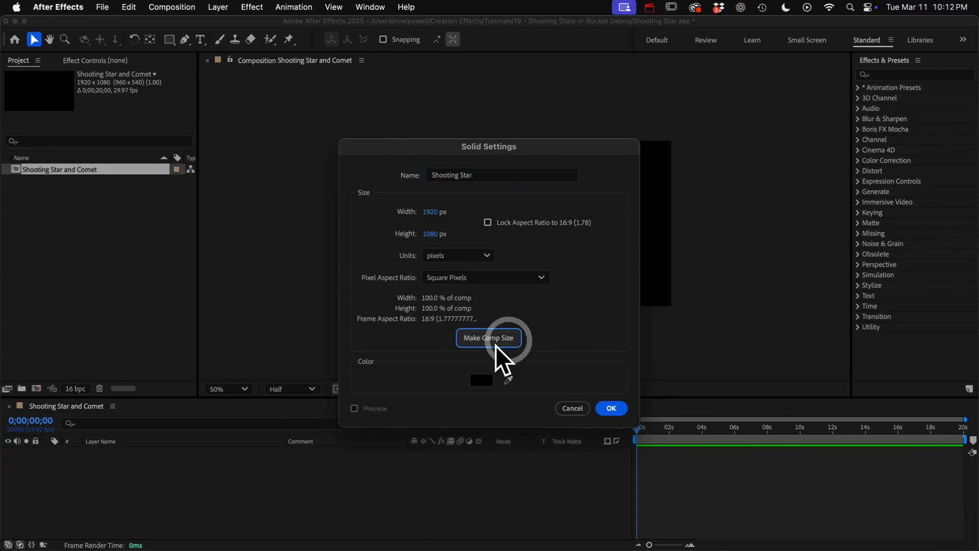
pyautogui.click(611, 409)
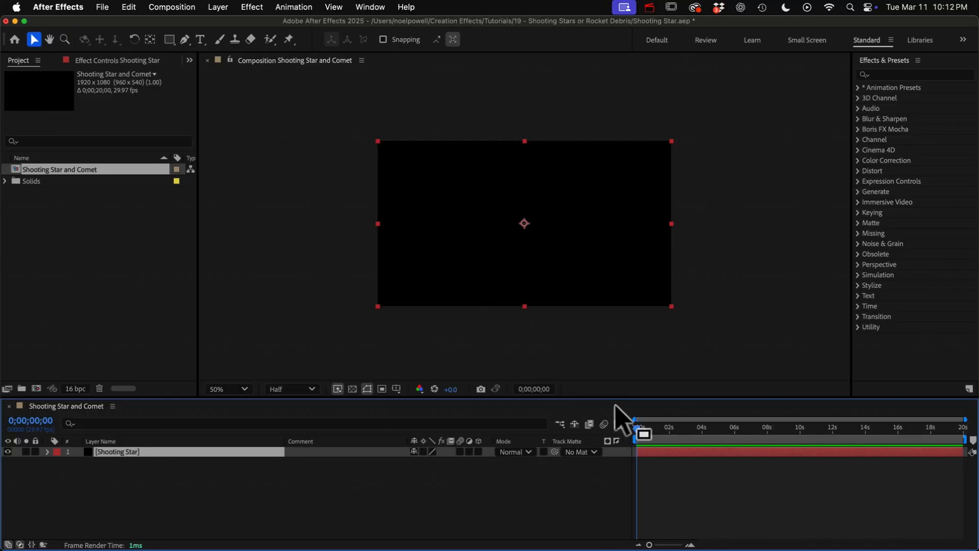
pyautogui.click(888, 74)
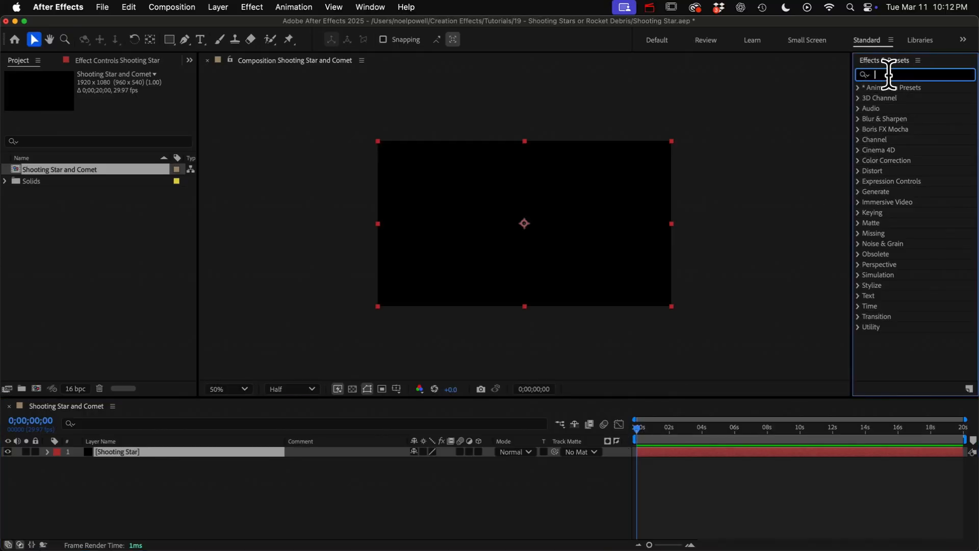
pyautogui.write('cc par')
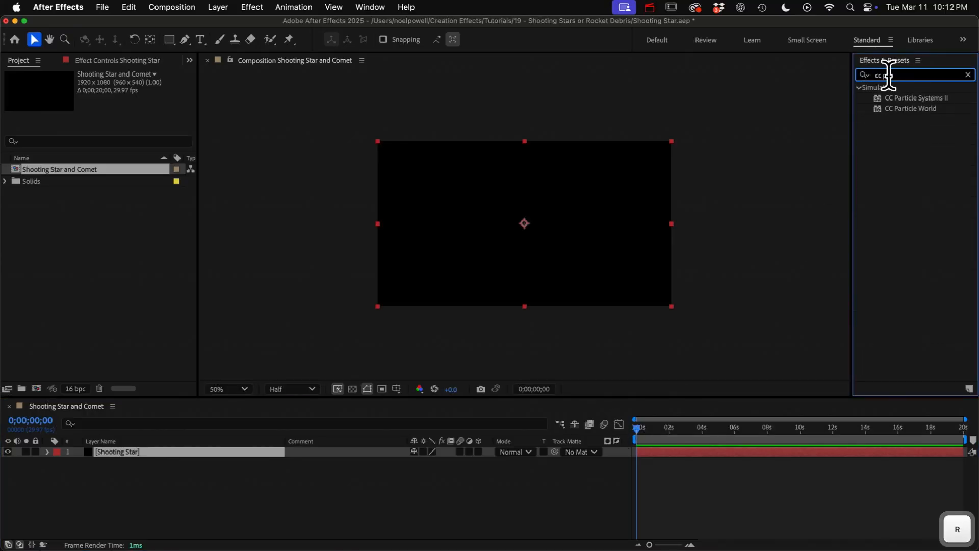
pyautogui.doubleClick(907, 108)
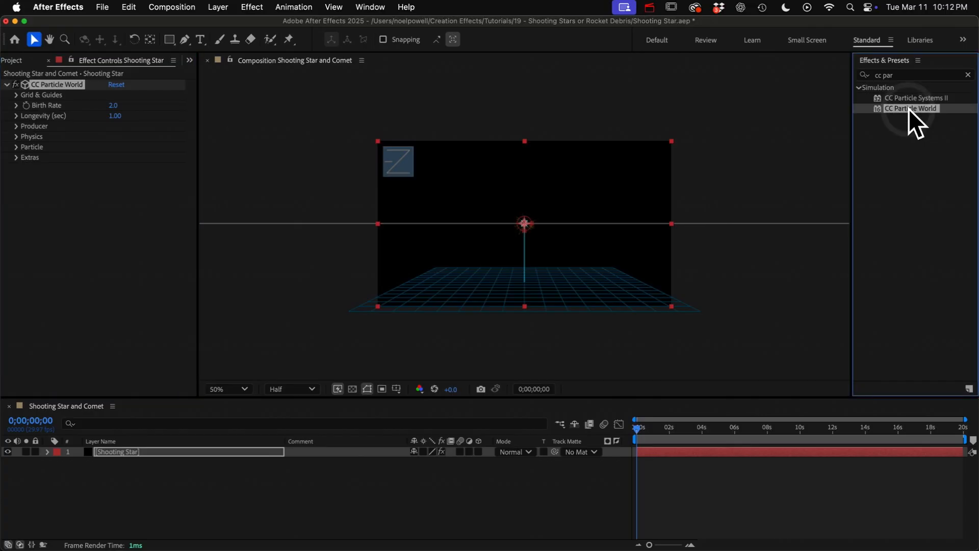
pyautogui.press('space')
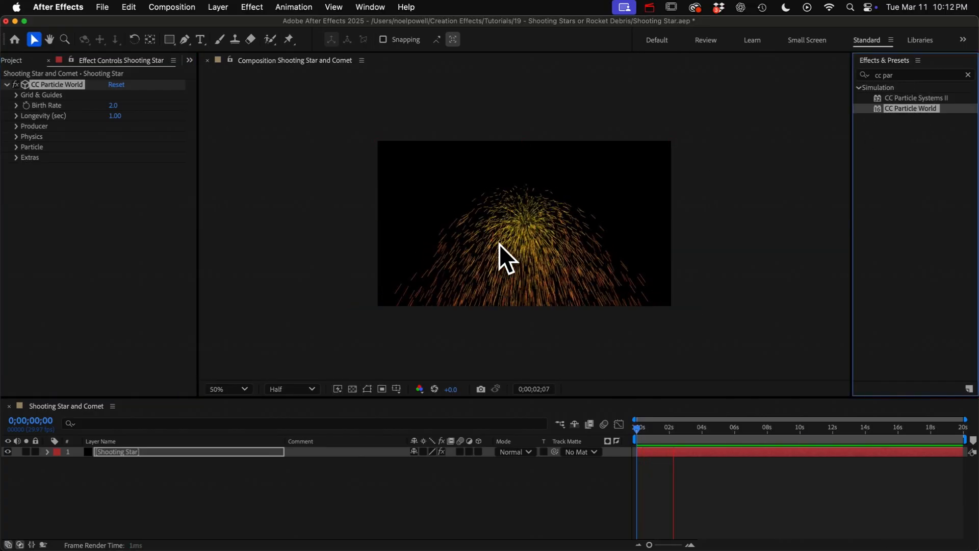
pyautogui.press('space')
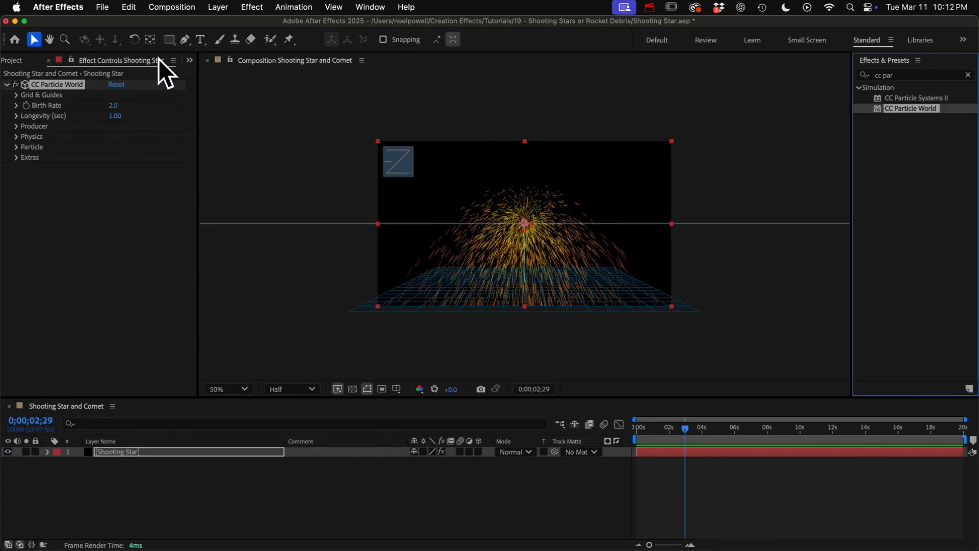
# Turn off Position, Radius, Motion Path, Grid, Horizon and Axis Box in CC Particle World's Grid & Guides
pyautogui.click(370, 6)
pyautogui.click(62, 189)
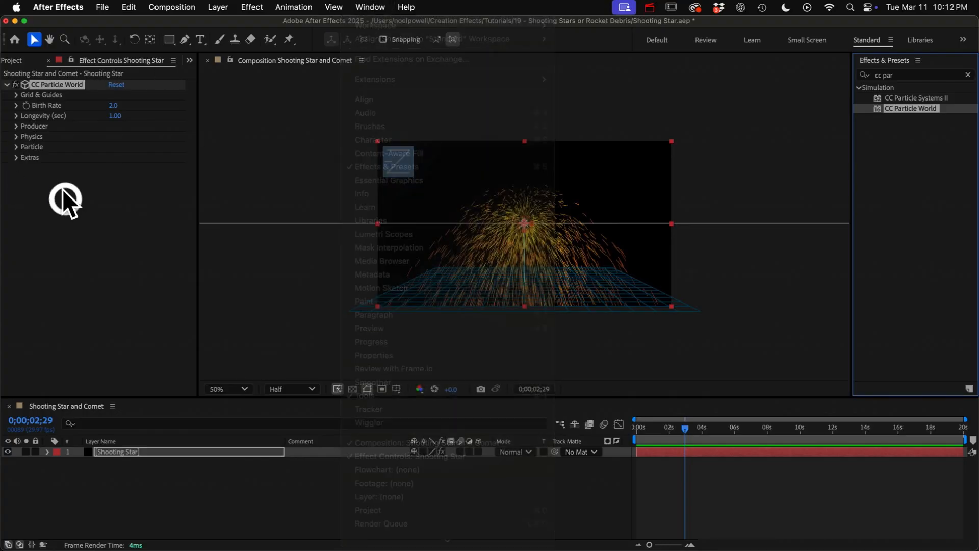
pyautogui.click(16, 94)
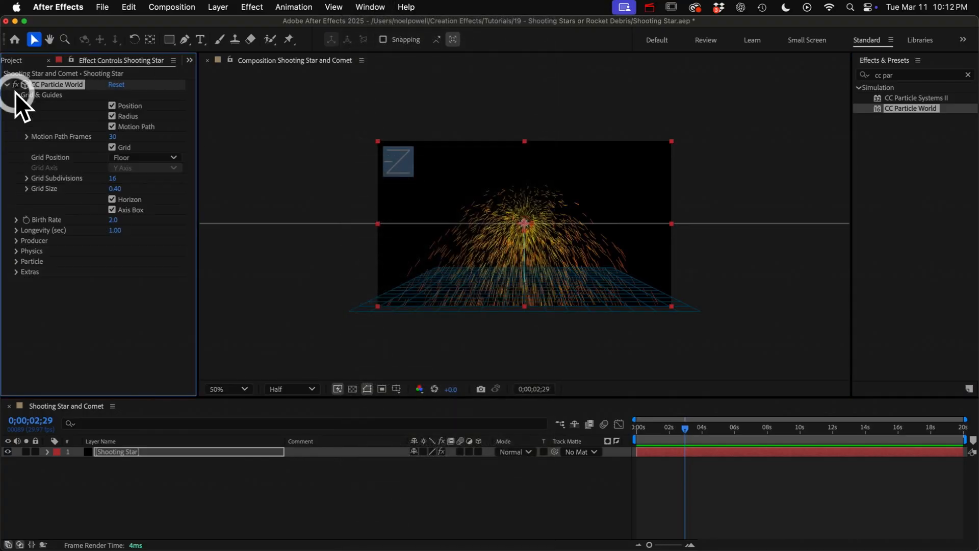
pyautogui.click(112, 116)
pyautogui.click(111, 126)
pyautogui.click(112, 147)
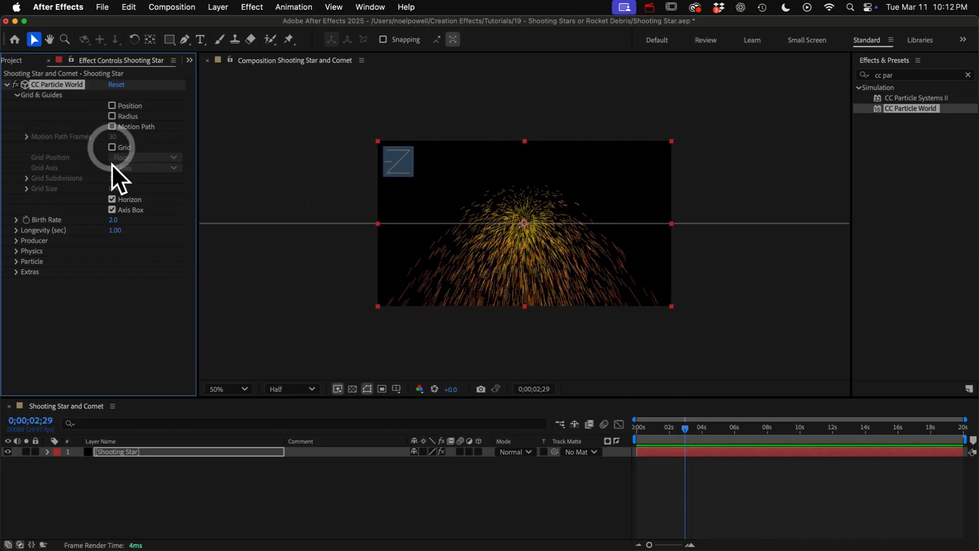
pyautogui.click(112, 199)
pyautogui.click(113, 209)
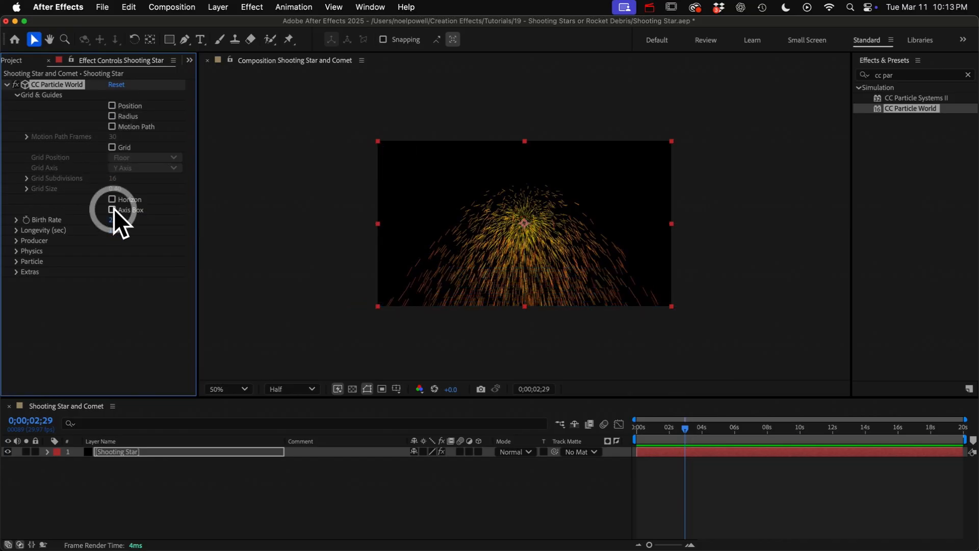
pyautogui.click(16, 96)
# Reveal the Producer, Physics and Particle settings of CC Particle World and set Gravity to 0
pyautogui.click(17, 125)
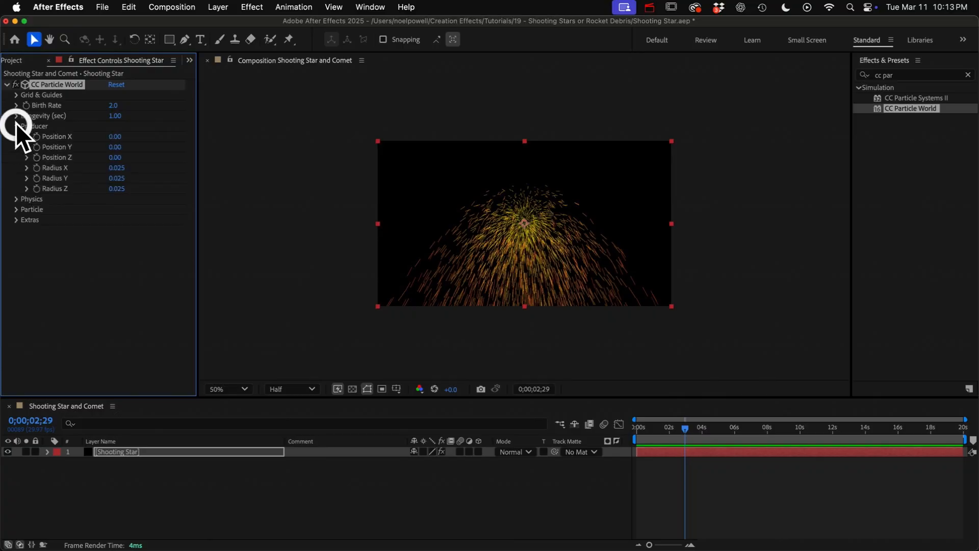
pyautogui.click(15, 199)
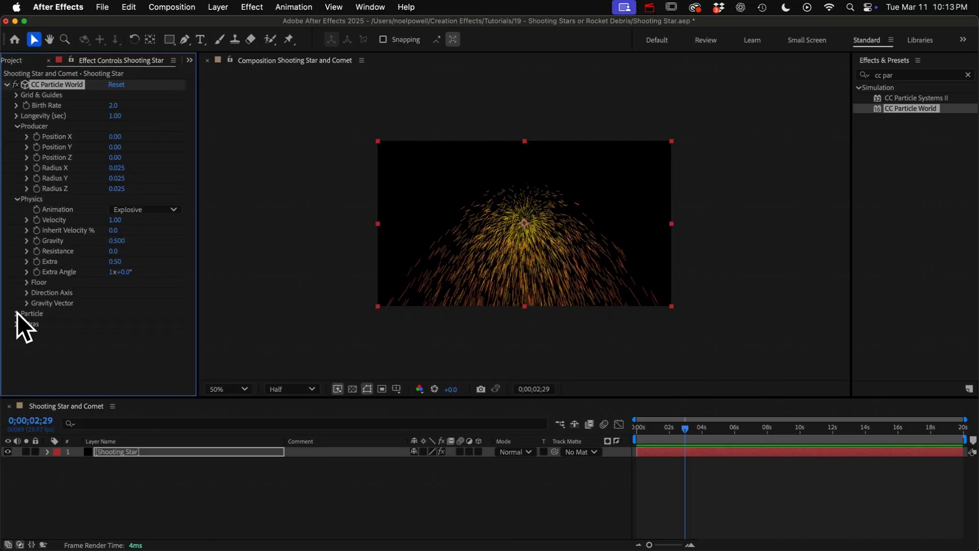
pyautogui.click(17, 313)
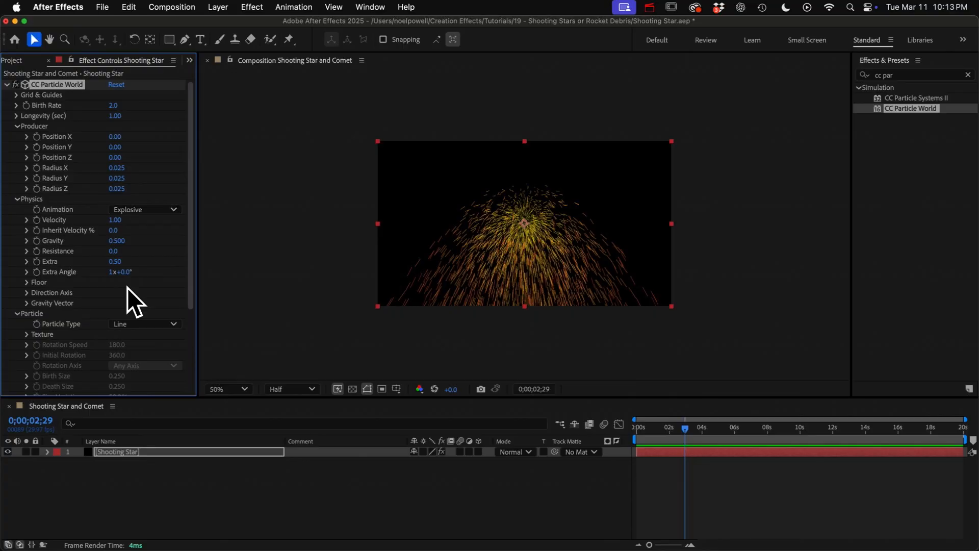
pyautogui.press('space')
pyautogui.press('space')
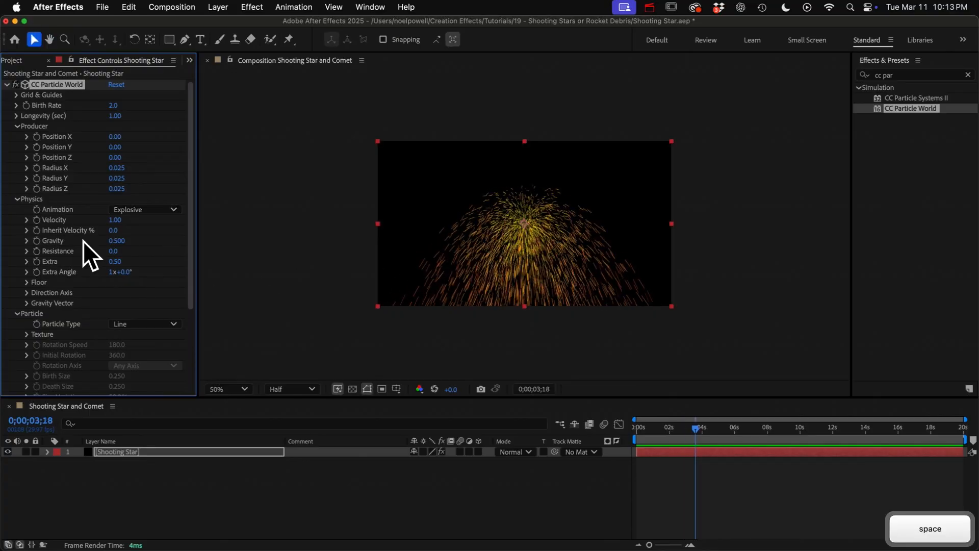
pyautogui.click(117, 240)
pyautogui.write('0')
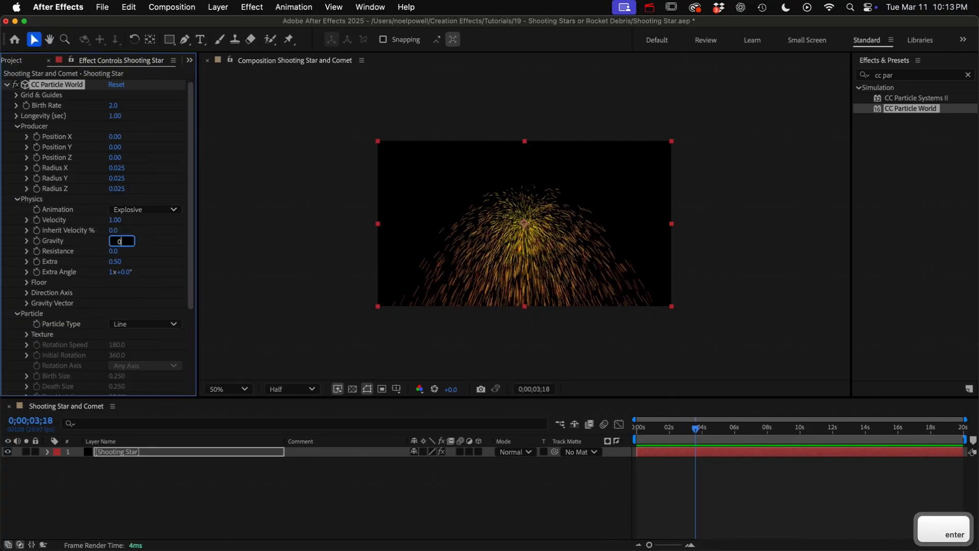
pyautogui.press('Return')
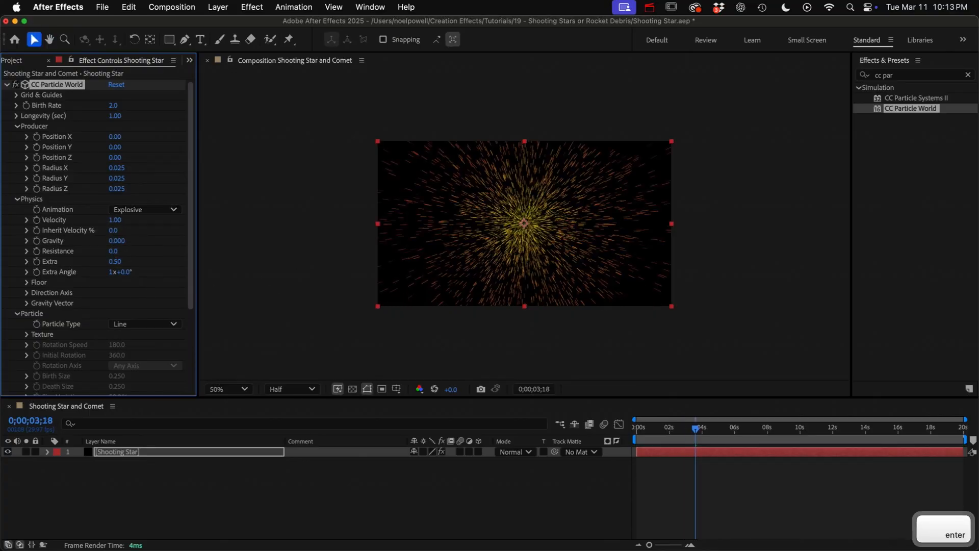
# Set the particle Resistance in the Physics settings to 10 and preview the animation
pyautogui.click(117, 251)
pyautogui.write('10')
pyautogui.press('Return')
pyautogui.press('space')
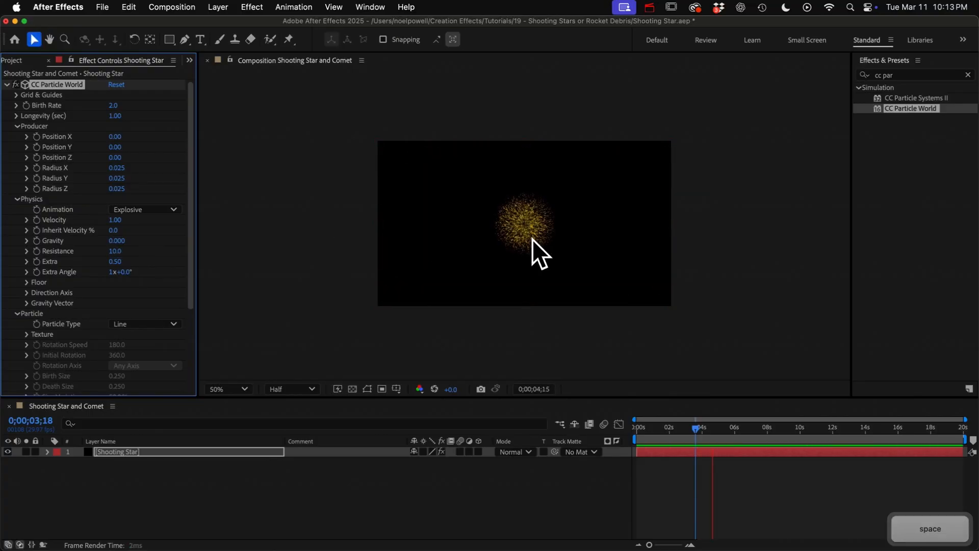
pyautogui.press('space')
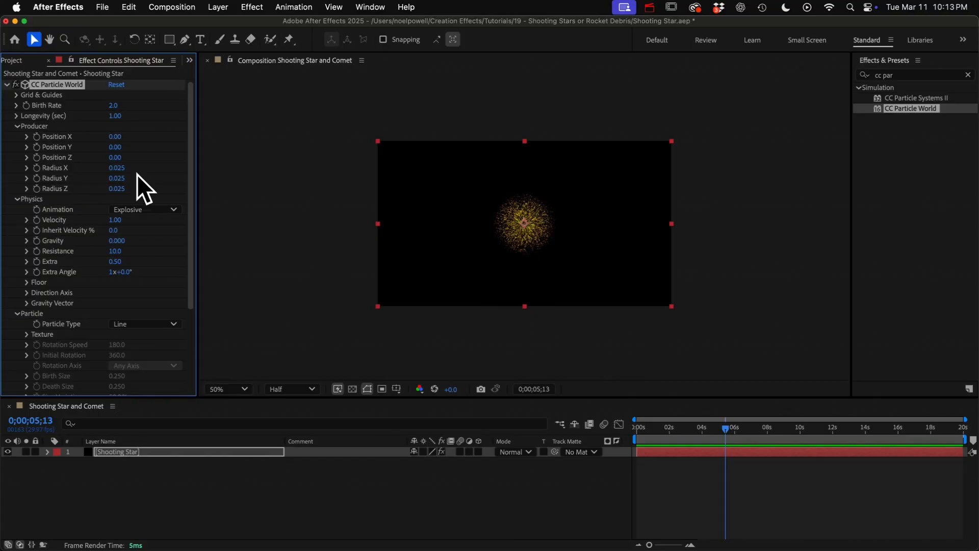
pyautogui.click(27, 125)
pyautogui.moveTo(117, 161); pyautogui.dragTo(61, 168)
pyautogui.press('super+z')
# Add a null object, rename it Shooting Star Position, and make it a 3D layer
pyautogui.click(218, 5)
pyautogui.moveTo(224, 25)
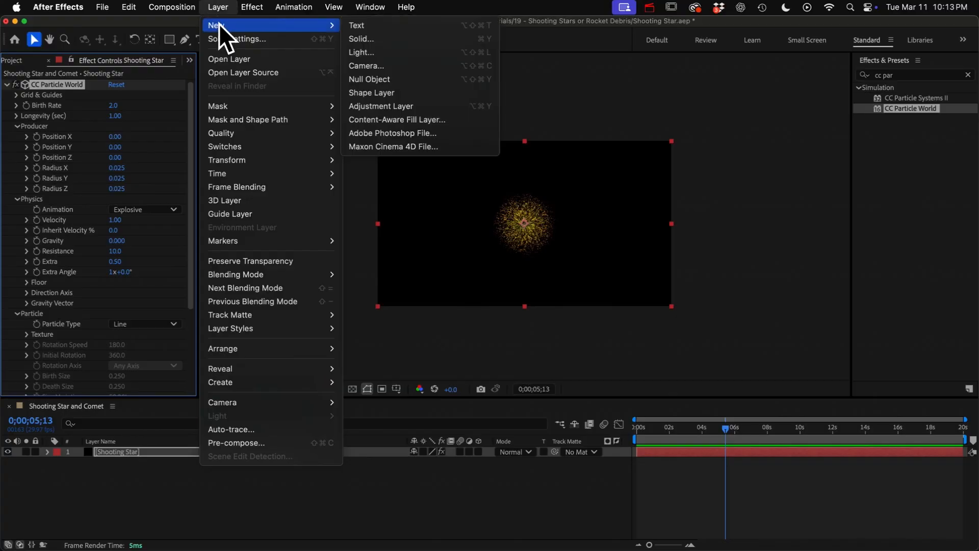
pyautogui.click(369, 79)
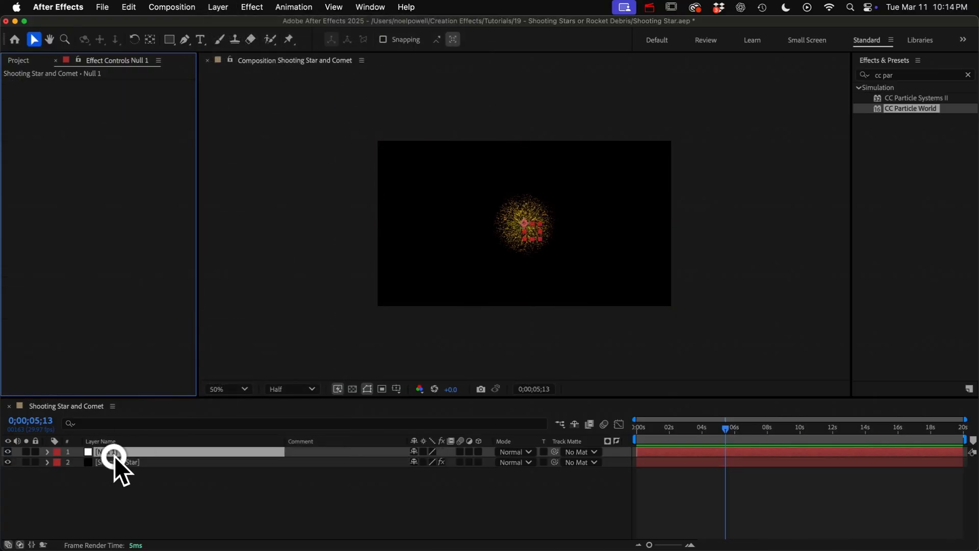
pyautogui.press('Return')
pyautogui.write('Shooting Star P')
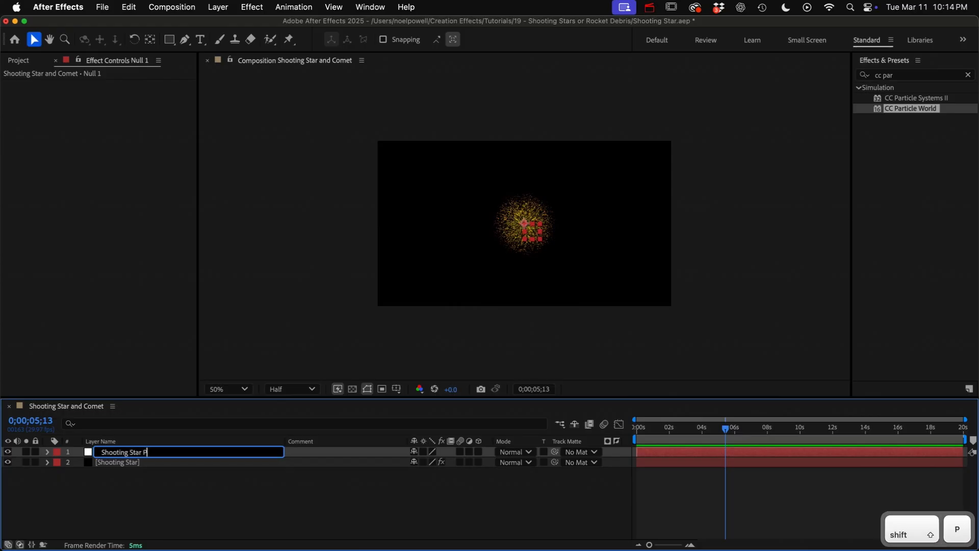
pyautogui.write('osition')
pyautogui.press('Return')
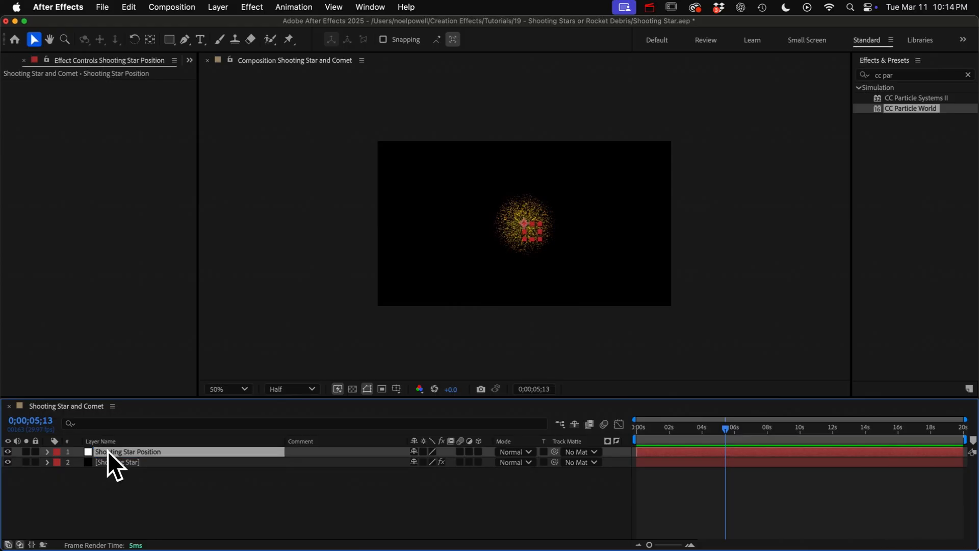
pyautogui.click(478, 451)
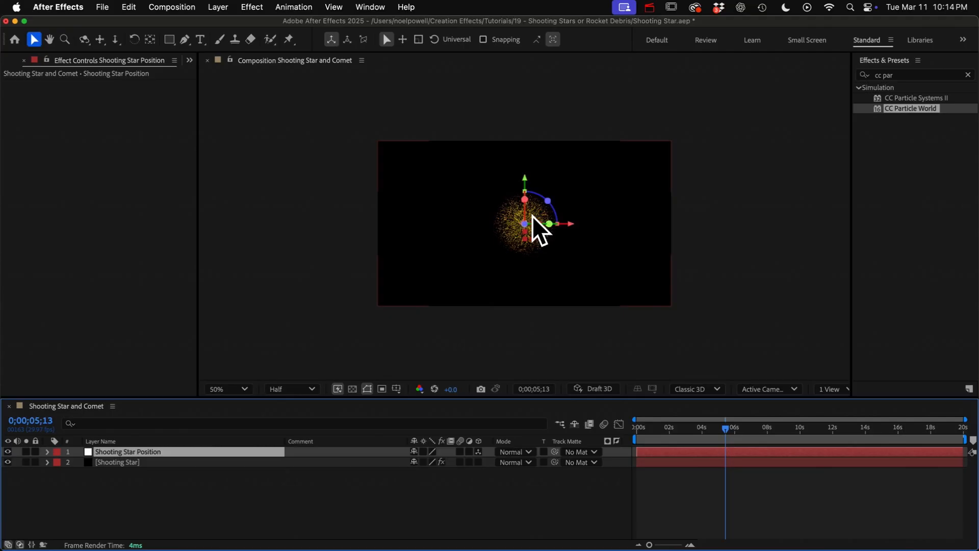
# Find the Layer Control effect and apply it to the Shooting Star solid layer
pyautogui.moveTo(907, 74); pyautogui.dragTo(841, 66)
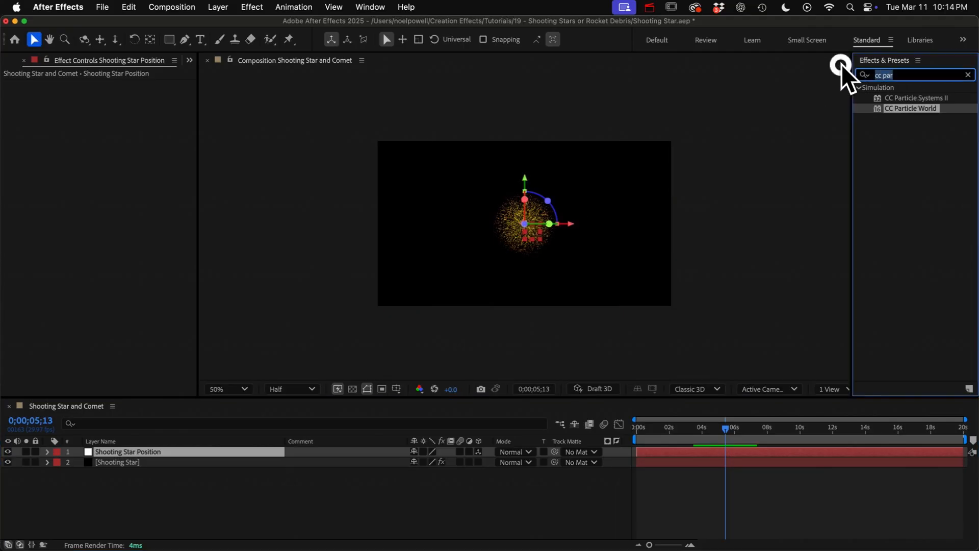
pyautogui.write('layer cont')
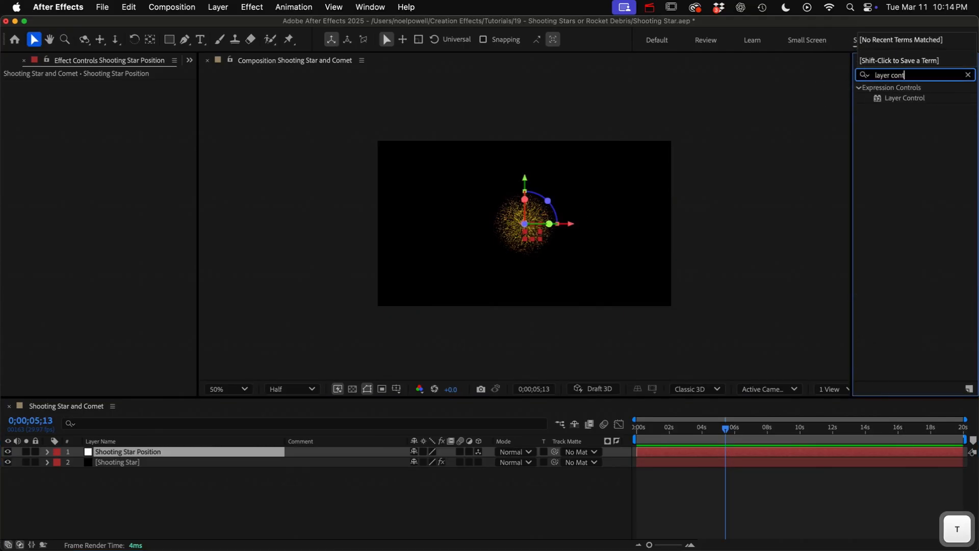
pyautogui.moveTo(905, 98); pyautogui.dragTo(113, 463)
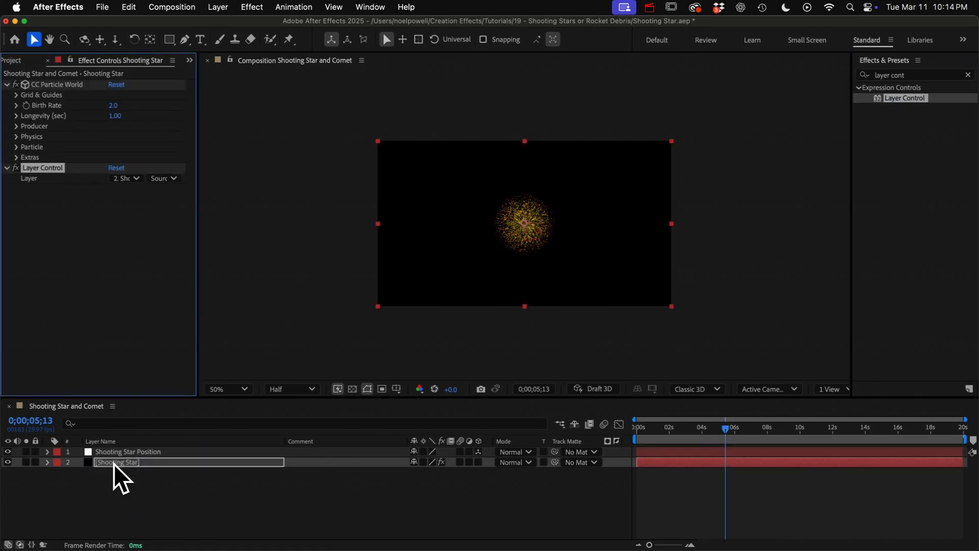
# Rename the Layer Control effect Follow Layer and set its target layer to Shooting Star Position
pyautogui.click(50, 168)
pyautogui.press('Return')
pyautogui.write('Follo')
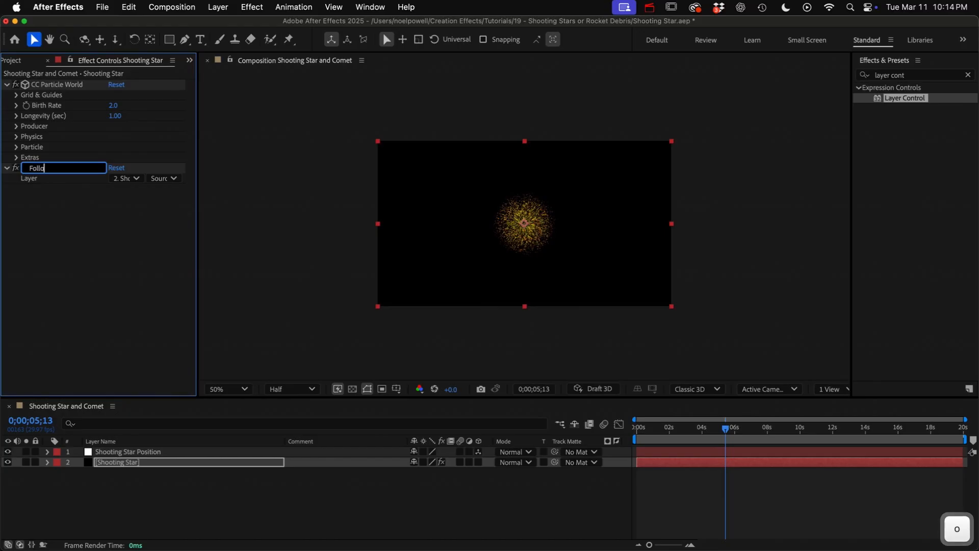
pyautogui.write('w Layer')
pyautogui.press('Return')
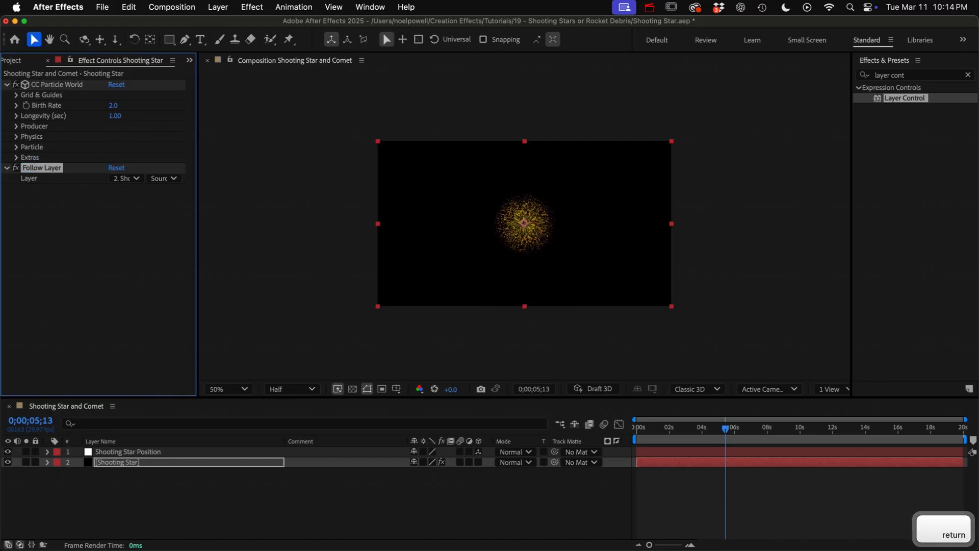
pyautogui.click(130, 177)
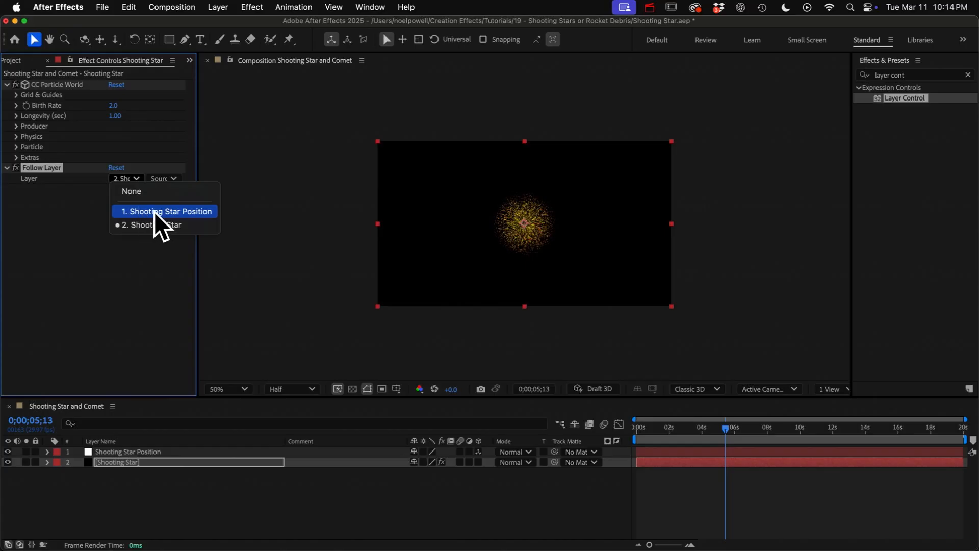
pyautogui.click(161, 212)
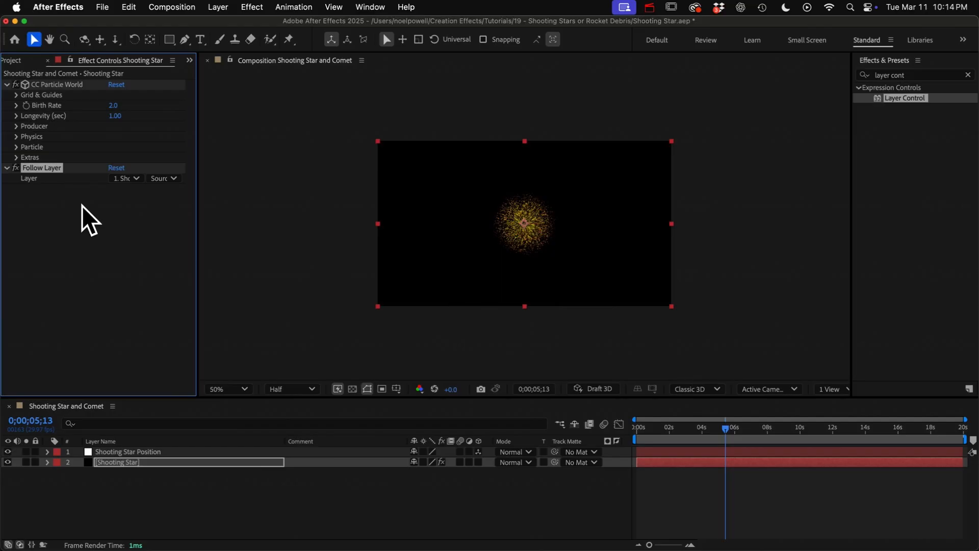
# Enable default expressions on the Producer's Position X, Position Y and Position Z properties
pyautogui.click(16, 126)
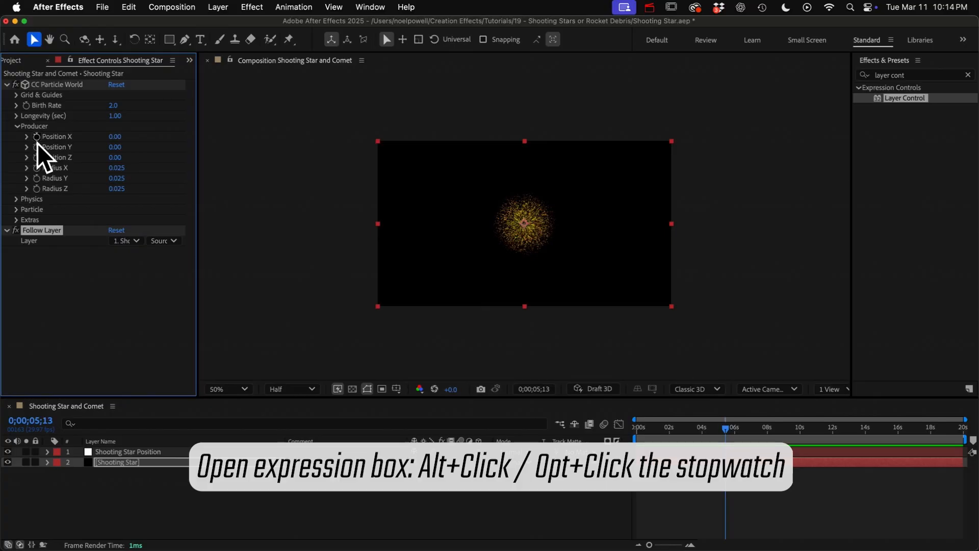
pyautogui.keyDown('alt'); pyautogui.click(37, 137); pyautogui.keyUp('alt')
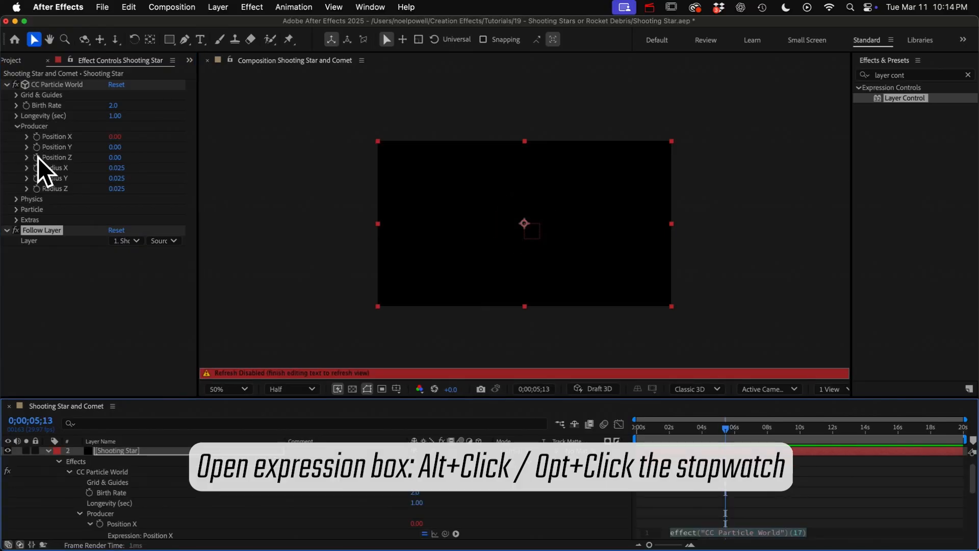
pyautogui.keyDown('alt'); pyautogui.click(37, 147); pyautogui.keyUp('alt')
pyautogui.keyDown('alt'); pyautogui.click(37, 157); pyautogui.keyUp('alt')
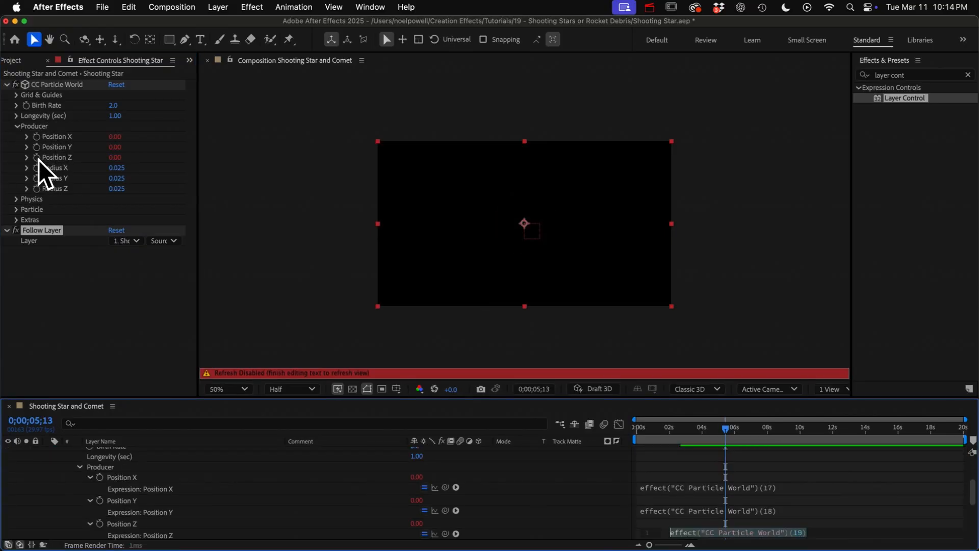
pyautogui.click(612, 518)
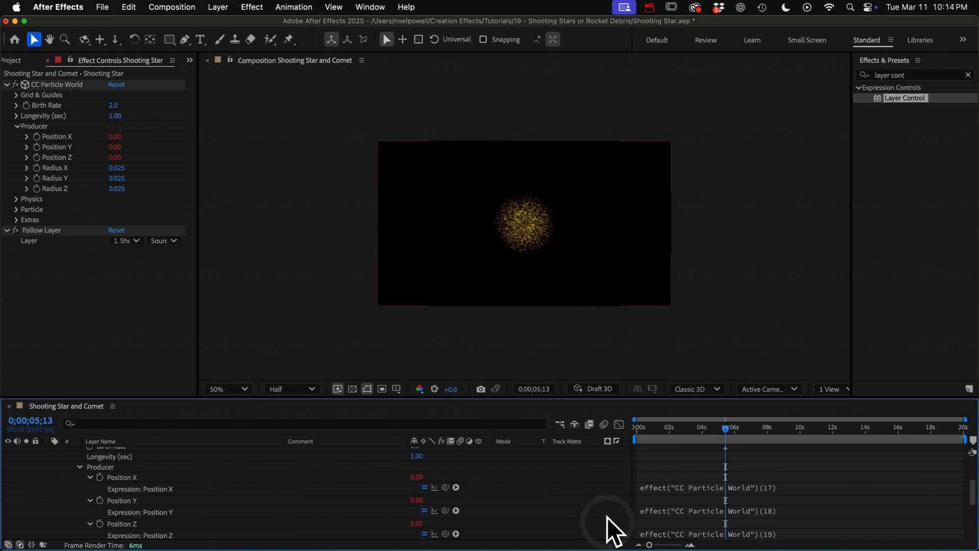
# Copy the POSITION X expression from Expressions.rtf in TextEdit and paste it into the Producer's Position X expression in After Effects
pyautogui.scroll(-2, 609, 518)
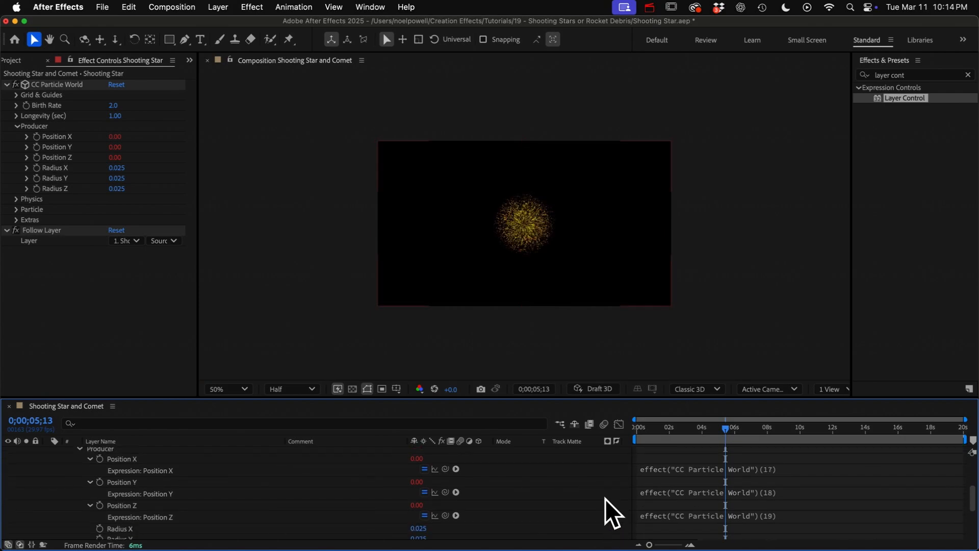
pyautogui.press('super+Tab')
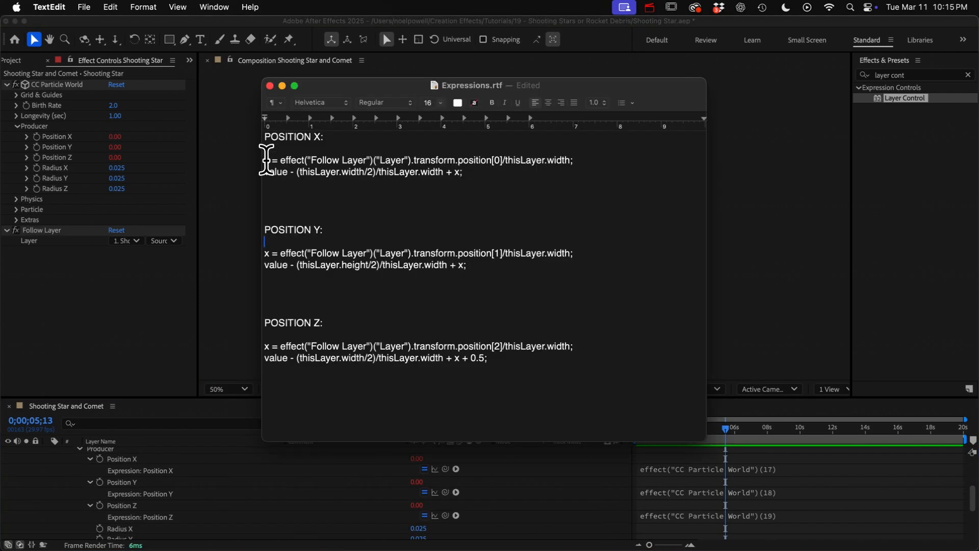
pyautogui.moveTo(264, 159); pyautogui.dragTo(462, 172)
pyautogui.press('super+c')
pyautogui.press('super+Tab')
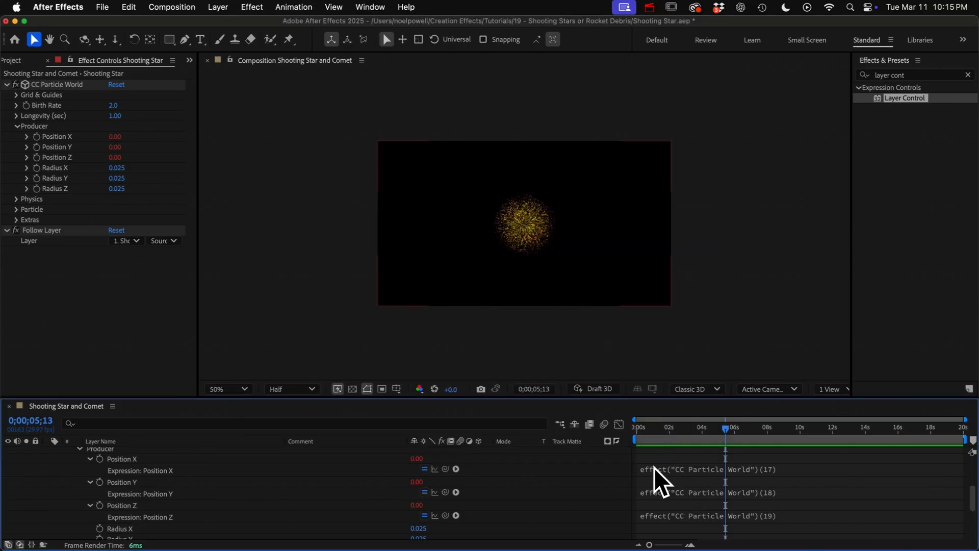
pyautogui.click(653, 469)
pyautogui.press('super+v')
# Copy the POSITION Y expression from Expressions.rtf in TextEdit and paste it into the Position Y expression in After Effects
pyautogui.press('super+Tab')
pyautogui.moveTo(265, 246); pyautogui.dragTo(465, 271)
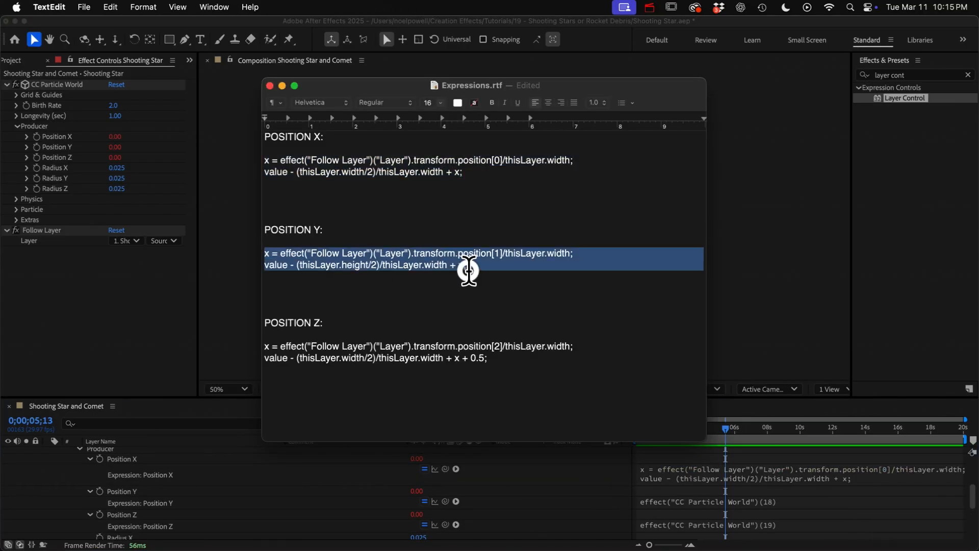
pyautogui.press('super+c')
pyautogui.press('super+Tab')
pyautogui.click(676, 503)
pyautogui.press('super+v')
# Copy the POSITION Z expression from Expressions.rtf in TextEdit, paste it into the Position Z expression in After Effects, and commit it
pyautogui.press('super+Tab')
pyautogui.moveTo(264, 345); pyautogui.dragTo(487, 361)
pyautogui.press('super+c')
pyautogui.press('super+Tab')
pyautogui.click(671, 531)
pyautogui.press('super+v')
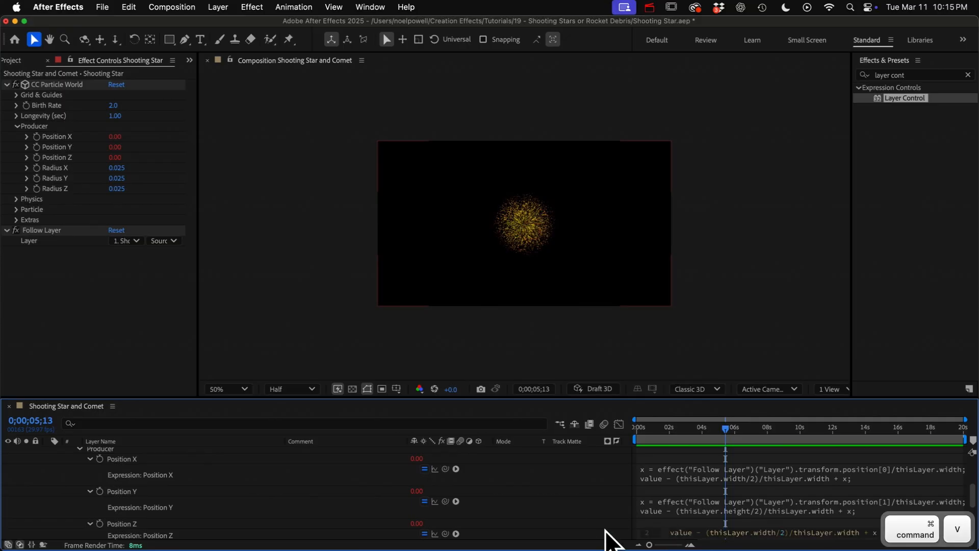
pyautogui.click(612, 536)
pyautogui.scroll(5, 175, 489)
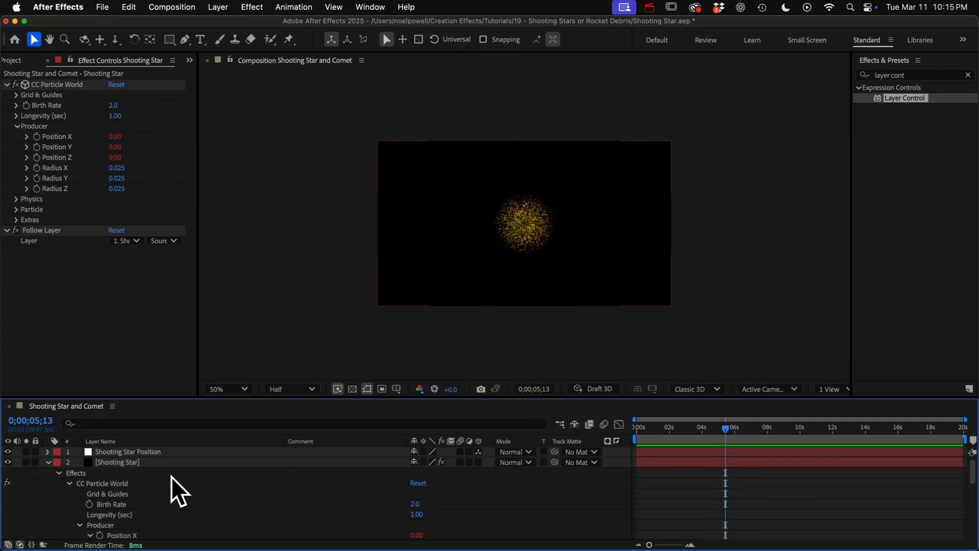
pyautogui.click(147, 462)
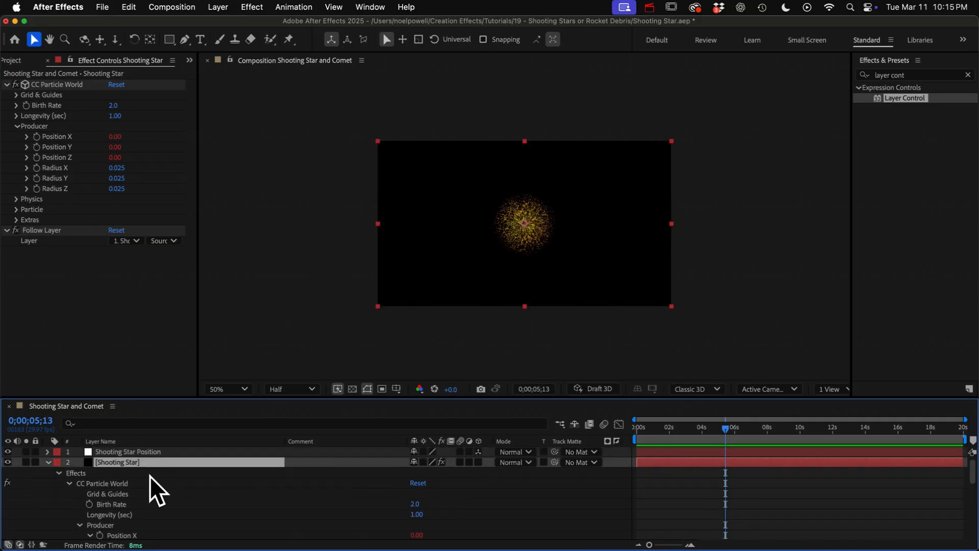
pyautogui.click(125, 451)
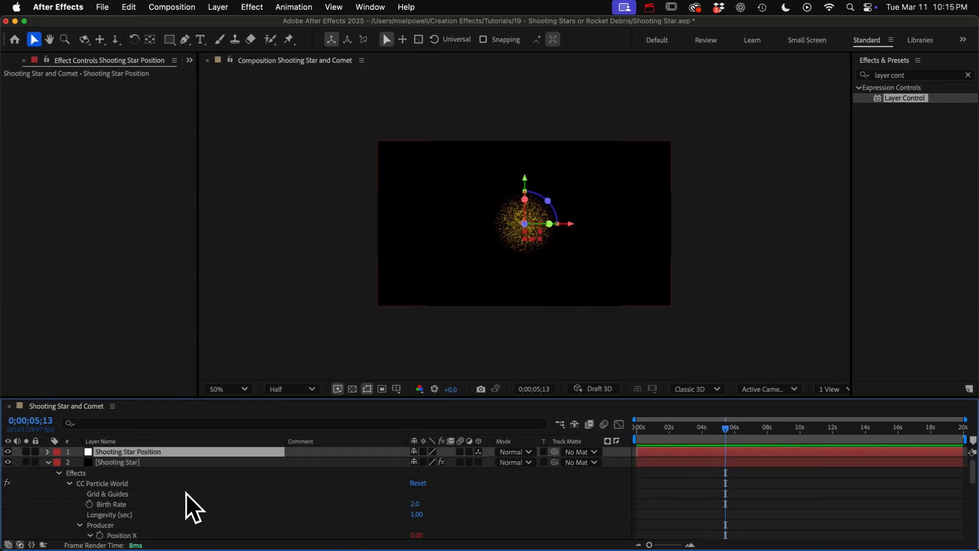
pyautogui.scroll(-5, 192, 515)
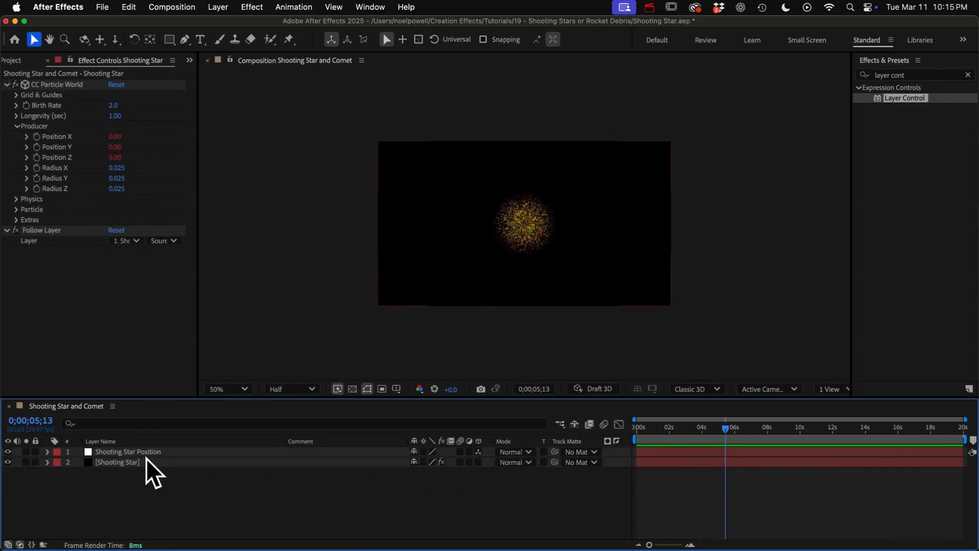
# Move the Shooting Star Position null rightward in the composition to about X 1560 and set its Z position to 5000
pyautogui.click(146, 451)
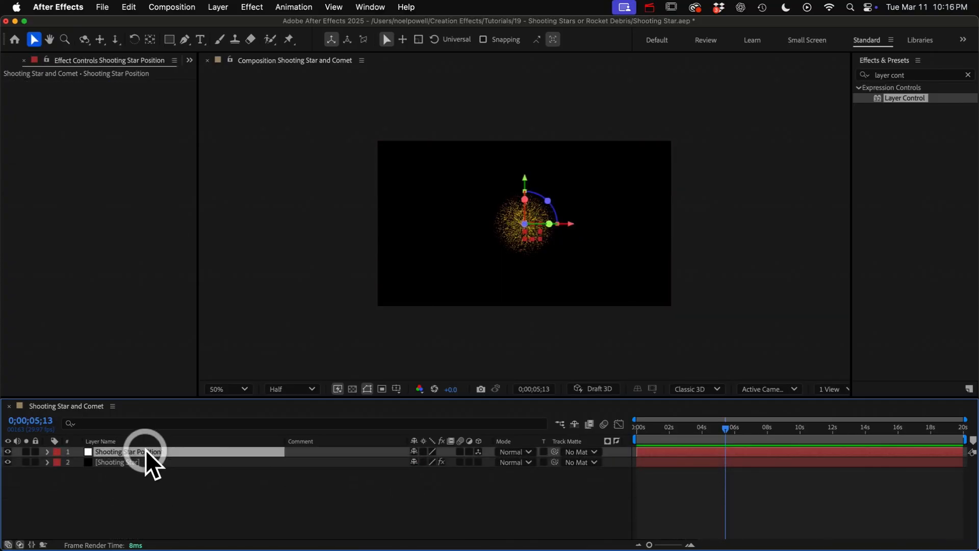
pyautogui.moveTo(570, 224)
pyautogui.mouseDown()
pyautogui.moveTo(664, 225)
pyautogui.moveTo(560, 234)
pyautogui.moveTo(576, 231)
pyautogui.mouseUp()
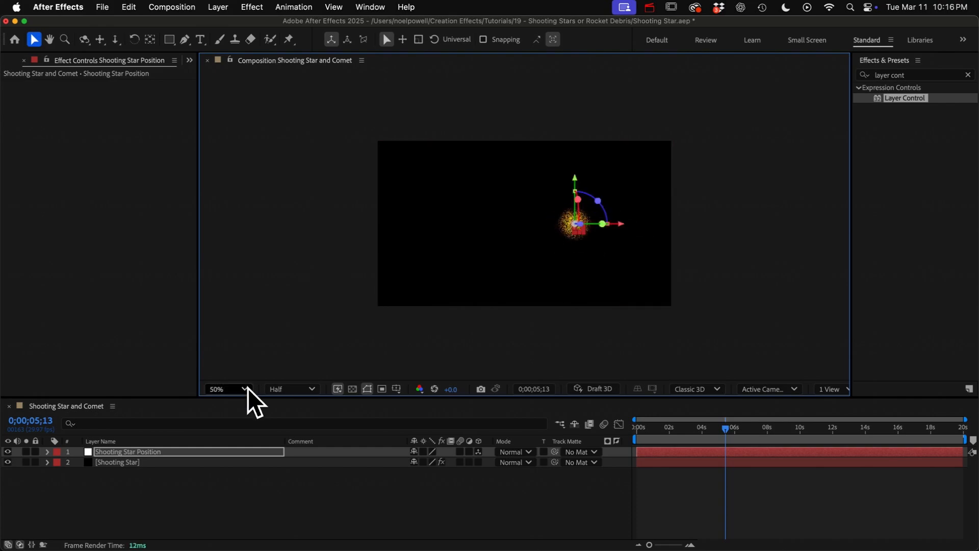
pyautogui.press('p')
pyautogui.click(467, 462)
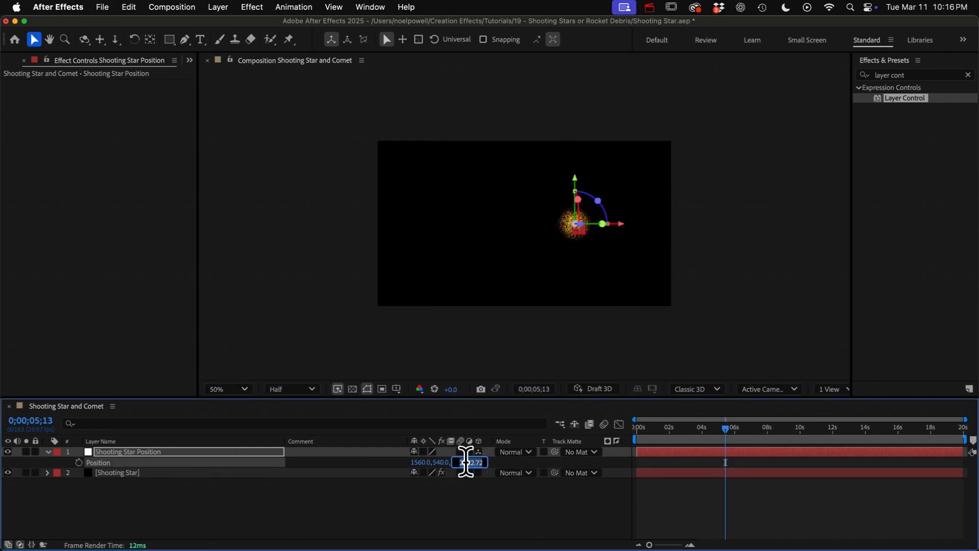
pyautogui.write('5000')
pyautogui.press('Return')
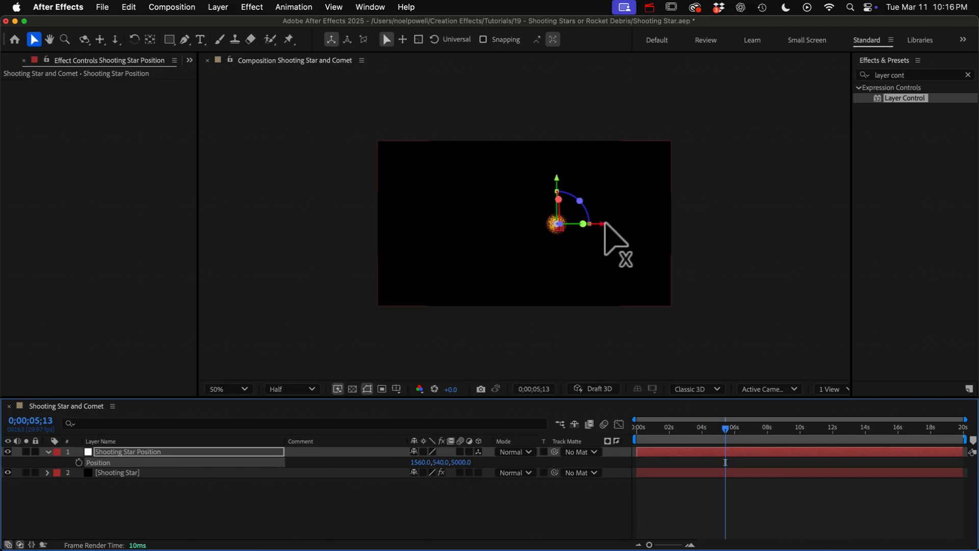
# Move the null near the frame's upper-right corner, about X 3423 and Y -656, and keyframe its Position at 0;00;00;00
pyautogui.moveTo(604, 225); pyautogui.dragTo(703, 225)
pyautogui.moveTo(655, 183); pyautogui.dragTo(656, 114)
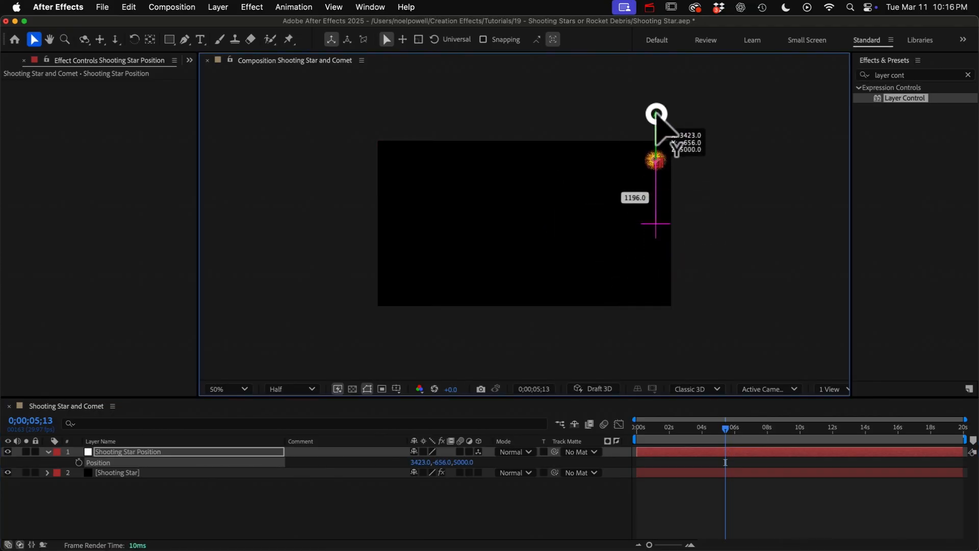
pyautogui.moveTo(652, 431); pyautogui.dragTo(633, 431)
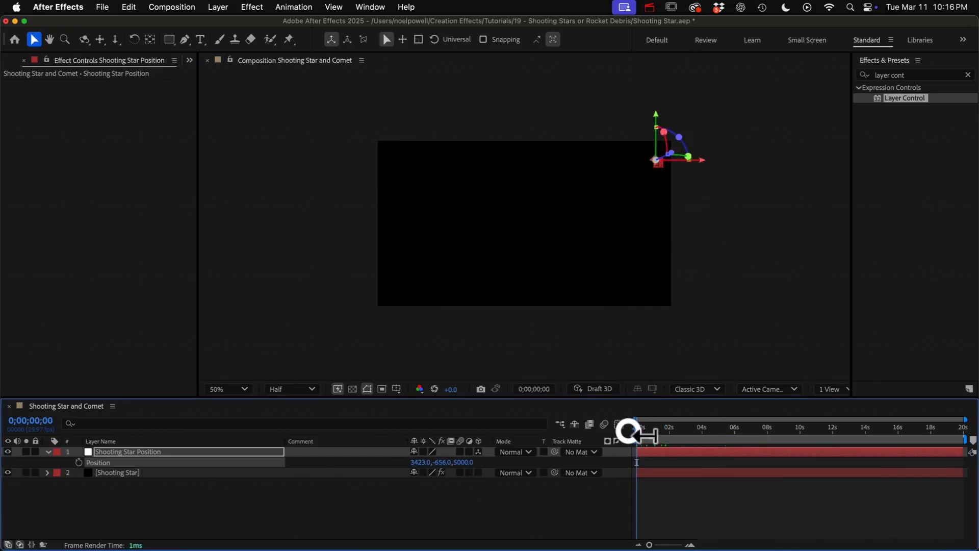
pyautogui.click(79, 462)
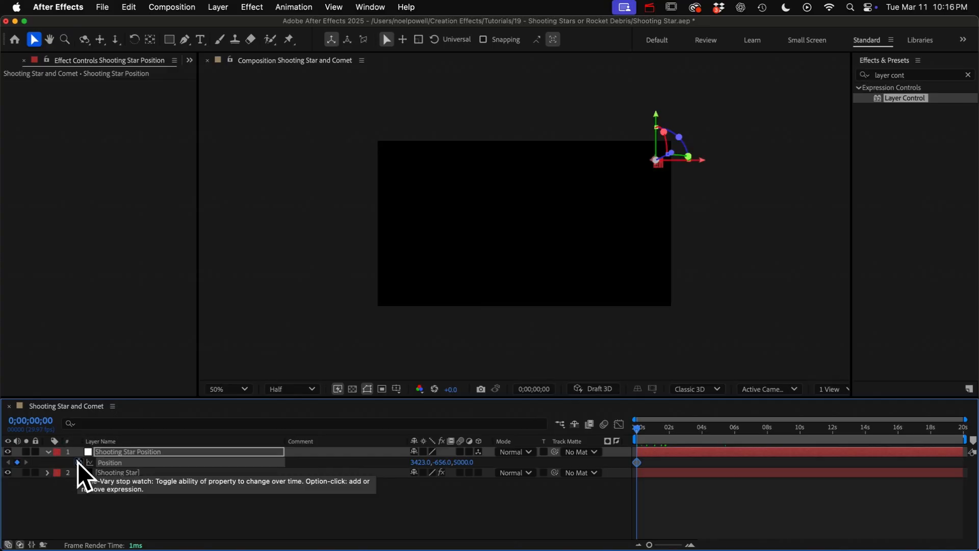
# At 0;00;01;03, move the null near the frame's lower-left corner, about X -1395 and Y 1598, and preview the motion
pyautogui.press('=')
pyautogui.moveTo(643, 431); pyautogui.dragTo(708, 439)
pyautogui.moveTo(702, 161); pyautogui.dragTo(443, 184)
pyautogui.moveTo(400, 139); pyautogui.dragTo(398, 233)
pyautogui.press('0')
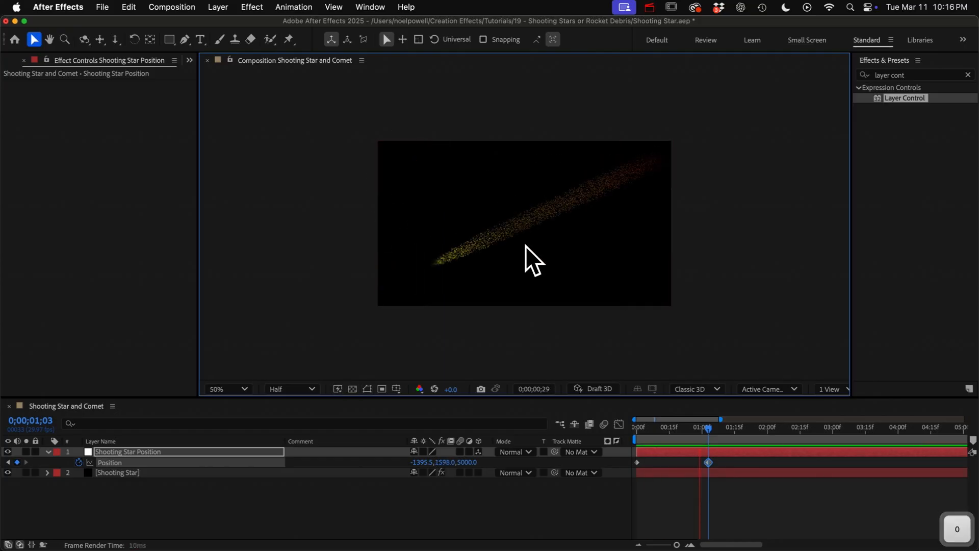
# Curve the null's motion path with the Pen tool by pulling a handle out of its first position keyframe
pyautogui.click(185, 39)
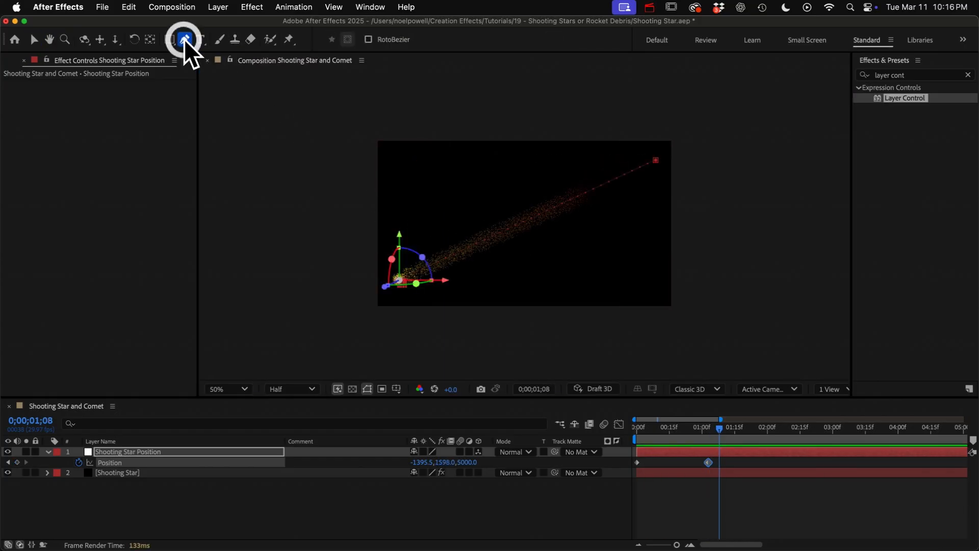
pyautogui.click(656, 160)
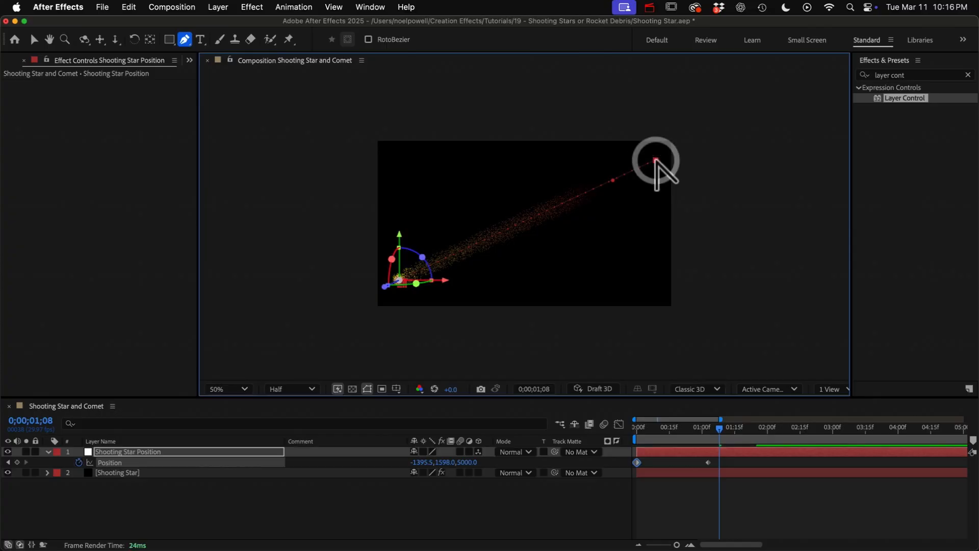
pyautogui.moveTo(655, 160); pyautogui.dragTo(530, 189)
pyautogui.moveTo(530, 189); pyautogui.dragTo(530, 188)
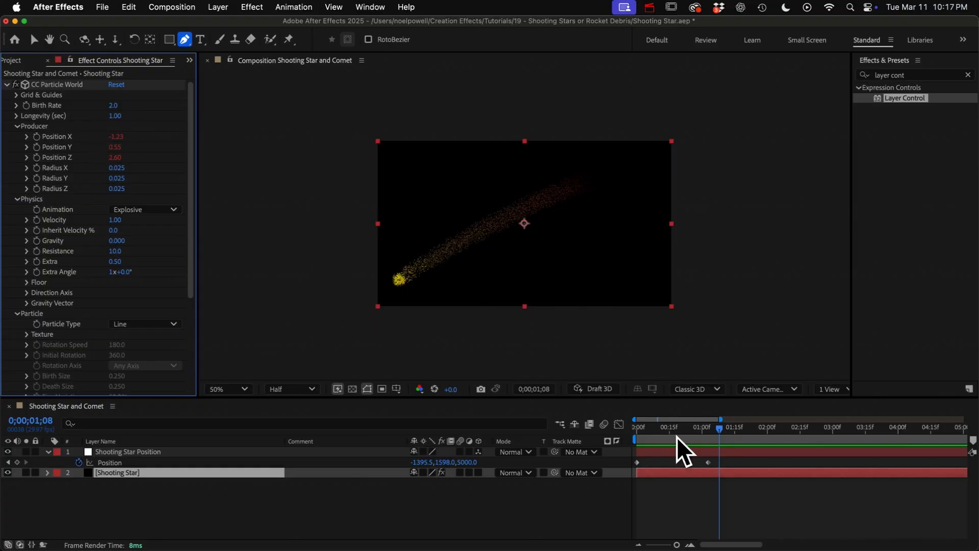
# Keyframe the Shooting Star layer's Birth Rate at 0;00;00;24 and add a keyframe with the same value at 0;00;00;08
pyautogui.moveTo(684, 433); pyautogui.dragTo(690, 433)
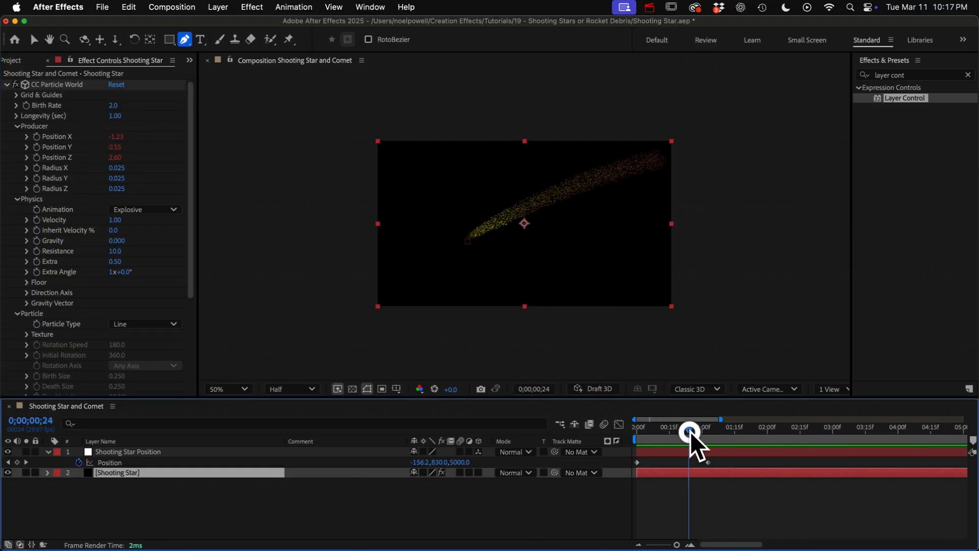
pyautogui.click(26, 105)
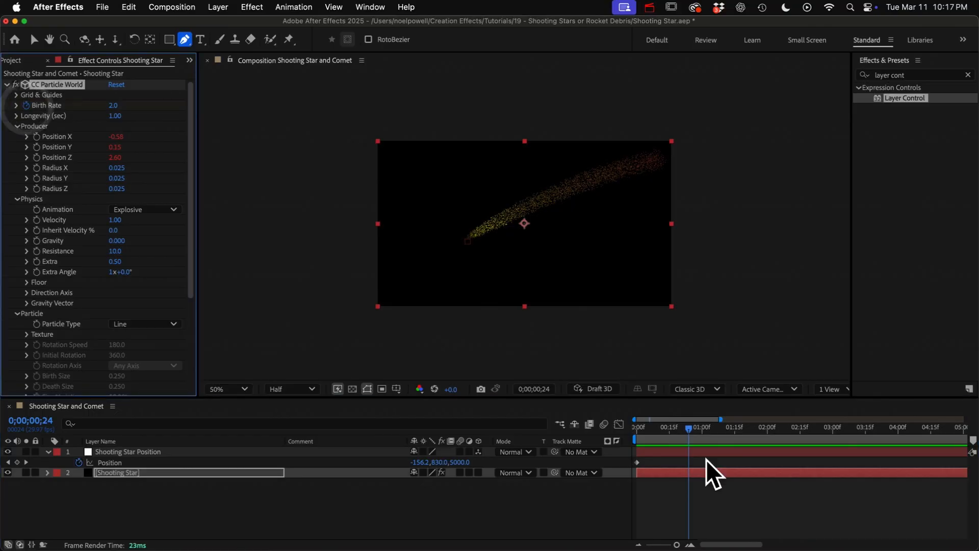
pyautogui.press('u')
pyautogui.moveTo(683, 430); pyautogui.dragTo(652, 431)
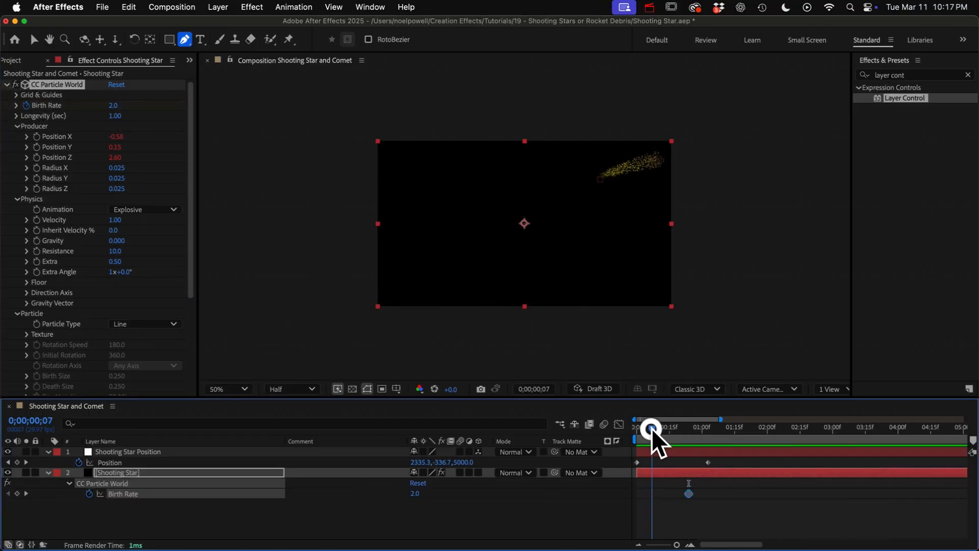
pyautogui.click(17, 493)
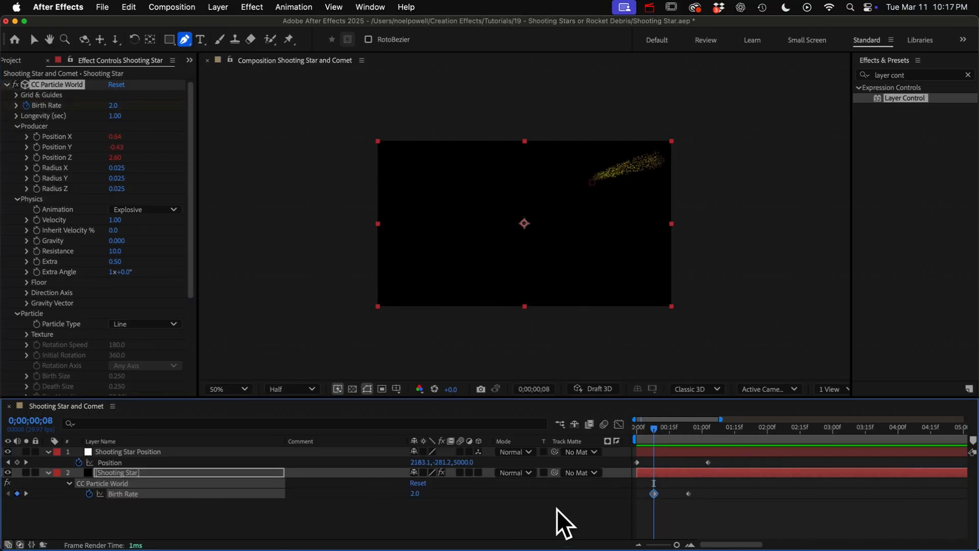
# Set the Shooting Star layer's Birth Rate to 0 at 0;00;00;00
pyautogui.moveTo(651, 427); pyautogui.dragTo(632, 430)
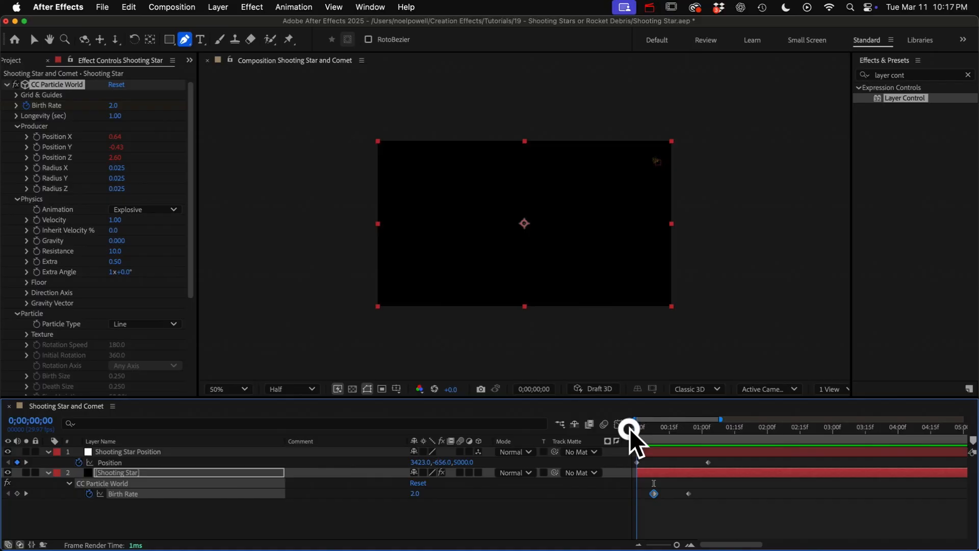
pyautogui.click(415, 494)
pyautogui.write('0')
pyautogui.press('Return')
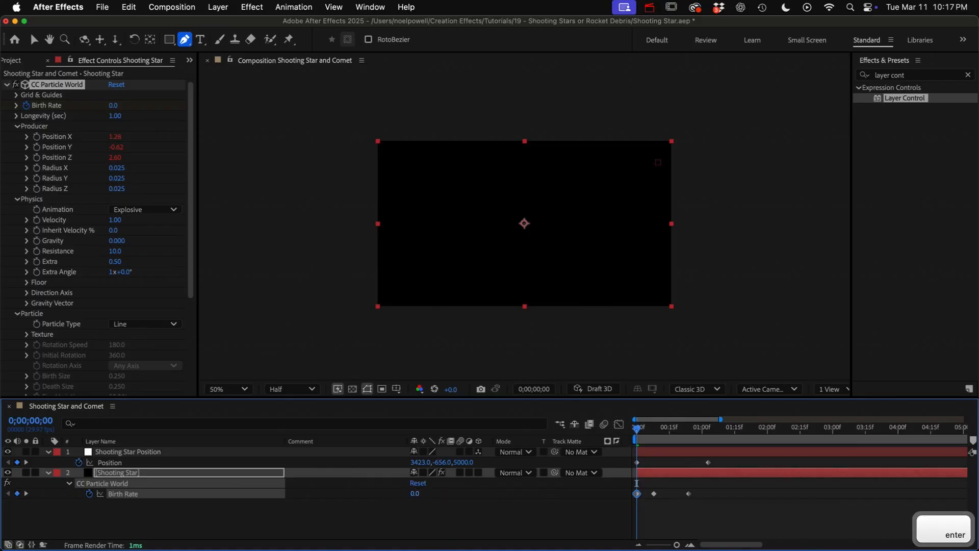
# Set the Birth Rate to 0 at 0;00;01;03, in line with the null's last keyframe, and preview the animation
pyautogui.click(648, 428)
pyautogui.moveTo(648, 427); pyautogui.dragTo(708, 436)
pyautogui.click(415, 494)
pyautogui.write('0')
pyautogui.press('Return')
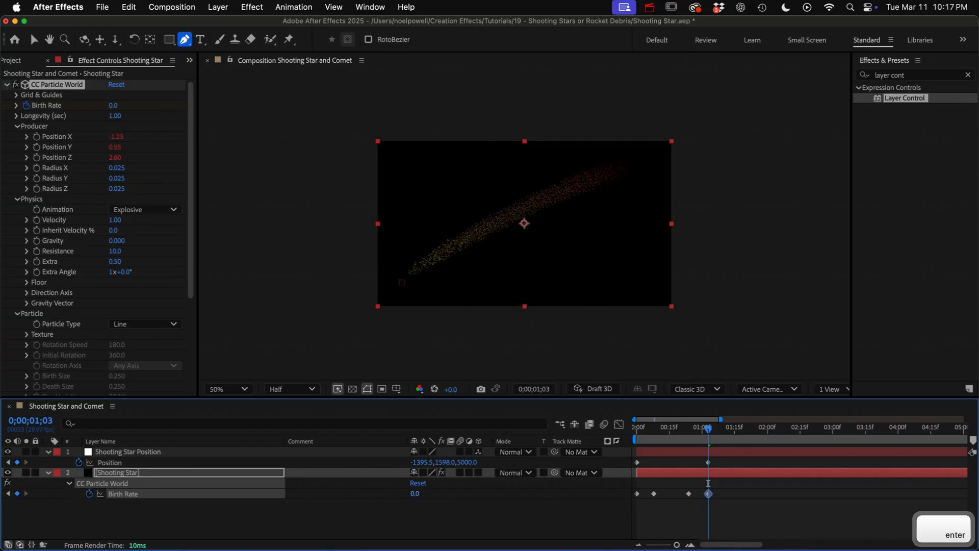
pyautogui.press('space')
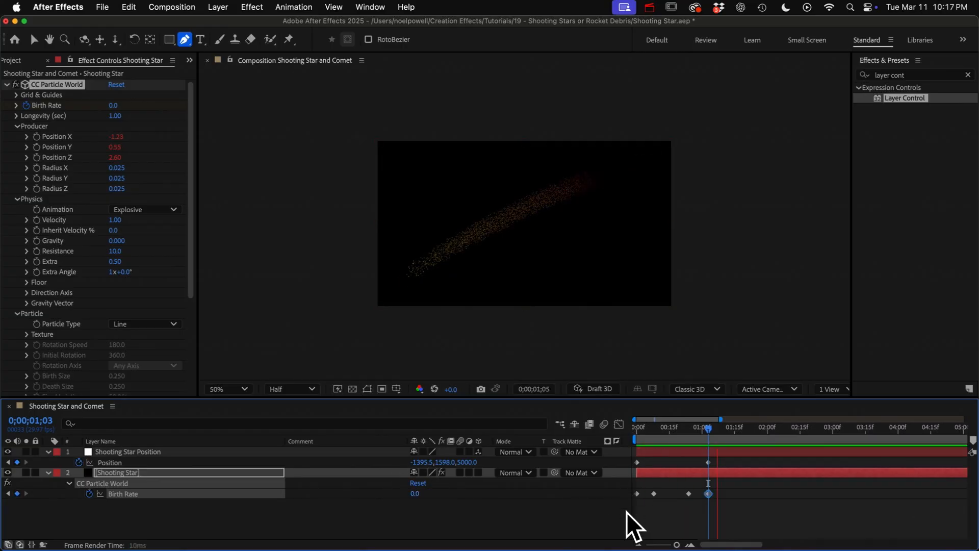
pyautogui.press('space')
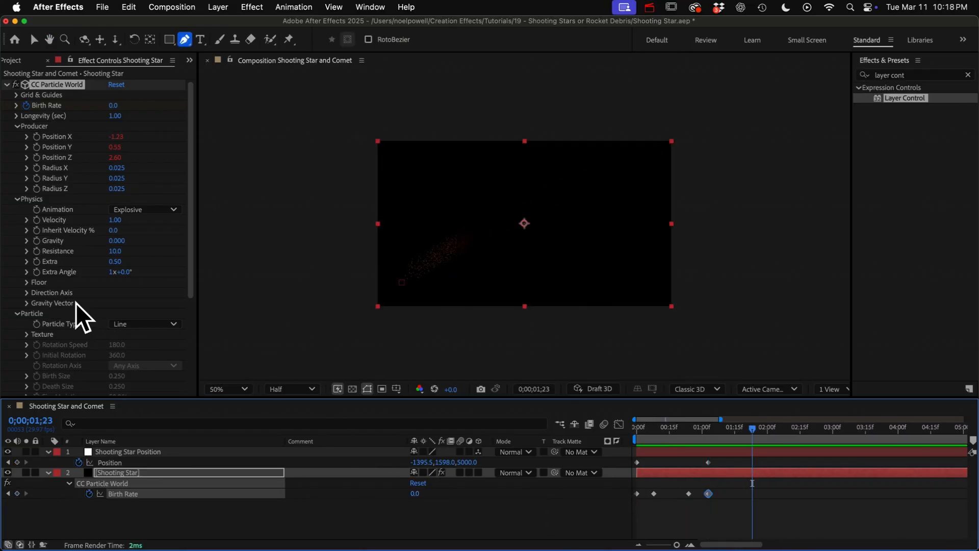
# Change the particles' Birth Color to white
pyautogui.scroll(-4, 76, 306)
pyautogui.click(115, 336)
pyautogui.moveTo(433, 262)
pyautogui.mouseDown()
pyautogui.moveTo(373, 216)
pyautogui.moveTo(351, 215)
pyautogui.mouseUp()
pyautogui.click(611, 217)
# Change the particles' Death Color to a dark blue with a hue of 220°
pyautogui.click(115, 346)
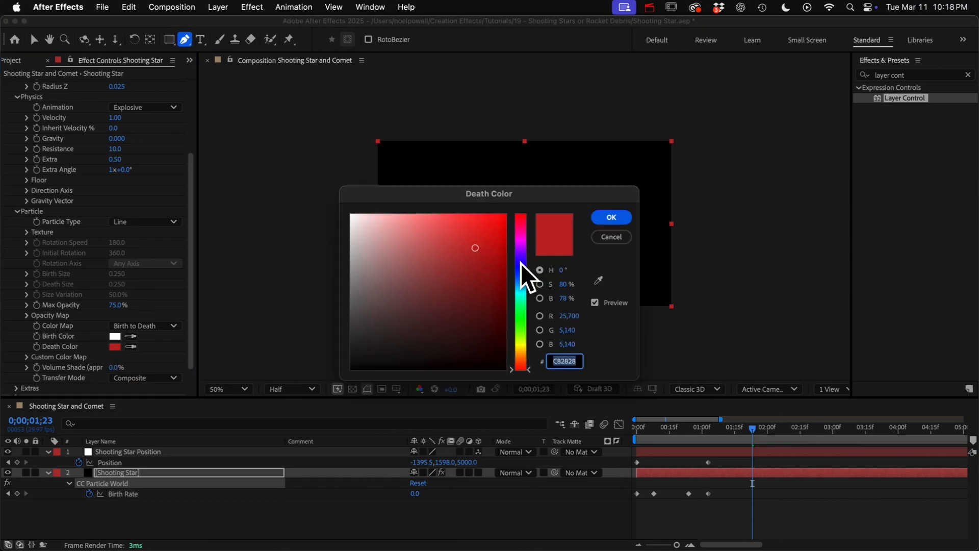
pyautogui.click(520, 277)
pyautogui.click(474, 316)
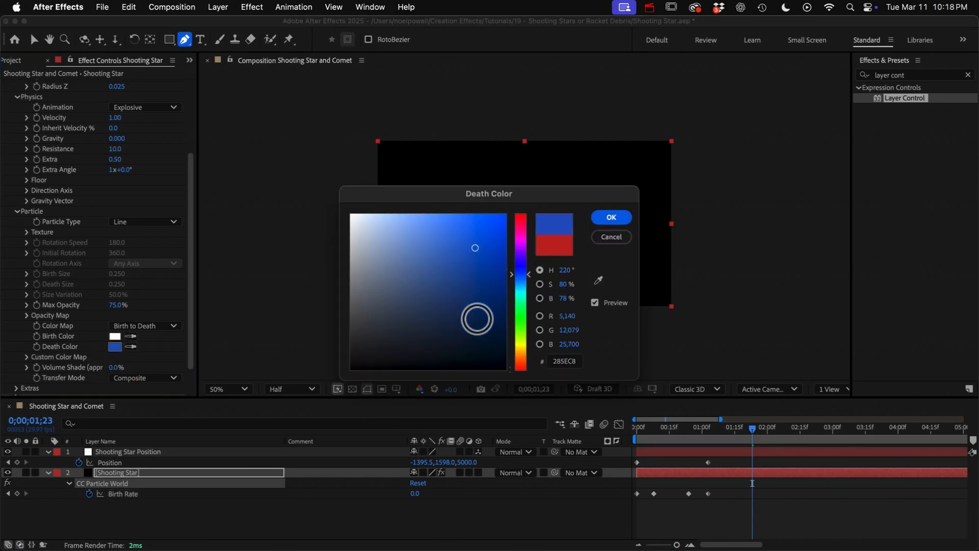
pyautogui.click(611, 219)
# Set the Producer's Radius X, Radius Y and Radius Z to 0.005 each
pyautogui.scroll(5, 72, 182)
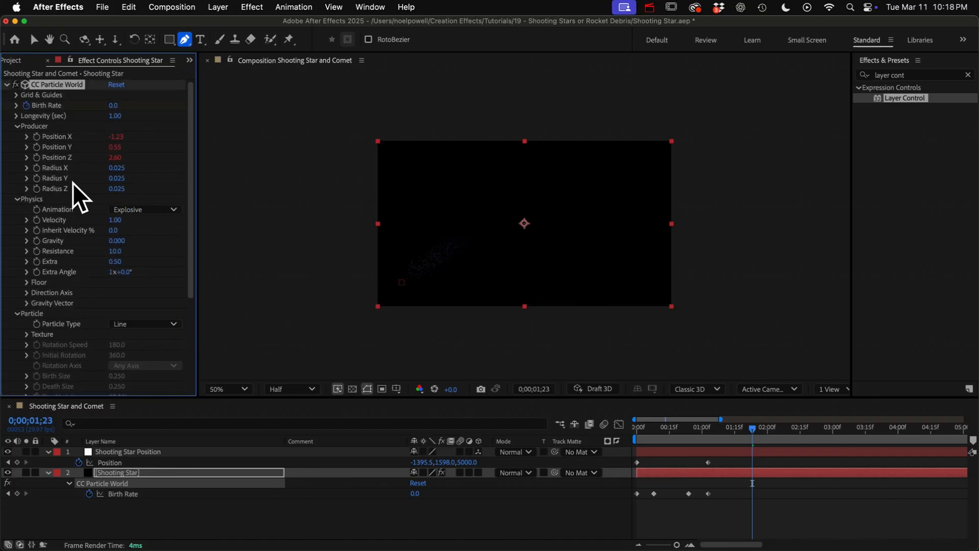
pyautogui.click(118, 169)
pyautogui.write('0.005')
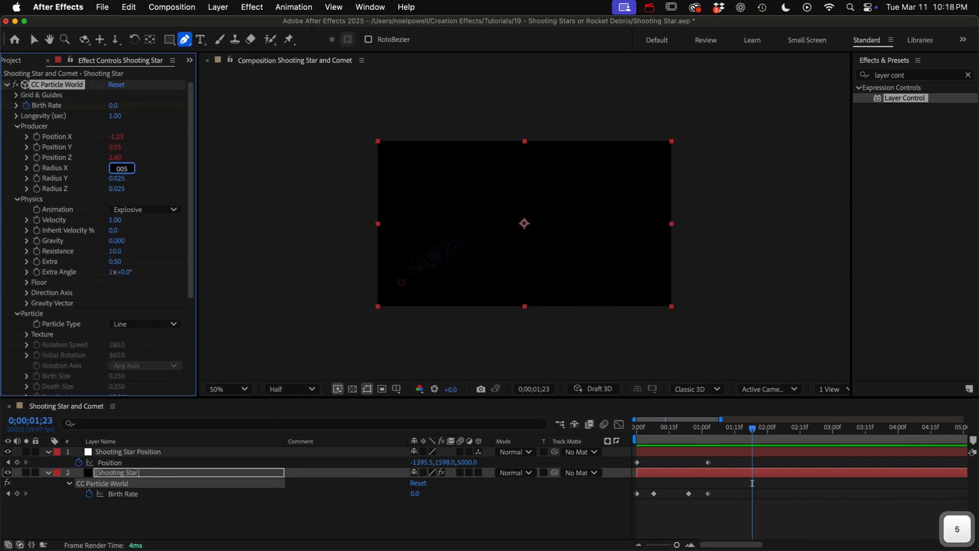
pyautogui.press('Tab')
pyautogui.write('0')
pyautogui.write('.005')
pyautogui.press('Tab')
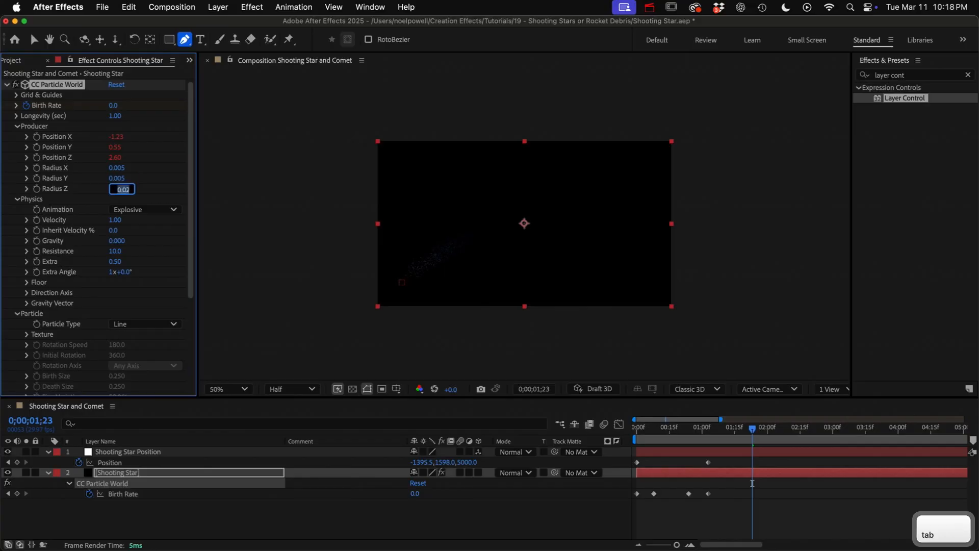
pyautogui.write('0.0')
pyautogui.press('Return')
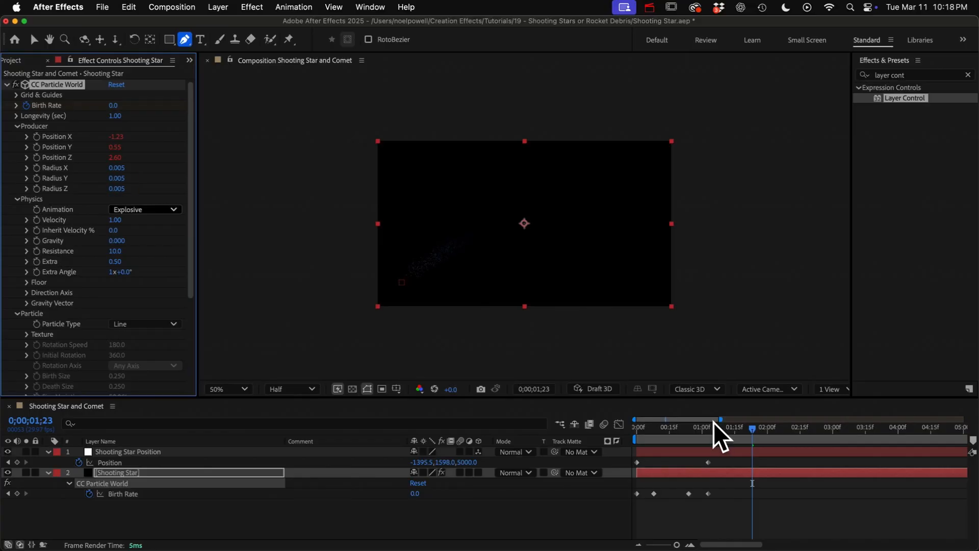
# Move to 0;00;00;19, where the trail is in view, and set the particle Velocity to 0
pyautogui.moveTo(703, 427); pyautogui.dragTo(679, 428)
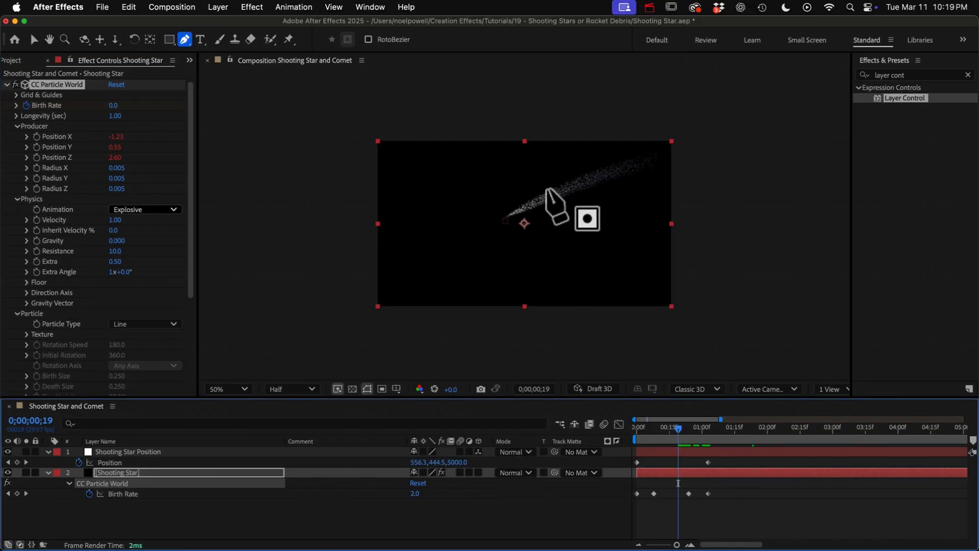
pyautogui.press('v')
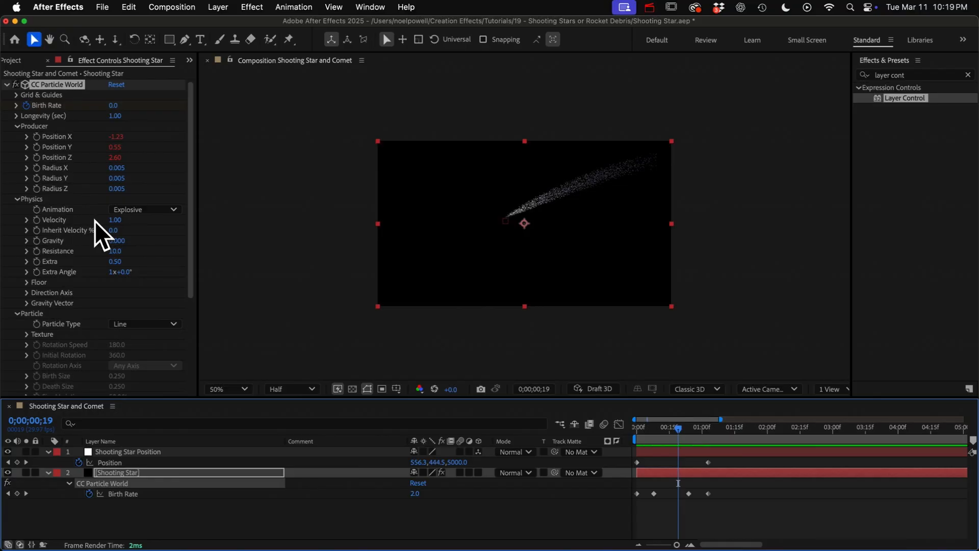
pyautogui.click(115, 220)
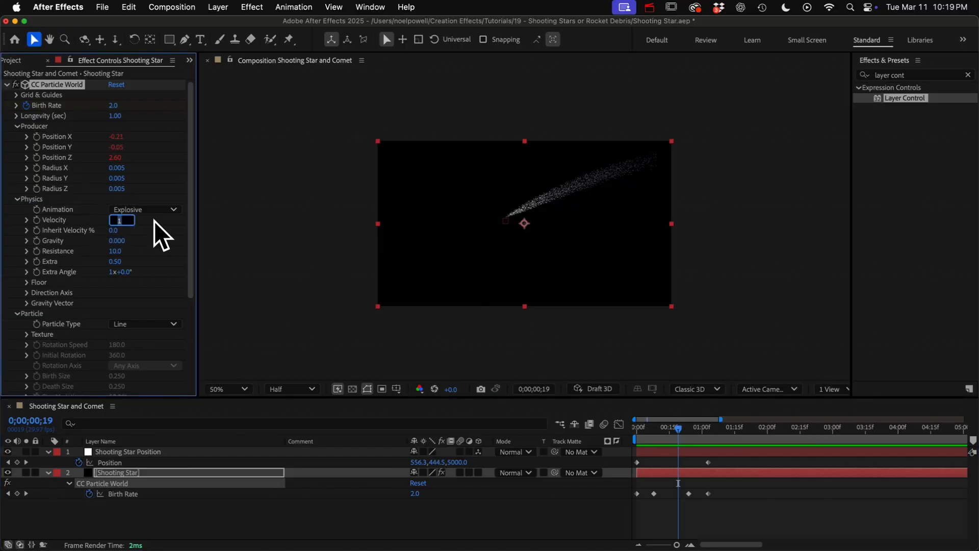
pyautogui.write('0')
pyautogui.press('Return')
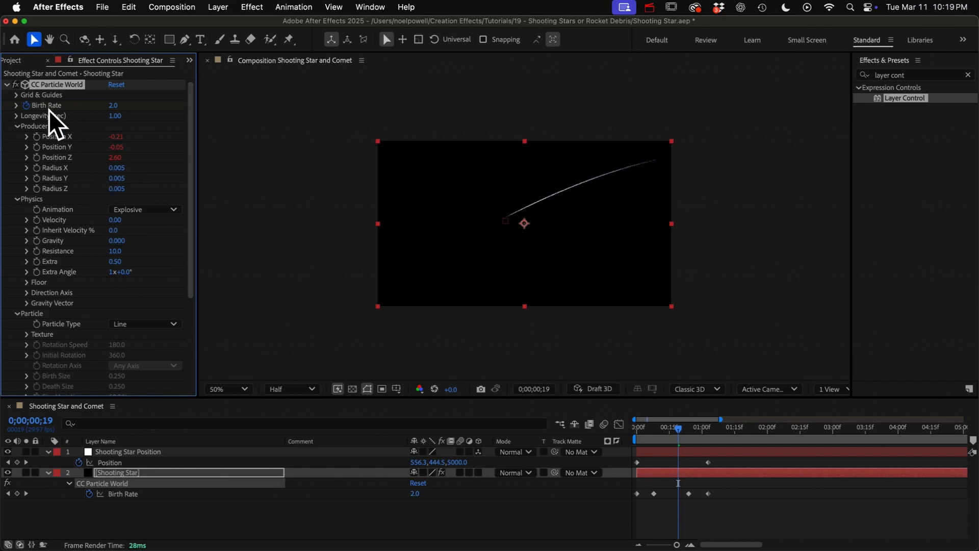
# Set the particles' Longevity to 0.2 seconds
pyautogui.click(116, 119)
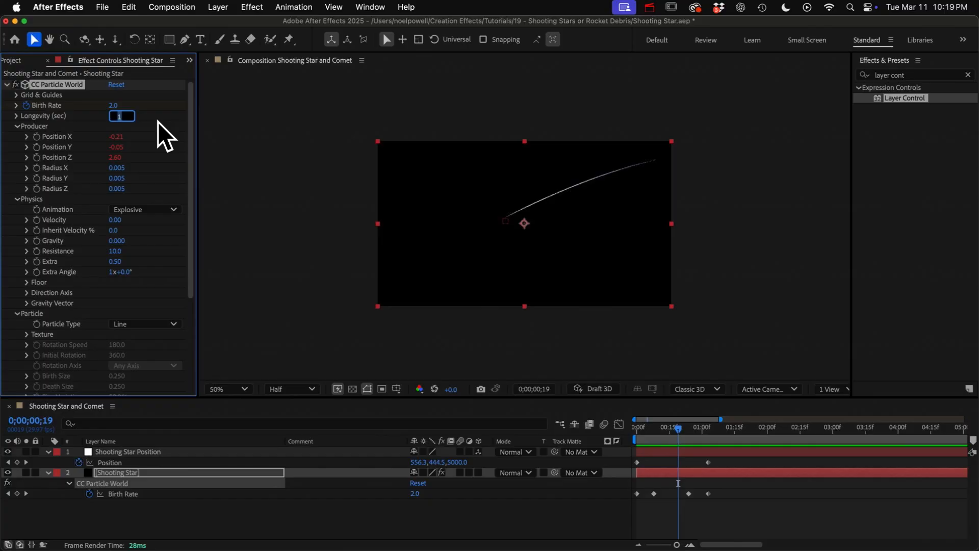
pyautogui.write('.2')
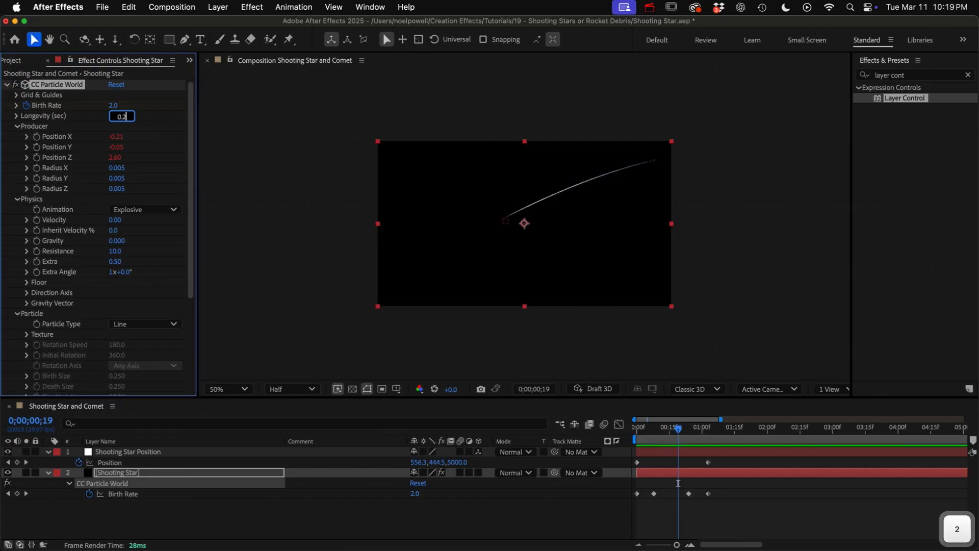
pyautogui.press('Return')
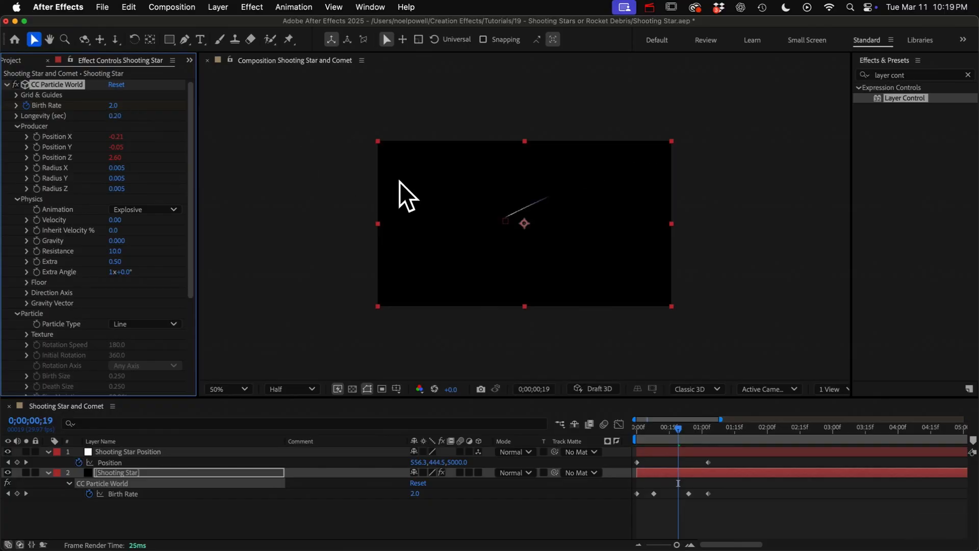
# Check the trail up close at several times and set Inherit Velocity to 20% at 0;00;00;19
pyautogui.press('.')
pyautogui.press('.')
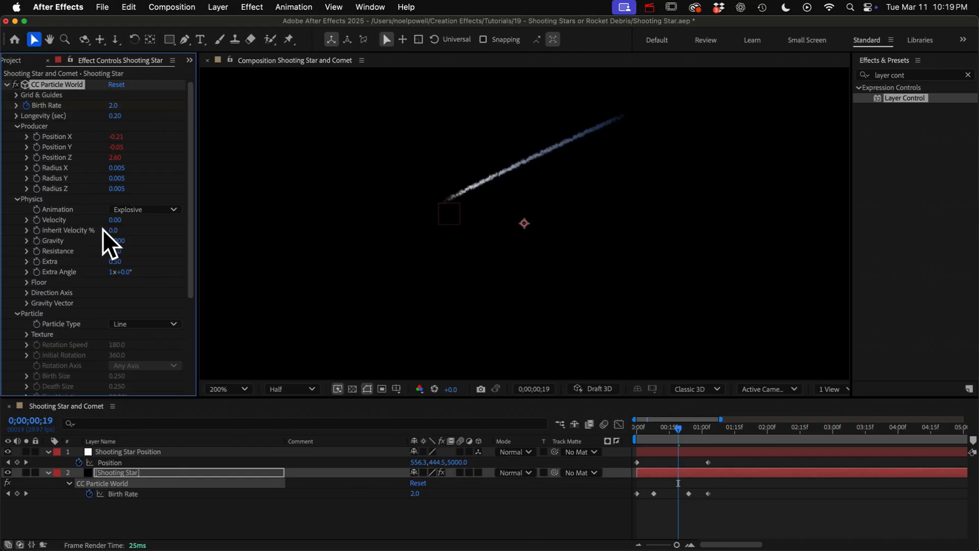
pyautogui.click(647, 429)
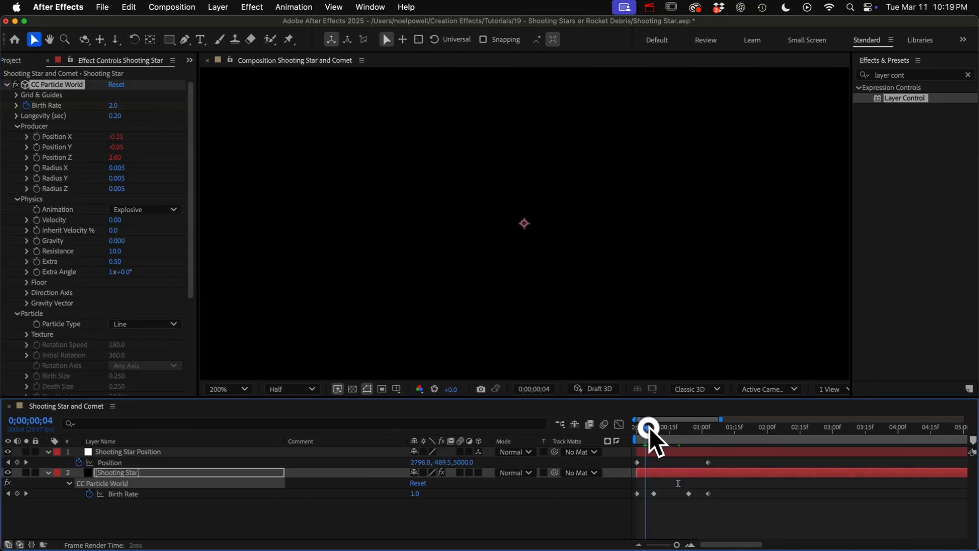
pyautogui.moveTo(648, 428); pyautogui.dragTo(678, 428)
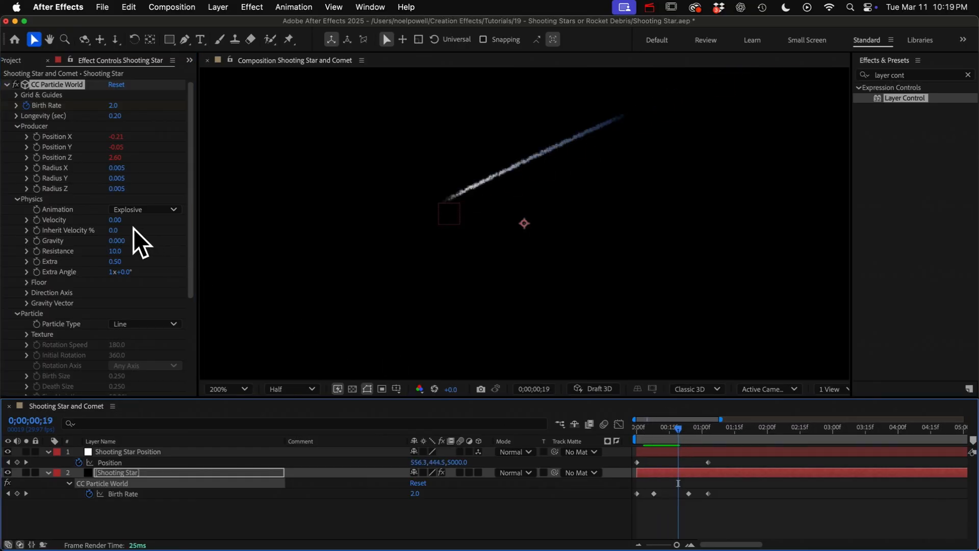
pyautogui.click(113, 230)
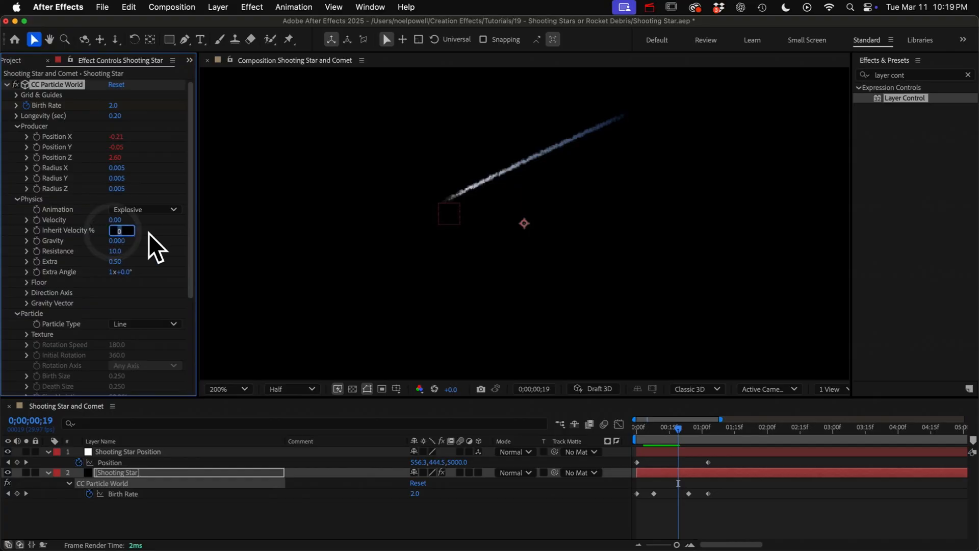
pyautogui.write('20')
pyautogui.press('Return')
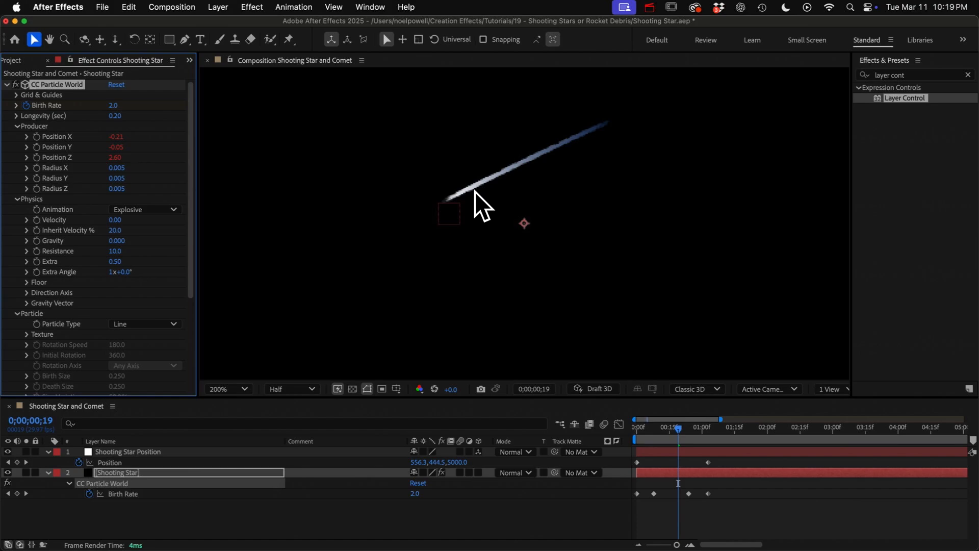
# Set the particles' Max Opacity to 25%
pyautogui.scroll(-6, 94, 306)
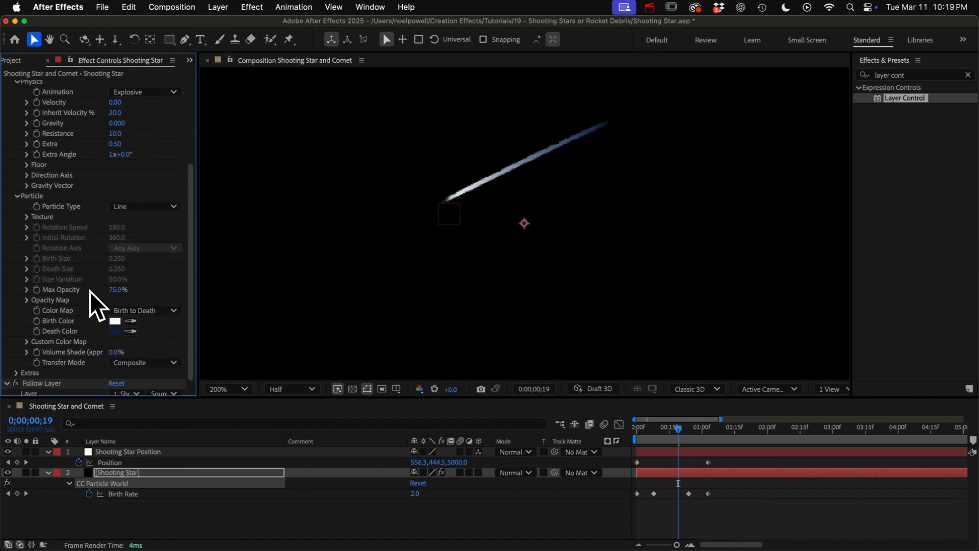
pyautogui.click(117, 289)
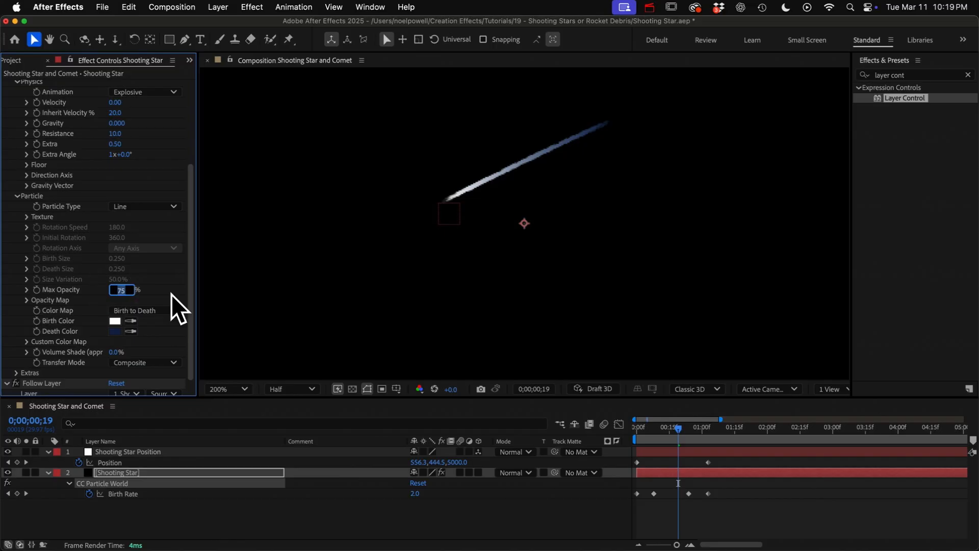
pyautogui.write('25')
pyautogui.press('Return')
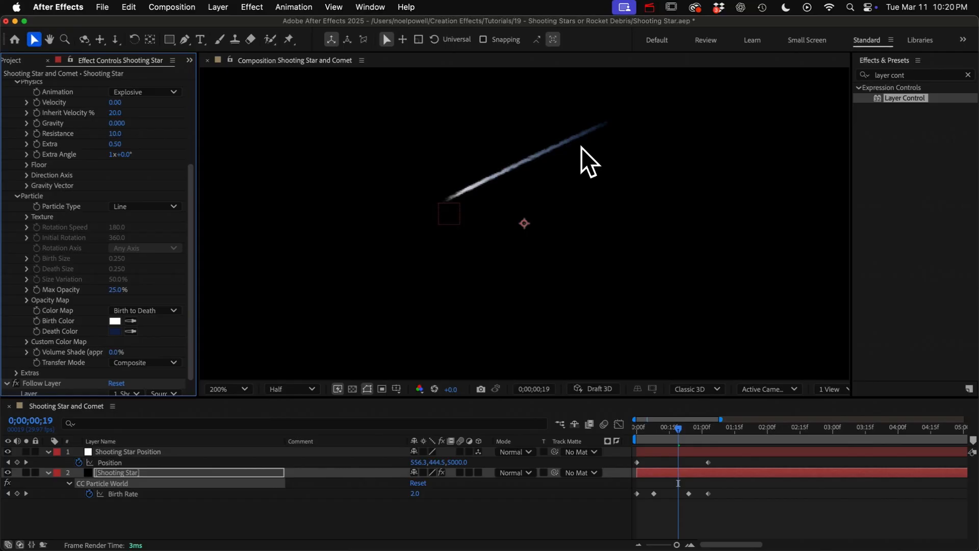
# Redraw the Opacity Map as a curve that drops steeply at birth and tapers toward zero at death, and preview the animation
pyautogui.click(26, 300)
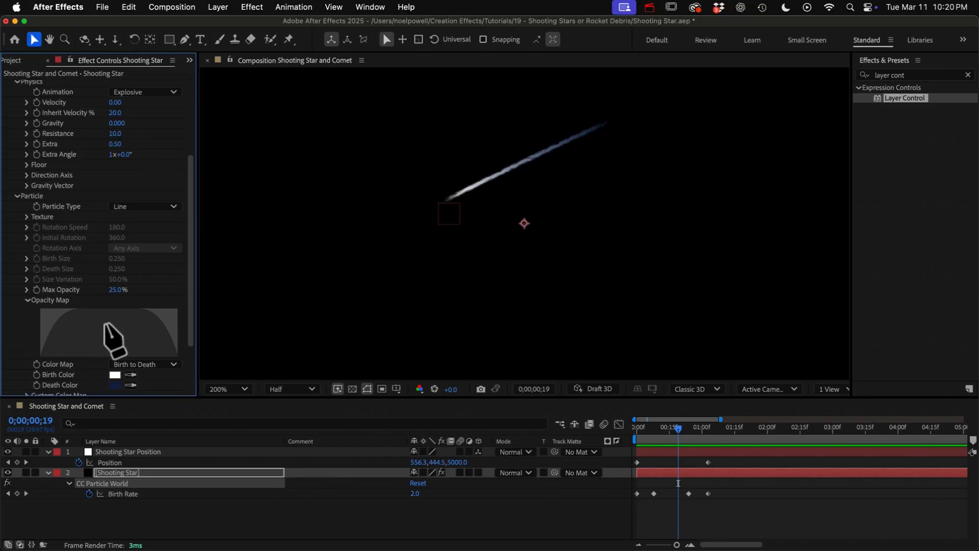
pyautogui.press('v')
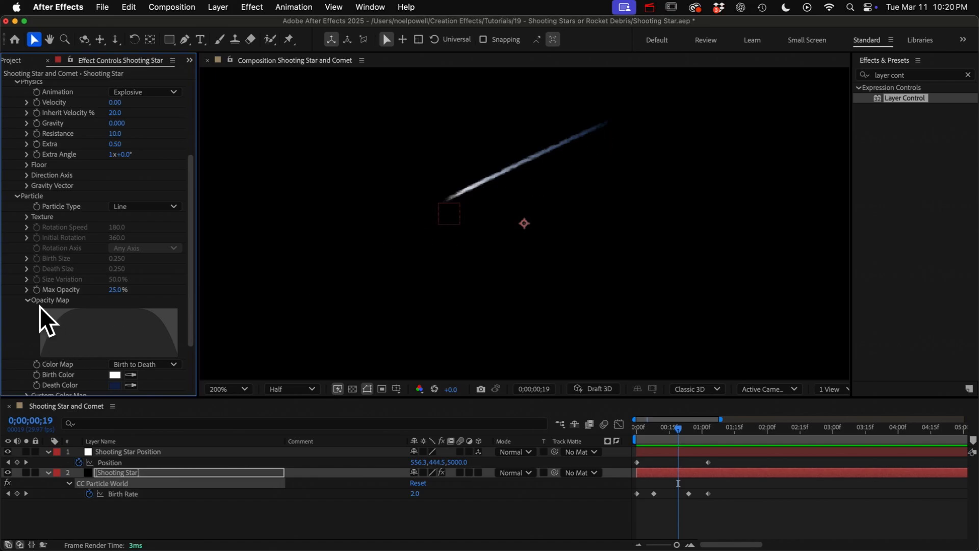
pyautogui.click(45, 322)
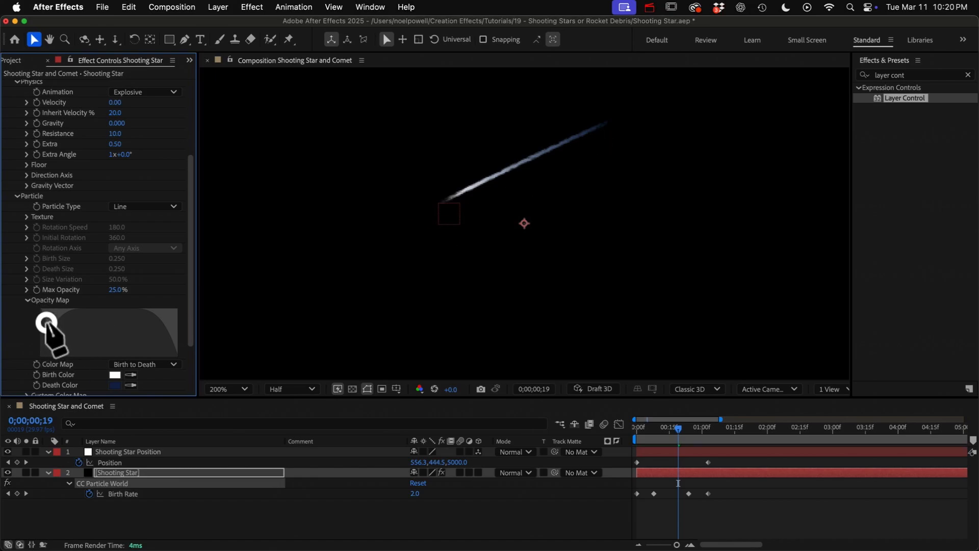
pyautogui.moveTo(46, 322)
pyautogui.mouseDown()
pyautogui.moveTo(73, 348)
pyautogui.moveTo(173, 350)
pyautogui.moveTo(189, 360)
pyautogui.mouseUp()
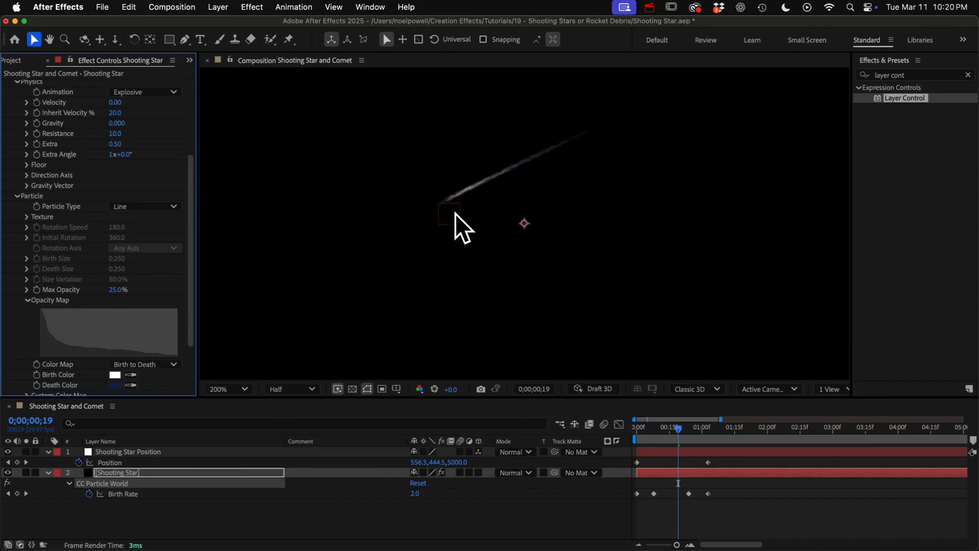
pyautogui.press(',')
pyautogui.press('0')
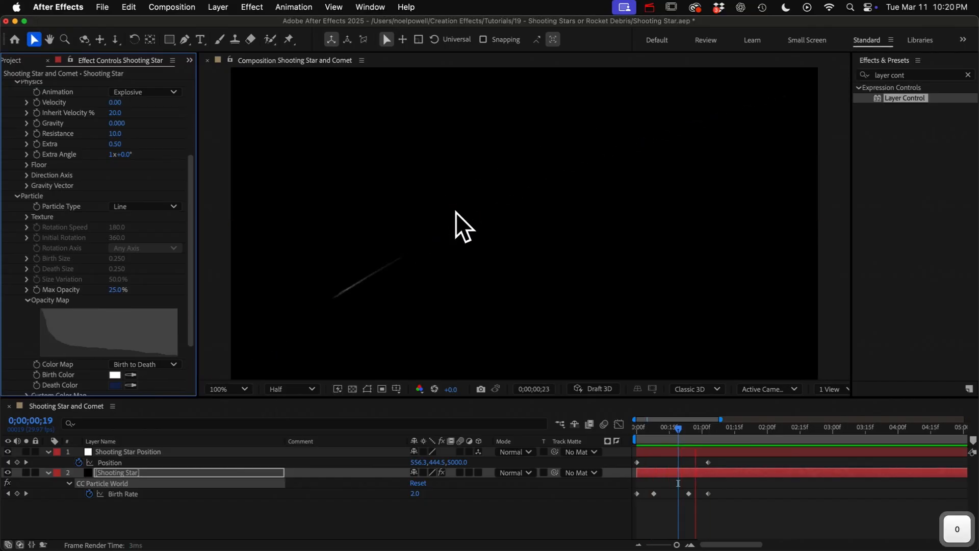
pyautogui.press('space')
pyautogui.press('0')
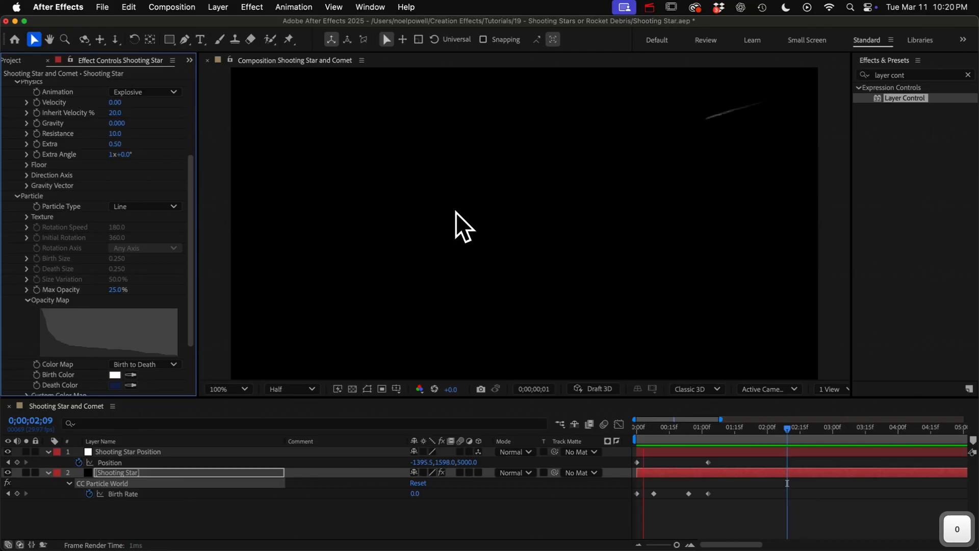
pyautogui.press('space')
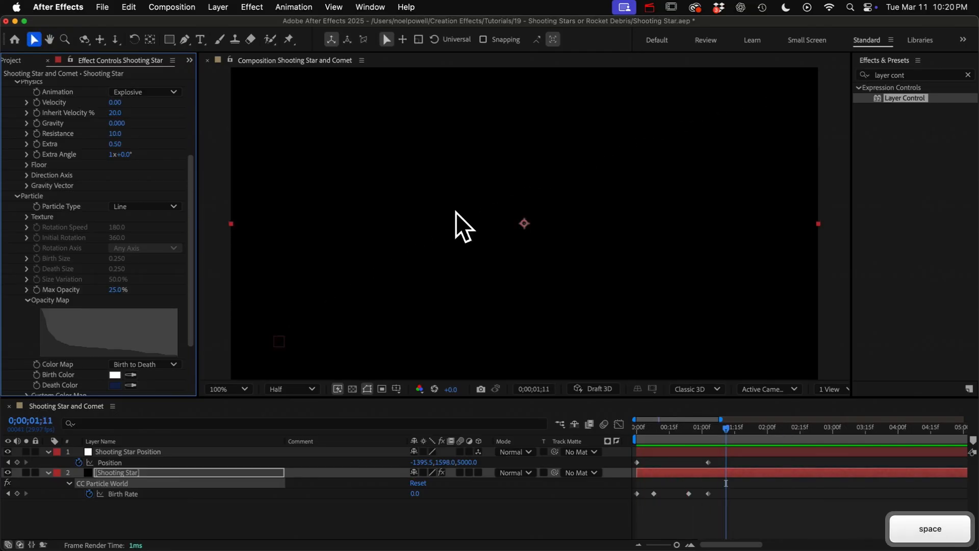
# Move to 0;00;00;15 and collapse the properties of the Shooting Star and Shooting Star Position layers
pyautogui.click(670, 430)
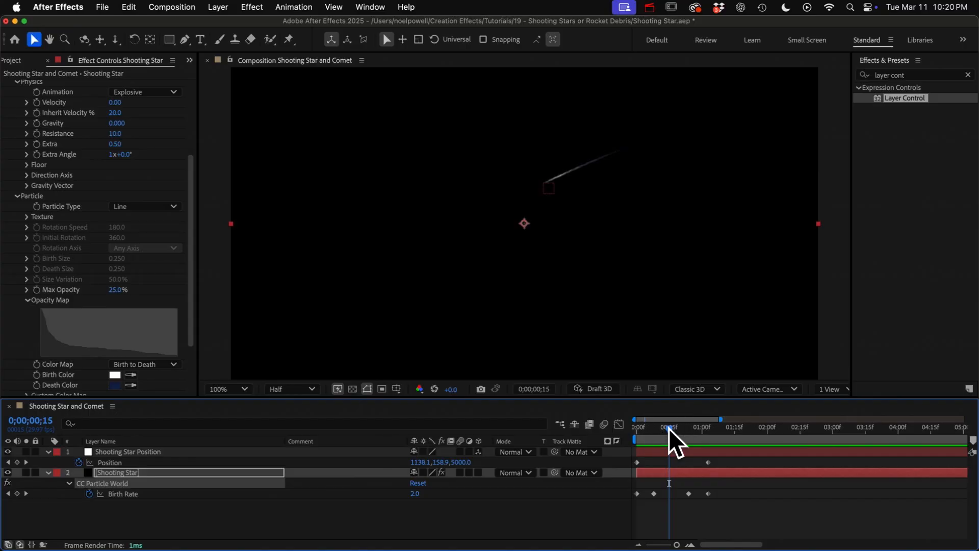
pyautogui.scroll(5, 81, 361)
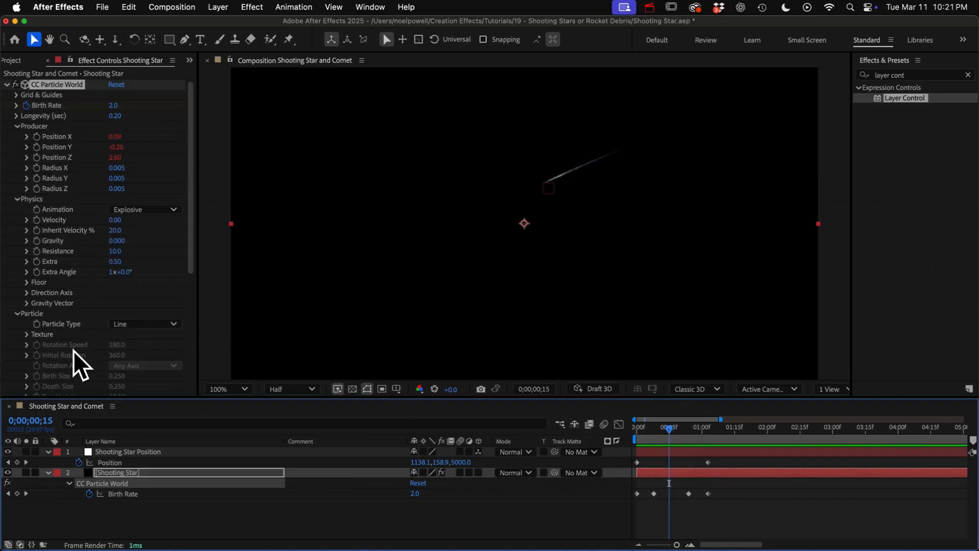
pyautogui.click(49, 472)
pyautogui.click(48, 451)
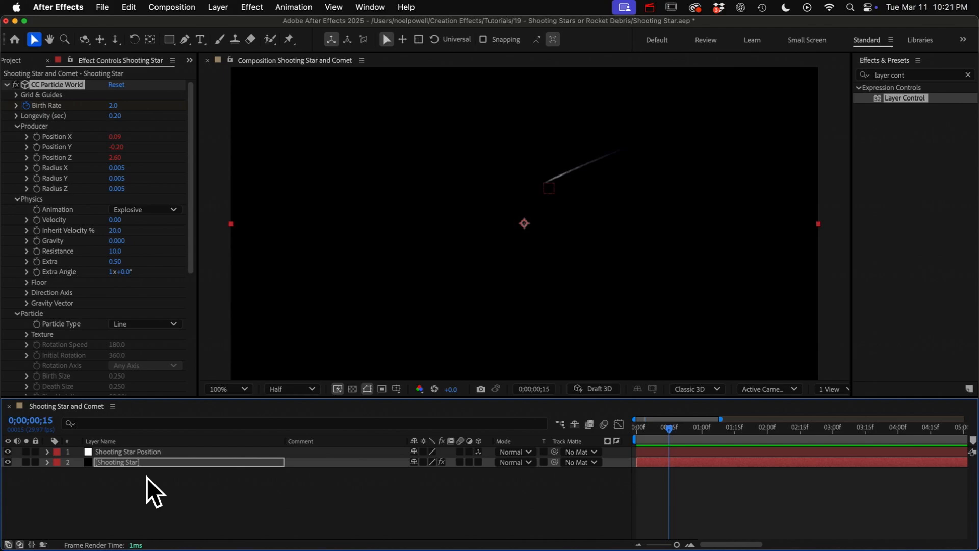
# Duplicate the Shooting Star layer, placing the copy above all other layers with the name "Comet (Main)"
pyautogui.click(132, 463)
pyautogui.press('super+d')
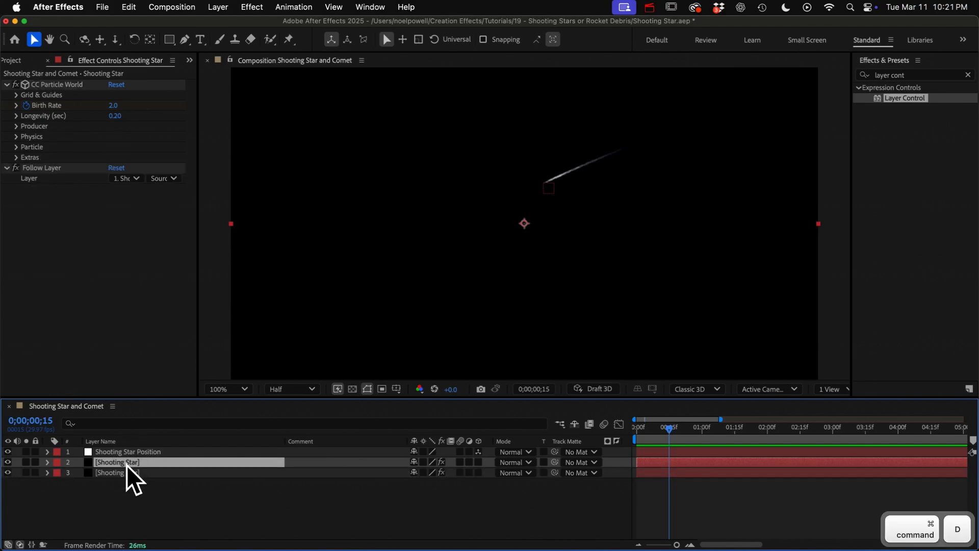
pyautogui.moveTo(126, 463); pyautogui.dragTo(128, 449)
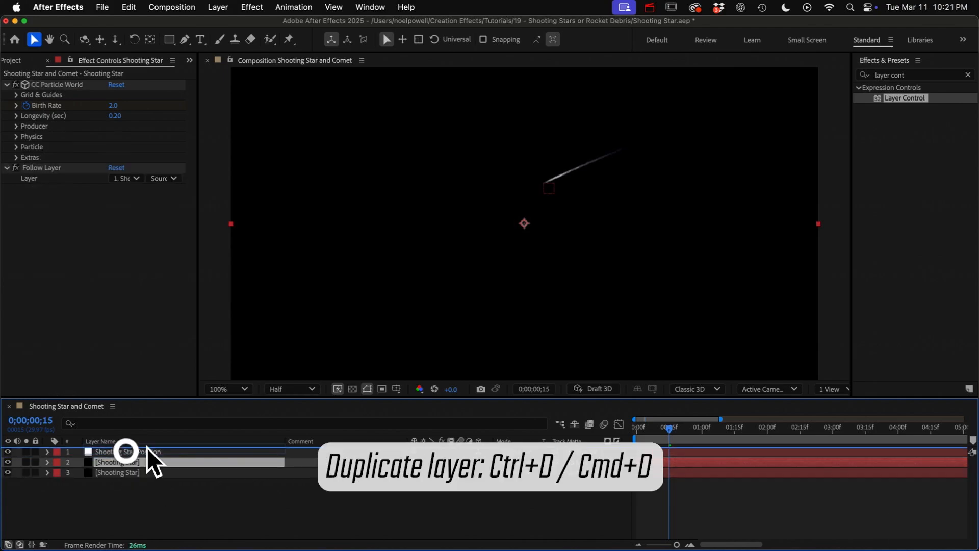
pyautogui.press('Return')
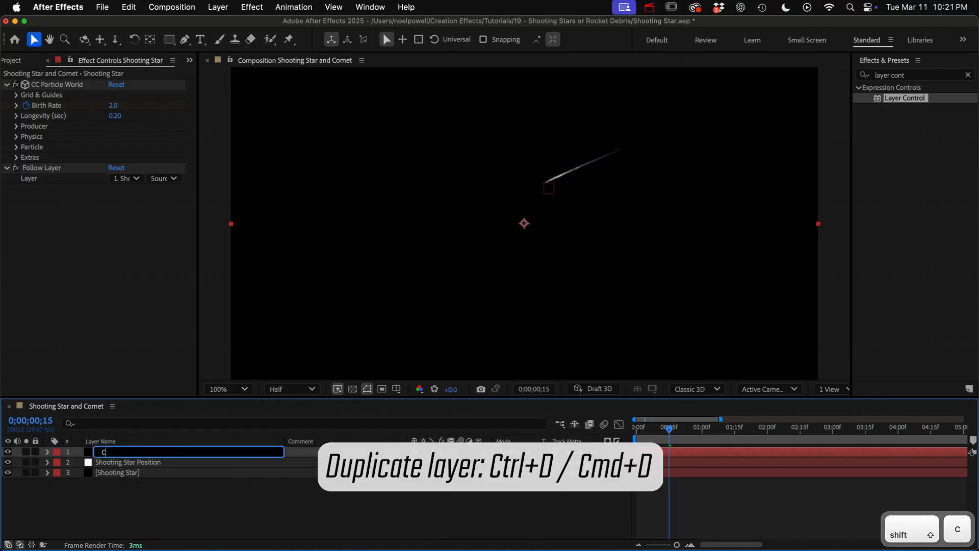
pyautogui.write('Comet (Main)')
pyautogui.press('Return')
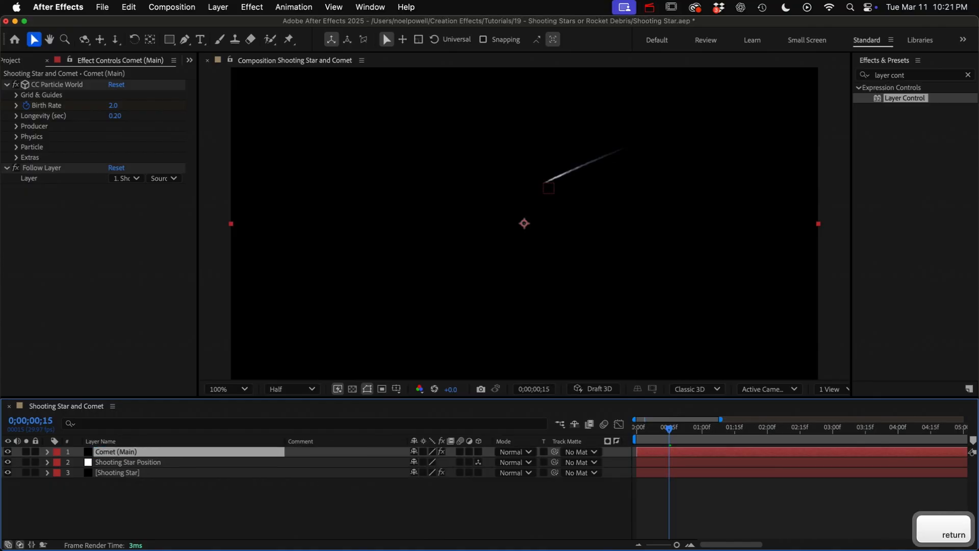
# Duplicate the Shooting Star Position null, placing the copy above Comet (Main) with the name "Comet Position"
pyautogui.click(116, 462)
pyautogui.press('super+d')
pyautogui.moveTo(119, 464); pyautogui.dragTo(123, 451)
pyautogui.press('Return')
pyautogui.write('Comet')
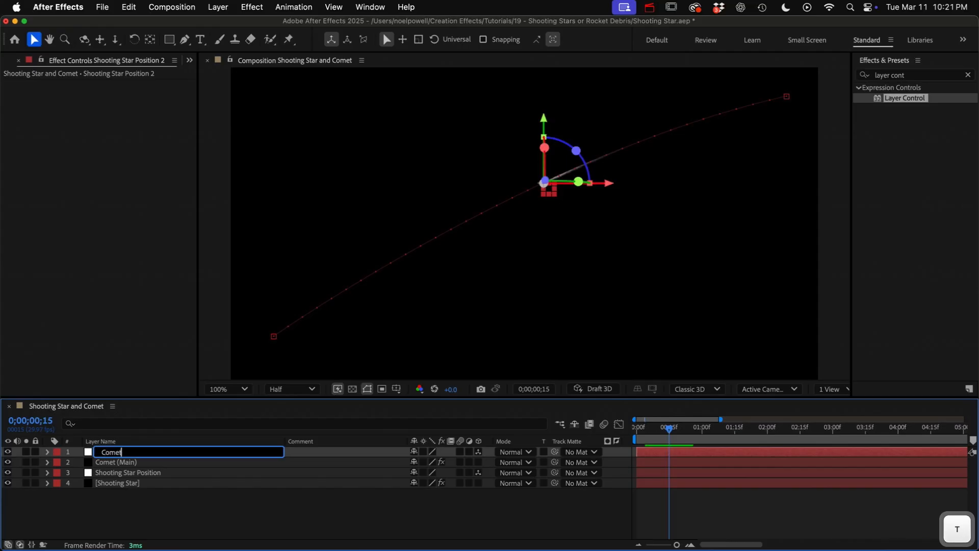
pyautogui.write(' Position')
pyautogui.press('Return')
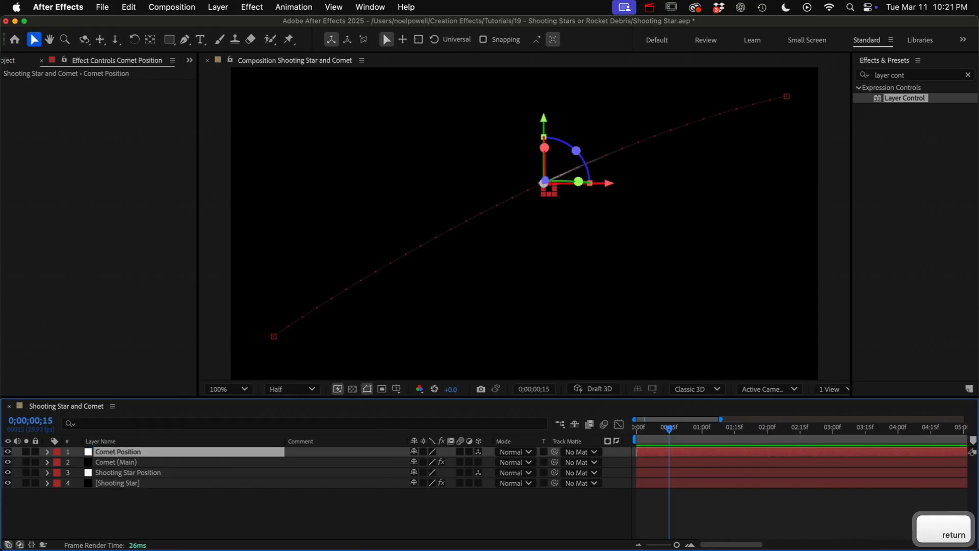
# Make Comet (Main)'s Follow Layer effect target Comet Position, and hide the Shooting Star and Shooting Star Position layers
pyautogui.click(124, 462)
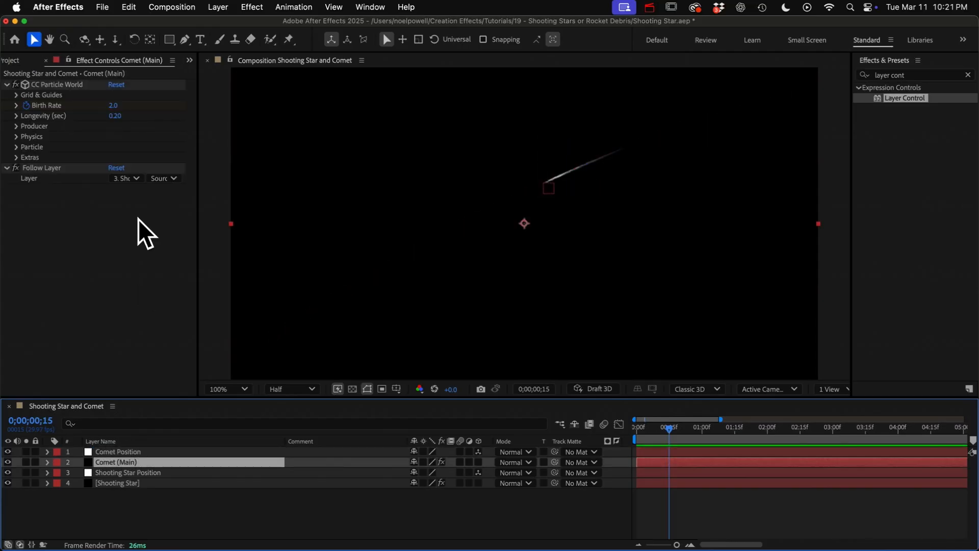
pyautogui.click(122, 178)
pyautogui.click(151, 211)
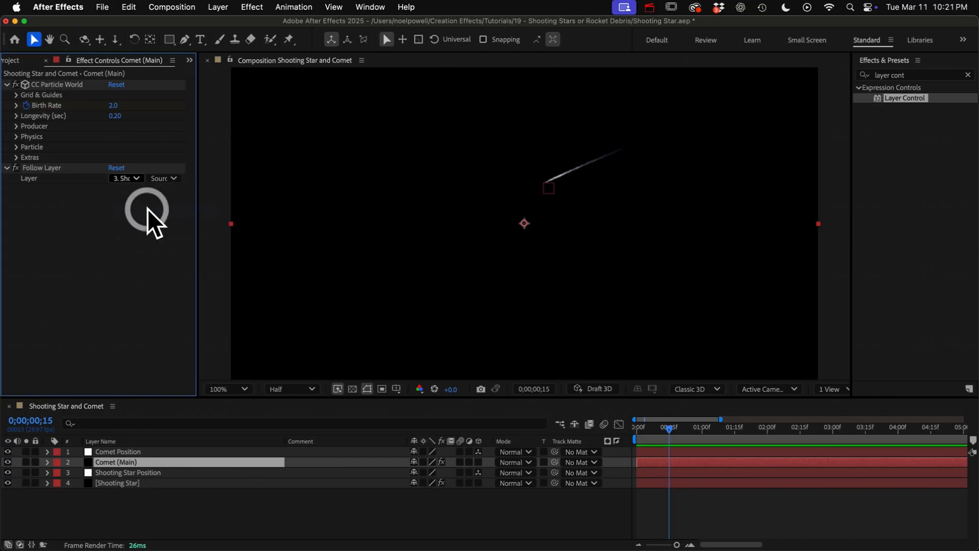
pyautogui.moveTo(7, 472); pyautogui.dragTo(7, 483)
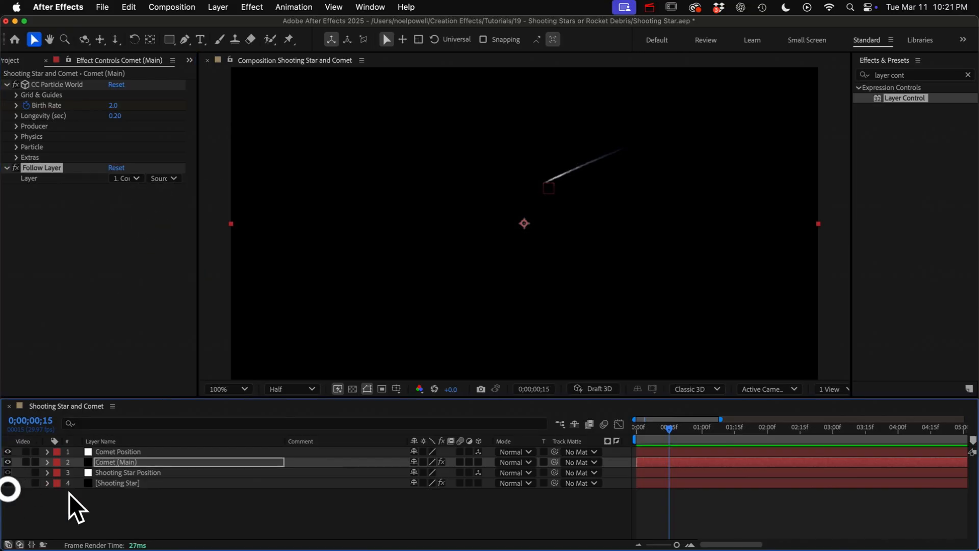
pyautogui.click(140, 464)
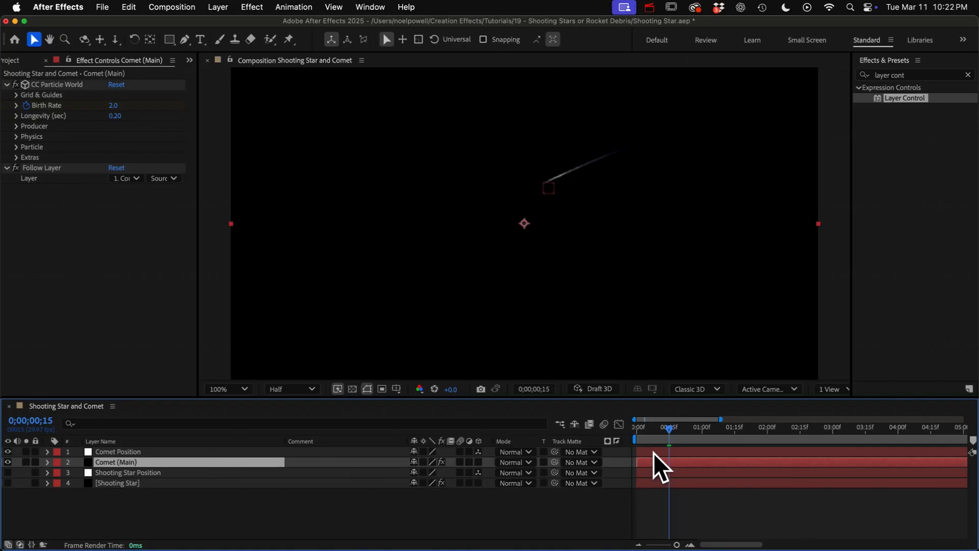
# Stretch the Comet Position animation by moving its last Position keyframe to about the 10-second mark
pyautogui.press(',')
pyautogui.press(',')
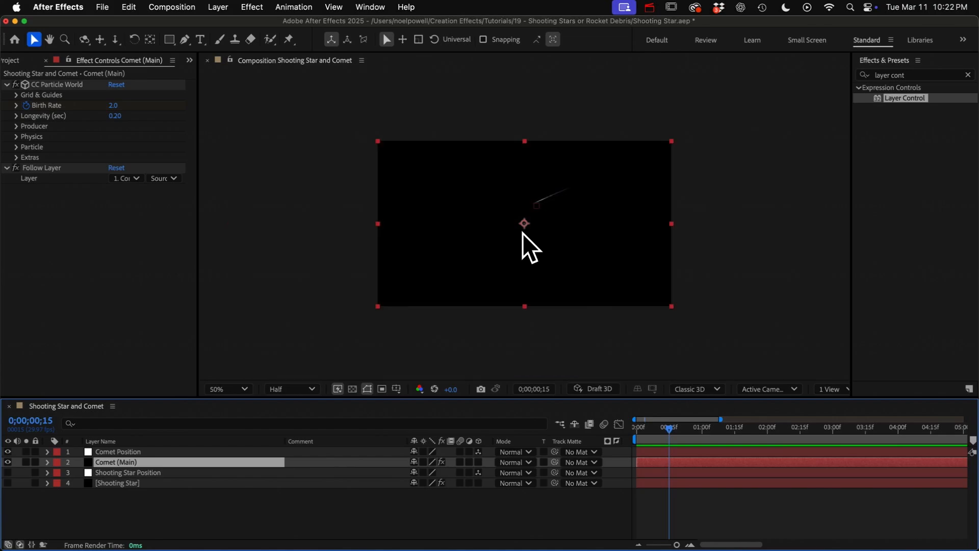
pyautogui.click(110, 451)
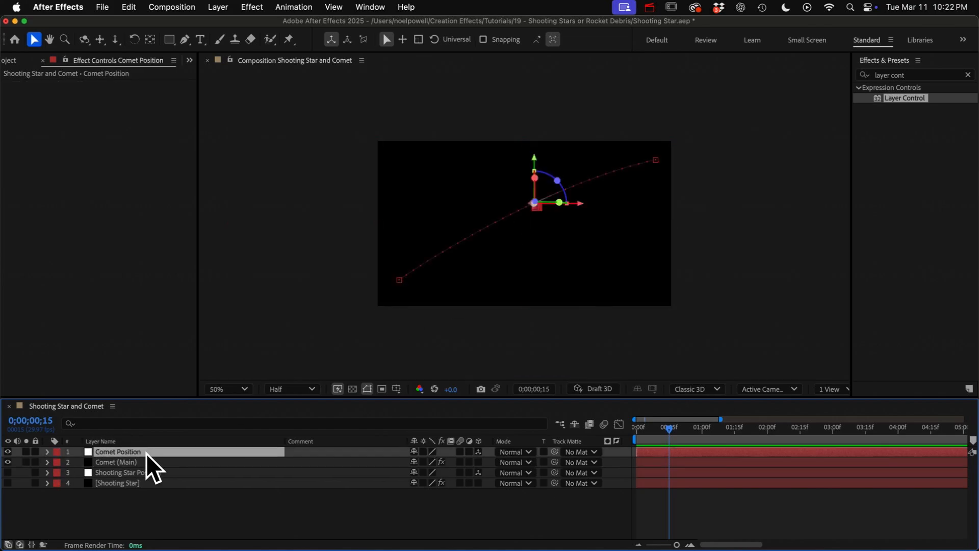
pyautogui.press('u')
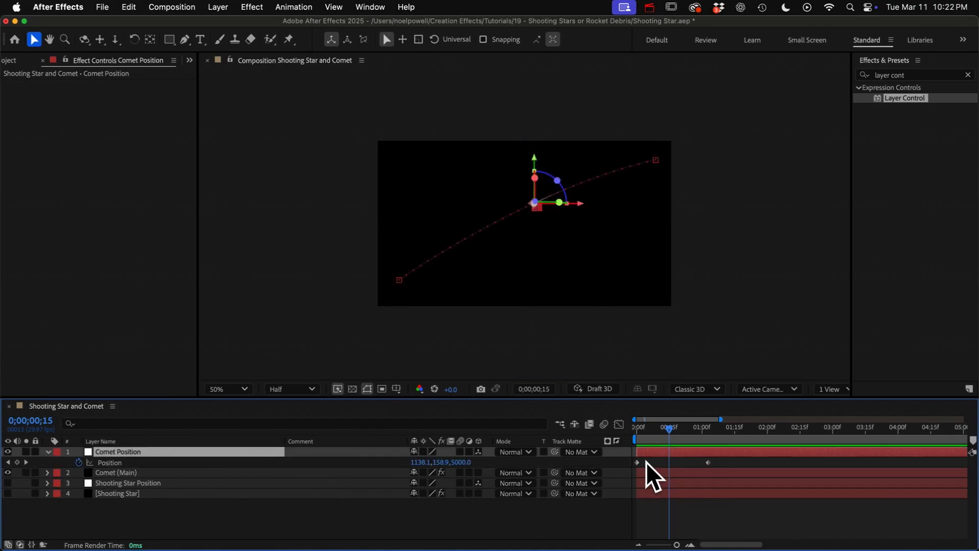
pyautogui.press('-')
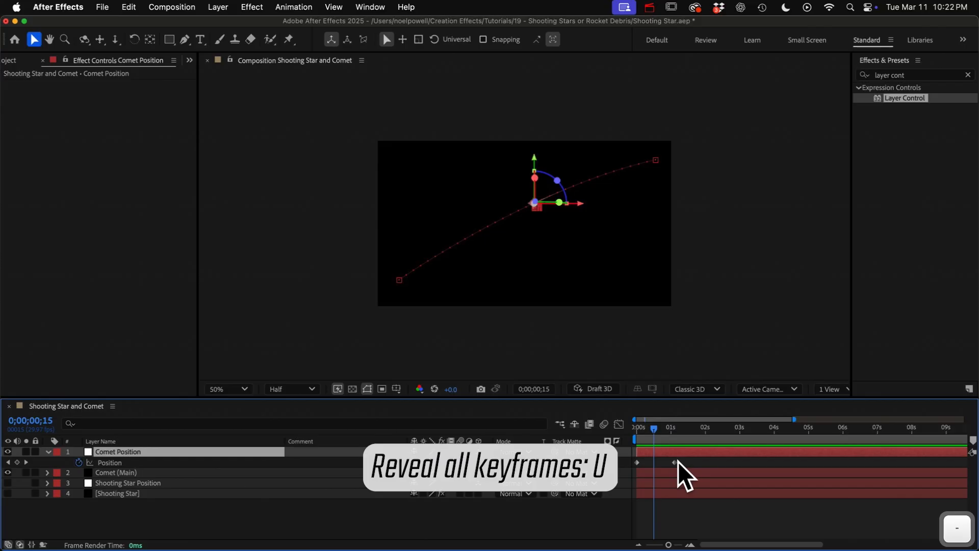
pyautogui.moveTo(675, 461); pyautogui.dragTo(949, 474)
pyautogui.press('-')
pyautogui.moveTo(798, 462); pyautogui.dragTo(814, 466)
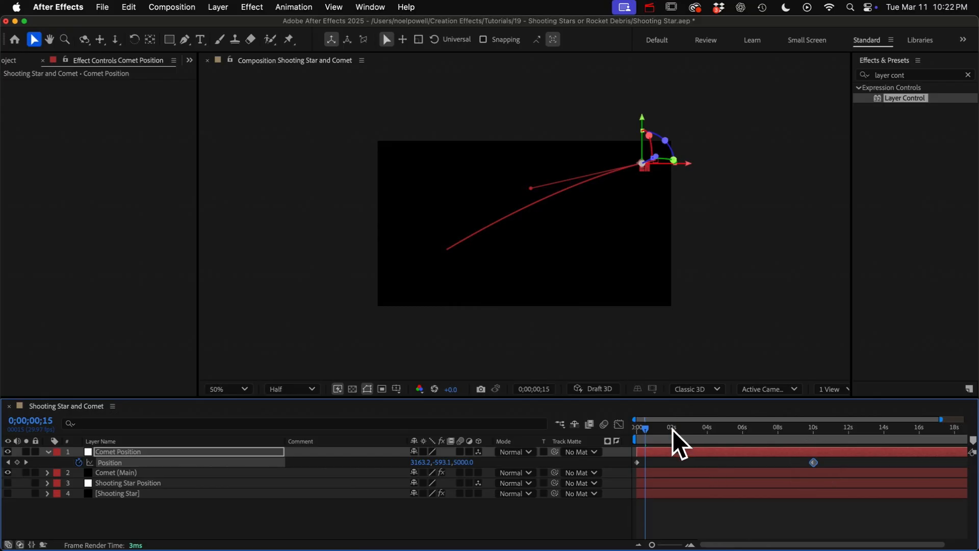
# Move both end points of Comet Position's motion path outside the frame and straighten the path with the Pen tool
pyautogui.click(690, 428)
pyautogui.moveTo(656, 160); pyautogui.dragTo(692, 149)
pyautogui.moveTo(399, 280); pyautogui.dragTo(361, 291)
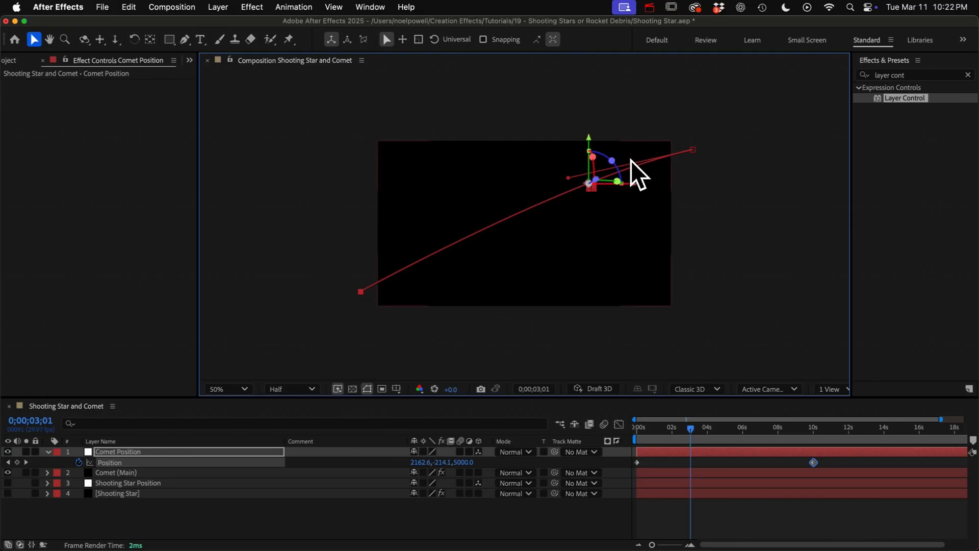
pyautogui.press('p')
pyautogui.click(185, 39)
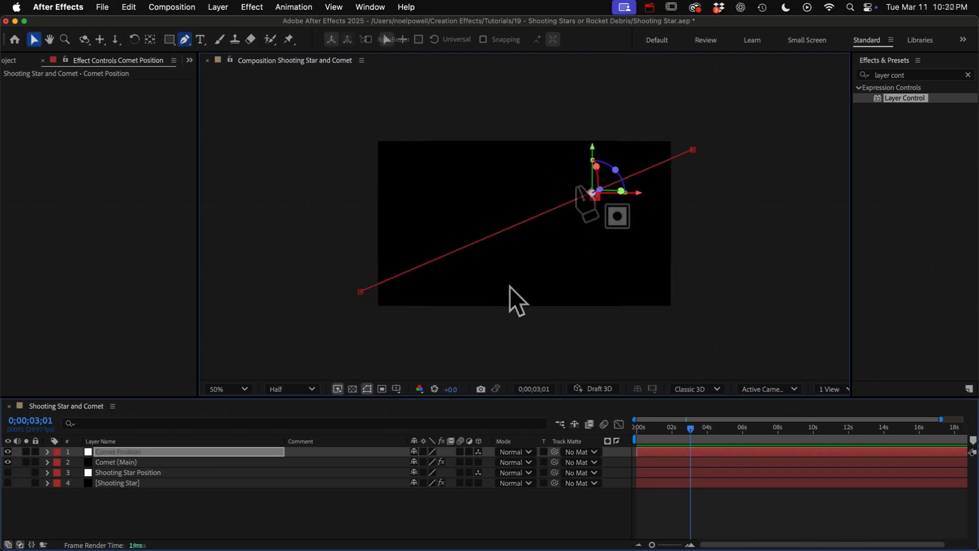
# Reveal Comet (Main)'s Birth Rate keyframes and delete them all with the current time at 0;00;00;18
pyautogui.click(117, 464)
pyautogui.press('u')
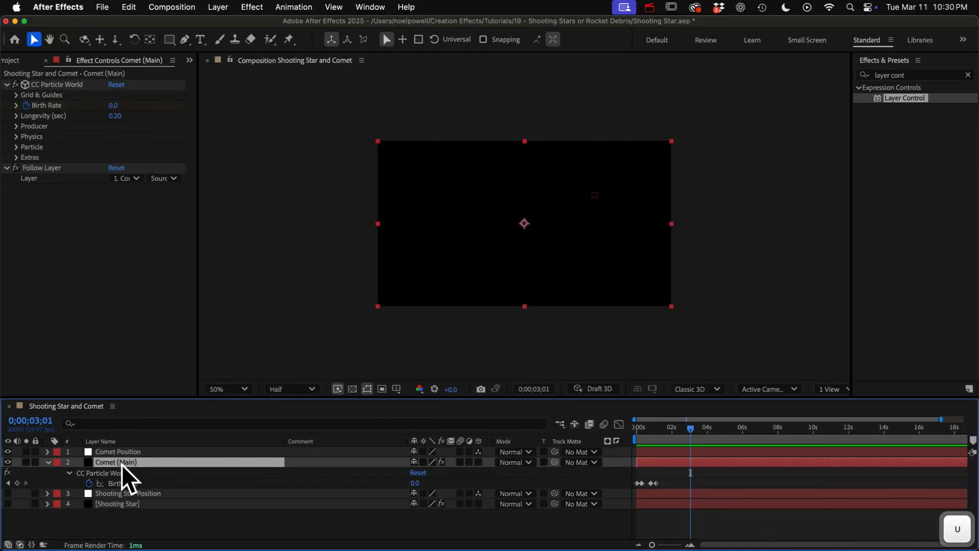
pyautogui.click(121, 483)
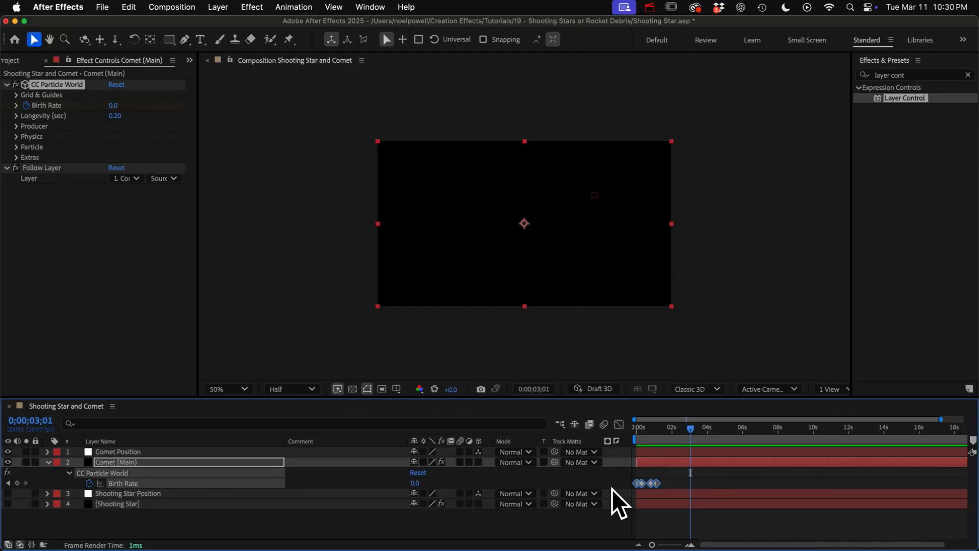
pyautogui.click(647, 429)
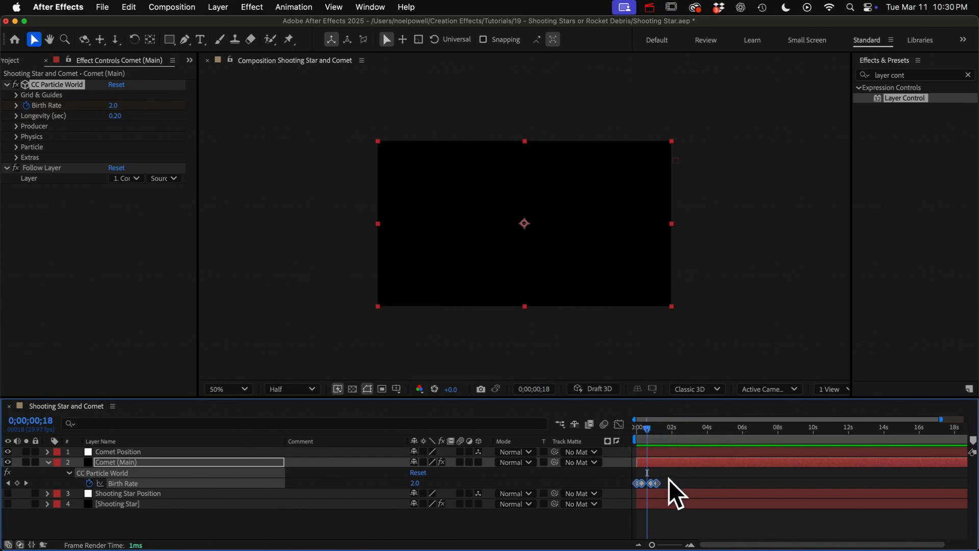
pyautogui.moveTo(668, 479); pyautogui.dragTo(628, 485)
pyautogui.press('Delete')
# Preview the comet up to 0;00;03;13 and set the Longevity of its CC Particle World effect to 13 seconds
pyautogui.press('space')
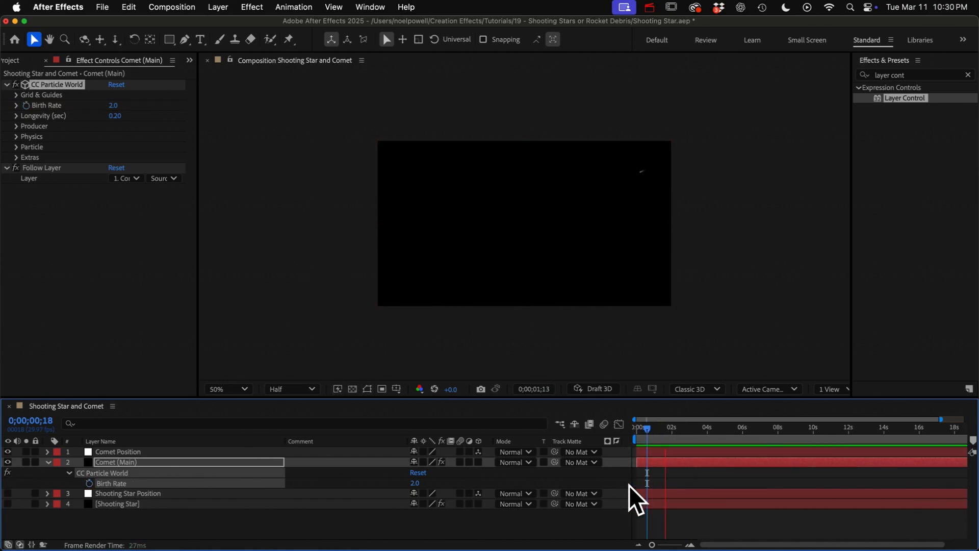
pyautogui.press('space')
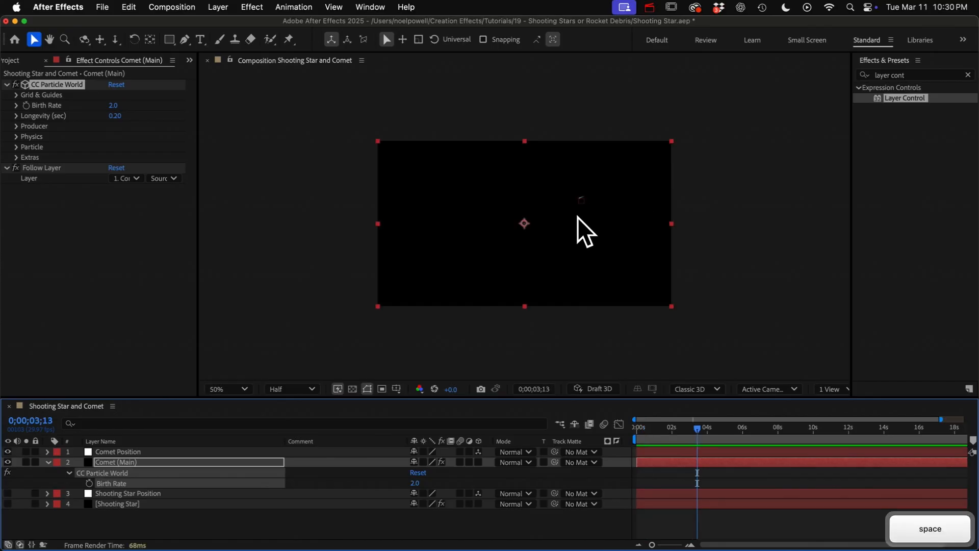
pyautogui.click(115, 116)
pyautogui.write('13')
pyautogui.press('Return')
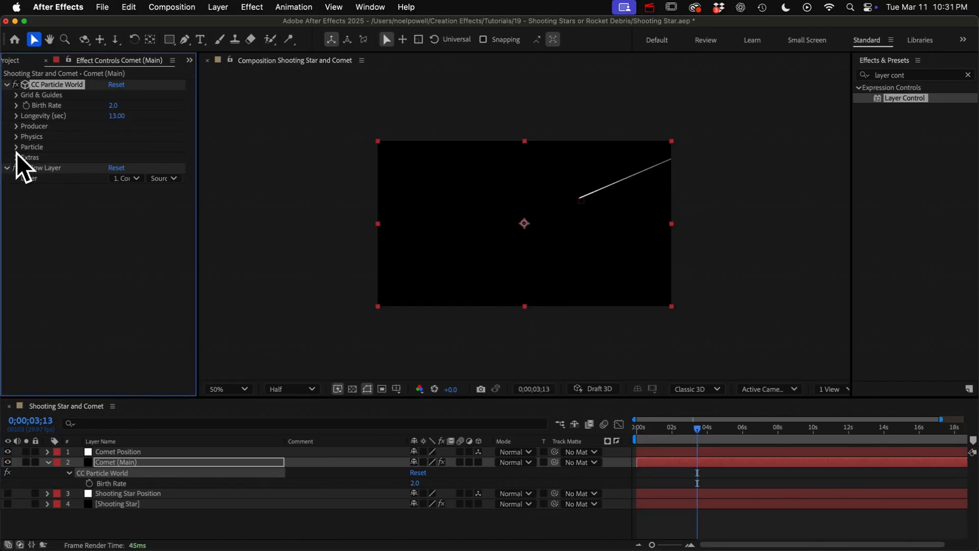
# Expand the Producer, Physics and Particle settings, set Particle Type to TriPolygon, and preview the comet up to 0;00;04;29
pyautogui.click(16, 146)
pyautogui.click(16, 136)
pyautogui.click(16, 125)
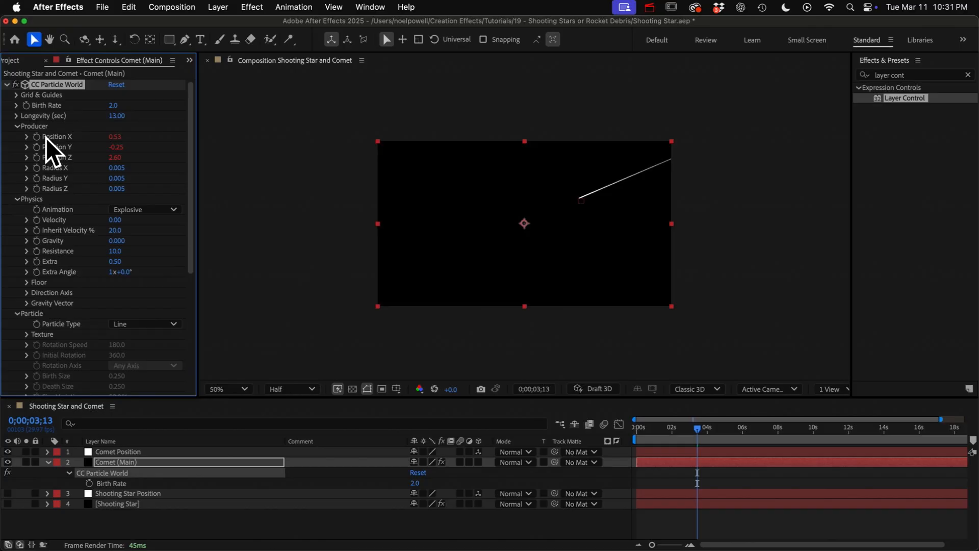
pyautogui.click(132, 324)
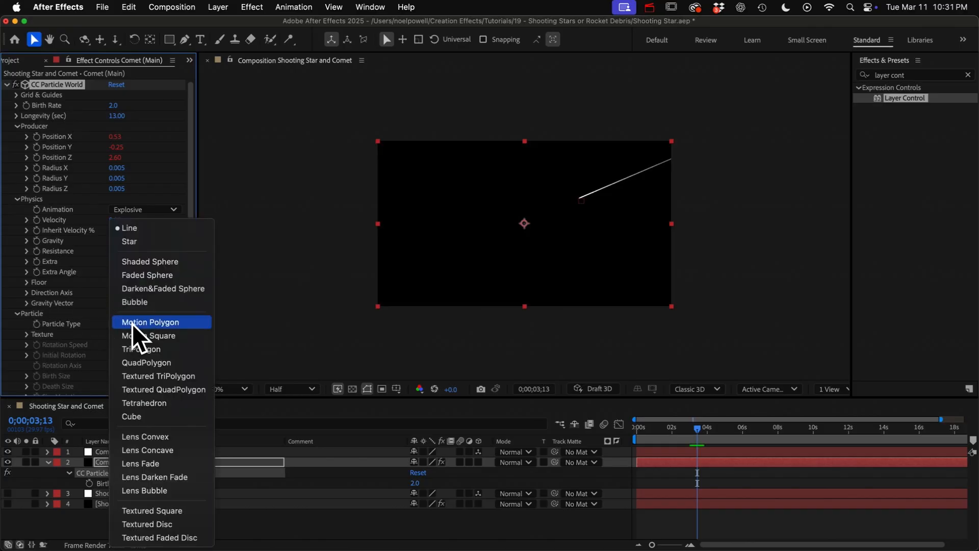
pyautogui.click(152, 351)
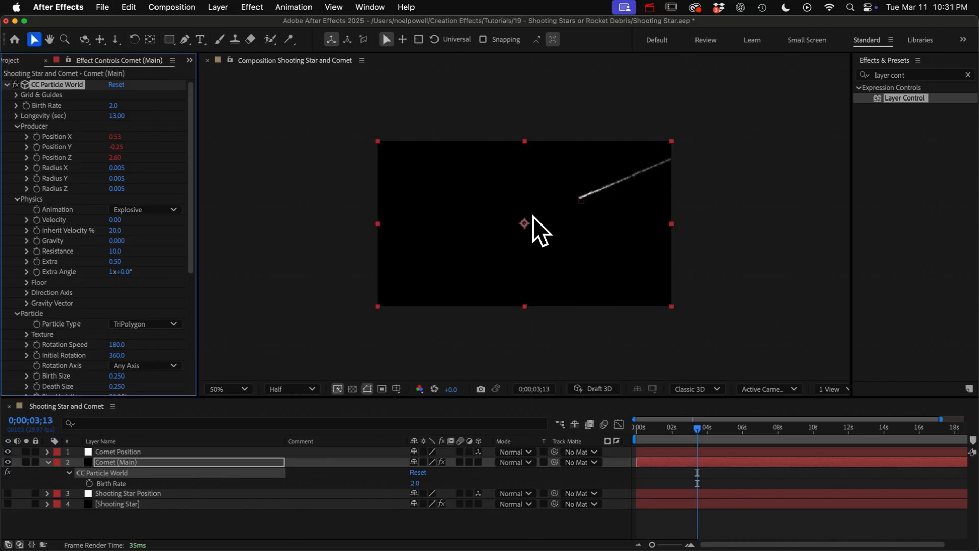
pyautogui.scroll(2, 533, 217)
pyautogui.press('space')
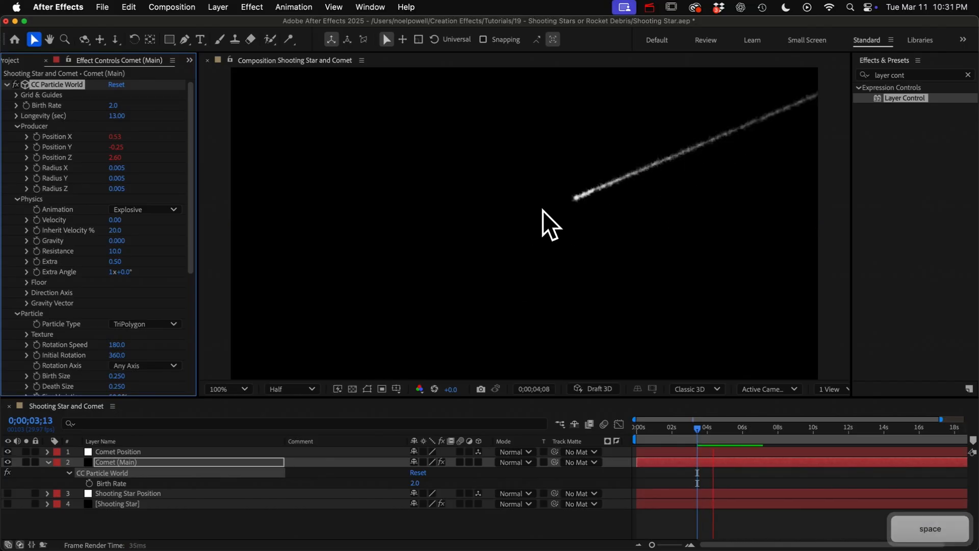
pyautogui.press('space')
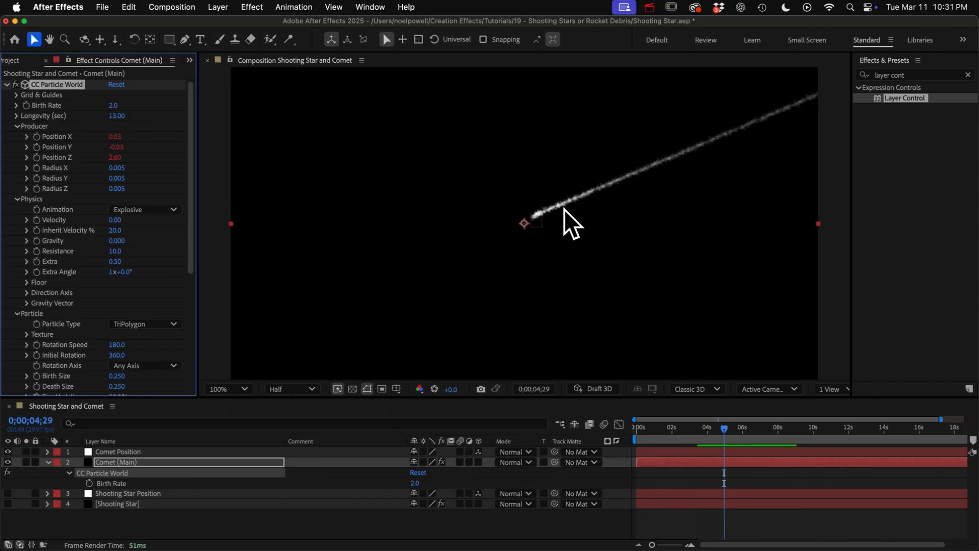
# Set the comet particles' Birth Size to 0.2 and Death Size to 0
pyautogui.scroll(-5, 6, 343)
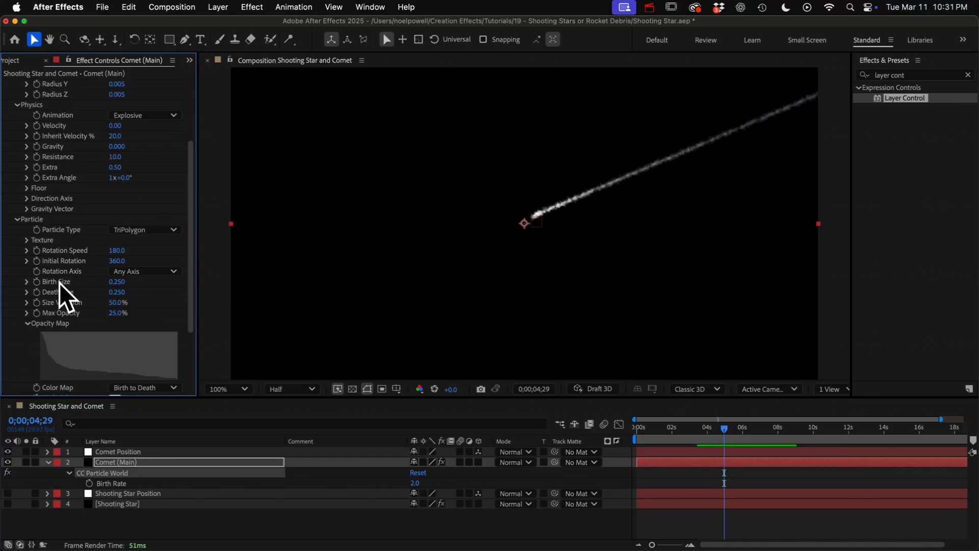
pyautogui.click(121, 282)
pyautogui.write('0.2')
pyautogui.press('Tab')
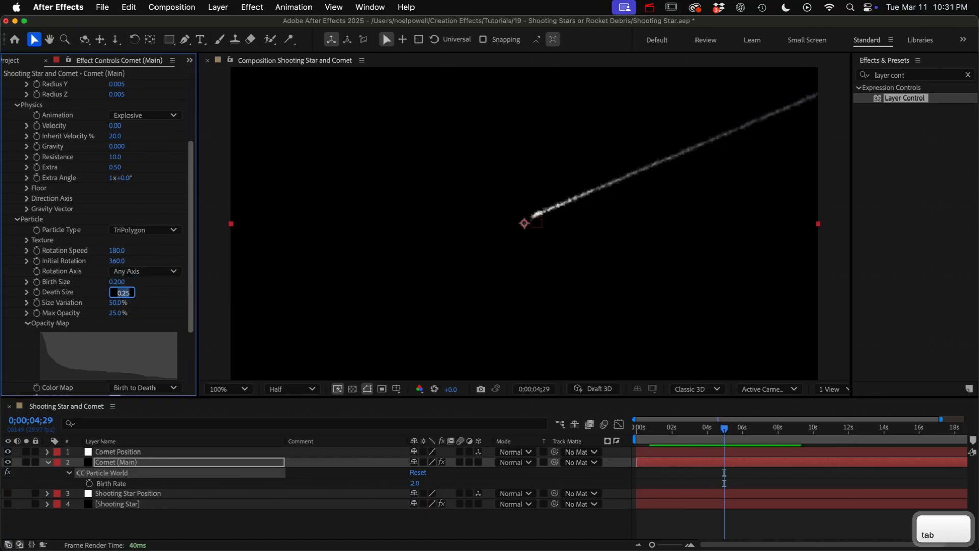
pyautogui.write('0')
pyautogui.press('Return')
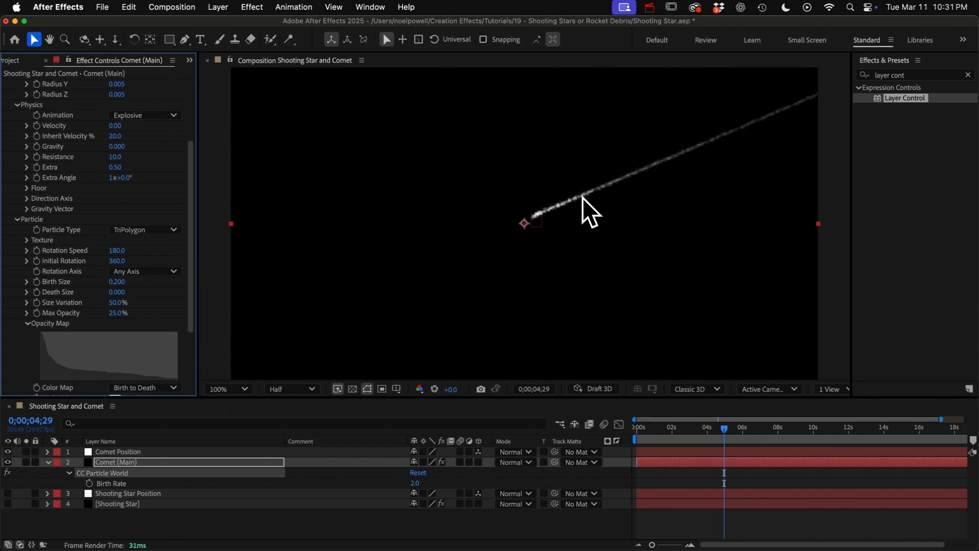
# Set the comet particles' Max Opacity to 2% and the Birth Rate to 30
pyautogui.click(117, 312)
pyautogui.write('2')
pyautogui.press('Return')
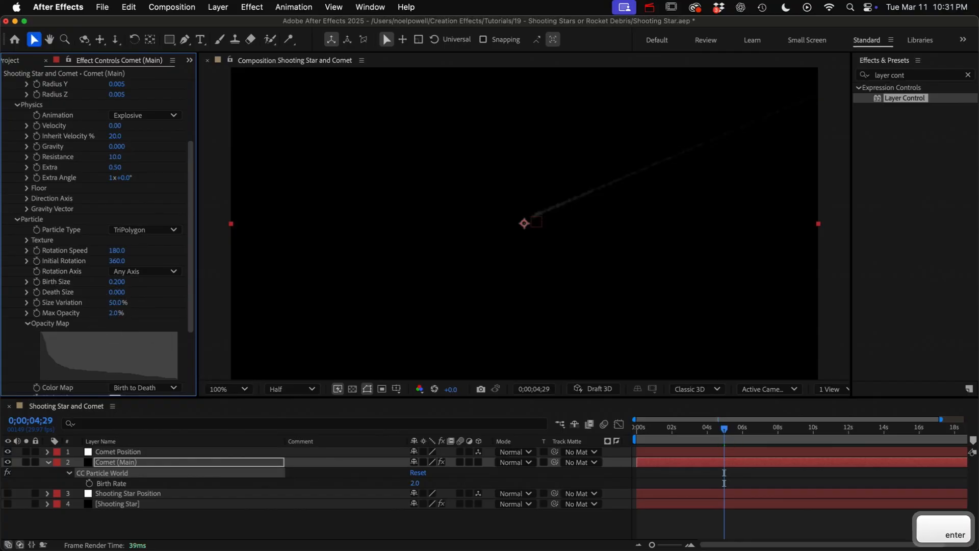
pyautogui.scroll(5, 112, 185)
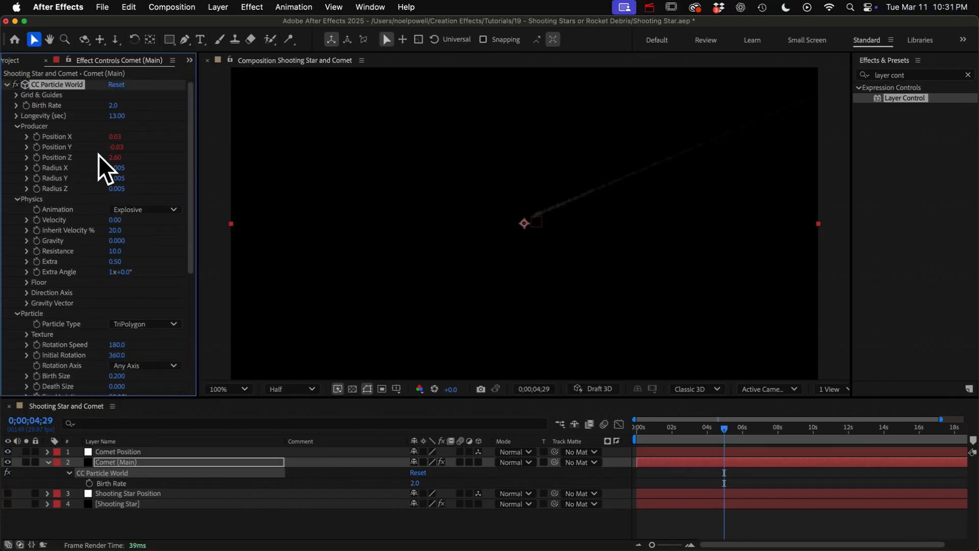
pyautogui.click(111, 105)
pyautogui.write('30')
pyautogui.press('Return')
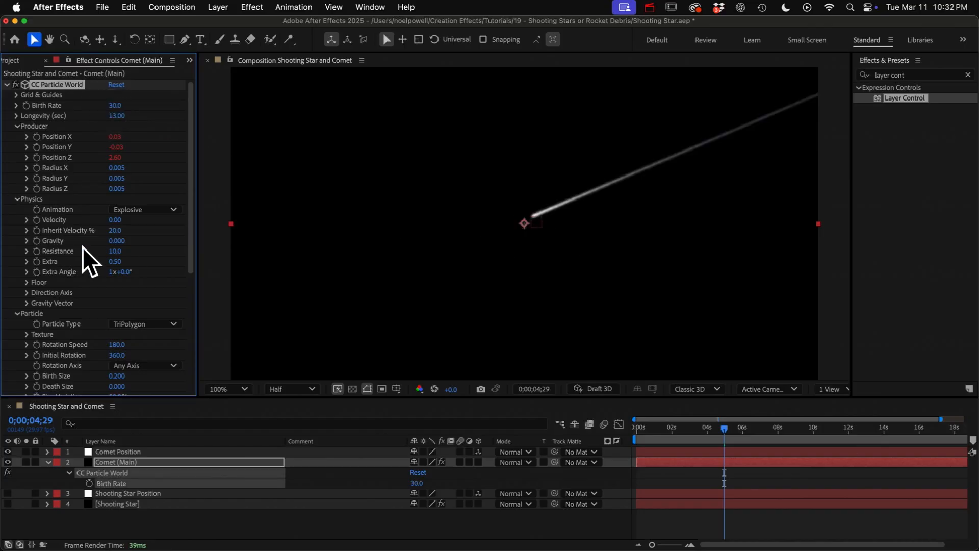
# Set the producer's Radius X, Radius Y and Radius Z to 0.01
pyautogui.click(116, 168)
pyautogui.write('0')
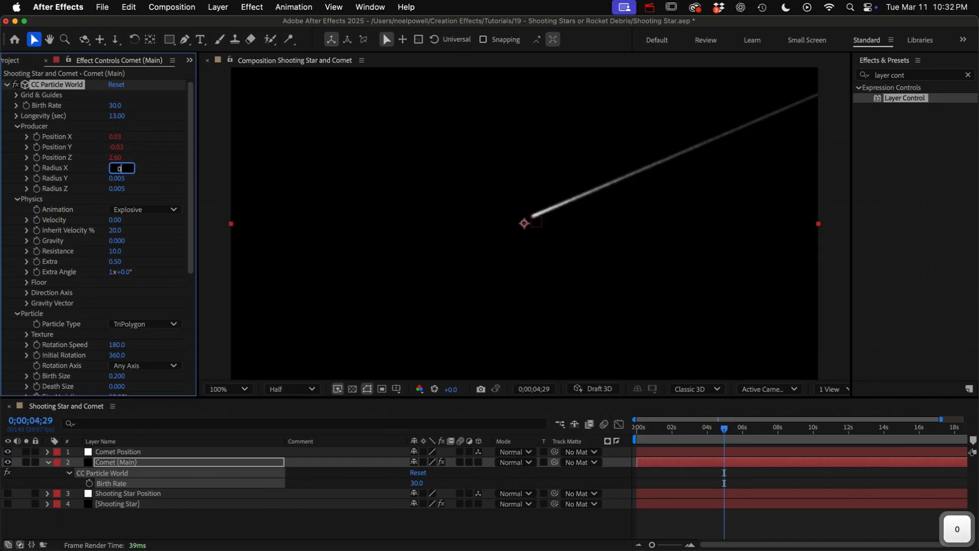
pyautogui.write('.01')
pyautogui.press('Tab')
pyautogui.write('0.01')
pyautogui.press('Tab')
pyautogui.write('0')
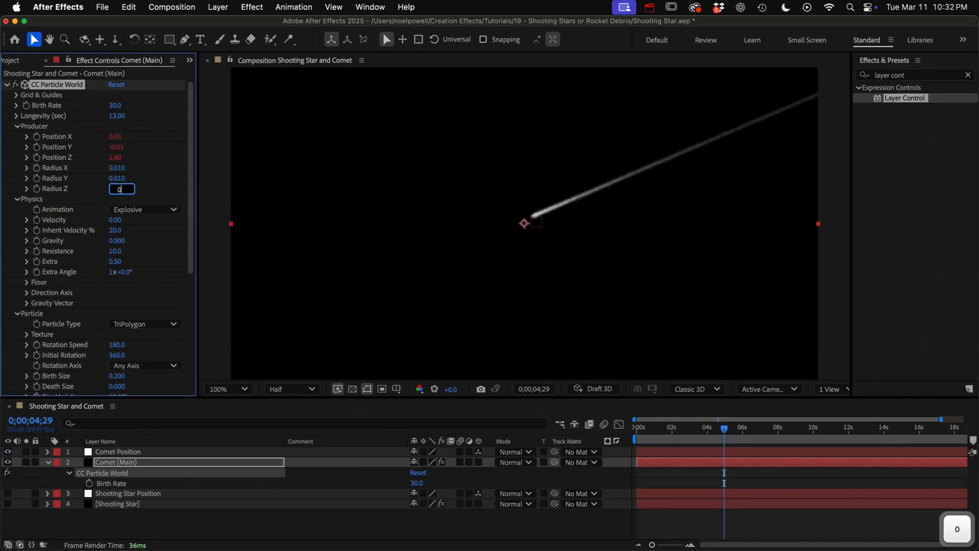
pyautogui.write('.01')
pyautogui.press('Return')
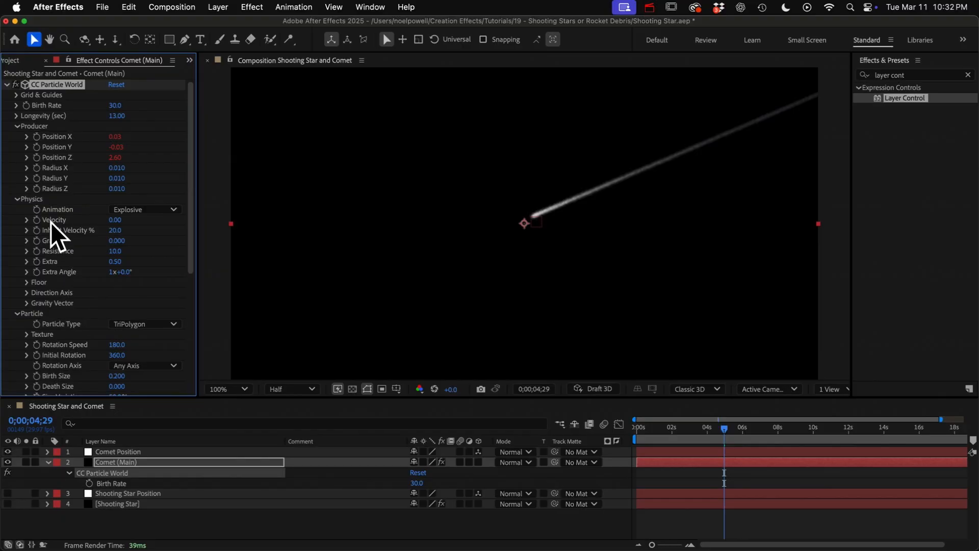
# Set the particle Velocity under Physics to 0.05
pyautogui.click(123, 220)
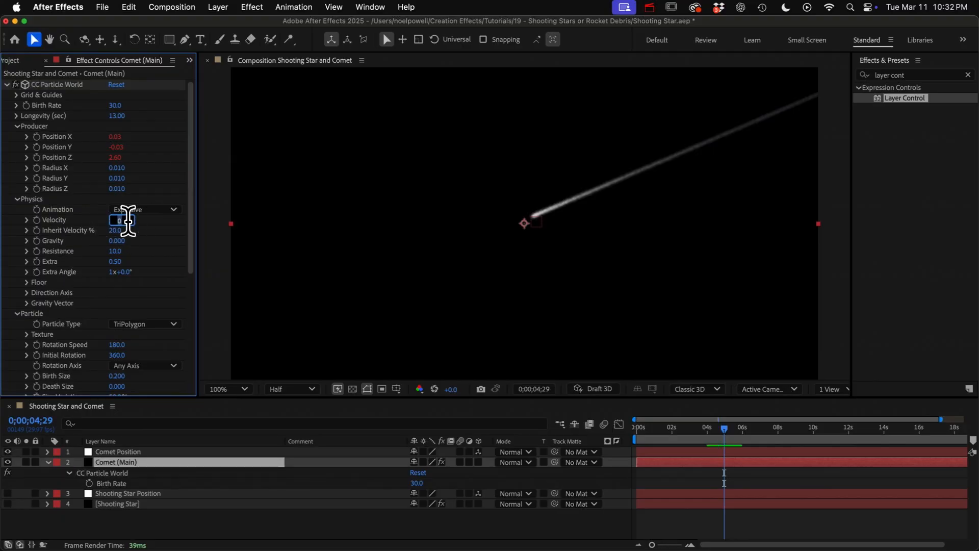
pyautogui.write('0.05')
pyautogui.press('Return')
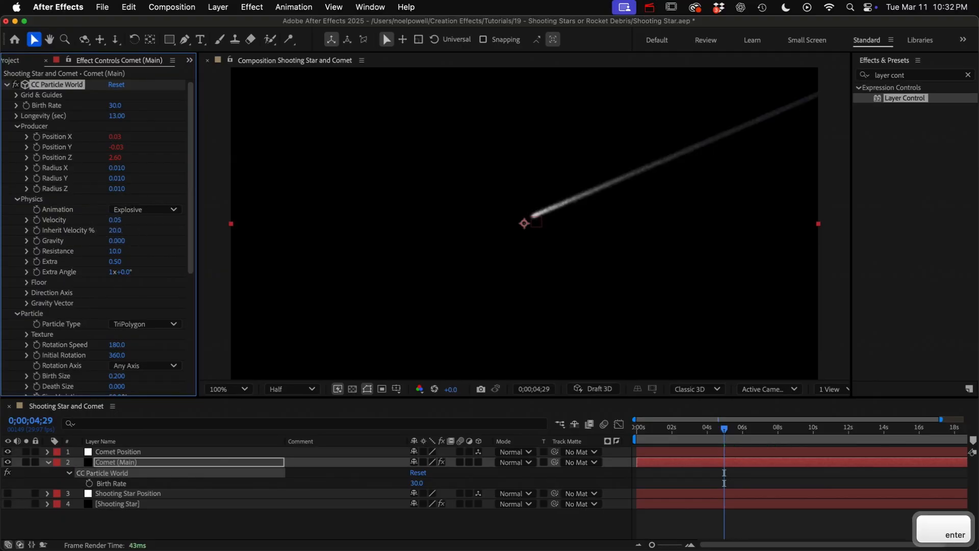
# Redraw the particle Opacity Map as a curve that falls steeply after birth and tapers gently towards death
pyautogui.scroll(-4, 40, 316)
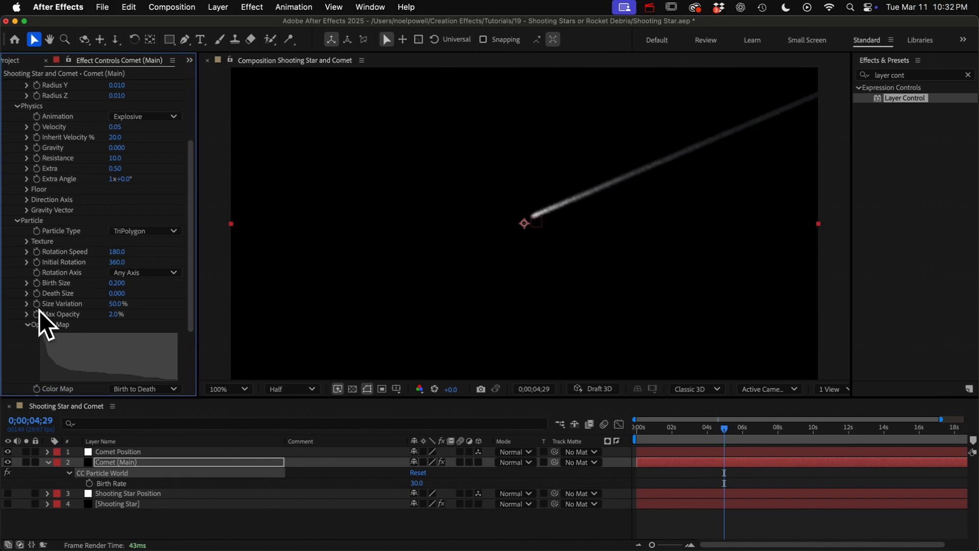
pyautogui.scroll(-4, 39, 312)
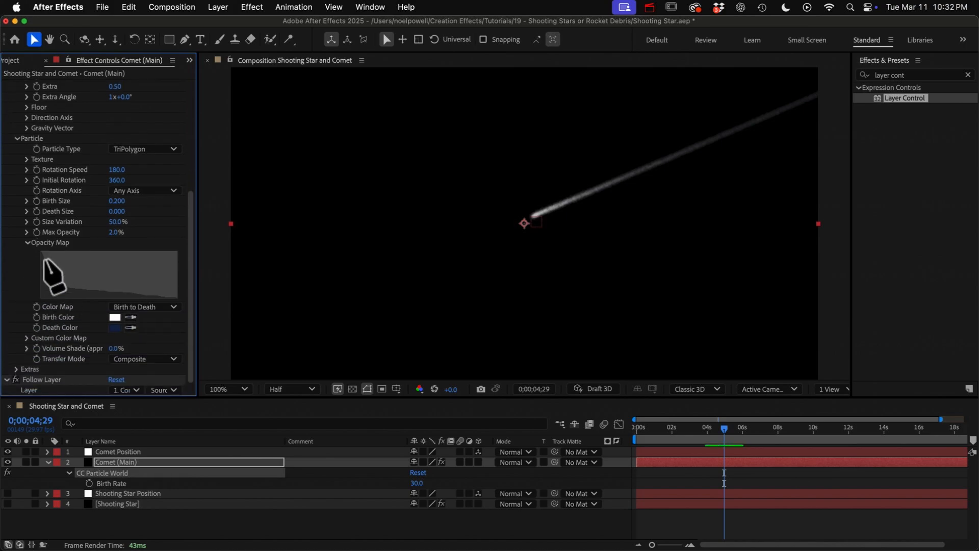
pyautogui.moveTo(45, 260); pyautogui.dragTo(153, 291)
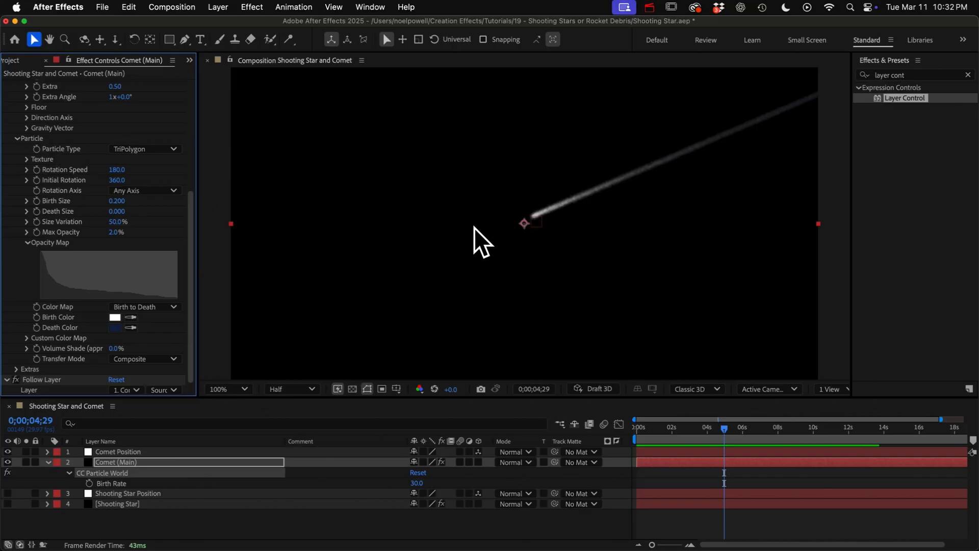
# Set the particles' Birth Color to the light blue 9ABFFF and preview the comet
pyautogui.click(114, 317)
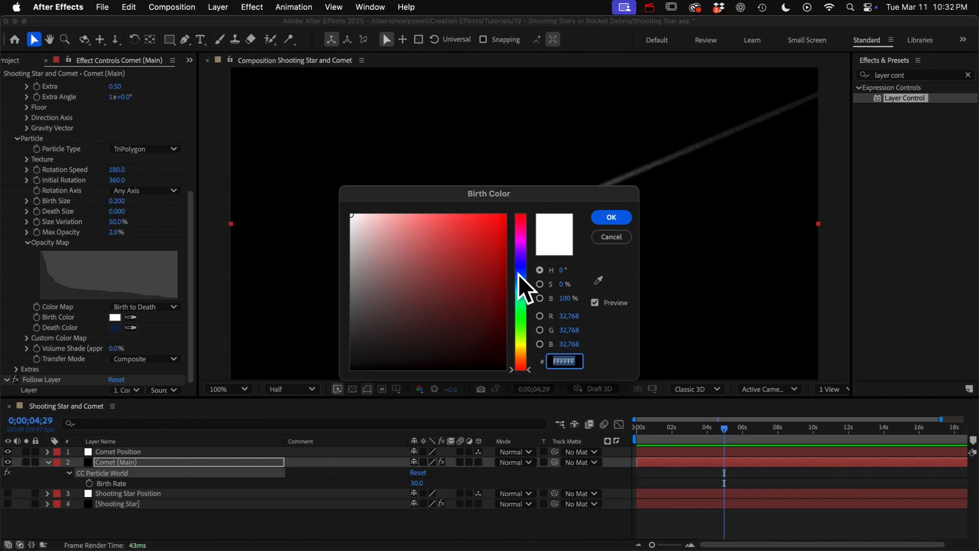
pyautogui.click(518, 274)
pyautogui.moveTo(430, 242); pyautogui.dragTo(412, 209)
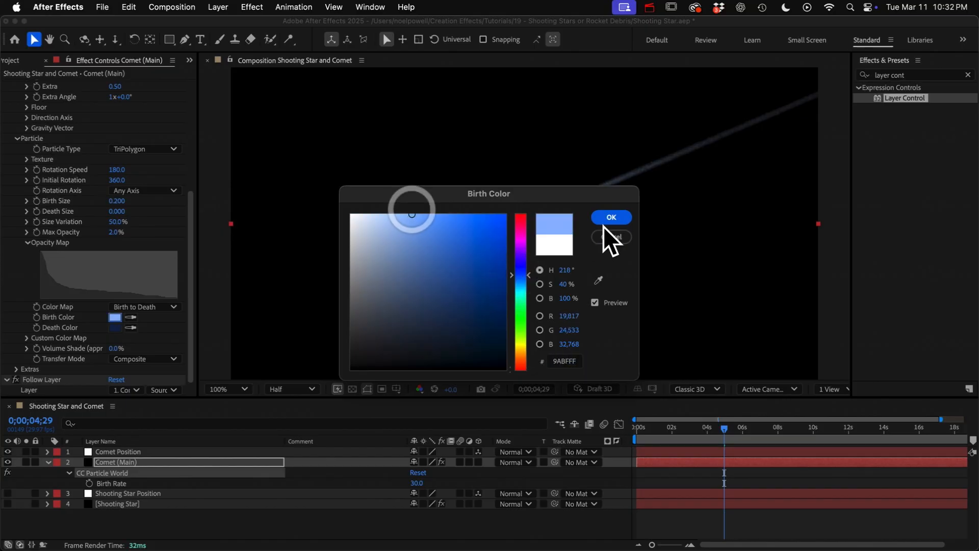
pyautogui.click(605, 217)
pyautogui.press('space')
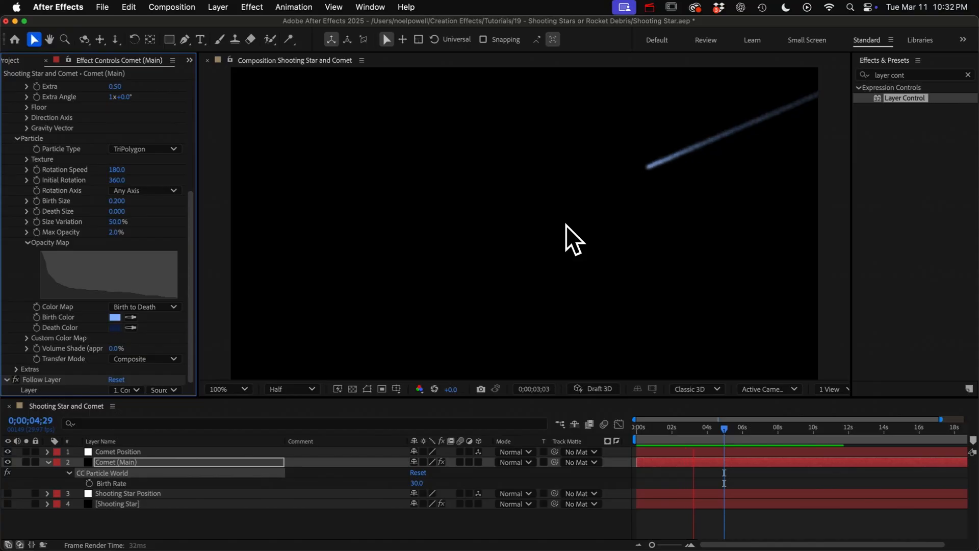
# Stop the preview, duplicate the Comet (Main) layer and hide the original
pyautogui.press('space')
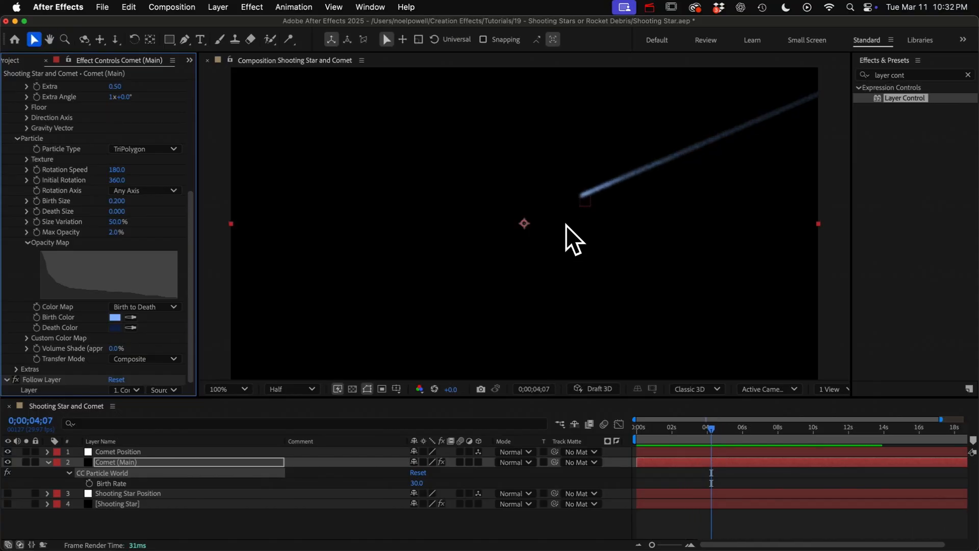
pyautogui.click(47, 462)
pyautogui.click(114, 463)
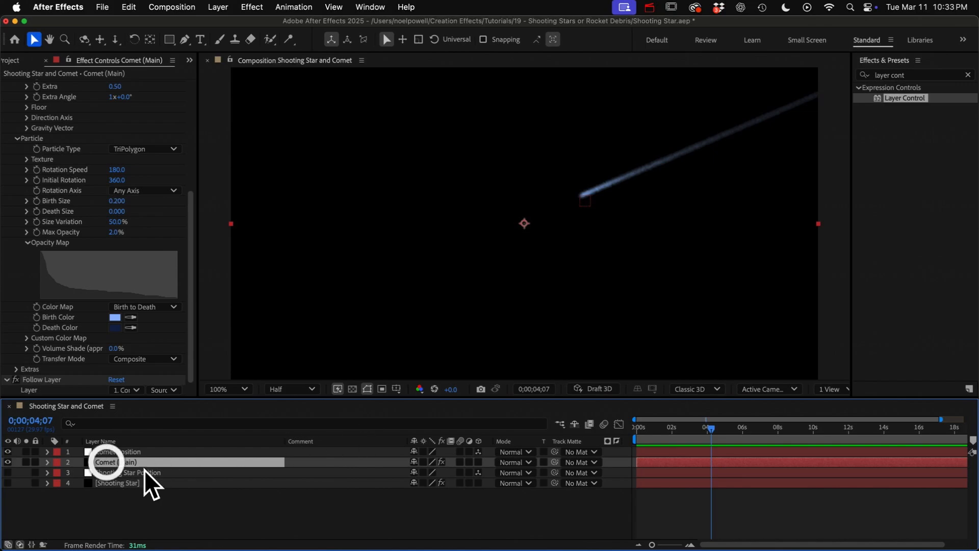
pyautogui.press('super+d')
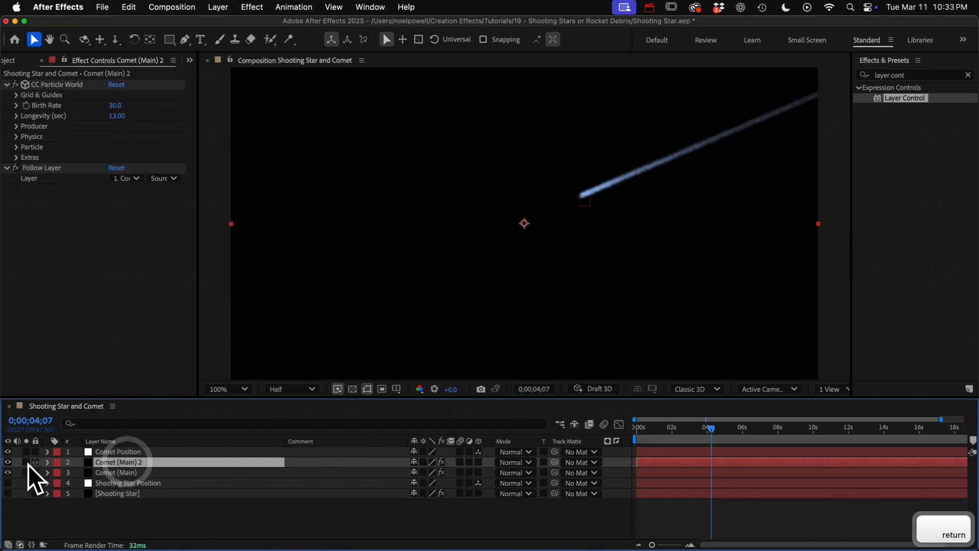
pyautogui.click(7, 473)
# Rename the duplicated comet layer as Comet (Particles)
pyautogui.click(131, 463)
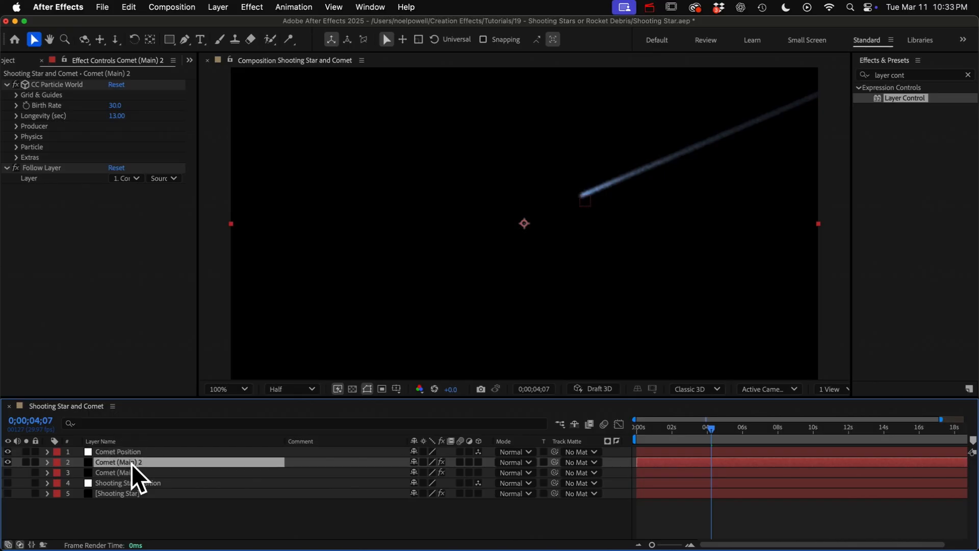
pyautogui.press('Return')
pyautogui.press('Right')
pyautogui.press('BackSpace')
pyautogui.press('BackSpace')
pyautogui.press('BackSpace')
pyautogui.press('BackSpace')
pyautogui.press('BackSpace')
pyautogui.press('BackSpace')
pyautogui.press('BackSpace')
pyautogui.write('P')
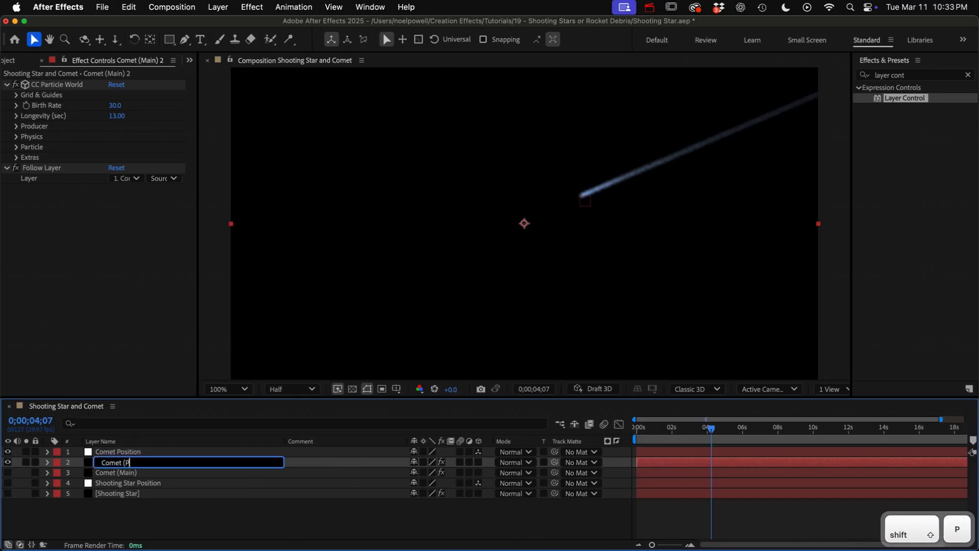
pyautogui.write('articles)')
pyautogui.press('Return')
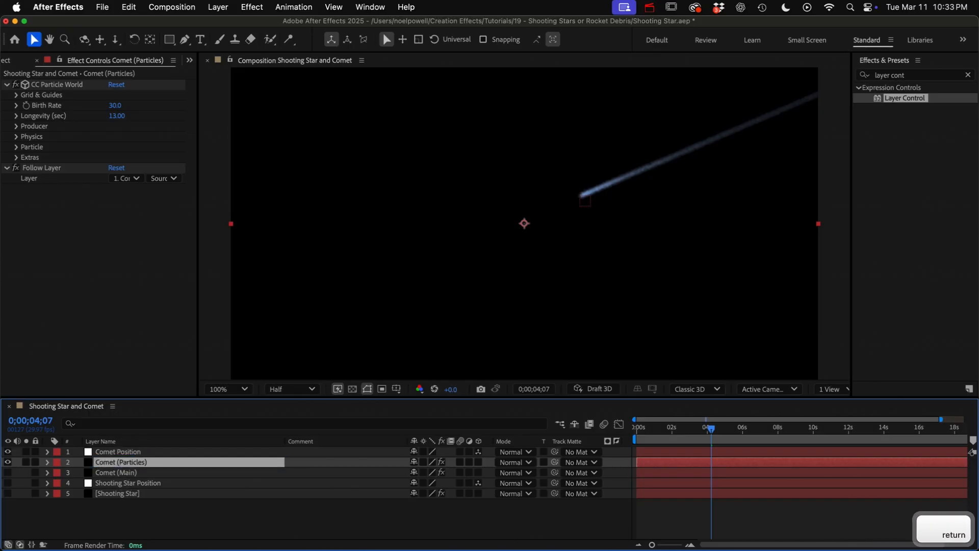
# Set the Comet (Particles) layer's Birth Rate to 12 and Longevity to 8 seconds
pyautogui.click(123, 180)
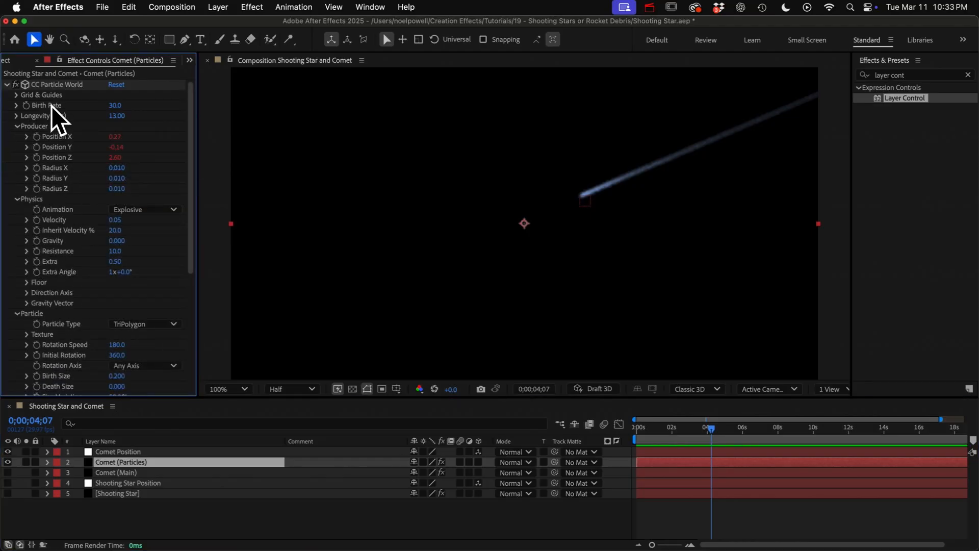
pyautogui.click(114, 105)
pyautogui.write('12')
pyautogui.press('Tab')
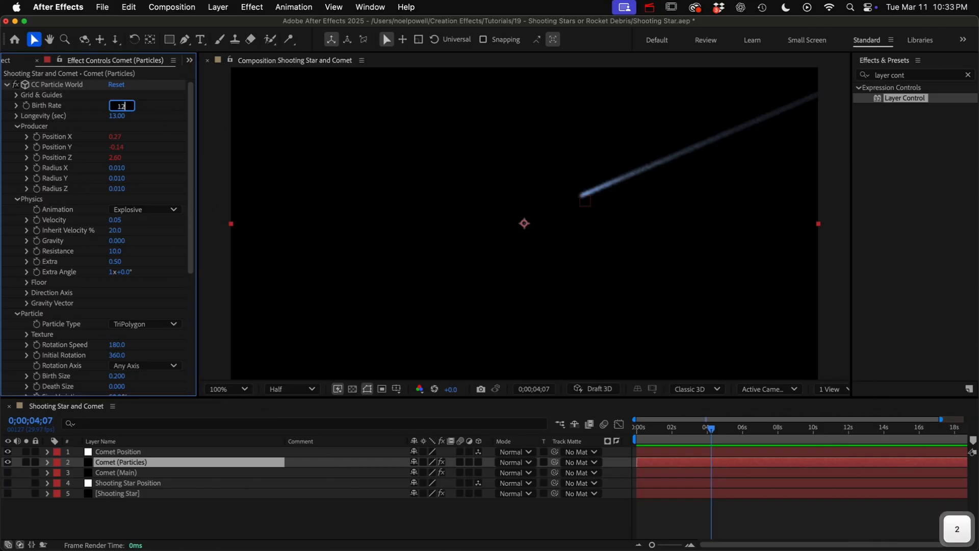
pyautogui.write('8')
pyautogui.press('Tab')
# Set the producer's Radius X, Radius Y and Radius Z to 0.02 on the Comet (Particles) layer
pyautogui.press('Tab')
pyautogui.press('Tab')
pyautogui.press('Tab')
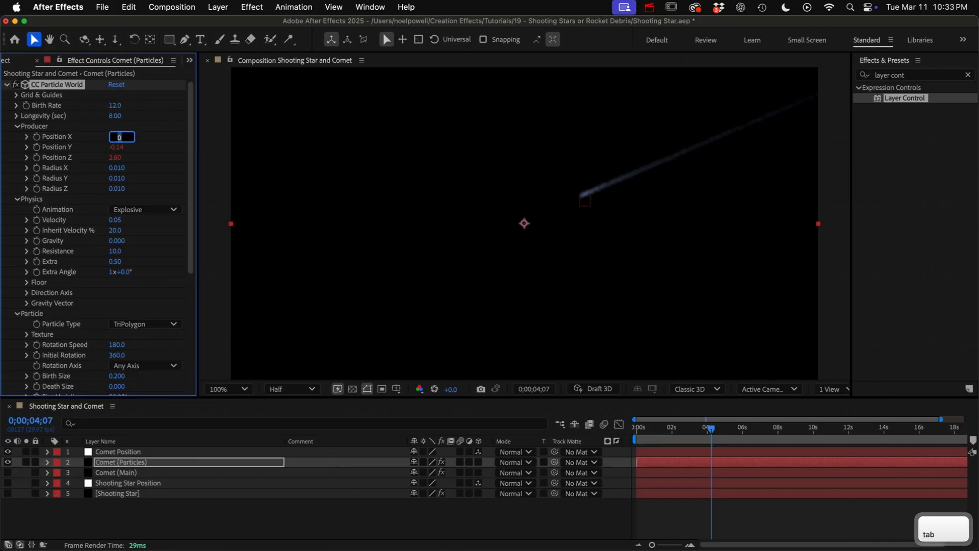
pyautogui.write('0.02')
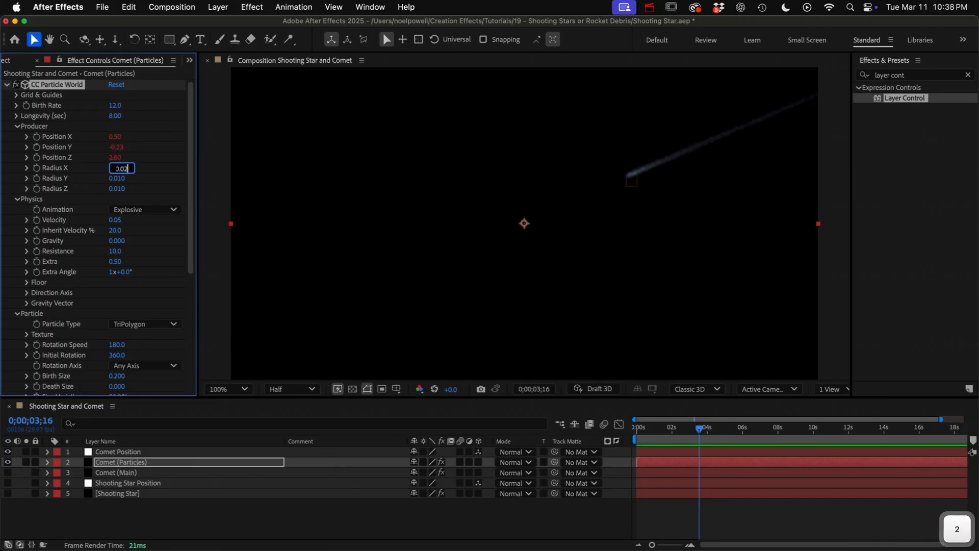
pyautogui.press('Tab')
pyautogui.write('0.02')
pyautogui.press('Tab')
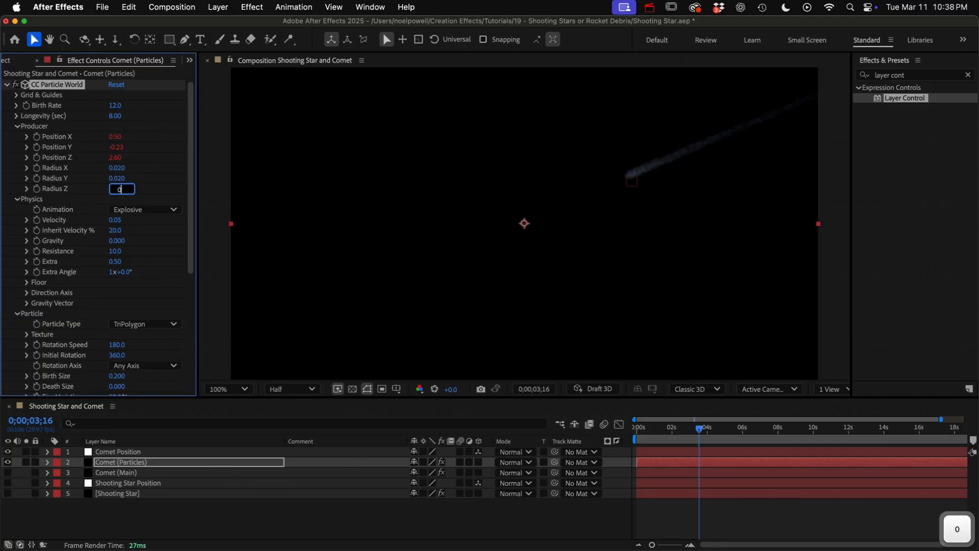
pyautogui.write('0.02')
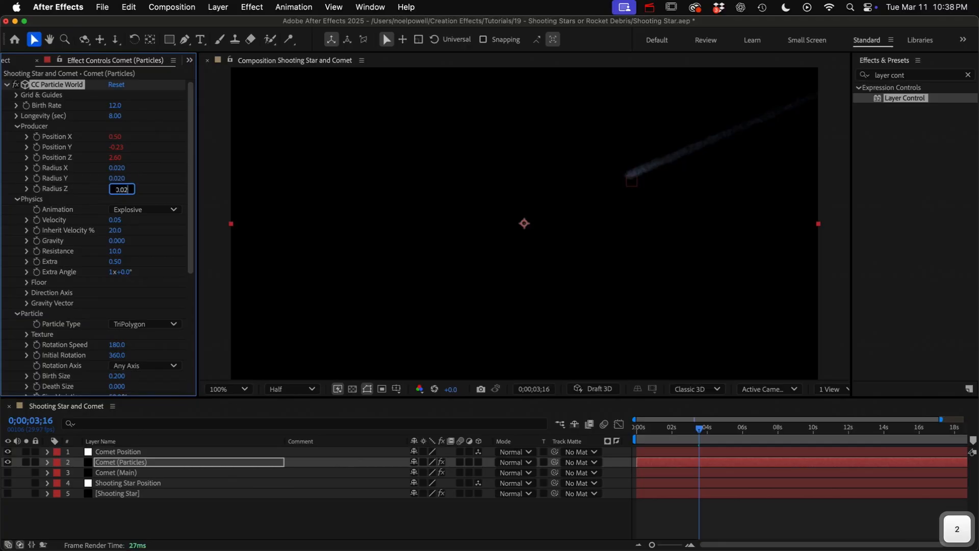
# Change the Physics Animation to Viscouse and set its Velocity to 0.5
pyautogui.click(145, 208)
pyautogui.click(148, 269)
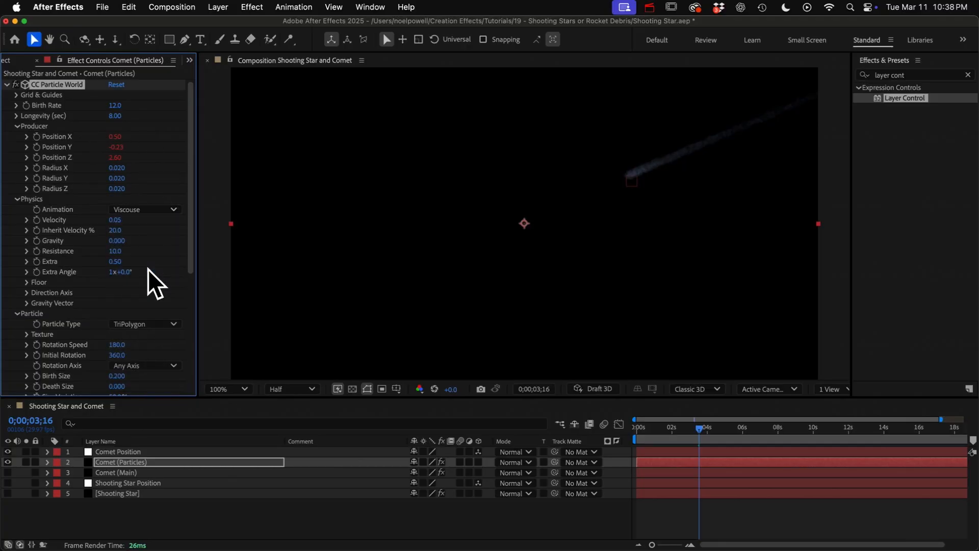
pyautogui.write('0.5')
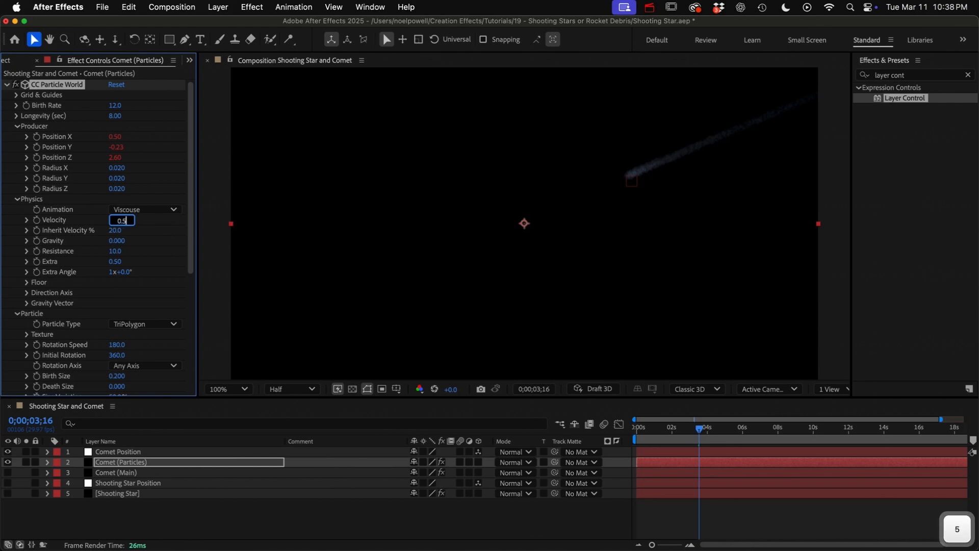
pyautogui.press('Tab')
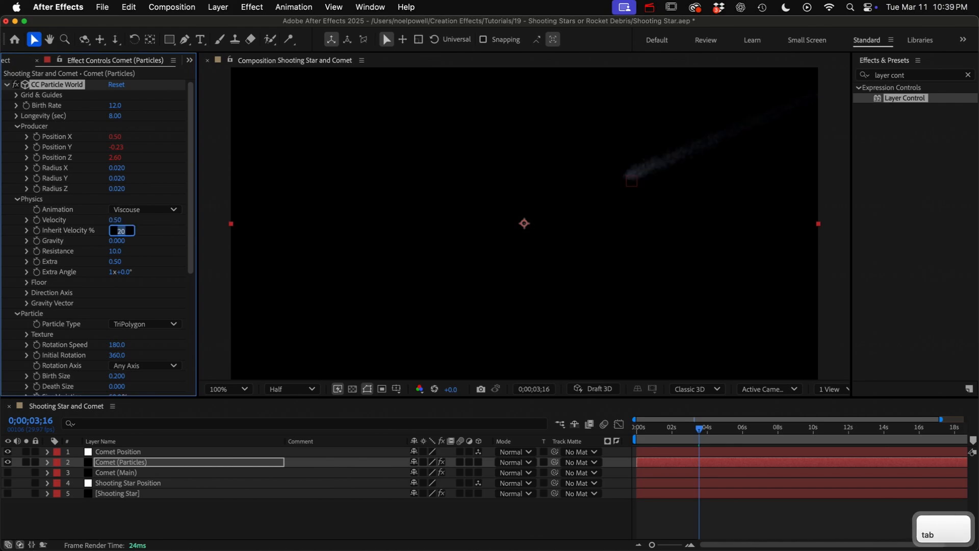
# Set the Physics Inherit Velocity to 90% and Resistance to 5
pyautogui.write('90')
pyautogui.press('Return')
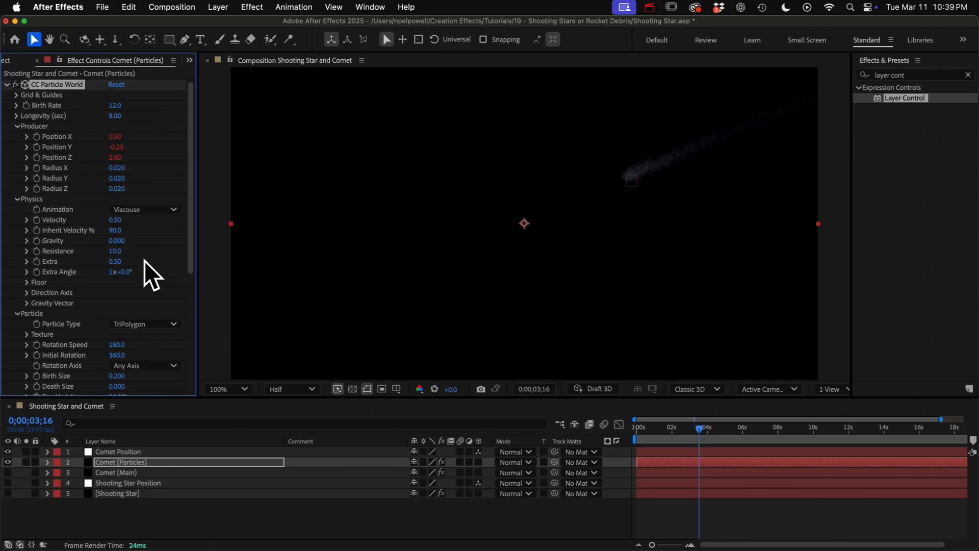
pyautogui.click(115, 250)
pyautogui.write('5')
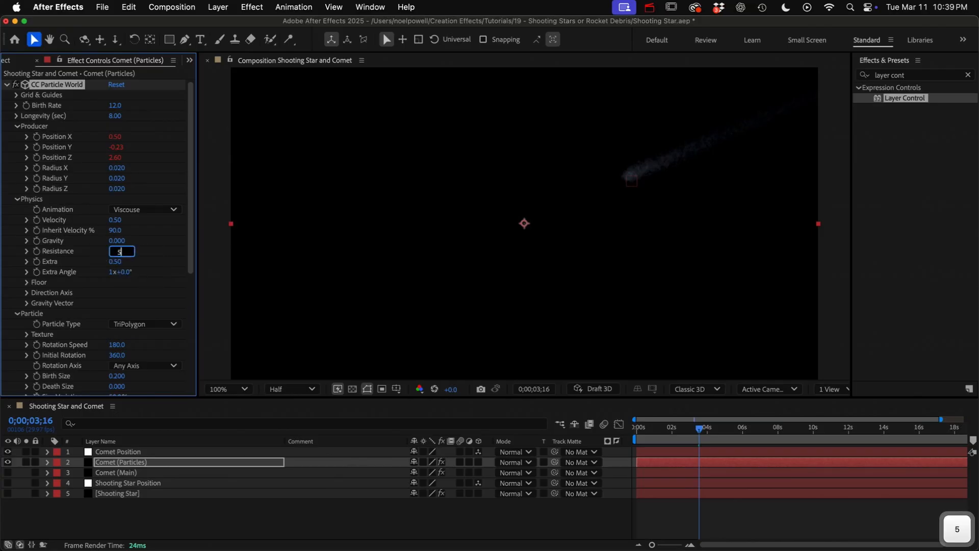
pyautogui.press('Return')
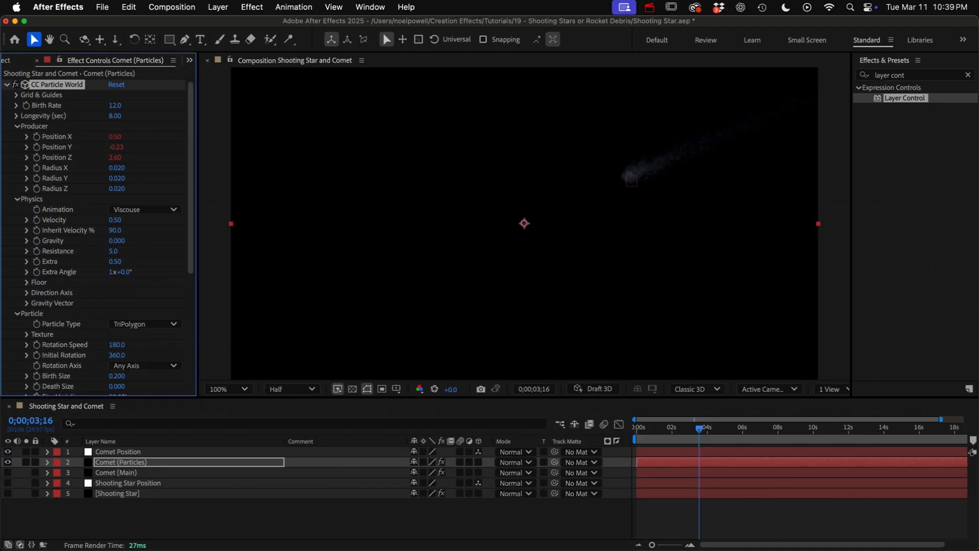
# Change the Particle Type to Motion Polygon and set the Birth Size to 0.5
pyautogui.click(138, 323)
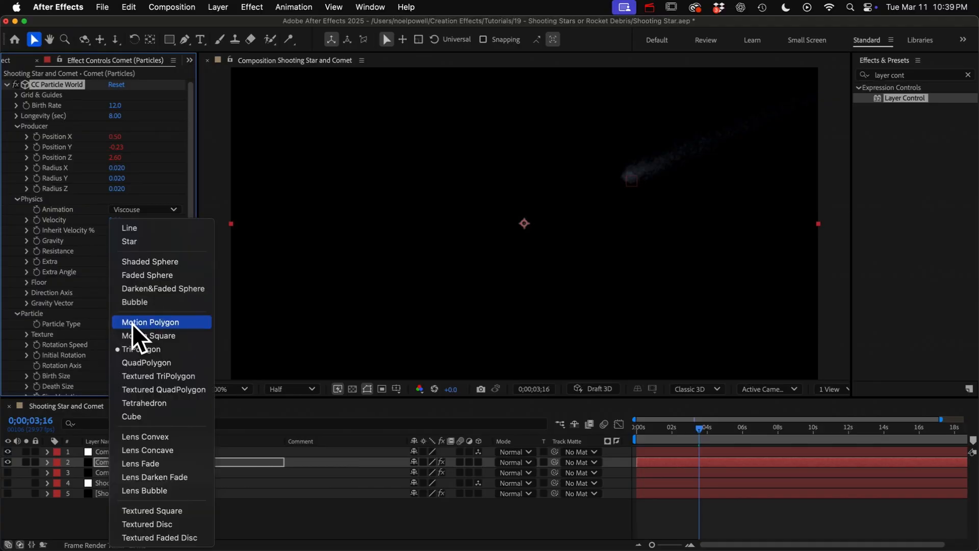
pyautogui.click(149, 322)
pyautogui.scroll(-5, 113, 335)
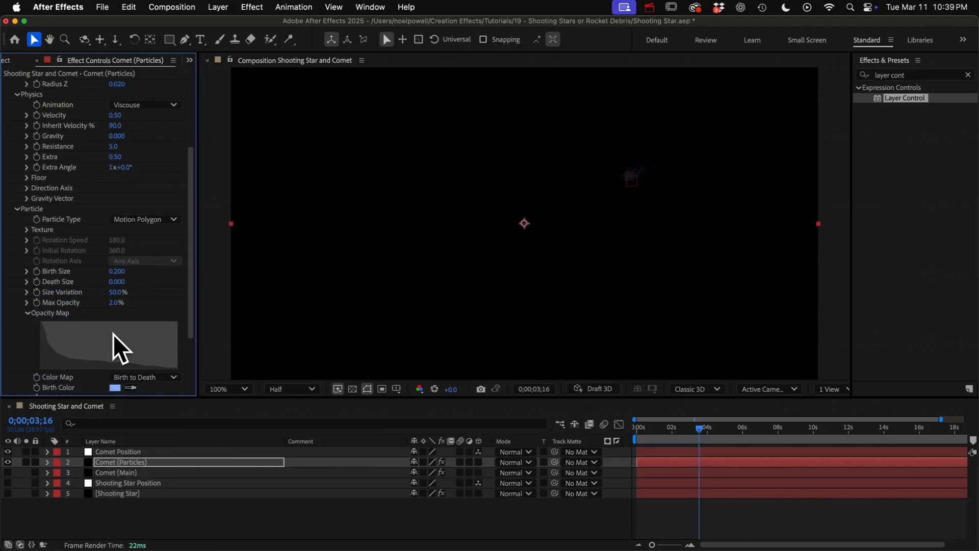
pyautogui.write('0.5')
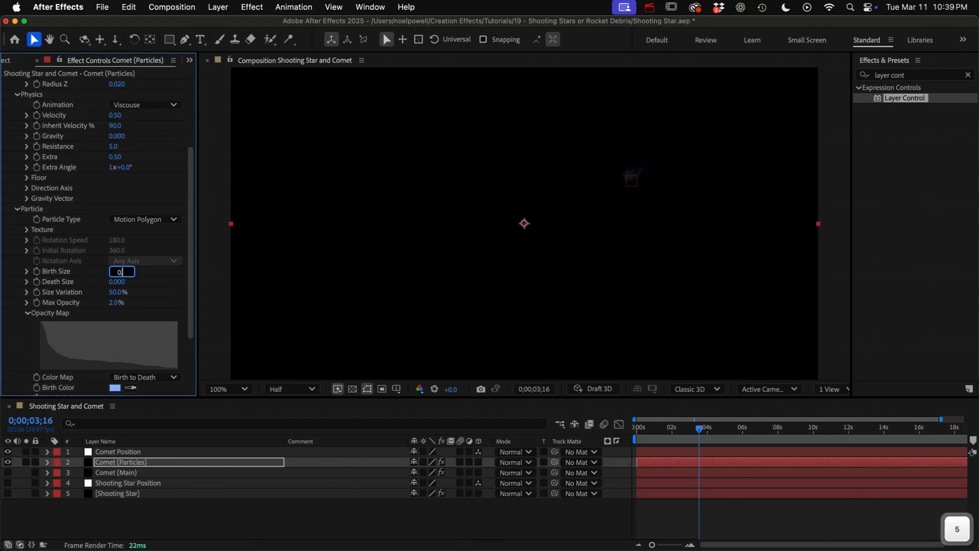
pyautogui.press('Tab')
# Set the particles' Max Opacity to 20% and redraw the Opacity Map as a steady decline from full at birth to zero at death
pyautogui.press('Tab')
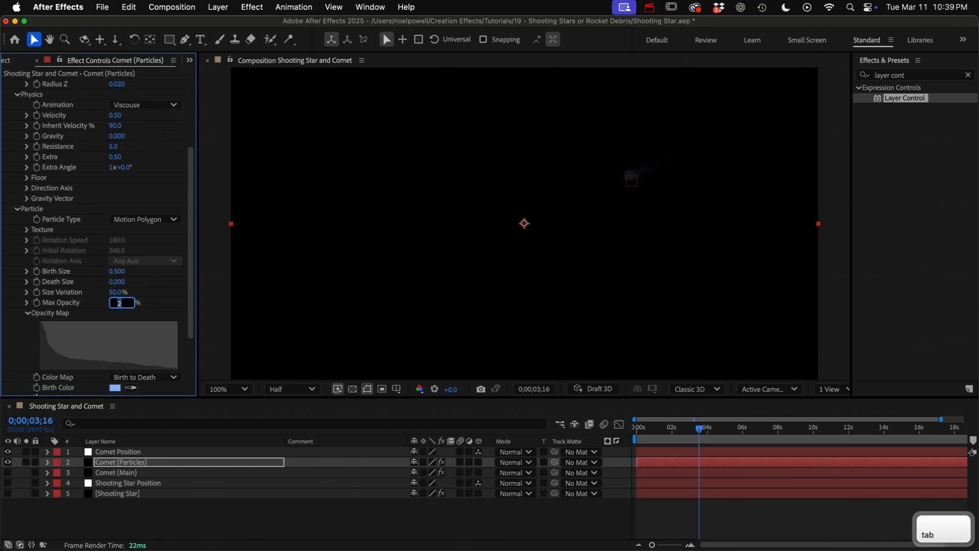
pyautogui.write('20')
pyautogui.press('Return')
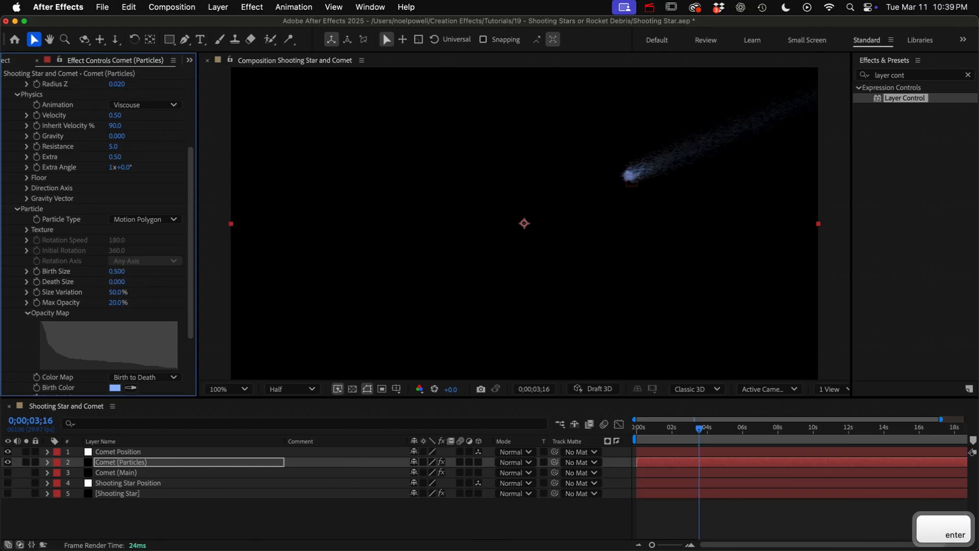
pyautogui.scroll(-3, 36, 277)
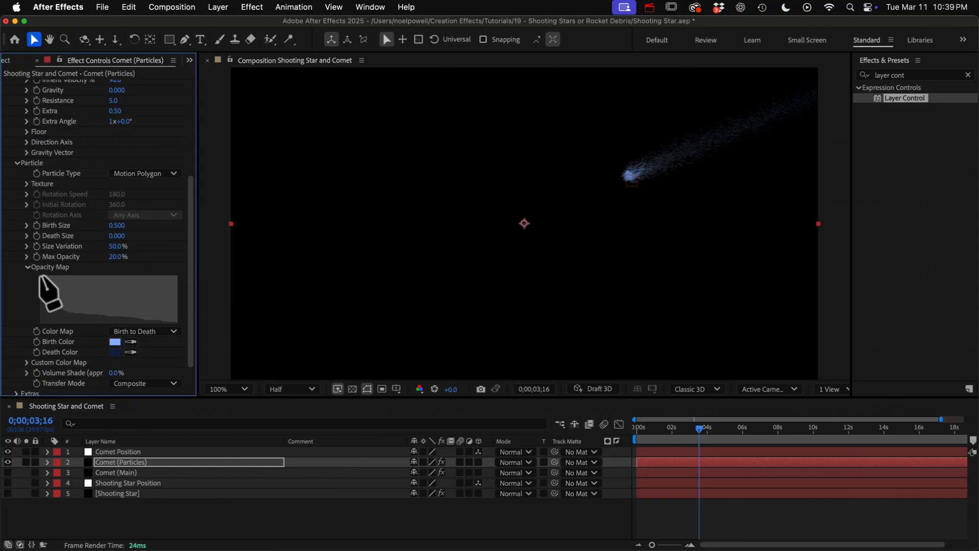
pyautogui.moveTo(40, 277); pyautogui.dragTo(187, 324)
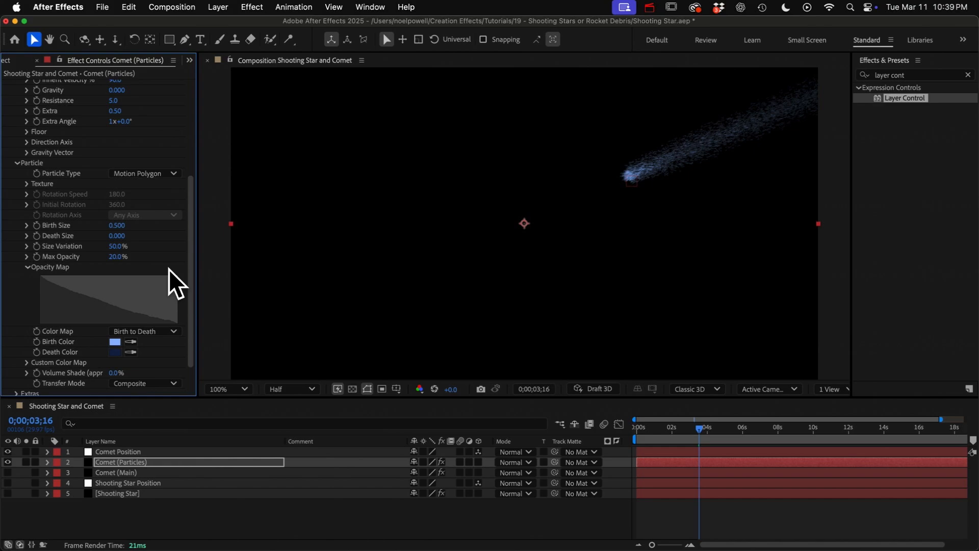
# Set the Comet (Particles) layer's Birth Color to white FFFFFF
pyautogui.scroll(-2, 169, 269)
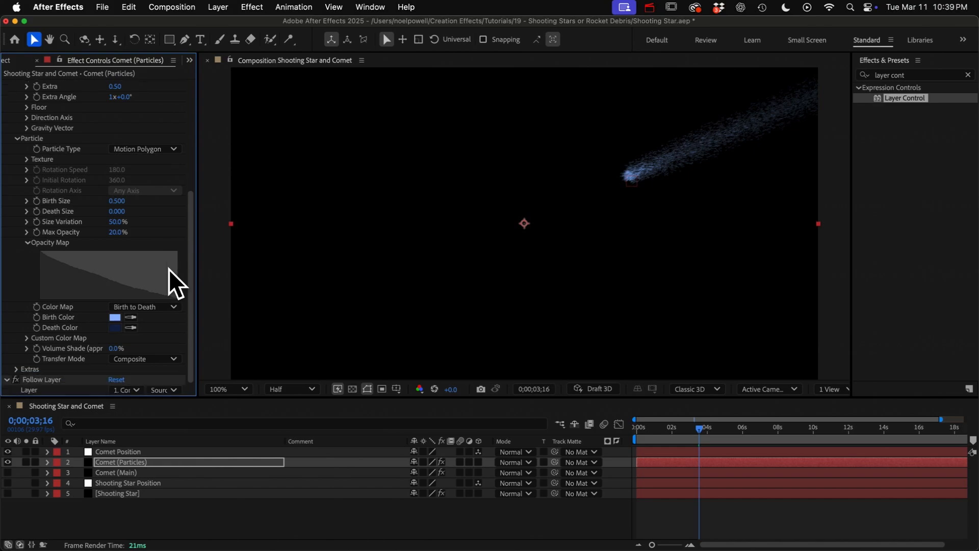
pyautogui.click(117, 317)
pyautogui.moveTo(377, 229); pyautogui.dragTo(348, 210)
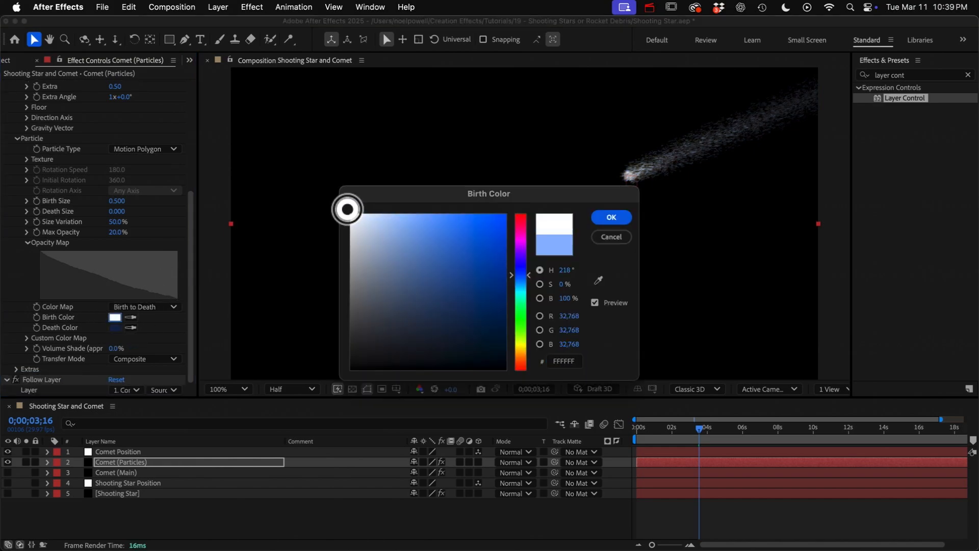
pyautogui.click(610, 217)
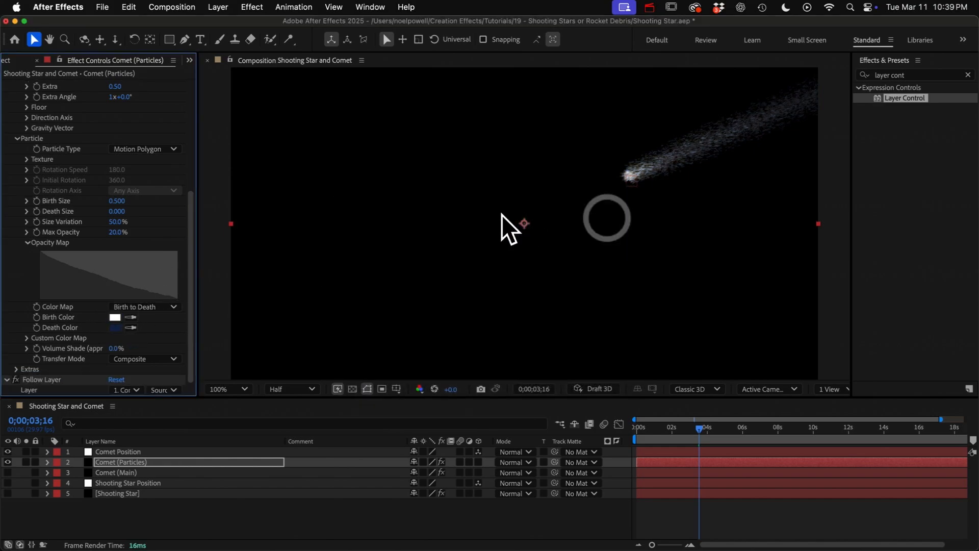
# Show the Comet (Main) layer again and preview both comet layers together
pyautogui.click(8, 472)
pyautogui.press('space')
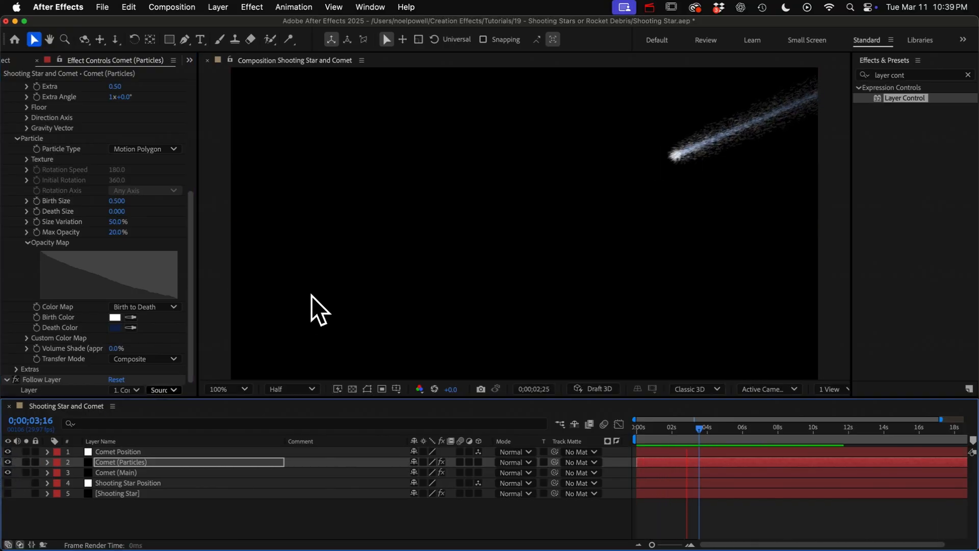
pyautogui.press('space')
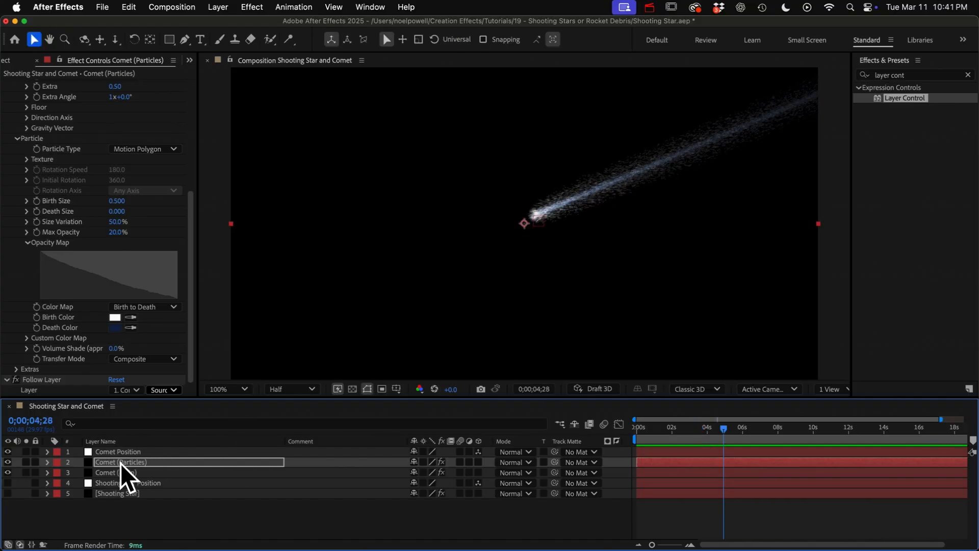
# Duplicate the Comet (Particles) layer and rename the copy as Comet (Inner Dust Trail)
pyautogui.click(120, 463)
pyautogui.press('super+d')
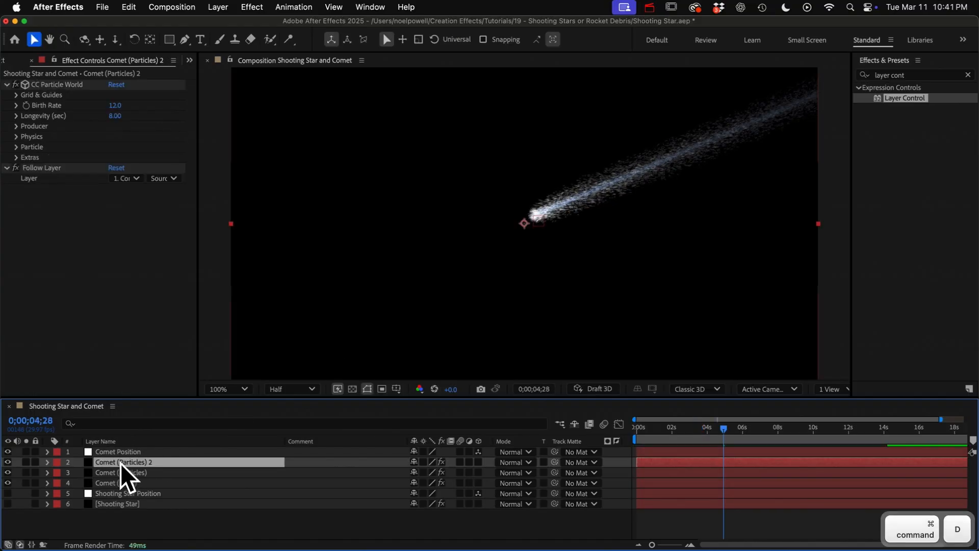
pyautogui.press('Return')
pyautogui.press('Right')
pyautogui.press('BackSpace')
pyautogui.press('BackSpace')
pyautogui.press('BackSpace')
pyautogui.press('BackSpace')
pyautogui.press('BackSpace')
pyautogui.press('BackSpace')
pyautogui.press('BackSpace')
pyautogui.press('BackSpace')
pyautogui.press('BackSpace')
pyautogui.press('BackSpace')
pyautogui.press('BackSpace')
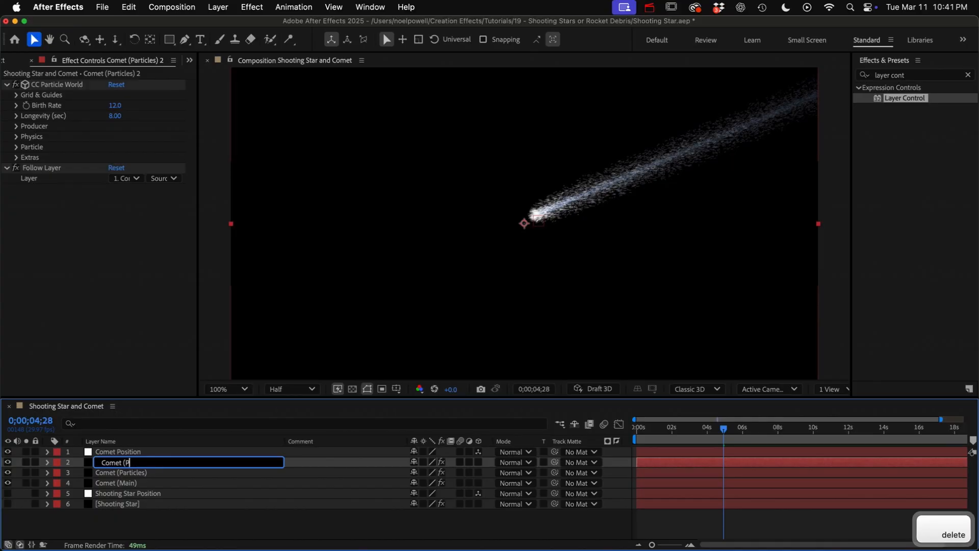
pyautogui.write('Inner Dust Trail)')
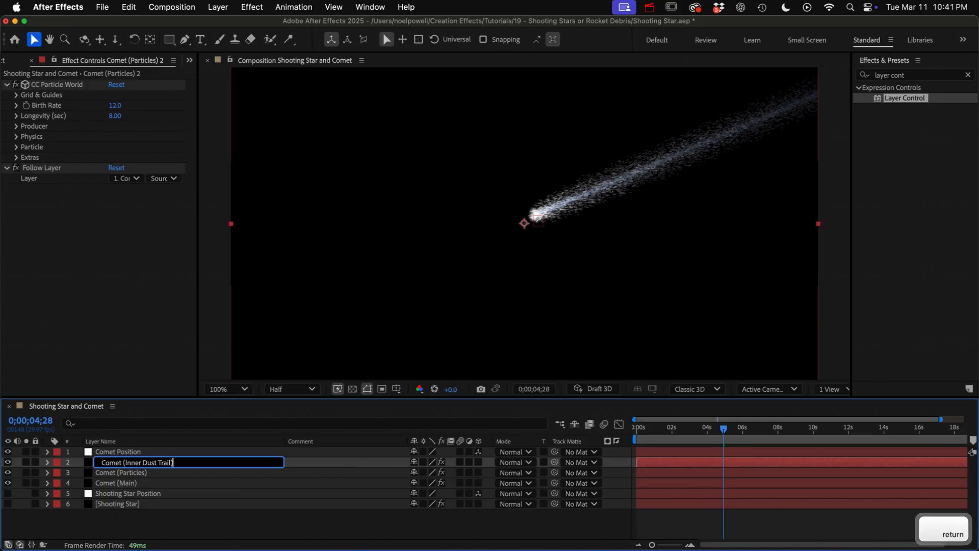
pyautogui.press('Return')
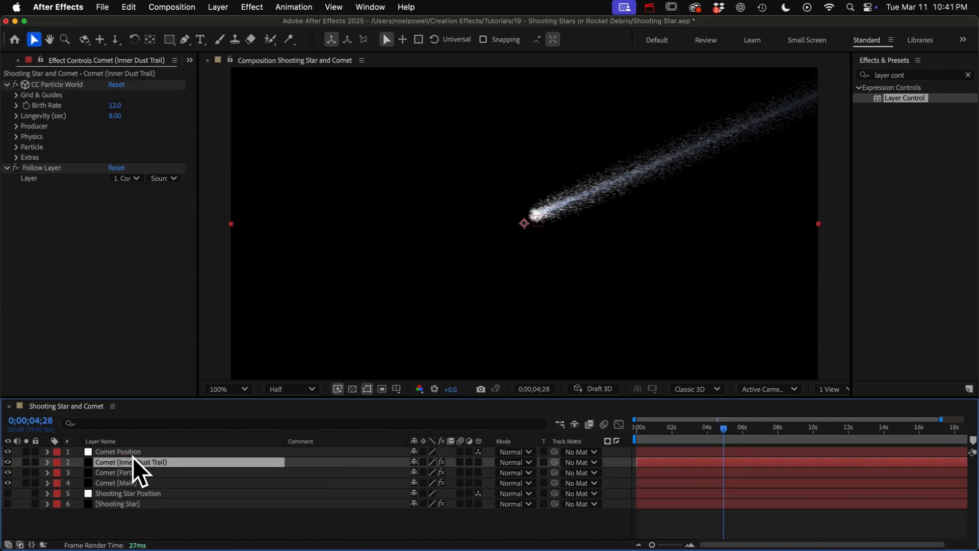
# Set the Comet (Inner Dust Trail) layer's Birth Rate to 30 and Longevity to 15 seconds in CC Particle World
pyautogui.click(16, 147)
pyautogui.click(16, 136)
pyautogui.click(17, 126)
pyautogui.click(113, 105)
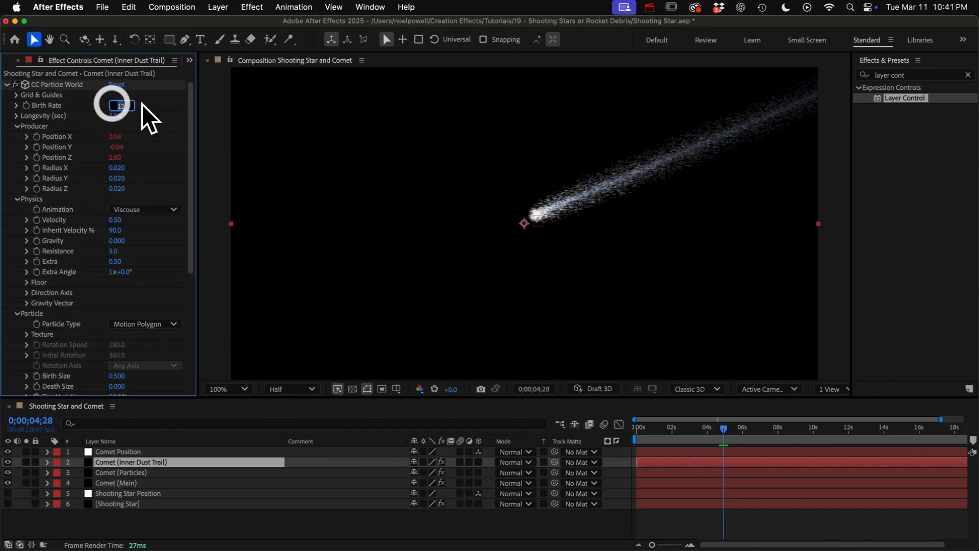
pyautogui.write('30')
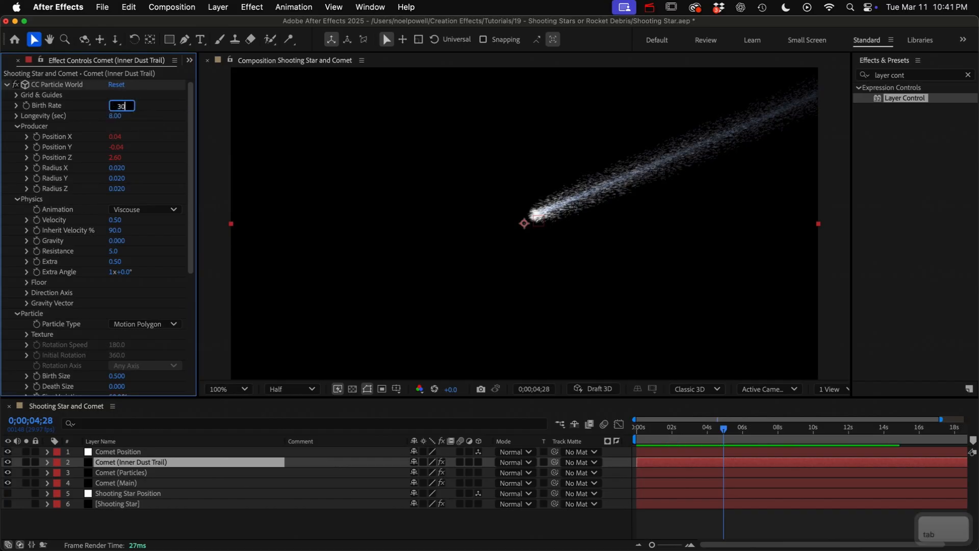
pyautogui.press('Tab')
pyautogui.write('15')
pyautogui.press('Return')
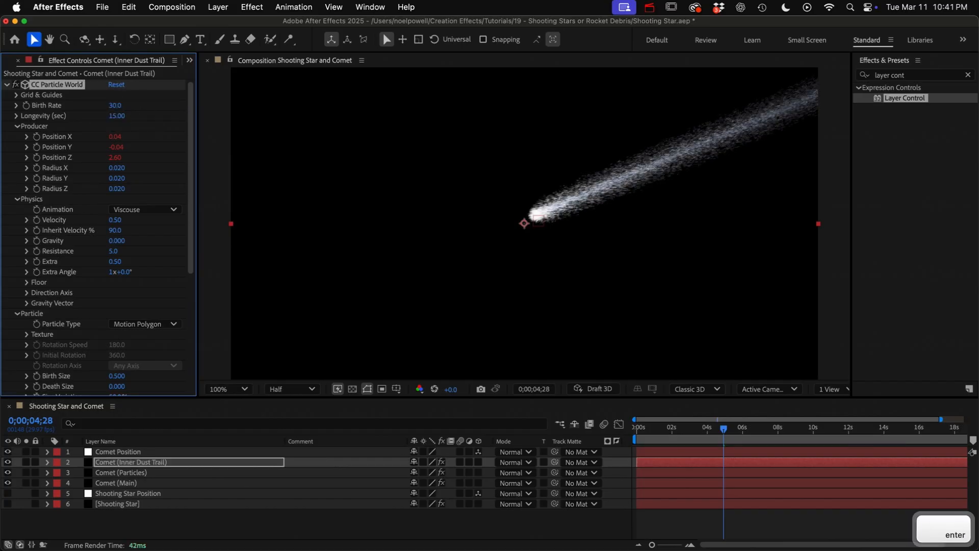
# Set the inner dust trail's producer Radius X, Y and Z to 0.025 each
pyautogui.click(117, 167)
pyautogui.write('.025')
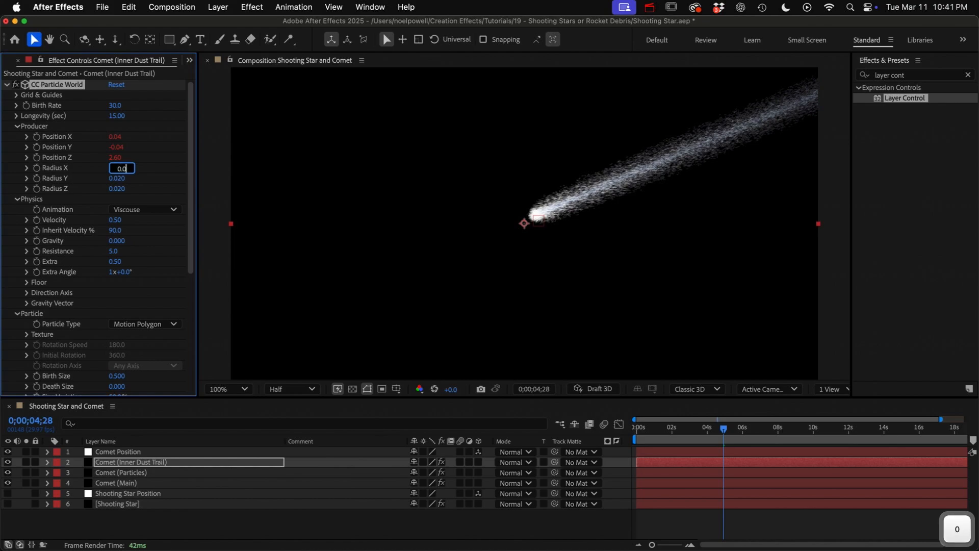
pyautogui.press('Tab')
pyautogui.write('.025')
pyautogui.press('Tab')
pyautogui.write('.025')
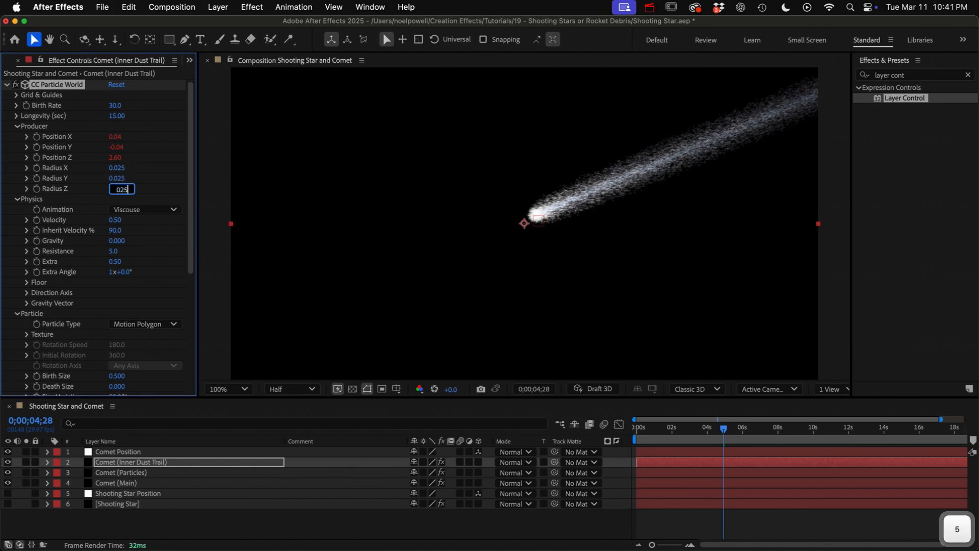
pyautogui.press('Tab')
# Set the inner dust trail's physics to Velocity 0.15, Inherit Velocity 35%, Resistance 0.5 and Extra 0.30
pyautogui.write('.15')
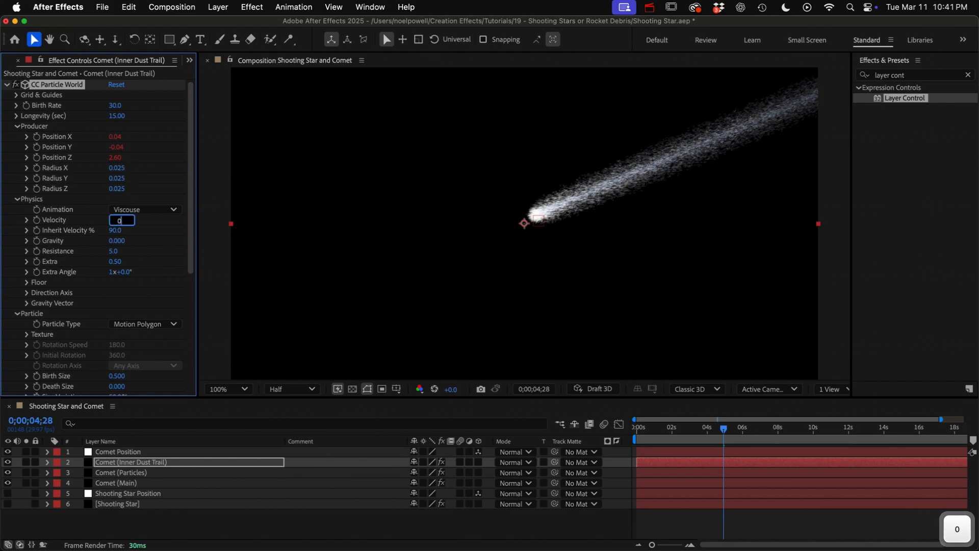
pyautogui.press('Tab')
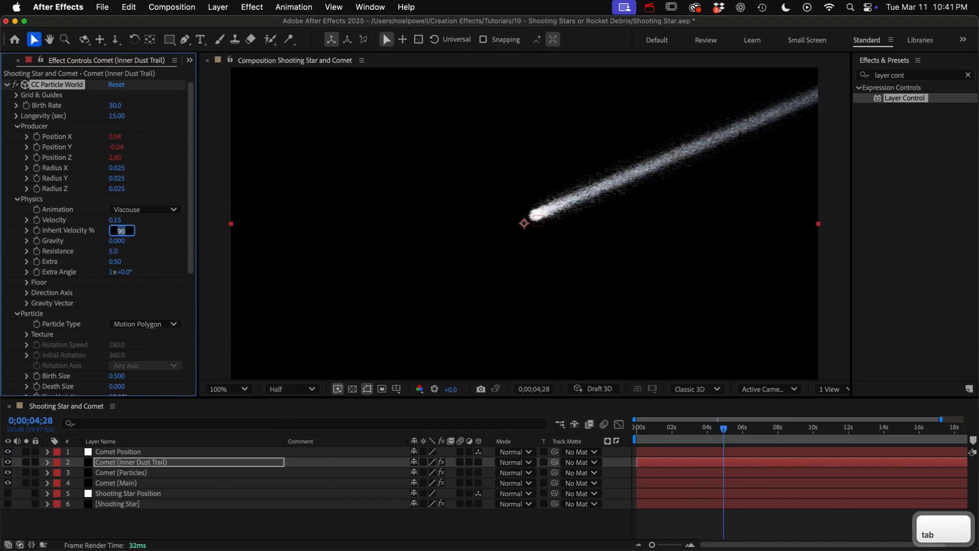
pyautogui.write('35')
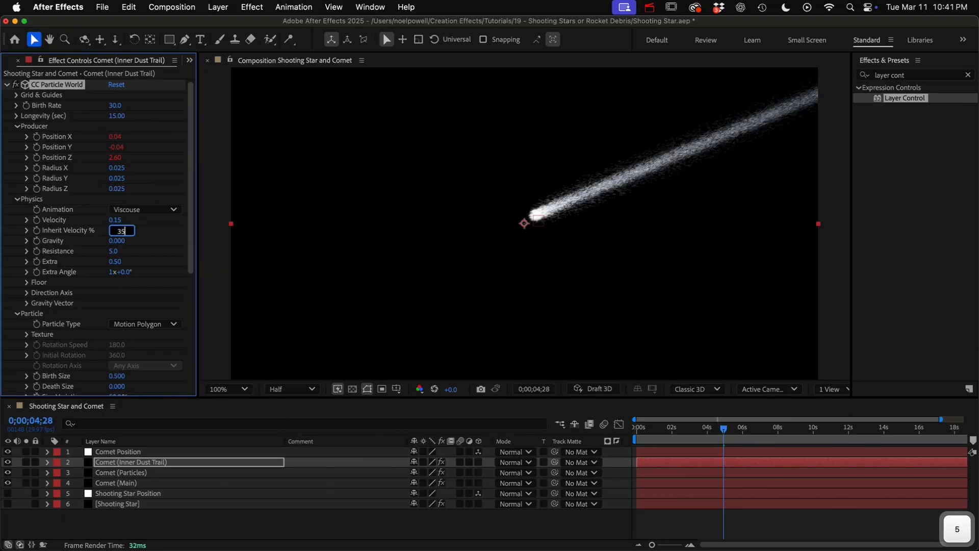
pyautogui.press('Tab')
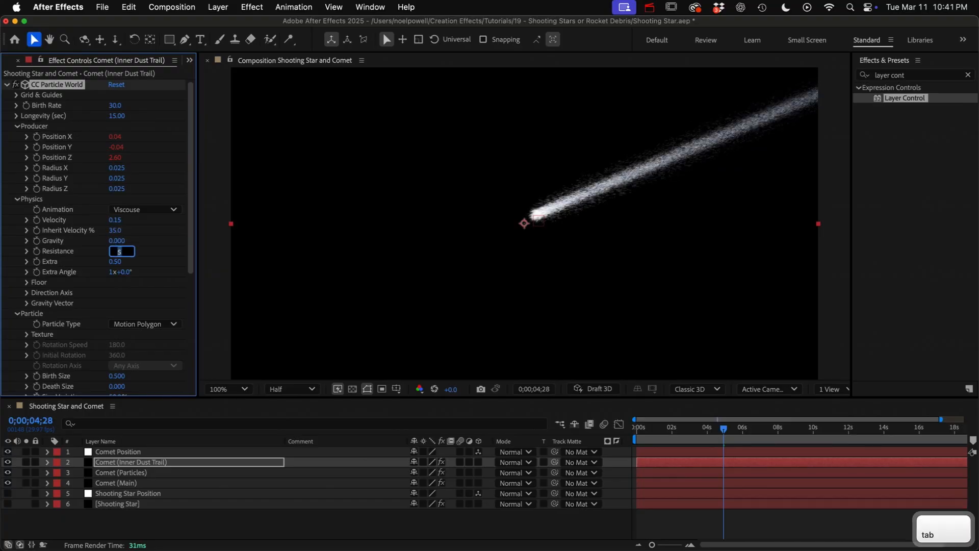
pyautogui.write('0.5')
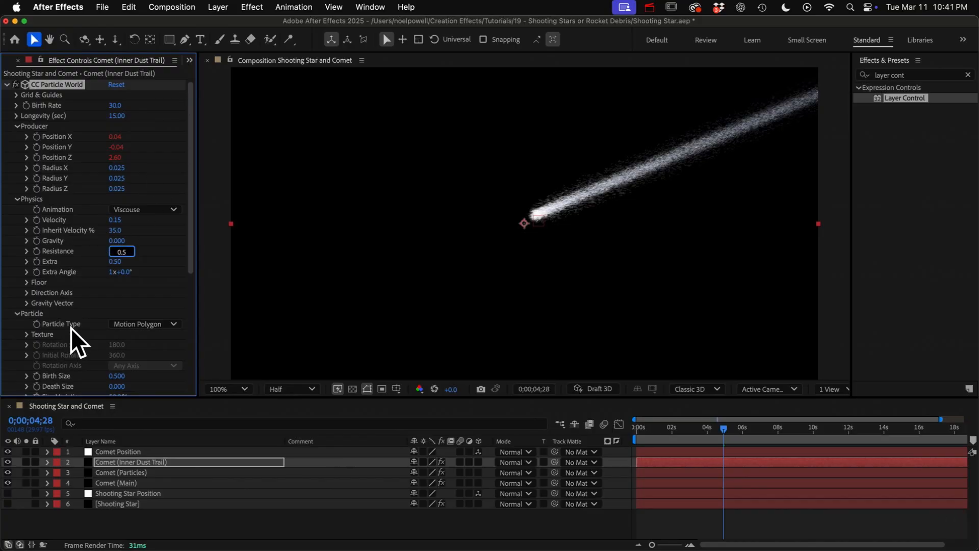
pyautogui.click(116, 262)
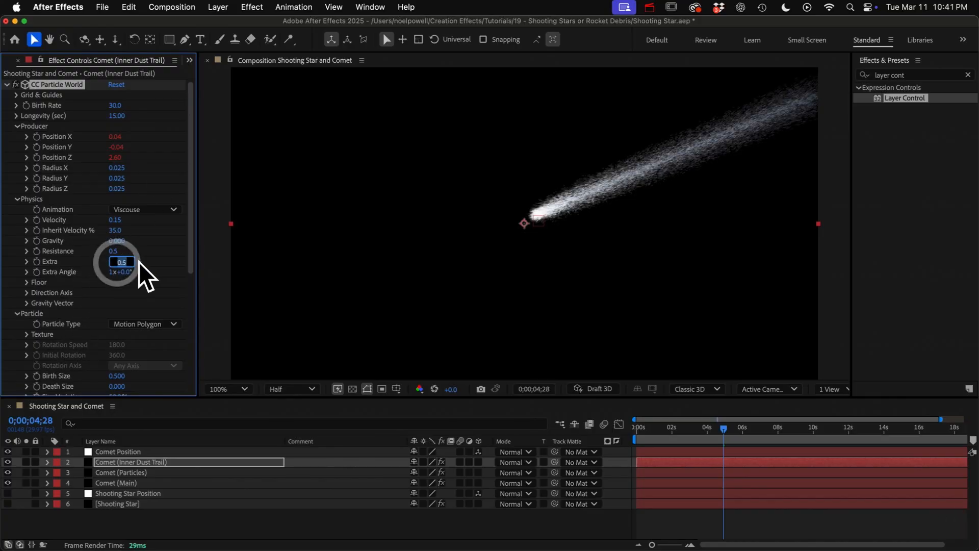
pyautogui.write('0.3')
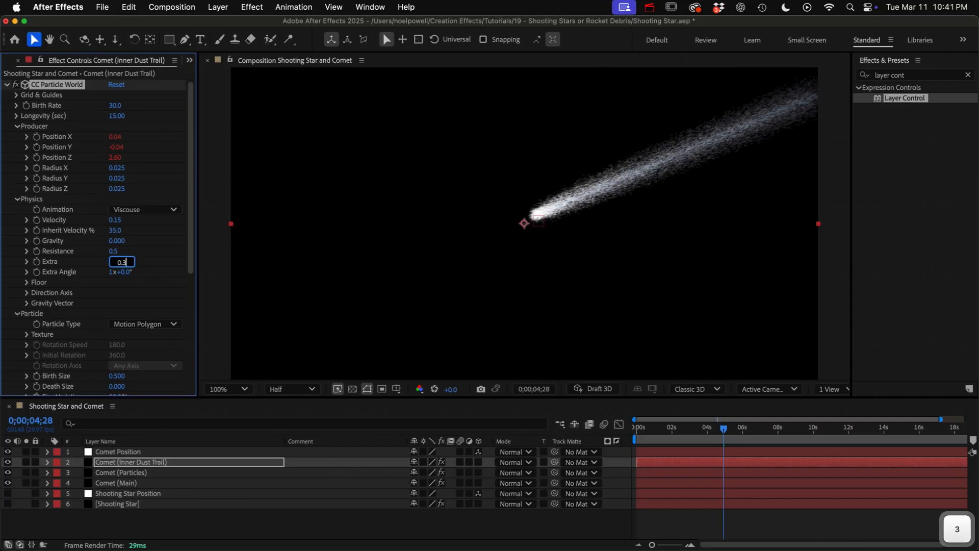
pyautogui.press('Return')
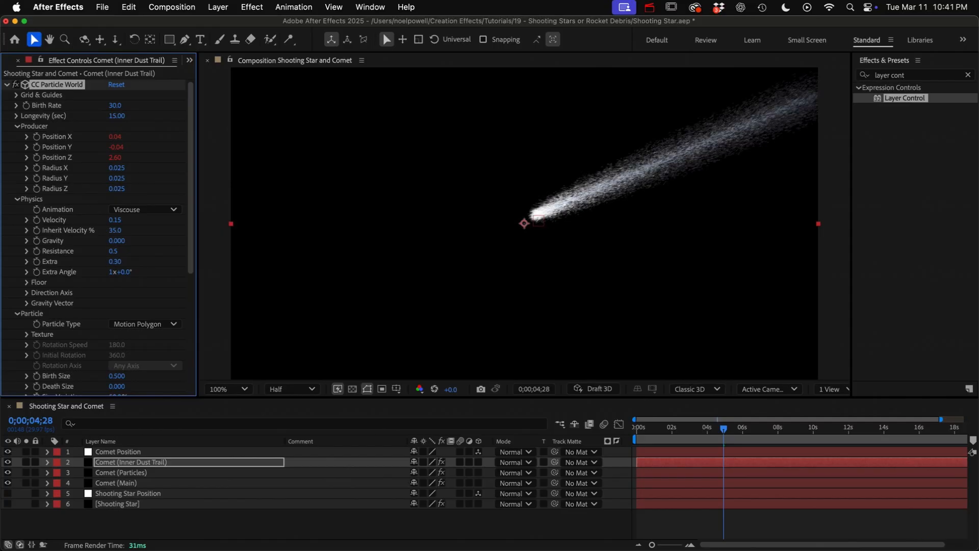
# Change the inner dust trail's Particle Type to TriPolygon and set its Max Opacity to 2%
pyautogui.click(140, 322)
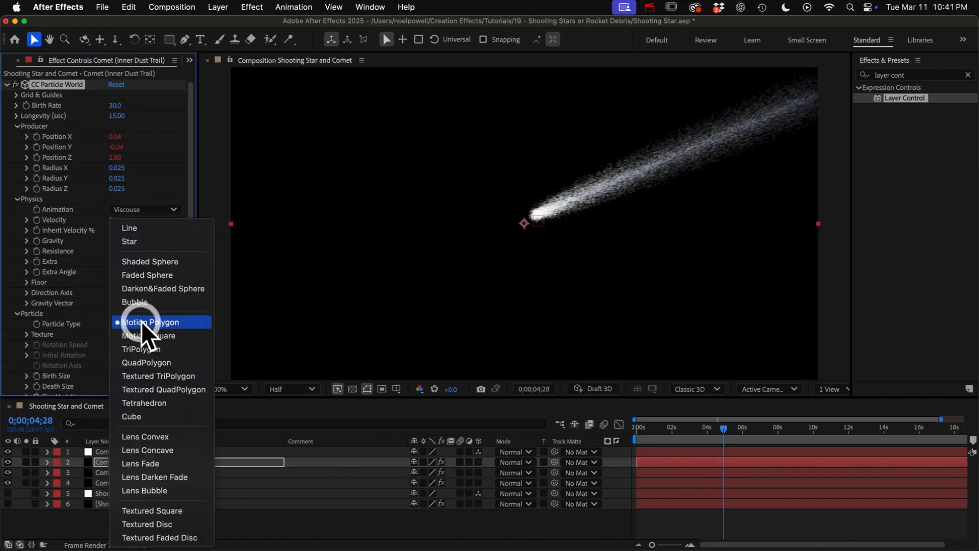
pyautogui.click(142, 347)
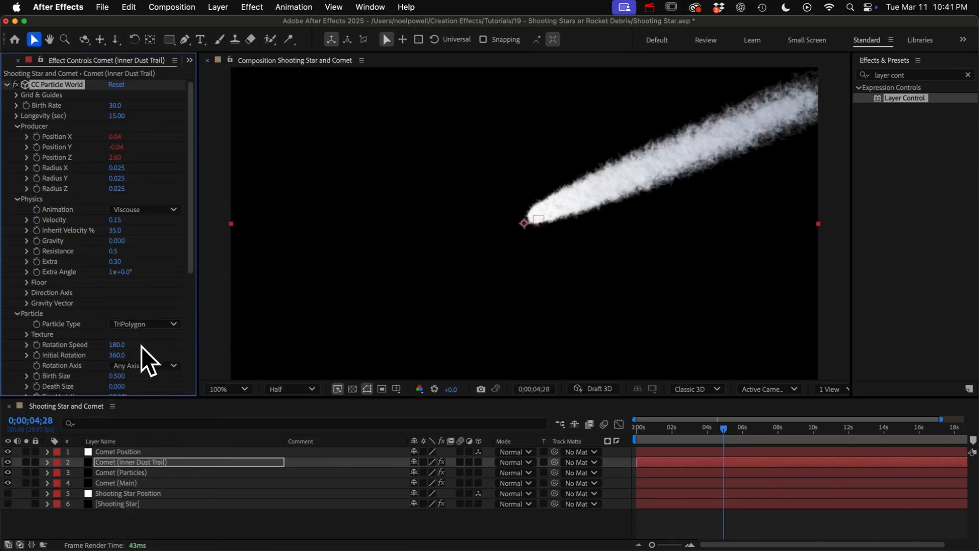
pyautogui.scroll(-4, 104, 344)
pyautogui.click(116, 293)
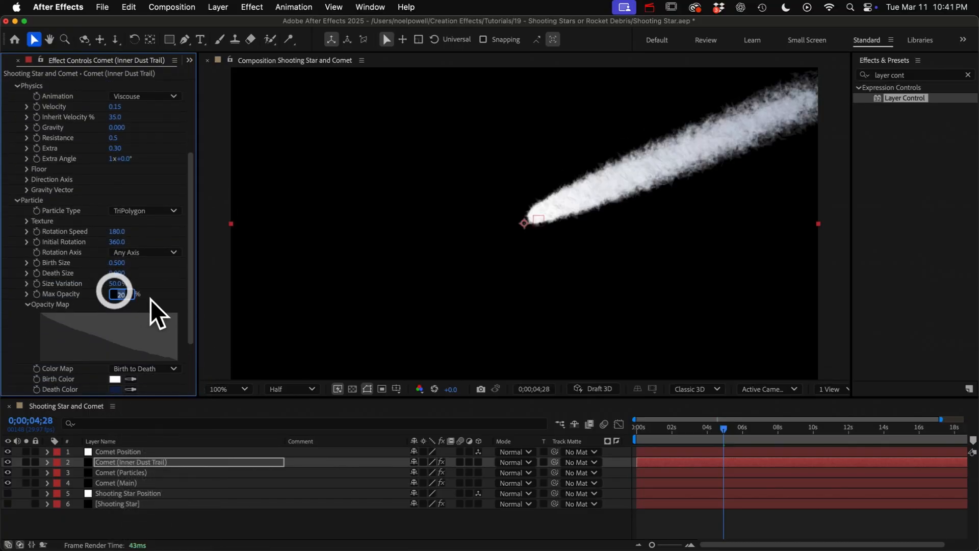
pyautogui.write('2')
pyautogui.press('Return')
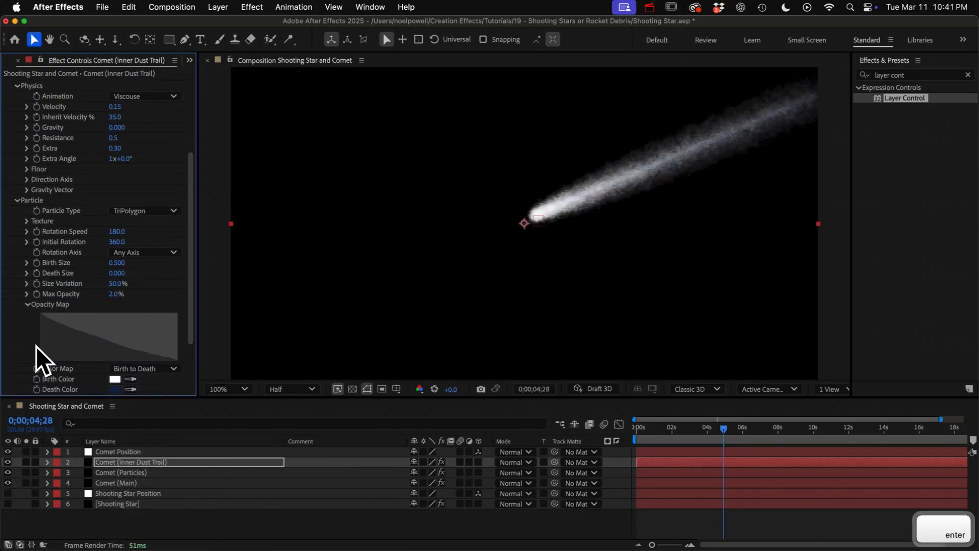
# Redraw the inner dust trail's Opacity Map as a steep early drop with a long low tail, and set its Birth Color to light blue 9FB4FF
pyautogui.moveTo(41, 314)
pyautogui.mouseDown()
pyautogui.moveTo(91, 350)
pyautogui.moveTo(176, 359)
pyautogui.mouseUp()
pyautogui.scroll(-3, 126, 278)
pyautogui.click(116, 317)
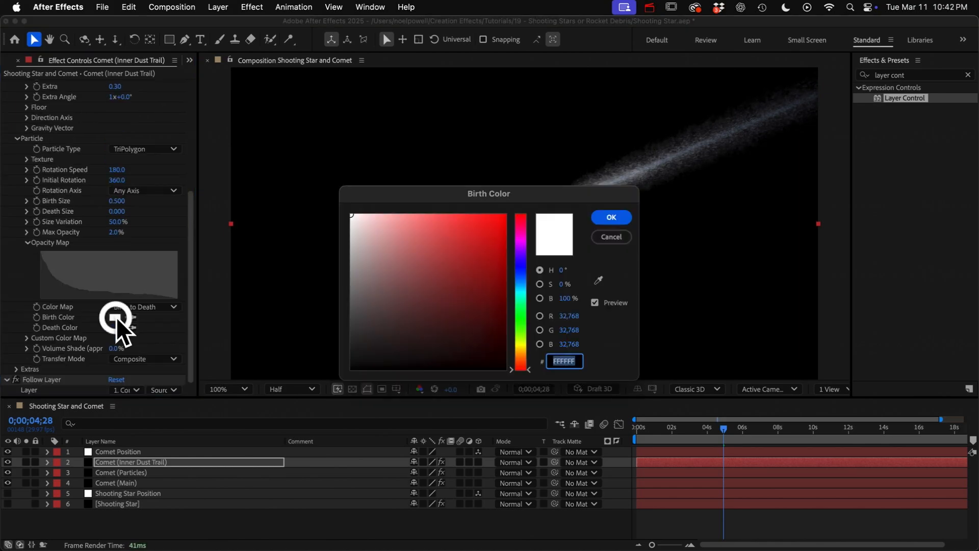
pyautogui.click(522, 270)
pyautogui.click(416, 219)
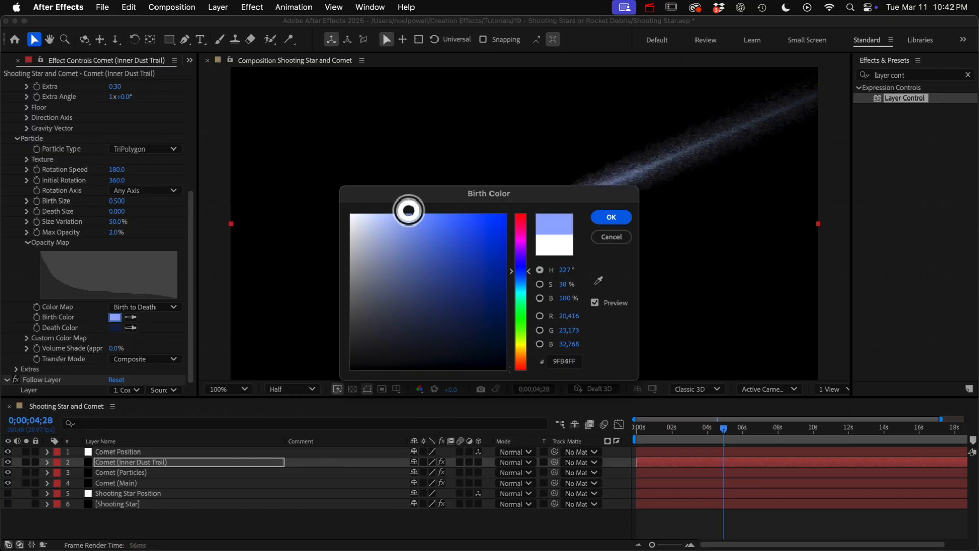
pyautogui.click(612, 216)
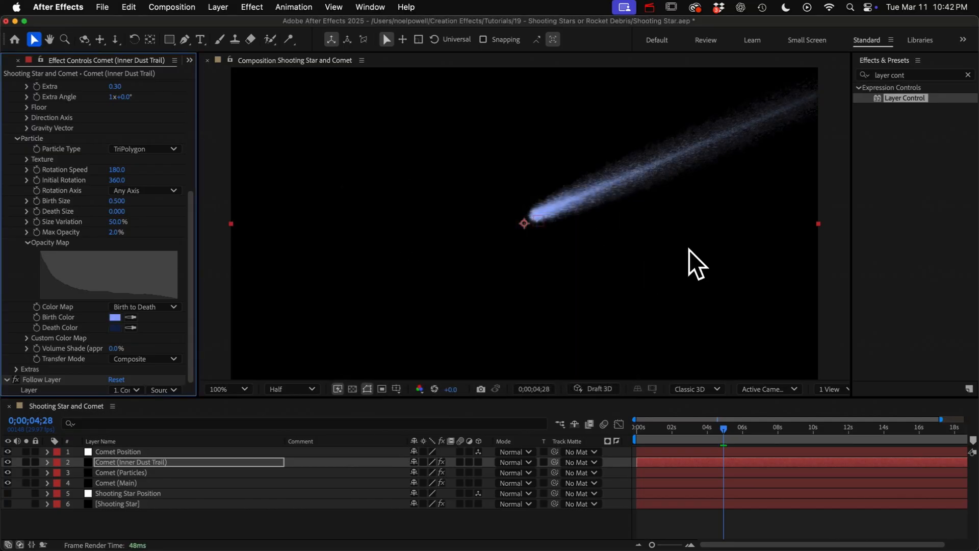
# Find the Turbulent Displace effect and apply it to the Comet (Inner Dust Trail) layer
pyautogui.click(862, 72)
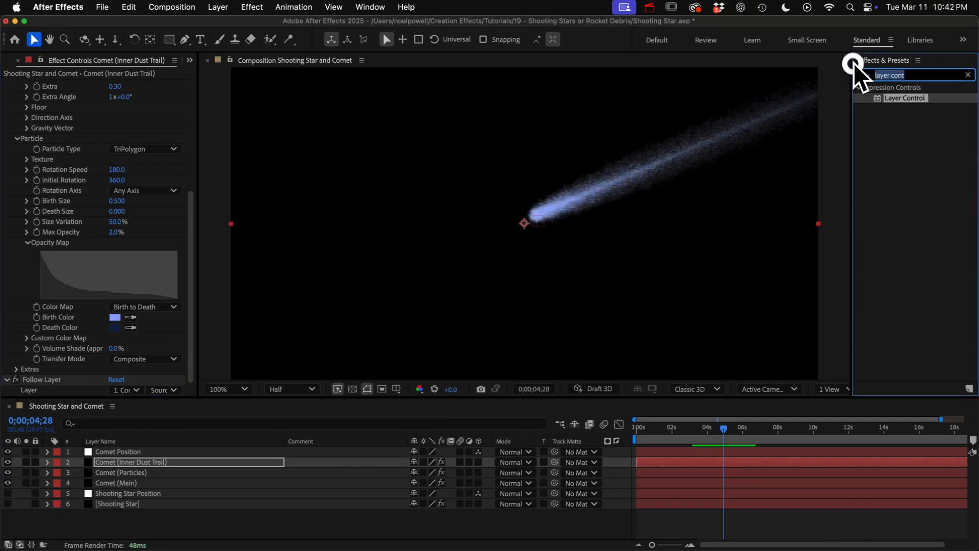
pyautogui.write('turbule')
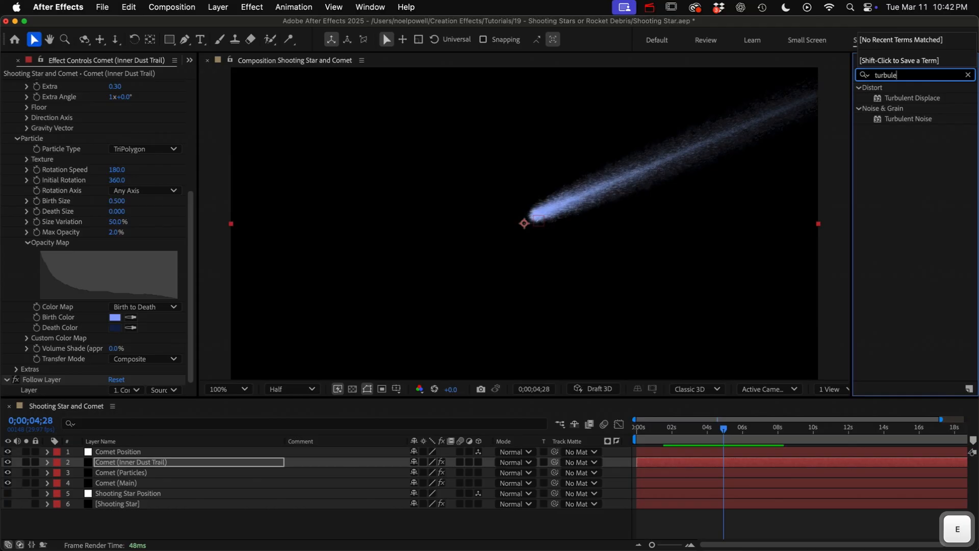
pyautogui.doubleClick(913, 96)
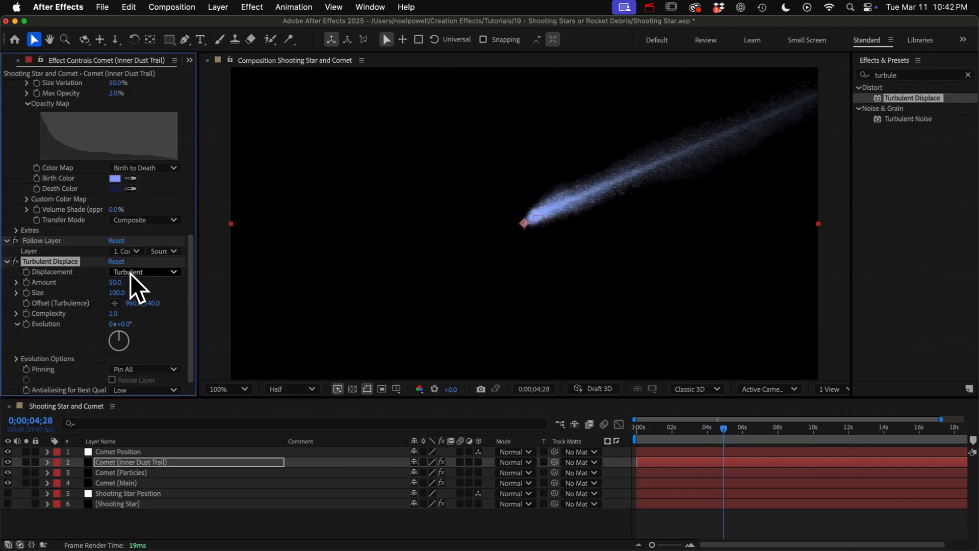
# Set Turbulent Displace on the inner dust trail to Amount 30, Size 30 and Complexity 5
pyautogui.click(115, 282)
pyautogui.write('30')
pyautogui.press('Tab')
pyautogui.write('30')
pyautogui.press('Return')
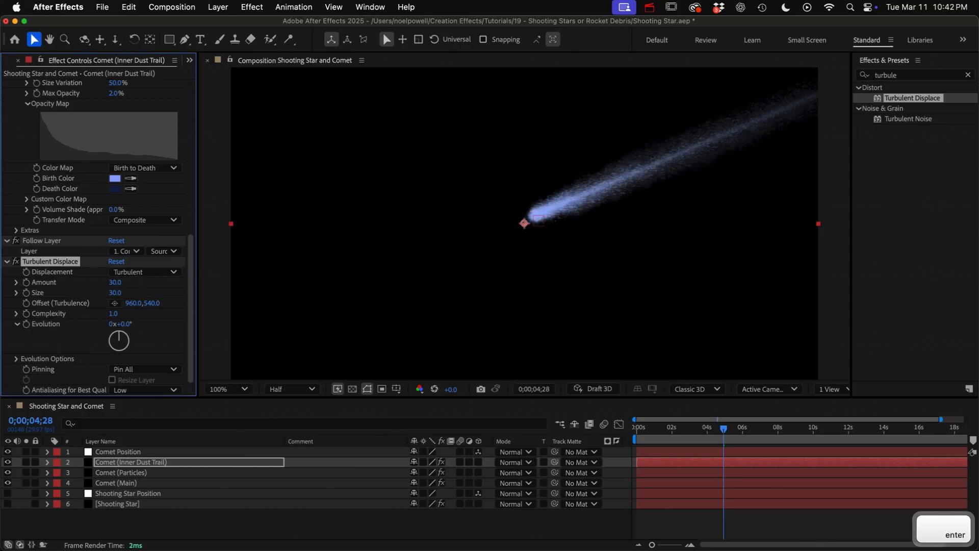
pyautogui.click(113, 313)
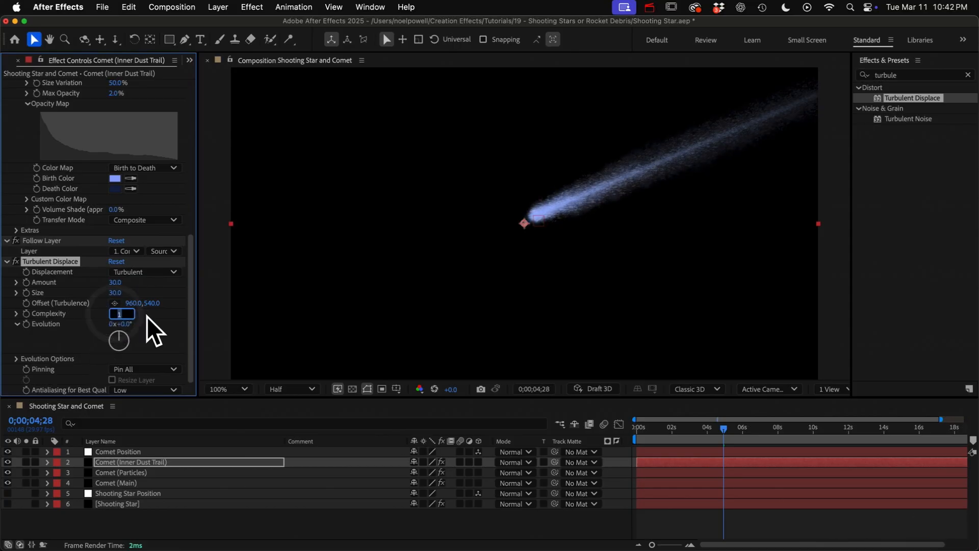
pyautogui.write('5')
pyautogui.press('Return')
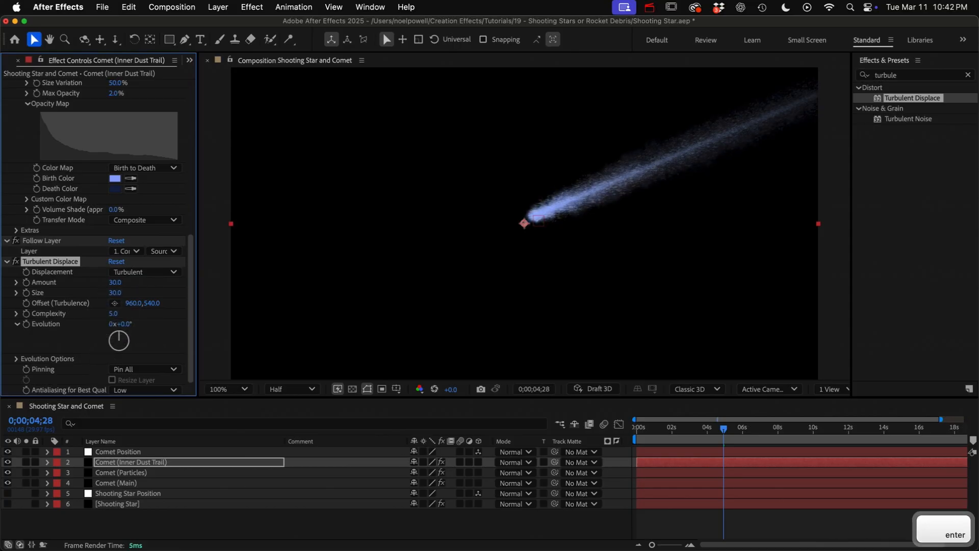
# Solo the Comet (Inner Dust Trail) layer, preview its turbulent trail alone, and turn solo off again
pyautogui.click(26, 462)
pyautogui.press('space')
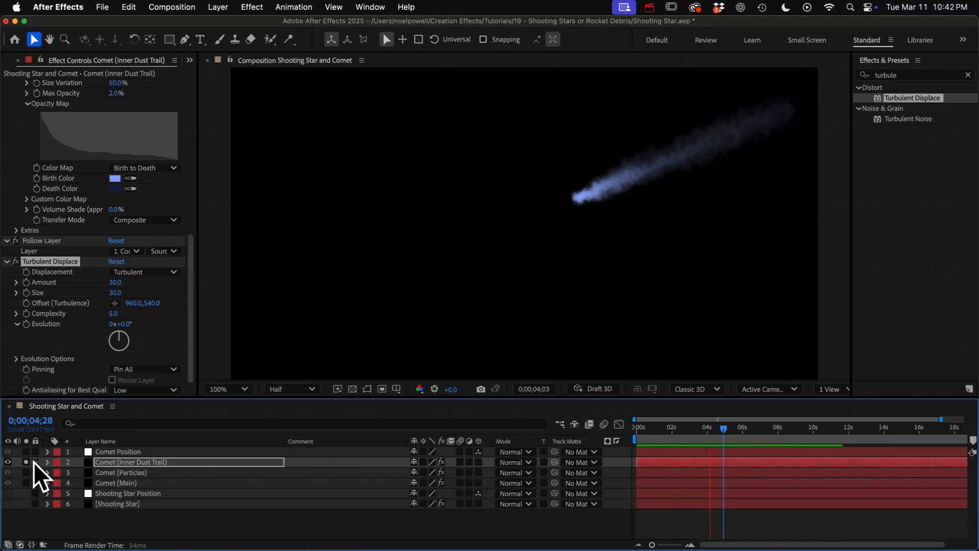
pyautogui.click(26, 461)
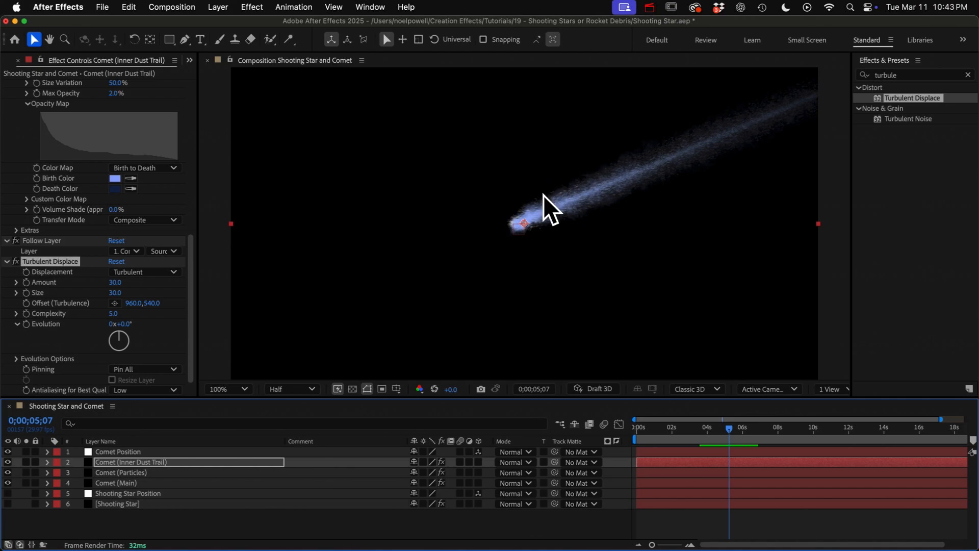
# Duplicate the Comet (Inner Dust Trail) layer and hide the original along with Comet (Particles) and Comet (Main)
pyautogui.click(127, 462)
pyautogui.press('super+d')
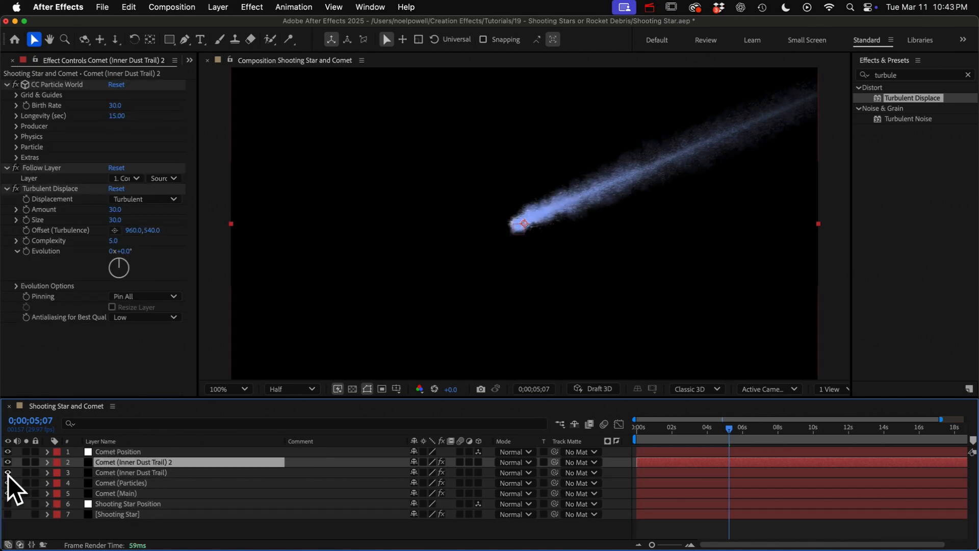
pyautogui.moveTo(8, 474); pyautogui.dragTo(8, 493)
# Rename the duplicated dust trail layer as Comet (Outer Dust Trail)
pyautogui.press('Return')
pyautogui.press('Right')
pyautogui.press('BackSpace')
pyautogui.press('BackSpace')
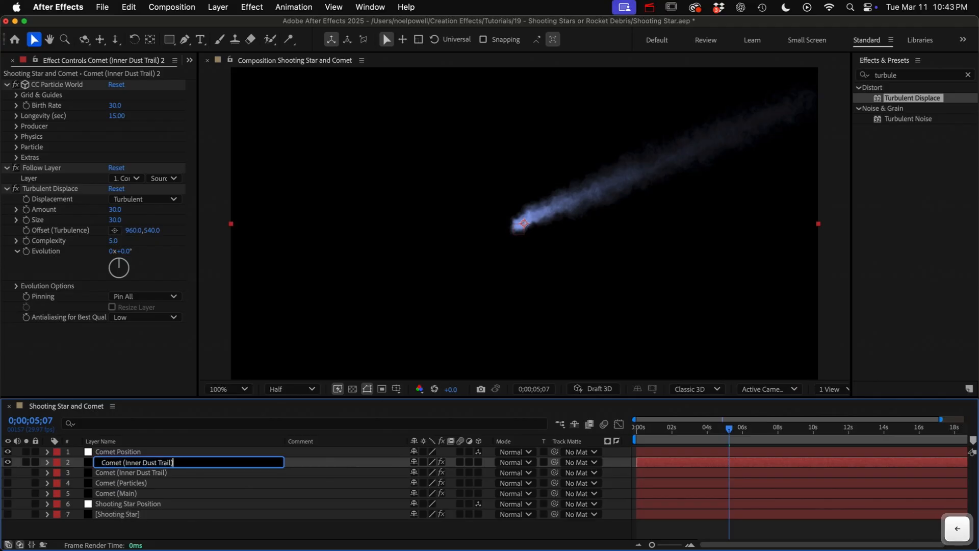
pyautogui.press('Left')
pyautogui.press('Left')
pyautogui.press('Left')
pyautogui.press('Left')
pyautogui.press('Left')
pyautogui.press('Left')
pyautogui.press('Left')
pyautogui.press('Left')
pyautogui.press('Left')
pyautogui.press('Left')
pyautogui.press('Left')
pyautogui.press('Left')
pyautogui.hotkey('shift', 'Left')
pyautogui.hotkey('shift', 'Left')
pyautogui.hotkey('shift', 'Left')
pyautogui.hotkey('shift', 'Left')
pyautogui.hotkey('shift', 'Left')
pyautogui.write('O')
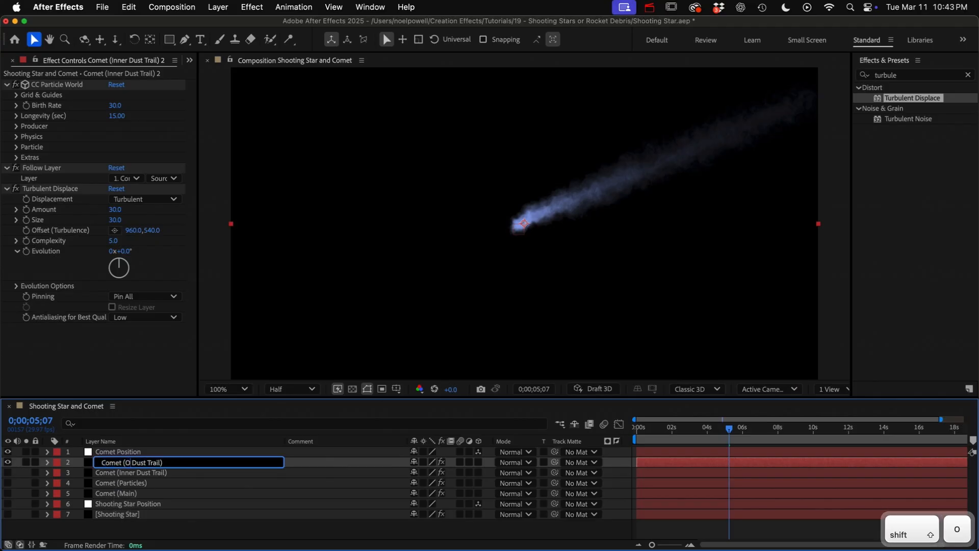
pyautogui.write('uter')
pyautogui.press('Return')
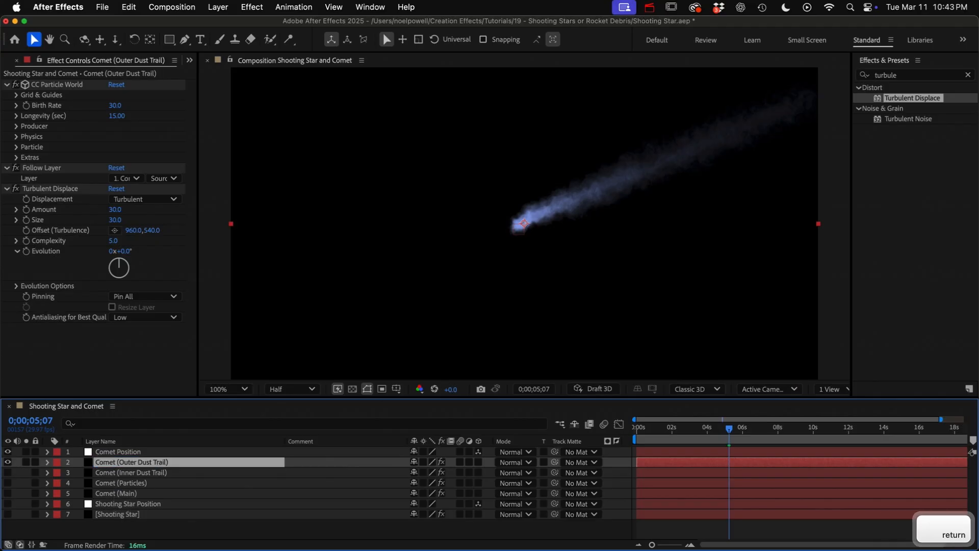
# Remove Turbulent Displace from the Comet (Outer Dust Trail) layer and set its Birth Rate to 20 and Longevity to 25 seconds
pyautogui.click(41, 188)
pyautogui.press('Delete')
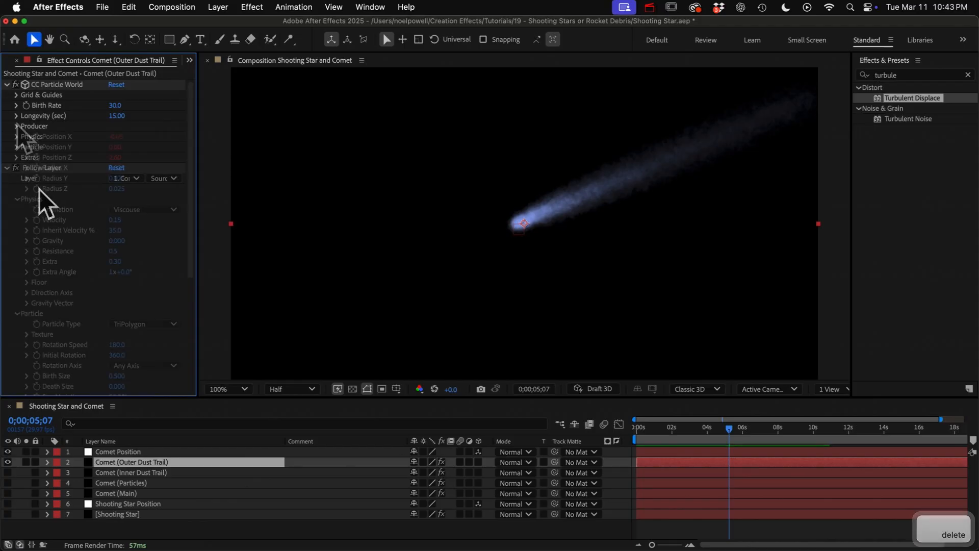
pyautogui.press('super+shift+p')
pyautogui.write('20')
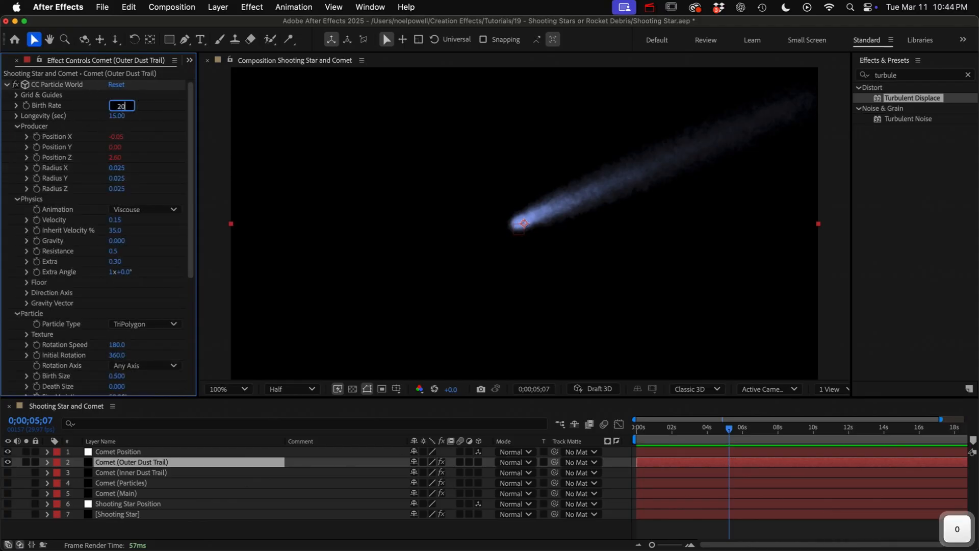
pyautogui.press('Tab')
pyautogui.write('25')
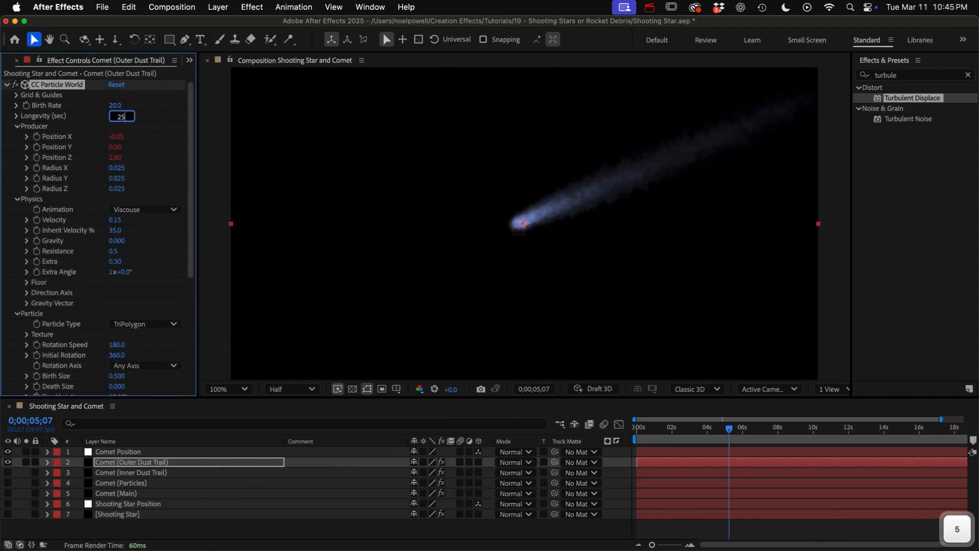
# Set the Producer's Radius X, Radius Y and Radius Z to 0 on the Comet (Outer Dust Trail) layer
pyautogui.press('Tab')
pyautogui.write('0')
pyautogui.press('Tab')
pyautogui.write('0')
pyautogui.press('Tab')
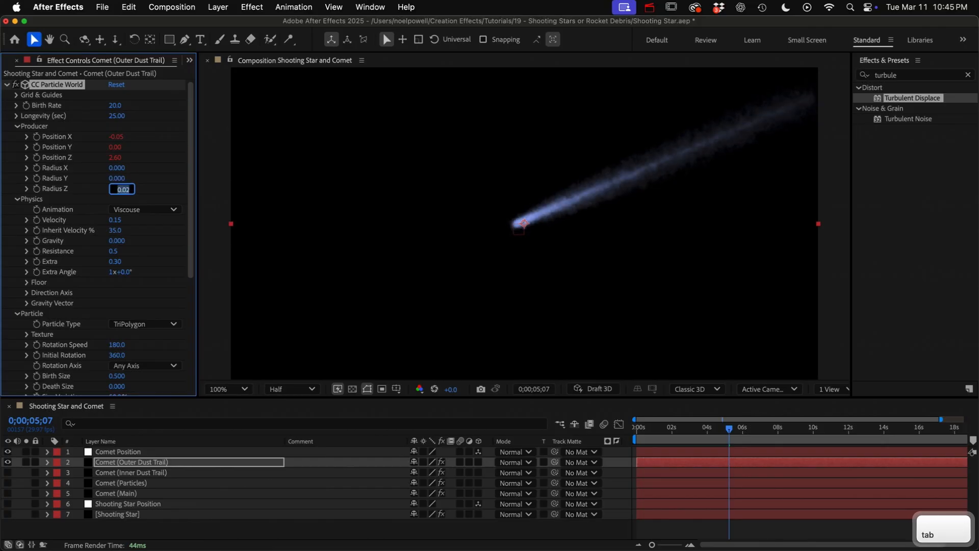
pyautogui.write('0')
# Set the outer dust trail's Physics to Explosive animation, Velocity 0.2, Inherit Velocity 25% and Resistance 0.3
pyautogui.click(142, 206)
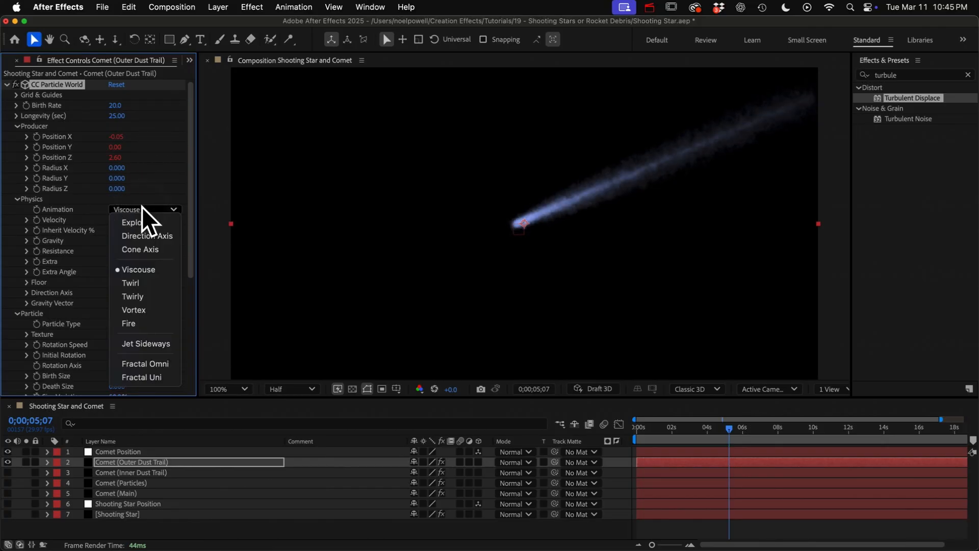
pyautogui.click(150, 224)
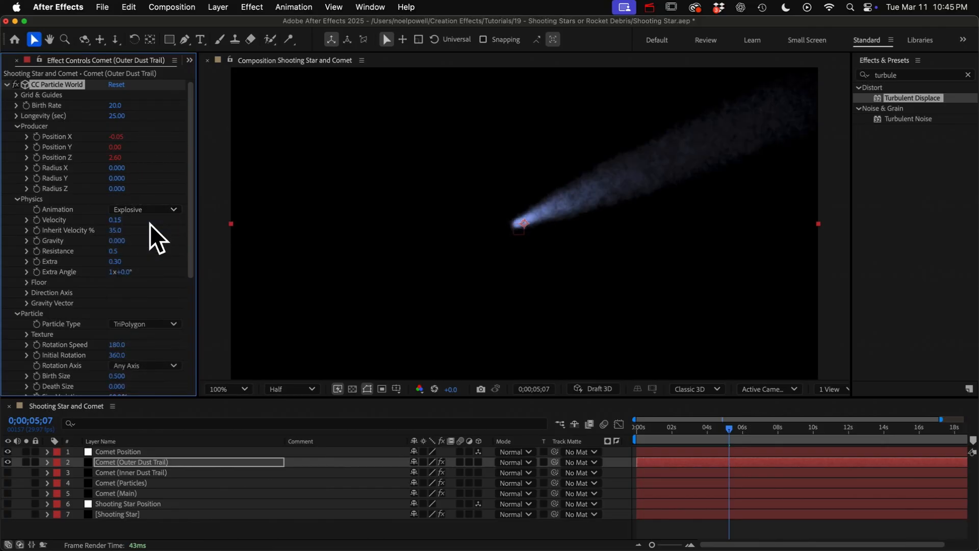
pyautogui.click(116, 220)
pyautogui.write('0.2')
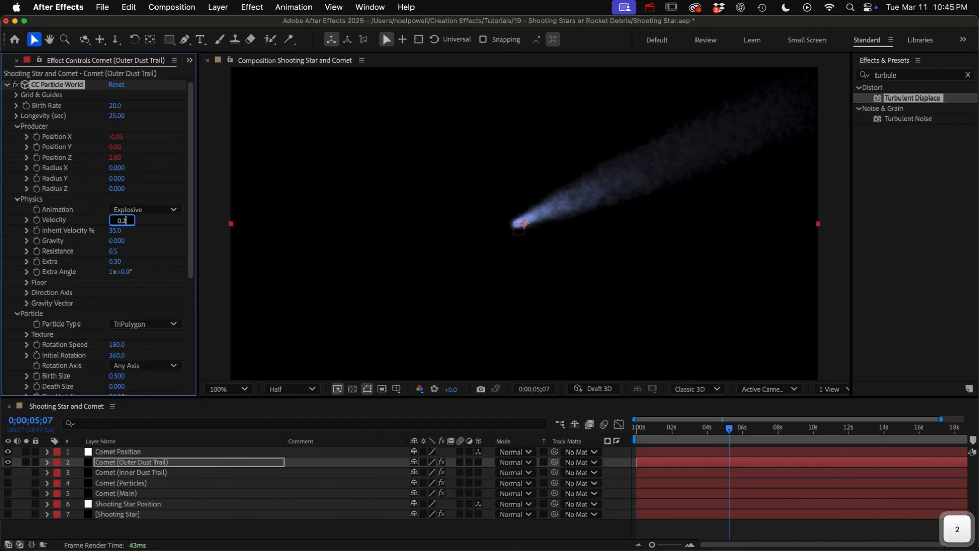
pyautogui.press('Tab')
pyautogui.write('2')
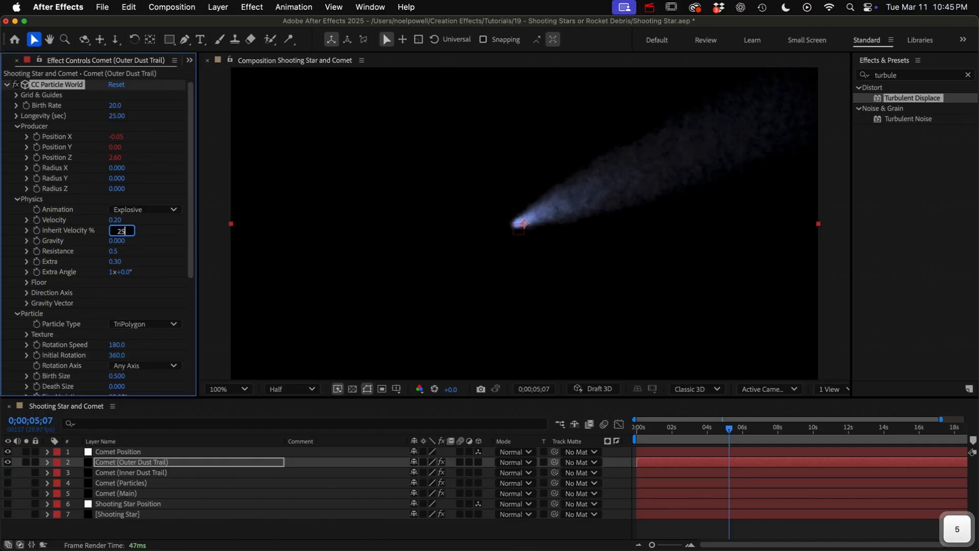
pyautogui.press('Tab')
pyautogui.write('0')
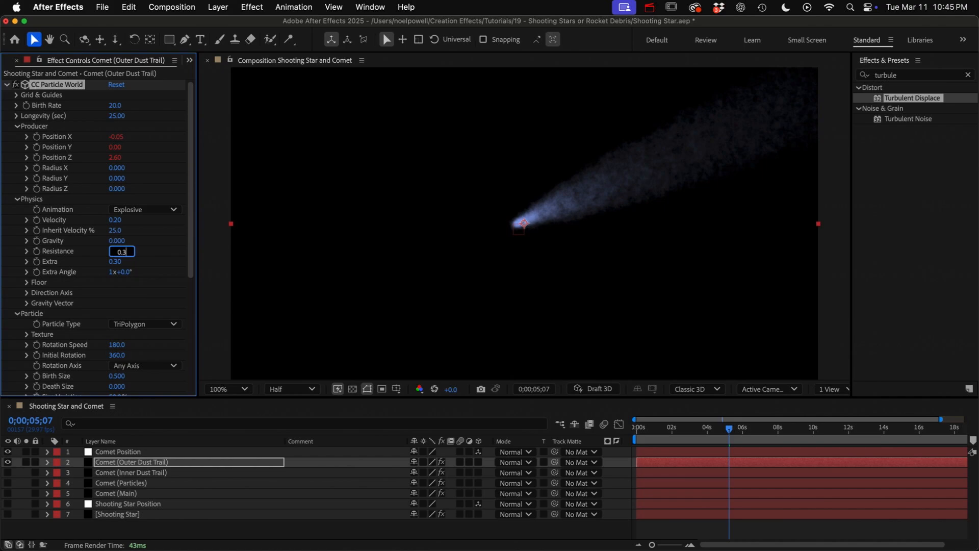
# Change the outer dust trail's Particle Type to Faded Sphere, with Birth Size 4 and Max Opacity 0.2%
pyautogui.click(140, 323)
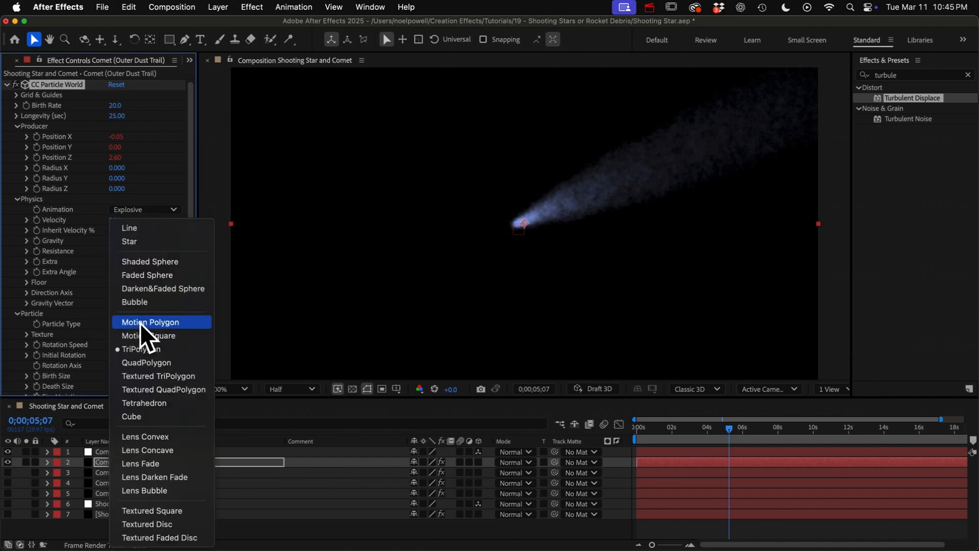
pyautogui.click(150, 276)
pyautogui.scroll(-5, 151, 327)
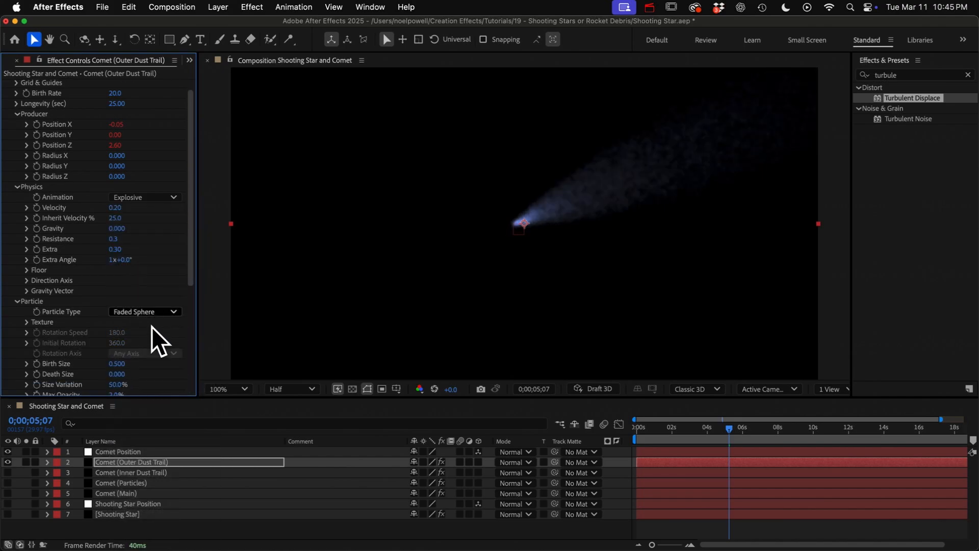
pyautogui.click(117, 230)
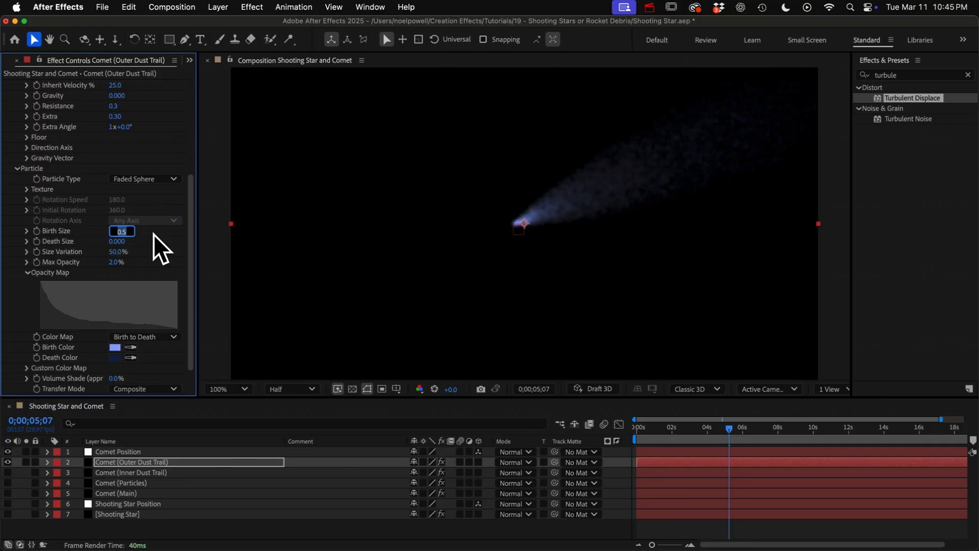
pyautogui.write('4')
pyautogui.click(116, 262)
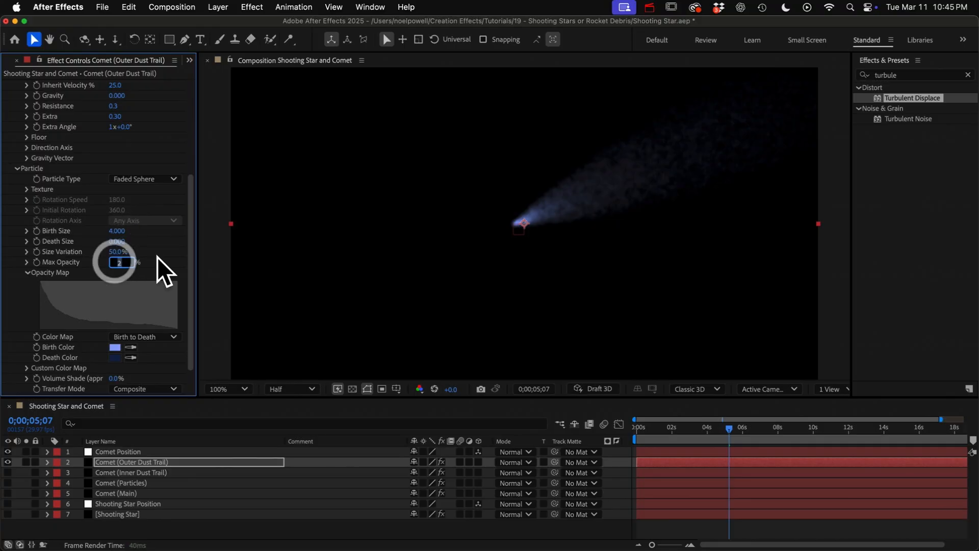
pyautogui.write('0.2')
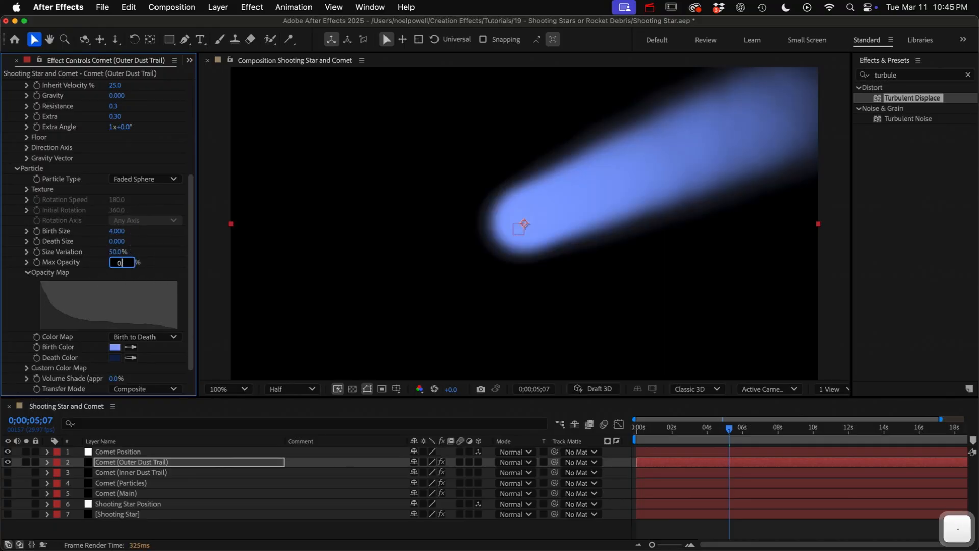
pyautogui.press('Return')
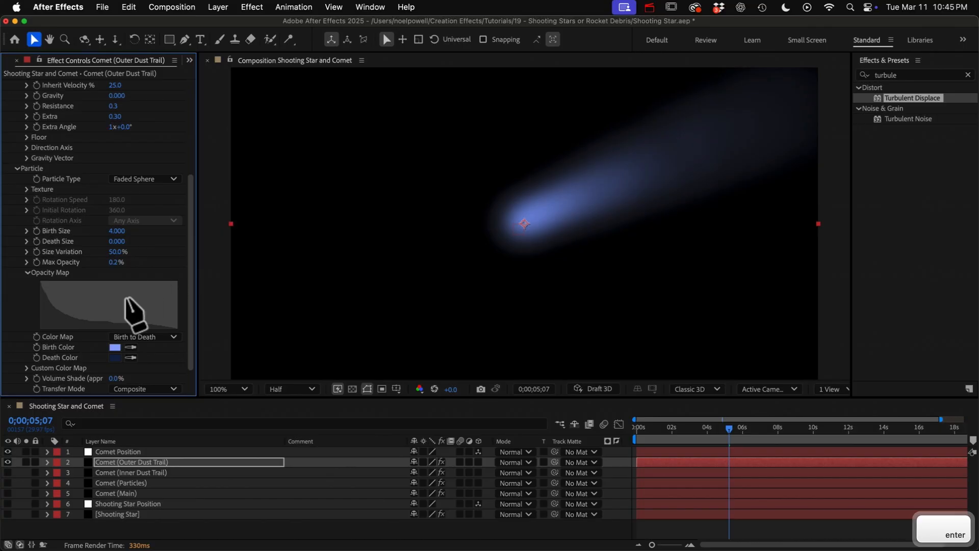
# Redraw the outer dust trail's Opacity Map as a hump low at both ends, and set its Birth Color to 6184FF
pyautogui.moveTo(43, 331)
pyautogui.mouseDown()
pyautogui.moveTo(76, 289)
pyautogui.moveTo(117, 283)
pyautogui.moveTo(172, 323)
pyautogui.mouseUp()
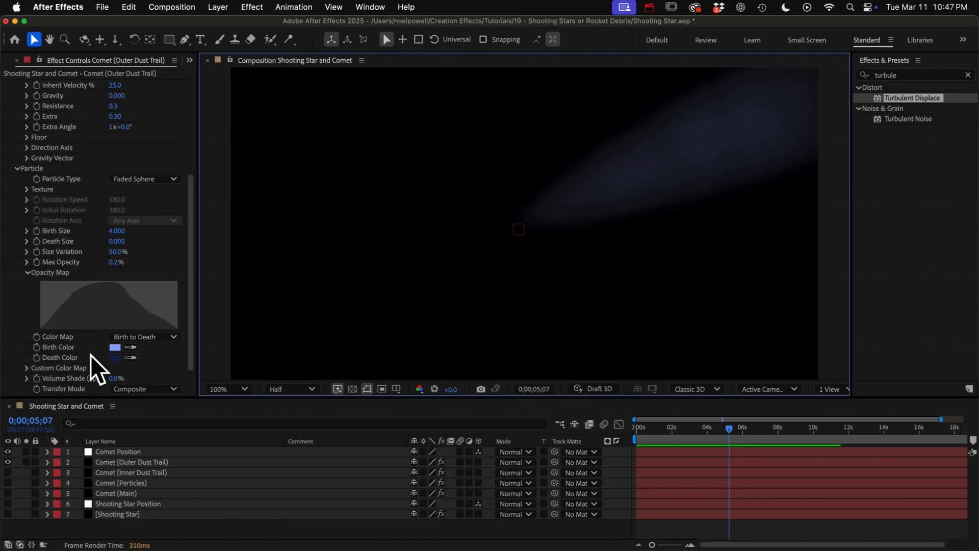
pyautogui.click(118, 347)
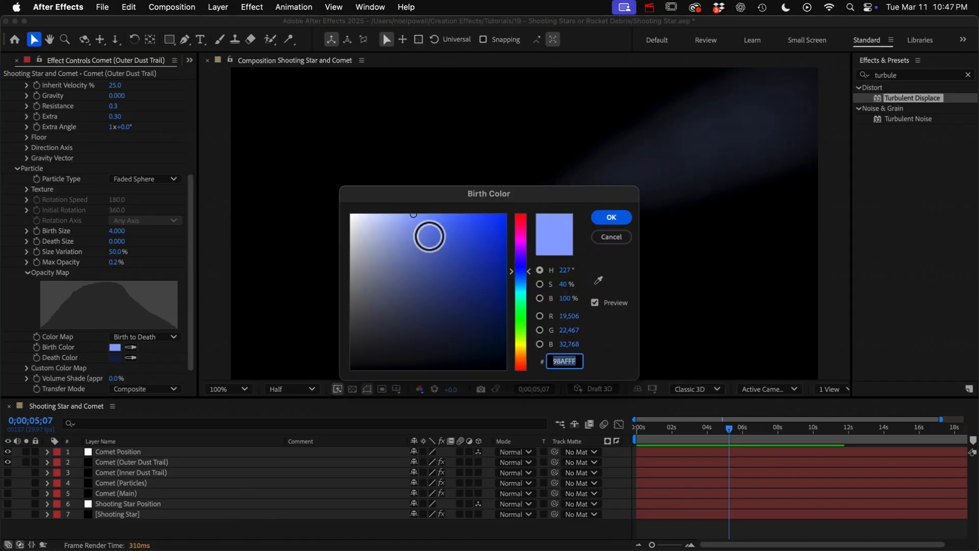
pyautogui.moveTo(428, 234); pyautogui.dragTo(451, 212)
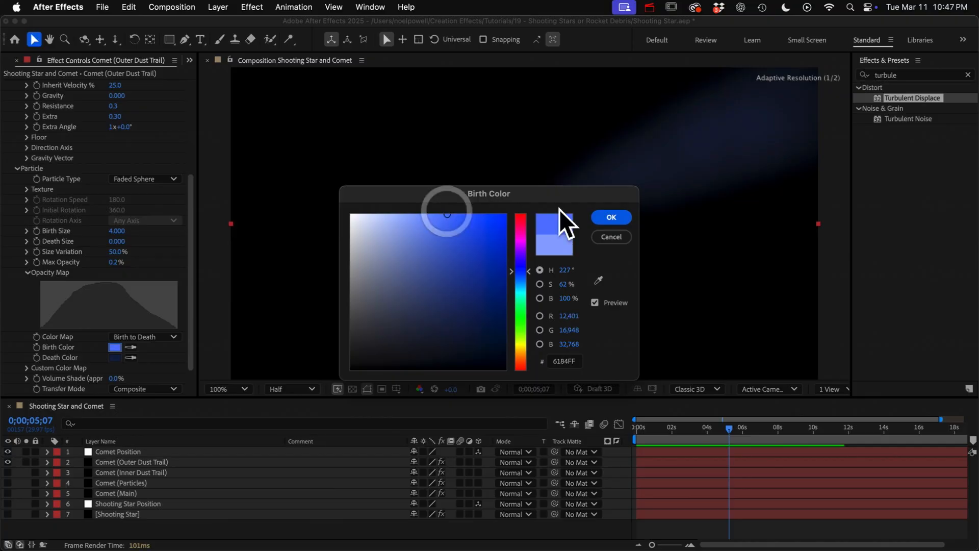
pyautogui.click(601, 219)
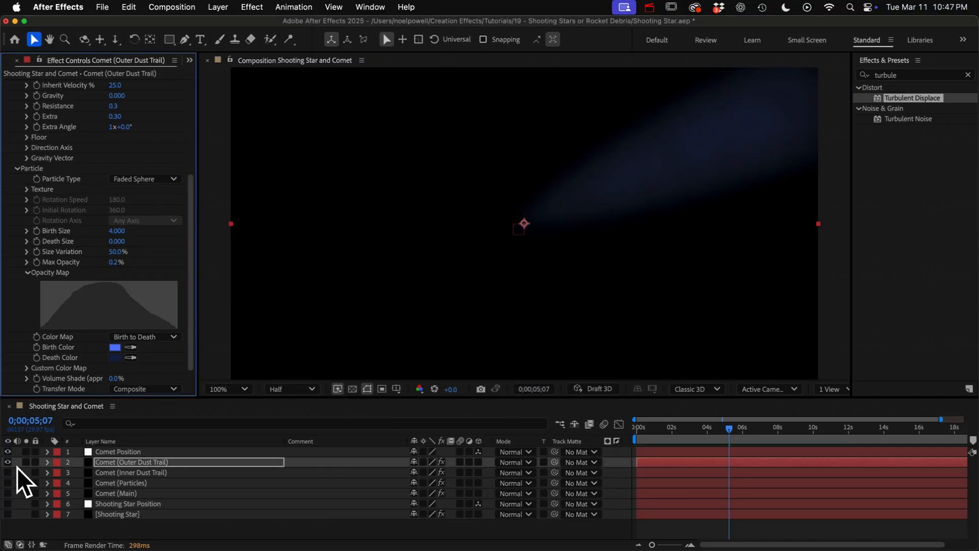
# Show the Comet (Inner Dust Trail), Comet (Particles) and Comet (Main) layers again and preview the combined comet
pyautogui.click(8, 470)
pyautogui.click(8, 482)
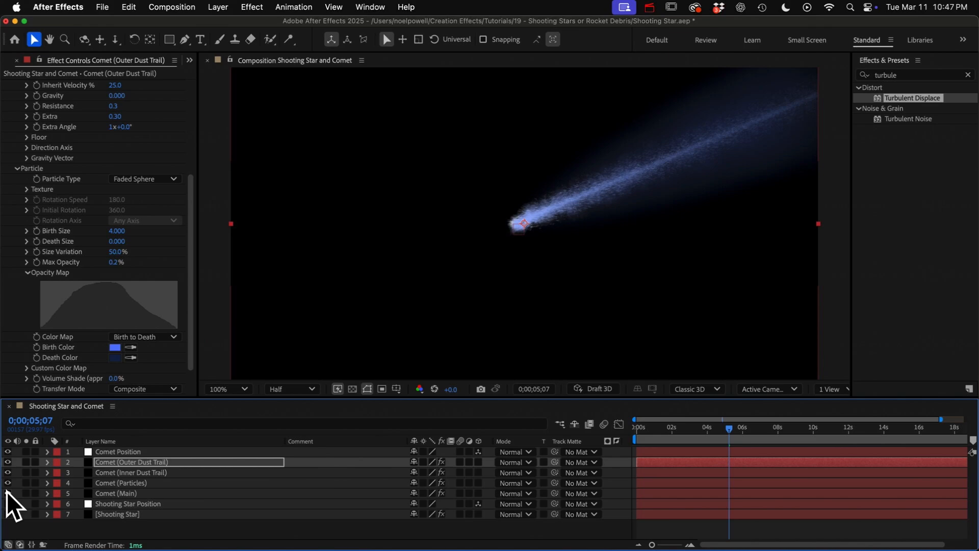
pyautogui.press('0')
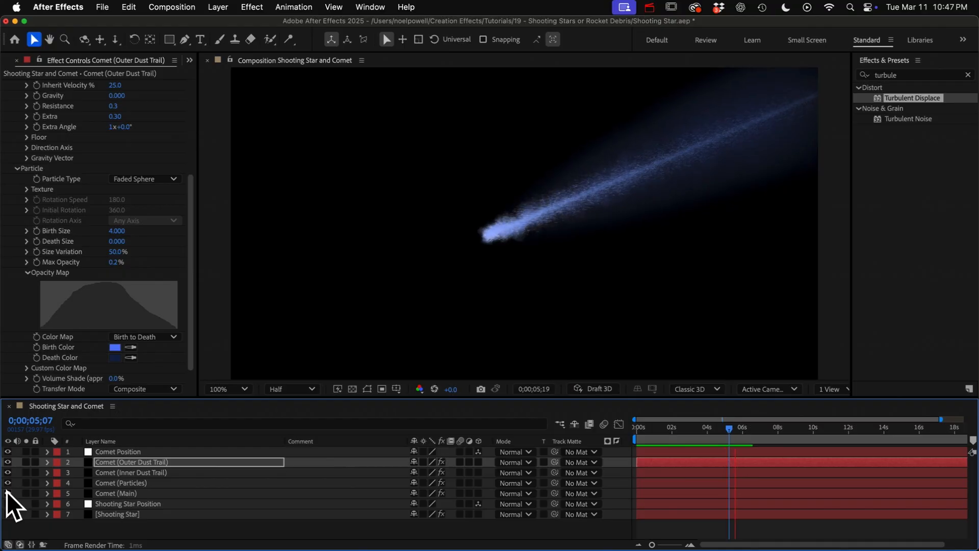
pyautogui.press('space')
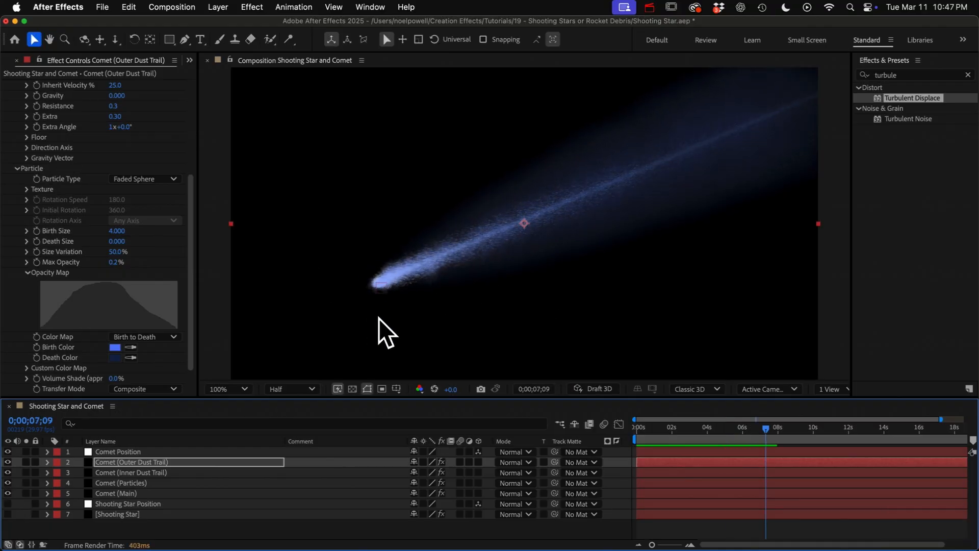
# Set the blending mode of all four comet trail layers, from Outer Dust Trail to Main, to Screen
pyautogui.keyDown('shift'); pyautogui.click(121, 491); pyautogui.keyUp('shift')
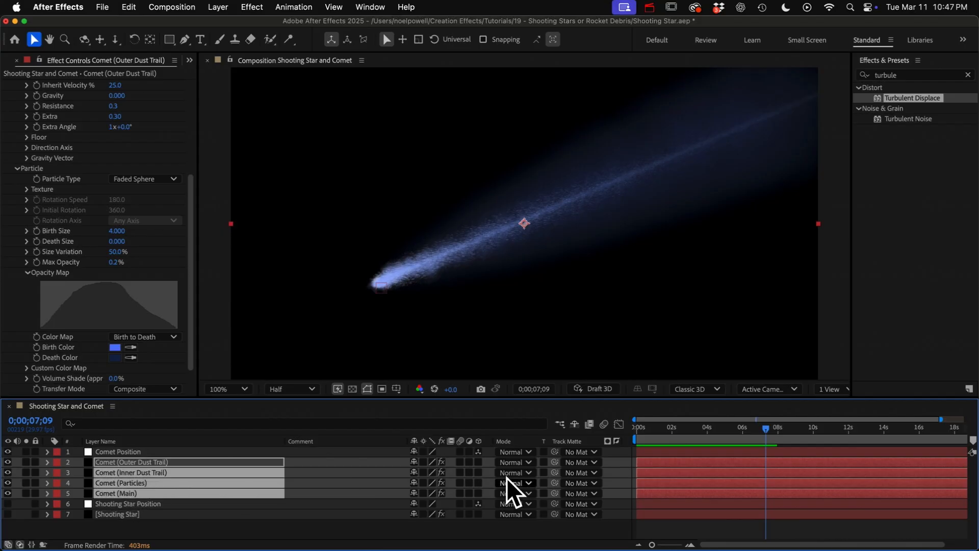
pyautogui.click(516, 461)
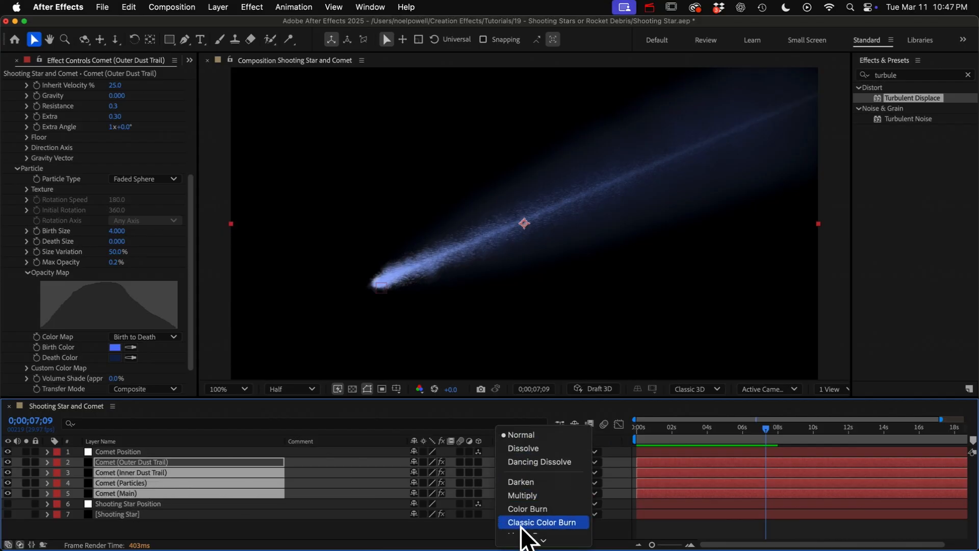
pyautogui.click(519, 514)
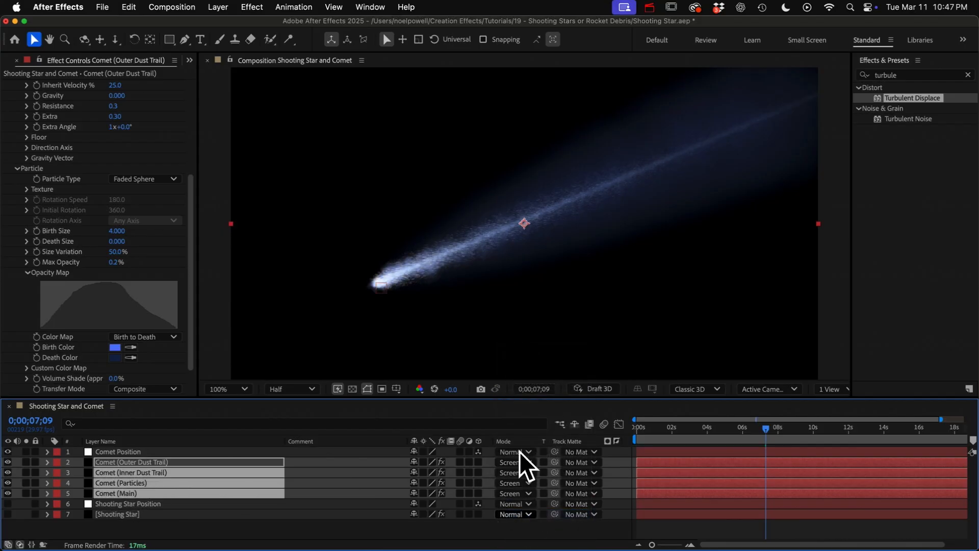
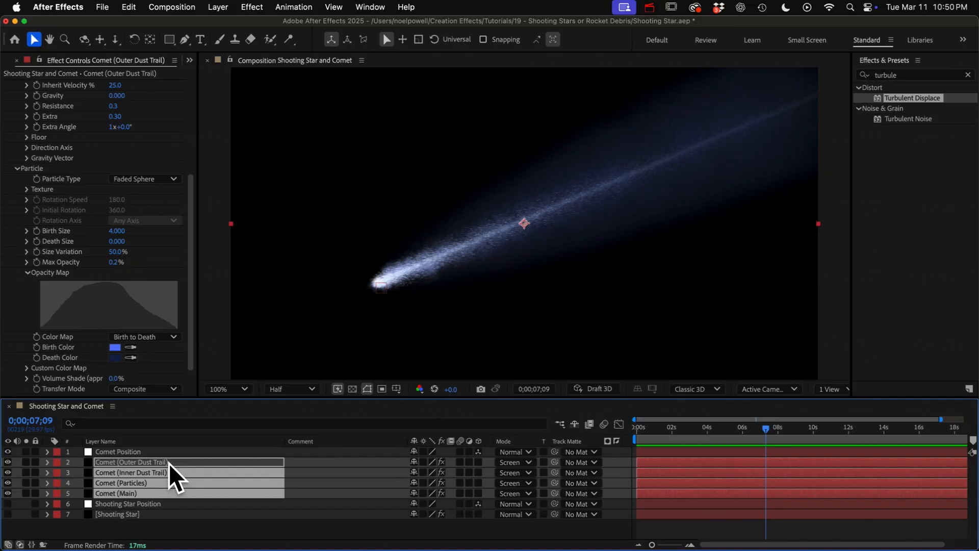
# Switch to Chrome, browse the creationeffects.com home page and look through its Freebies page
pyautogui.press('super+Tab')
pyautogui.press('super+Tab')
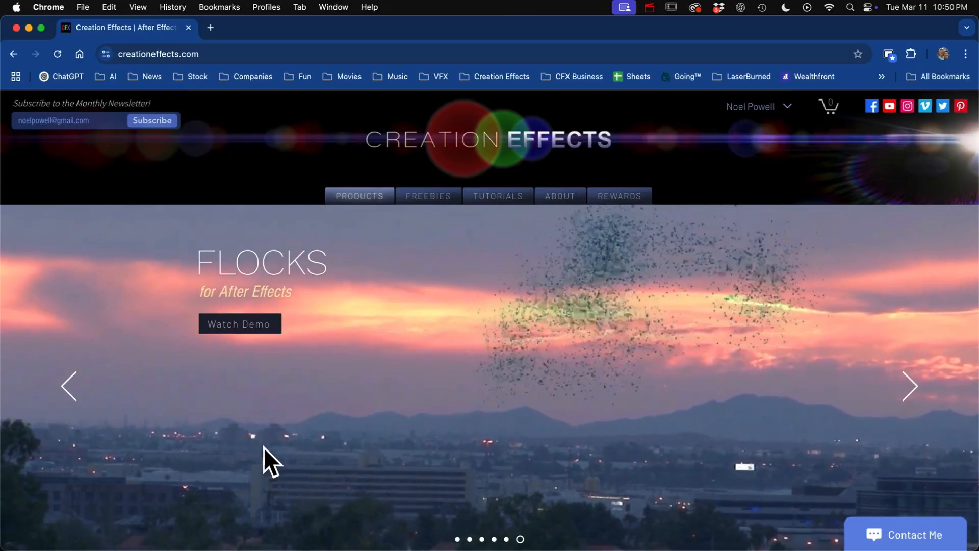
pyautogui.scroll(-5, 298, 441)
pyautogui.scroll(5, 298, 442)
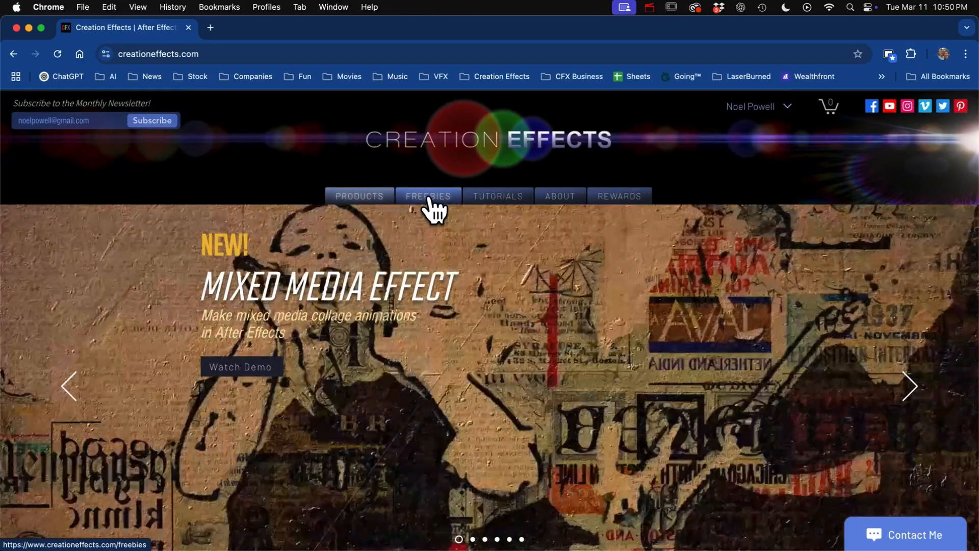
pyautogui.click(428, 200)
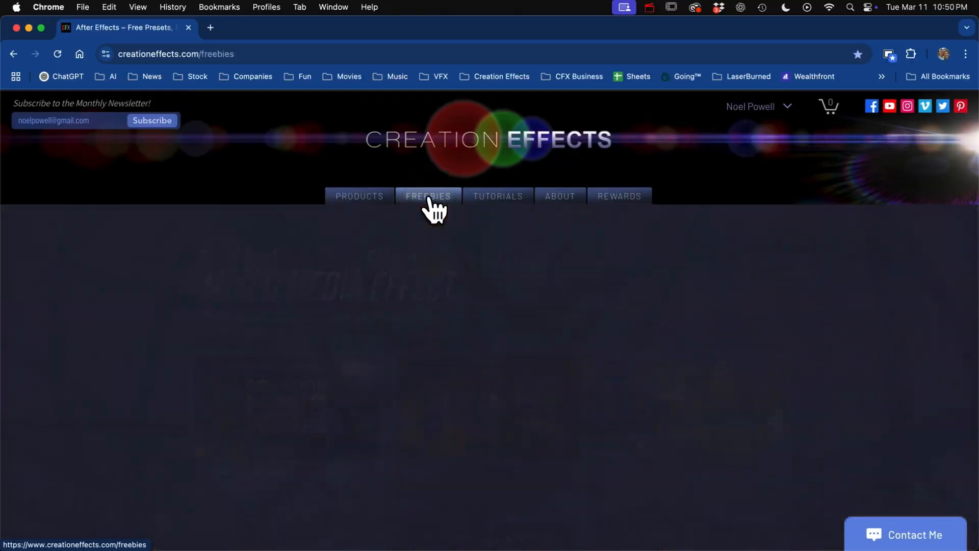
pyautogui.scroll(-10, 384, 321)
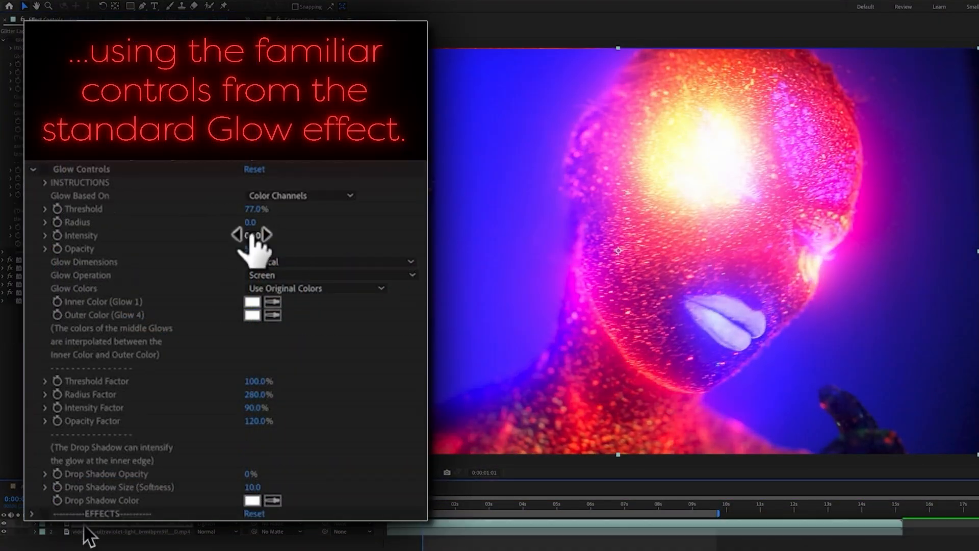
pyautogui.moveTo(253, 236)
pyautogui.mouseDown()
pyautogui.moveTo(268, 238)
pyautogui.moveTo(272, 223)
pyautogui.mouseUp()
pyautogui.moveTo(252, 236); pyautogui.dragTo(262, 236)
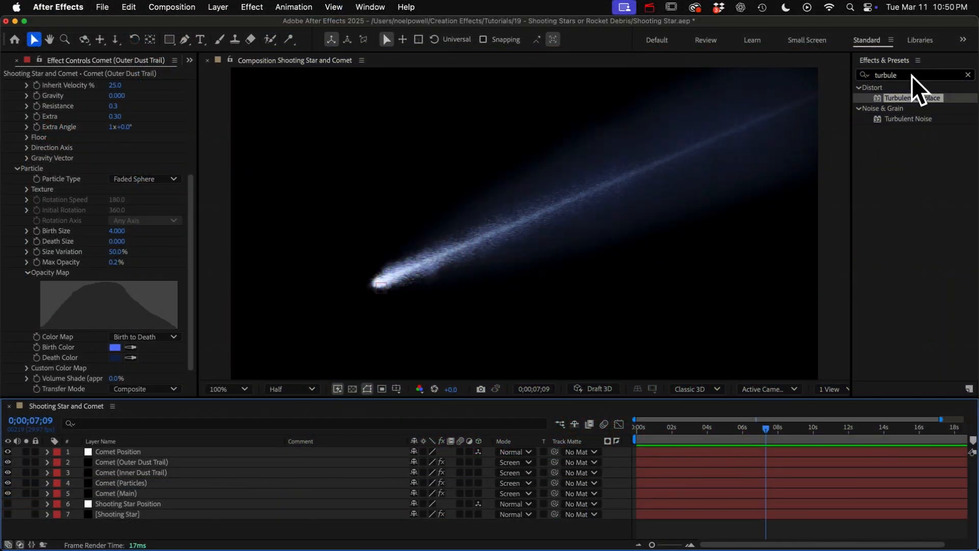
# Search the effects and presets for "afterg" and select the AfterGlow preset
pyautogui.click(911, 75)
pyautogui.write('afterg')
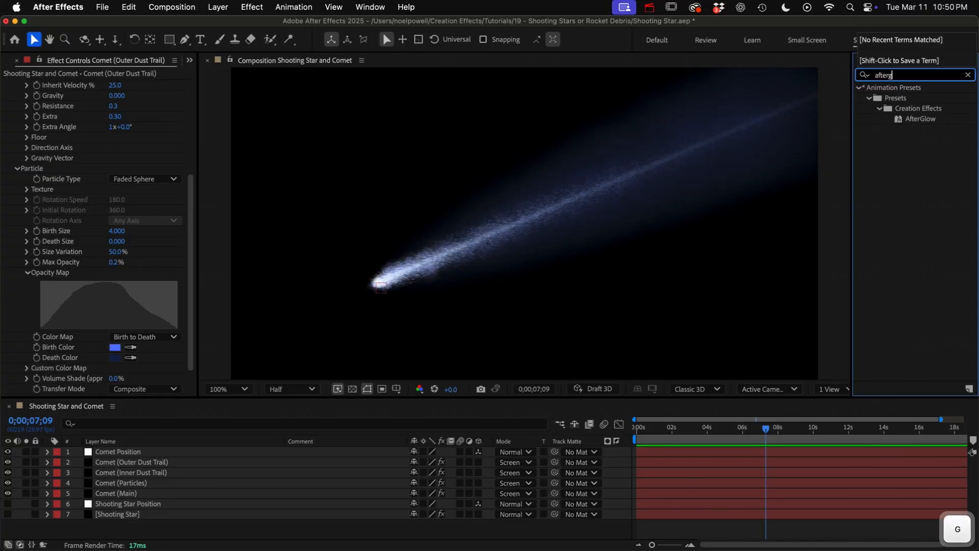
pyautogui.click(925, 119)
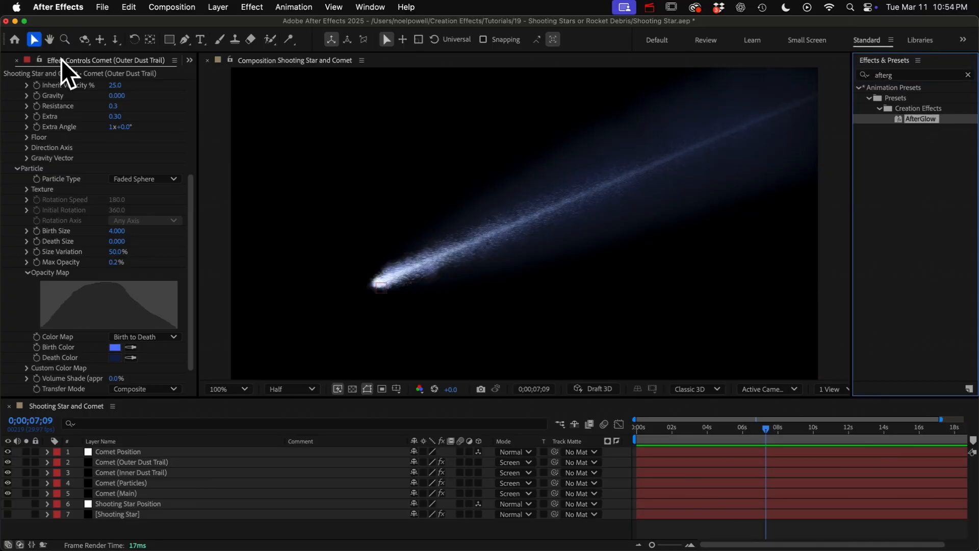
# Add Stars 4.webp to the composition beneath all other layers and scale it to 37%
pyautogui.click(23, 59)
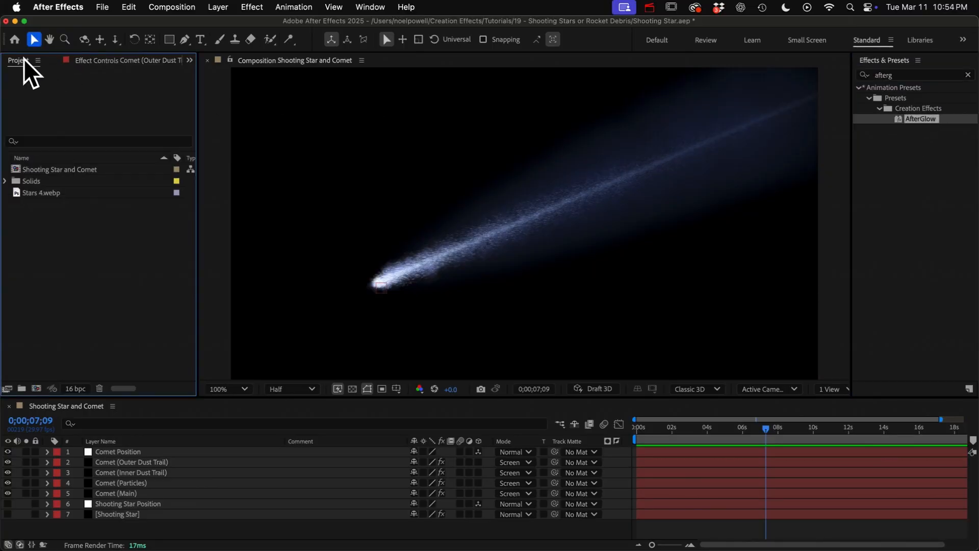
pyautogui.click(30, 193)
pyautogui.moveTo(33, 193); pyautogui.dragTo(131, 531)
pyautogui.press(',')
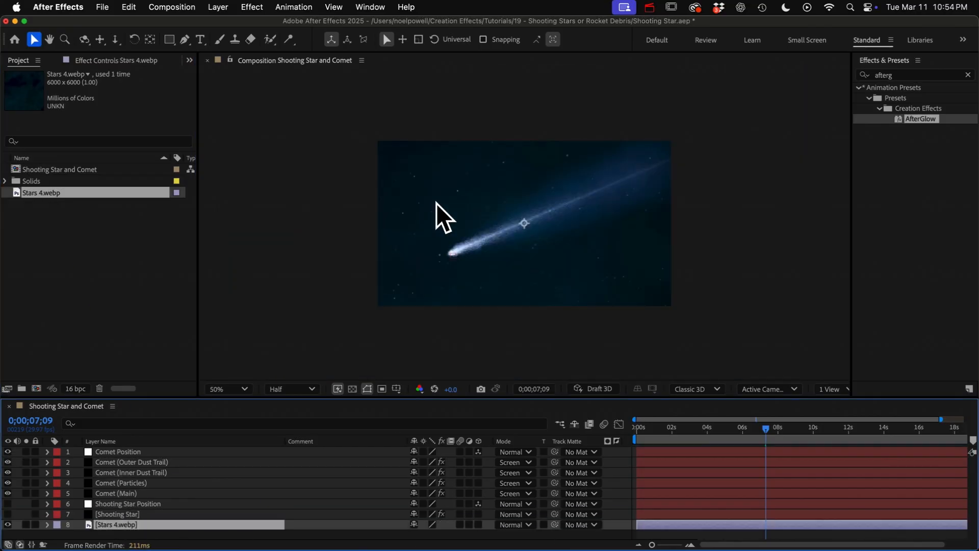
pyautogui.press('s')
pyautogui.moveTo(433, 534); pyautogui.dragTo(385, 525)
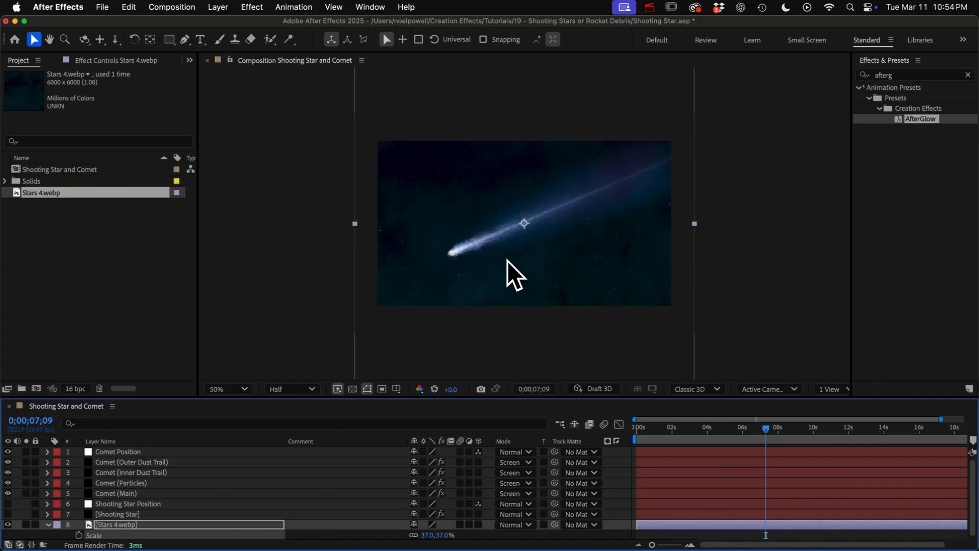
pyautogui.click(226, 6)
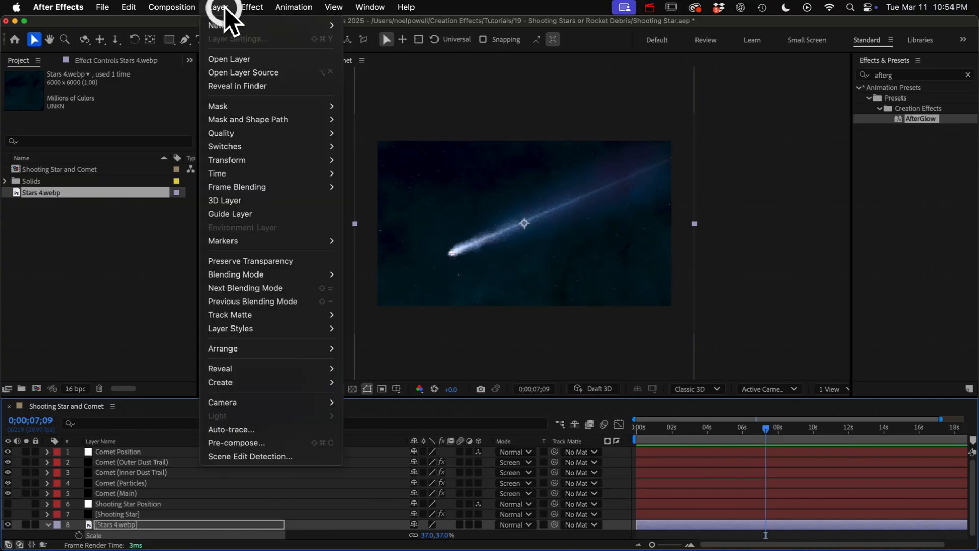
pyautogui.moveTo(229, 24)
pyautogui.click(367, 39)
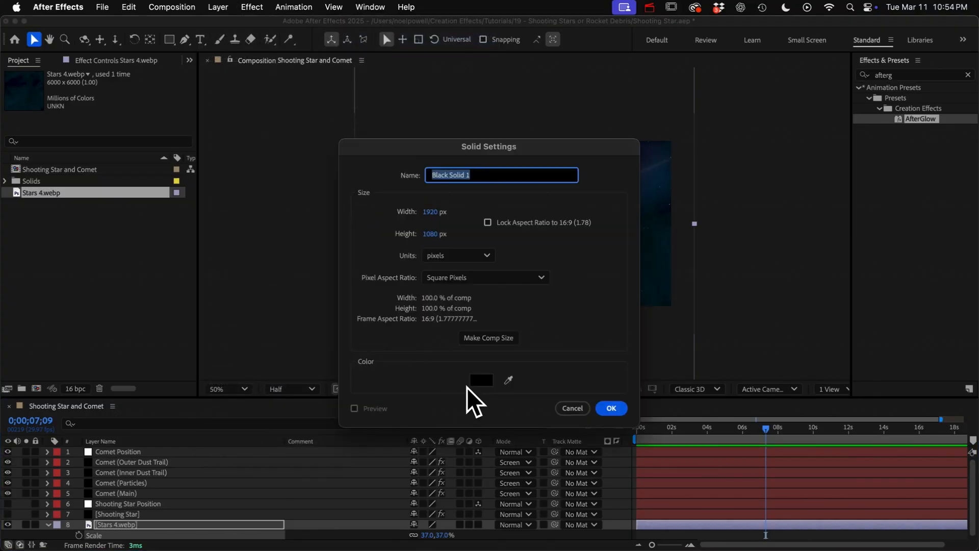
pyautogui.click(583, 404)
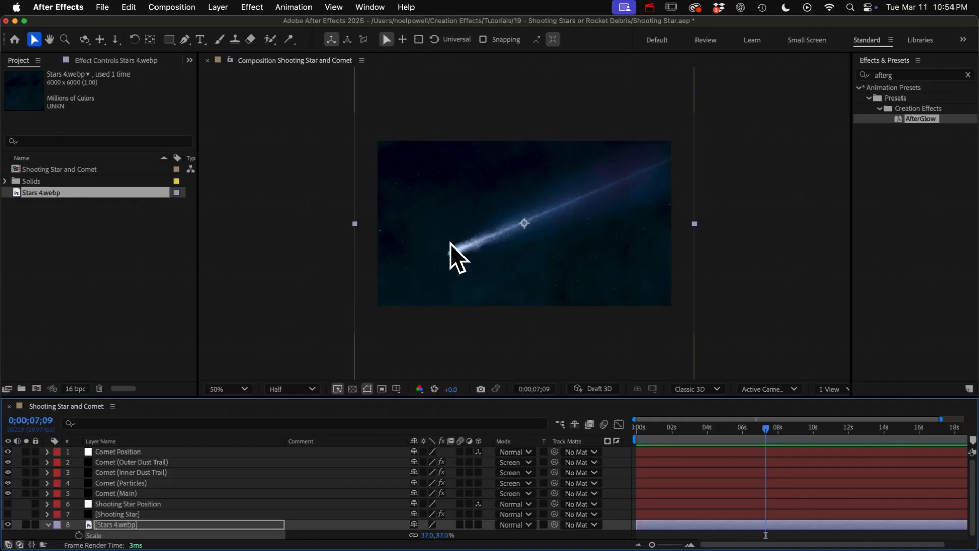
# Create an adjustment layer, place it above all other layers and rename it AfterGlow
pyautogui.click(223, 6)
pyautogui.moveTo(217, 25)
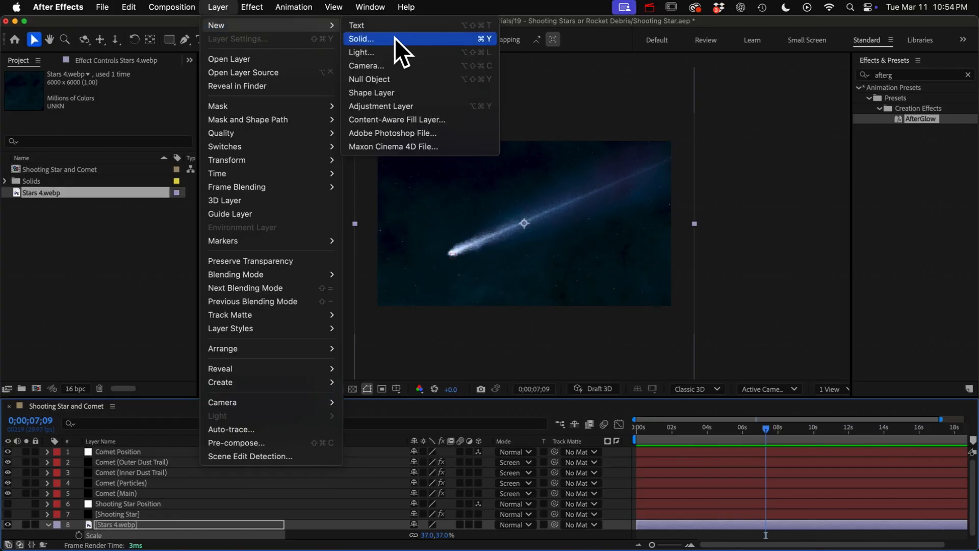
pyautogui.click(375, 104)
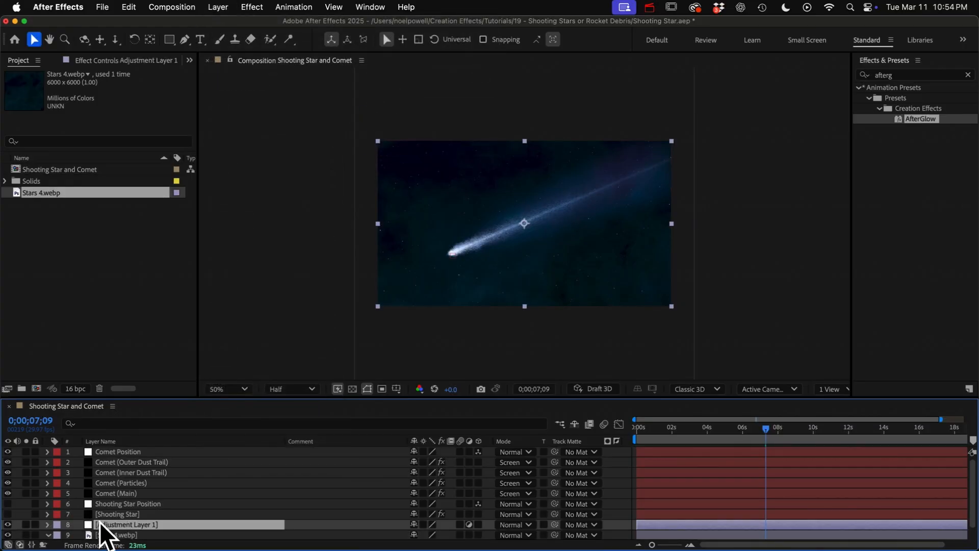
pyautogui.moveTo(110, 526); pyautogui.dragTo(127, 447)
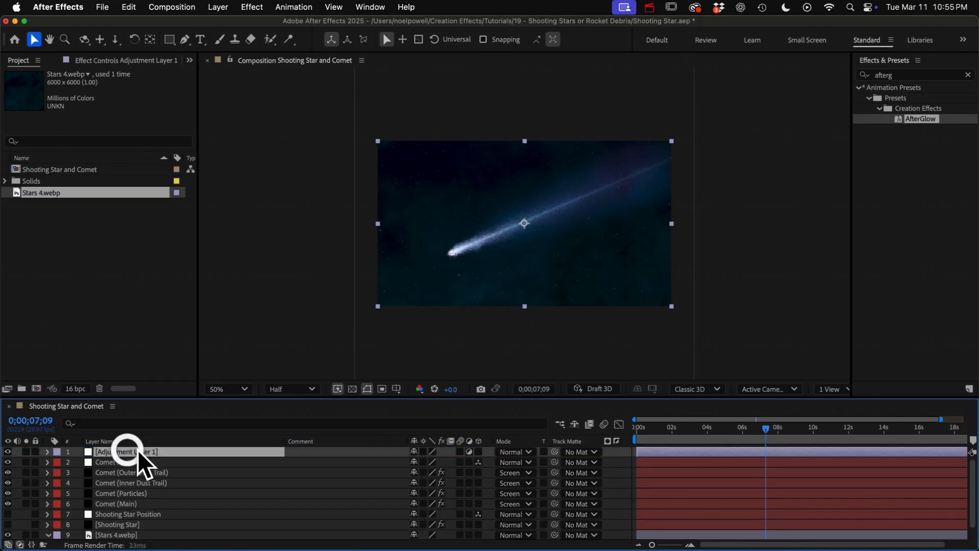
pyautogui.press('Return')
pyautogui.write('AfterGlow')
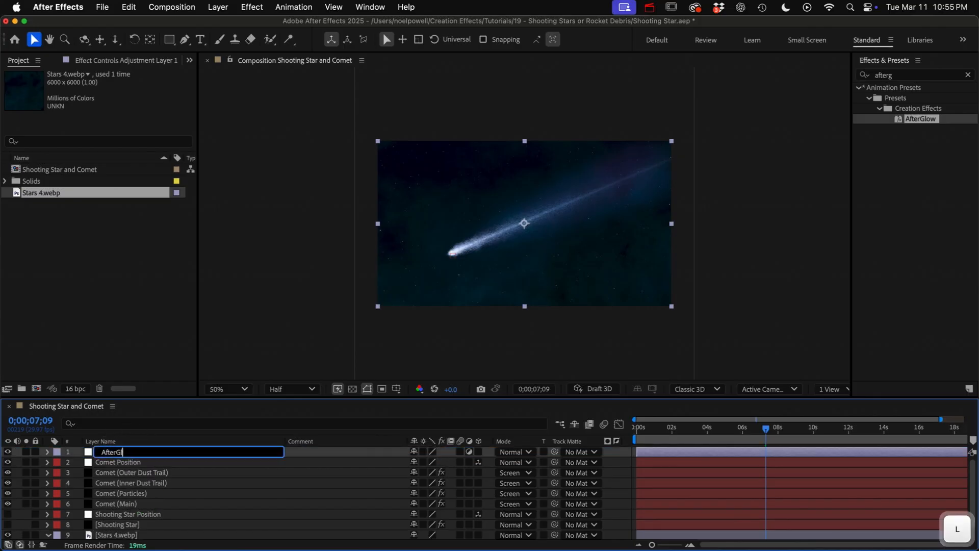
pyautogui.press('Return')
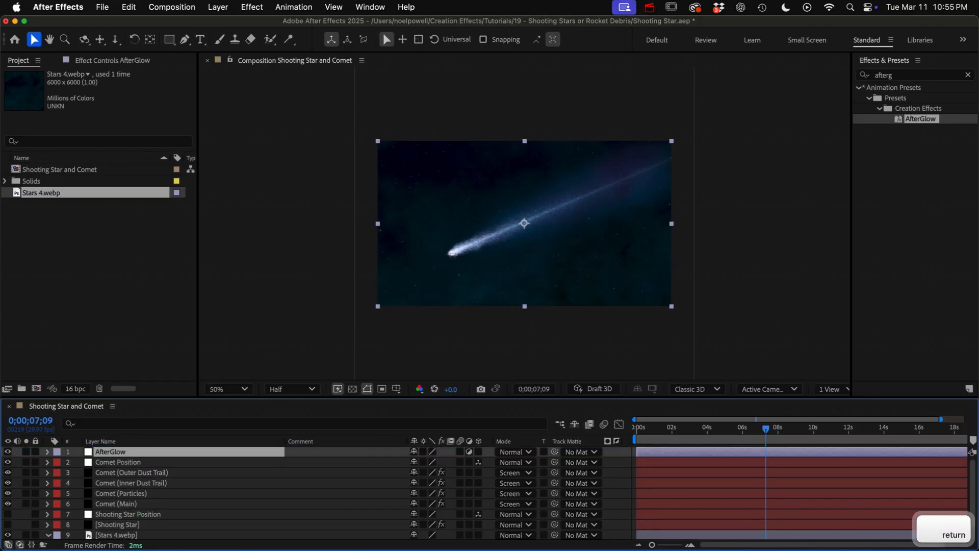
# Apply the AfterGlow preset to the AfterGlow adjustment layer and collapse all of its effects
pyautogui.doubleClick(927, 119)
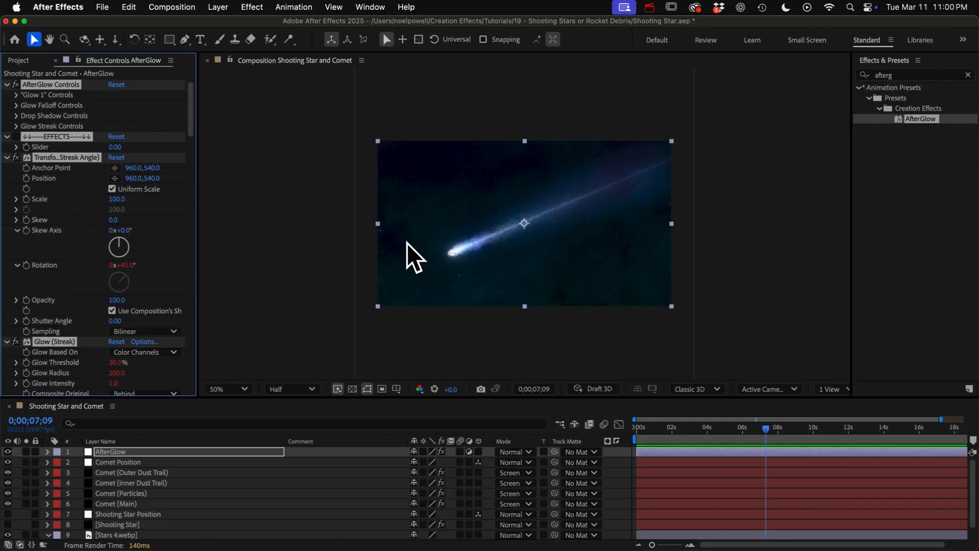
pyautogui.scroll(-5, 41, 255)
pyautogui.scroll(5, 41, 255)
pyautogui.keyDown('alt'); pyautogui.click(7, 135); pyautogui.keyUp('alt')
pyautogui.click(50, 201)
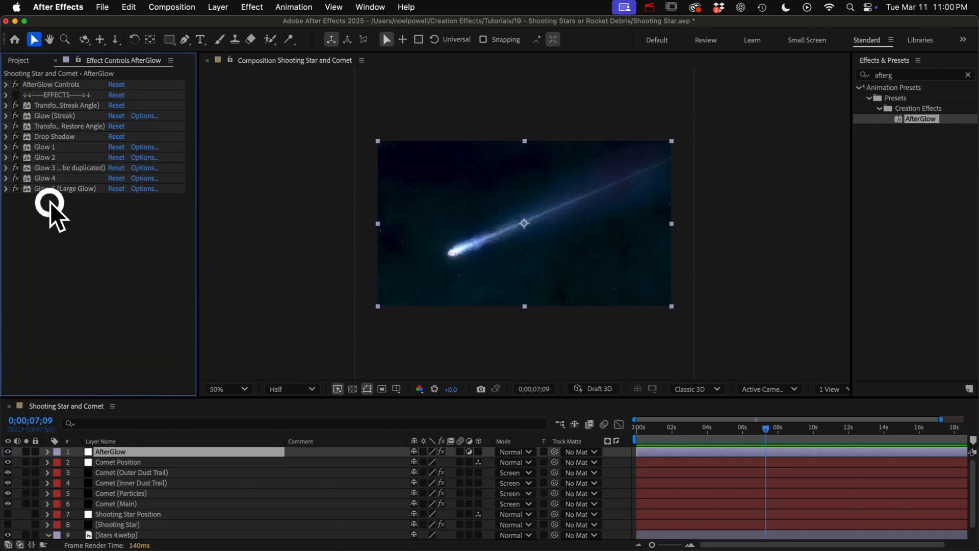
# Set AfterGlow's Glow 1 colors to Use Color Controls and change the outer color to light blue 6692FF
pyautogui.click(6, 84)
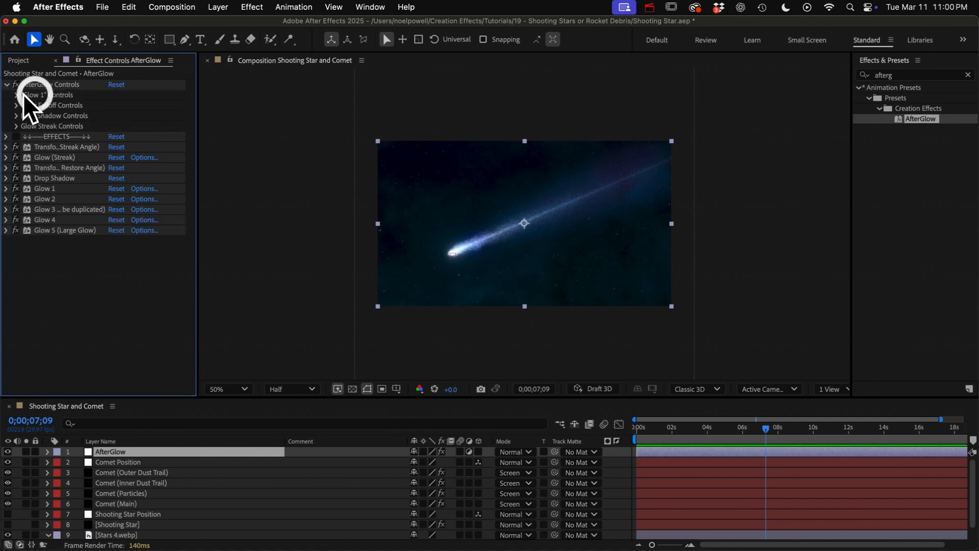
pyautogui.click(17, 95)
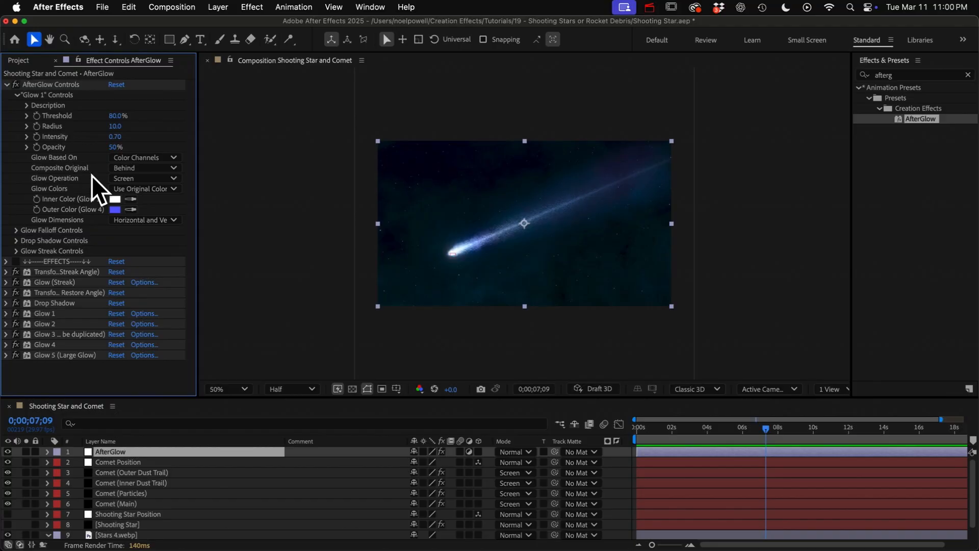
pyautogui.click(14, 251)
pyautogui.click(15, 240)
pyautogui.click(16, 240)
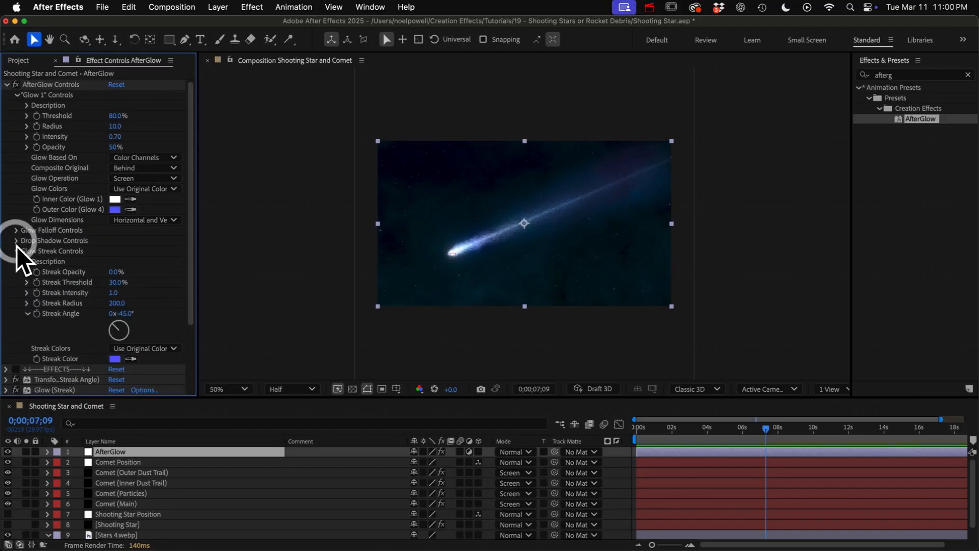
pyautogui.click(17, 251)
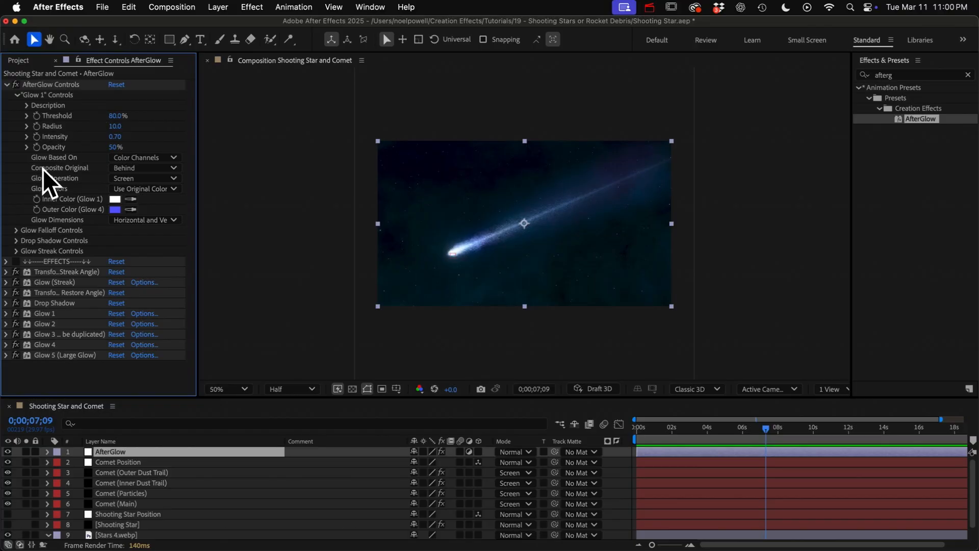
pyautogui.click(130, 187)
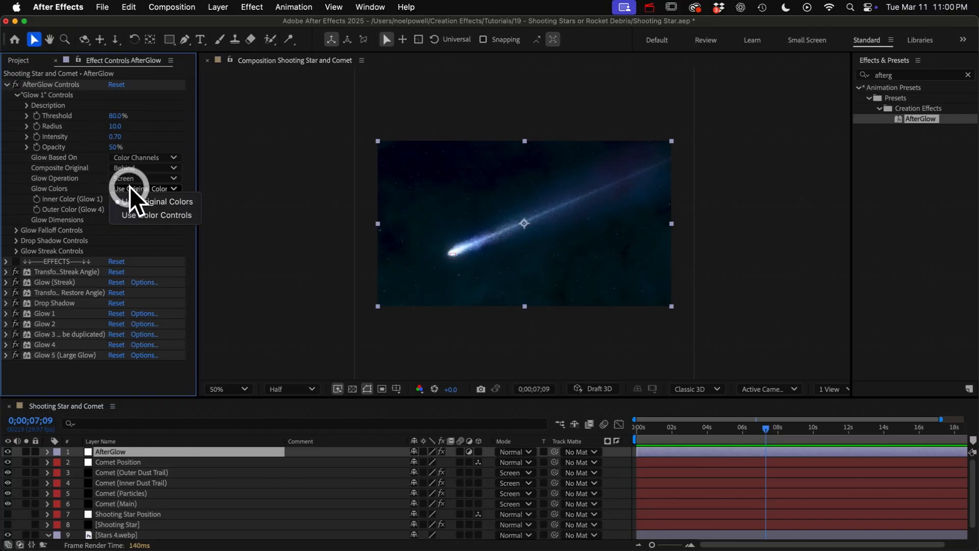
pyautogui.click(146, 216)
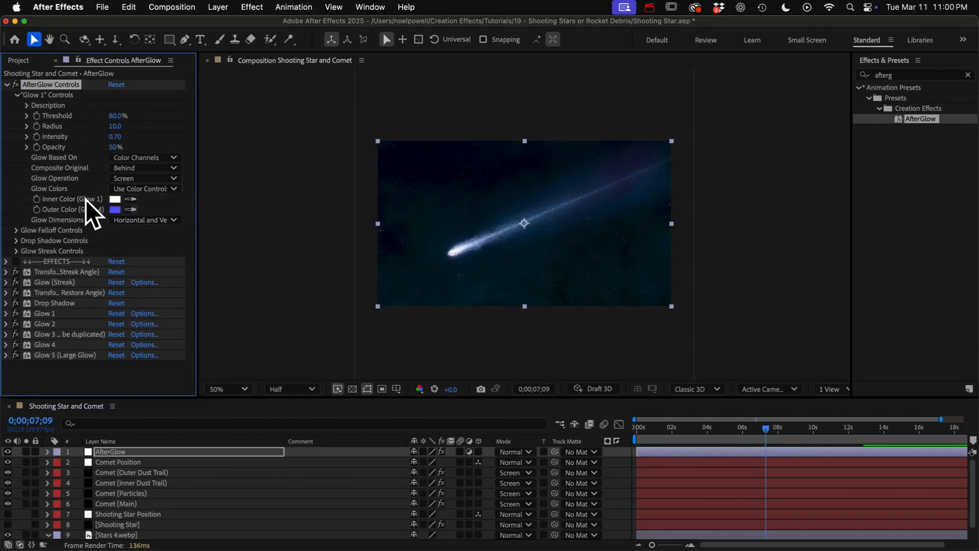
pyautogui.click(116, 210)
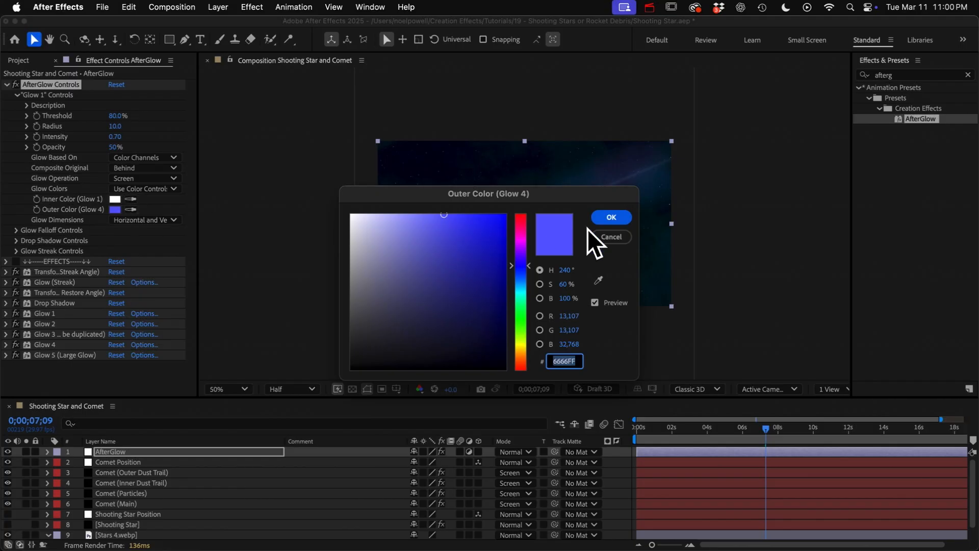
pyautogui.moveTo(529, 266); pyautogui.dragTo(528, 272)
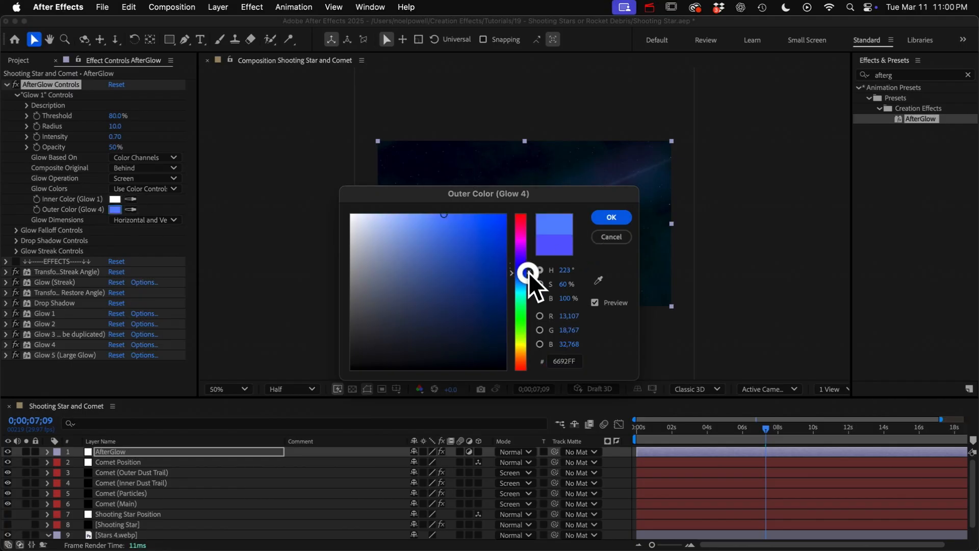
pyautogui.click(608, 216)
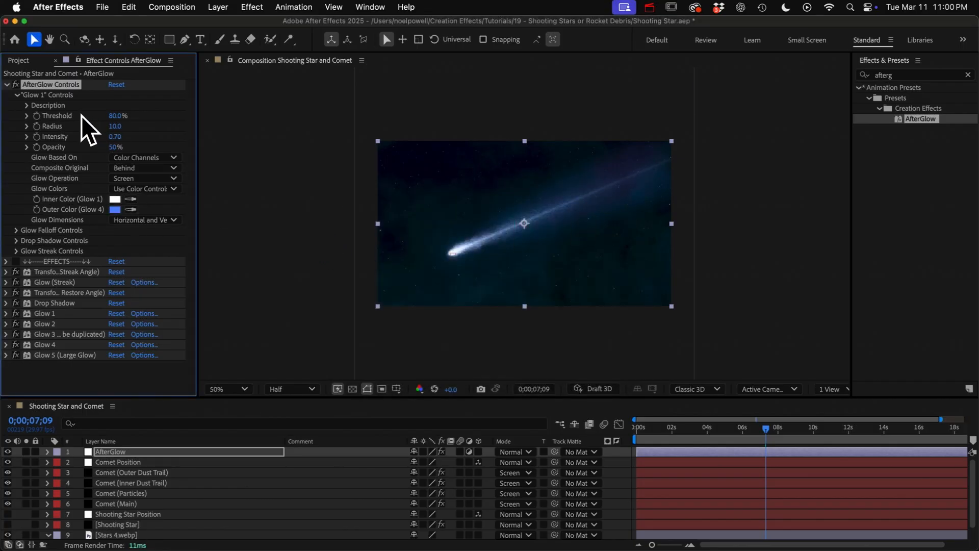
# Set the Glow 1 threshold to 77%, radius to 18 and intensity to 2.20, and preview the animation
pyautogui.moveTo(115, 117)
pyautogui.mouseDown()
pyautogui.moveTo(120, 138)
pyautogui.moveTo(105, 118)
pyautogui.moveTo(125, 123)
pyautogui.mouseUp()
pyautogui.click(17, 230)
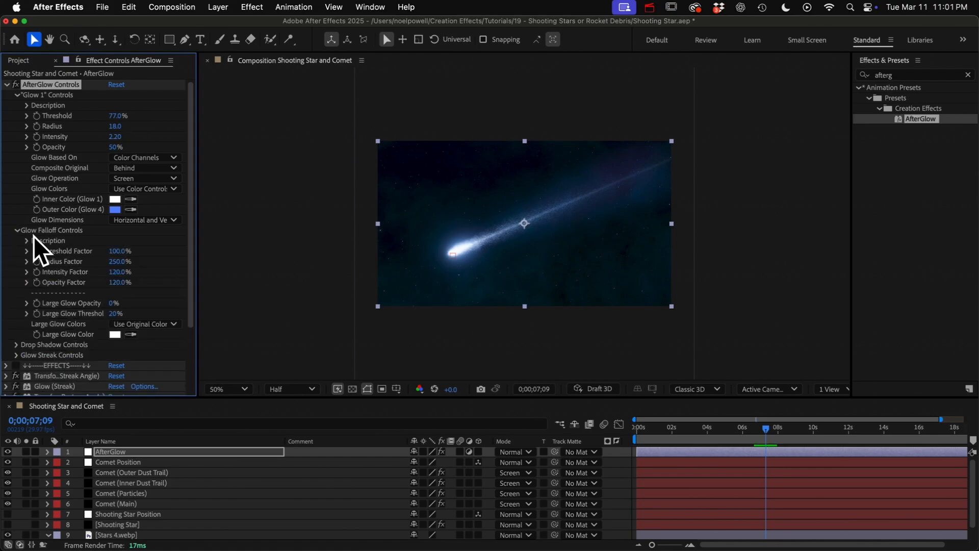
pyautogui.click(17, 230)
pyautogui.press('space')
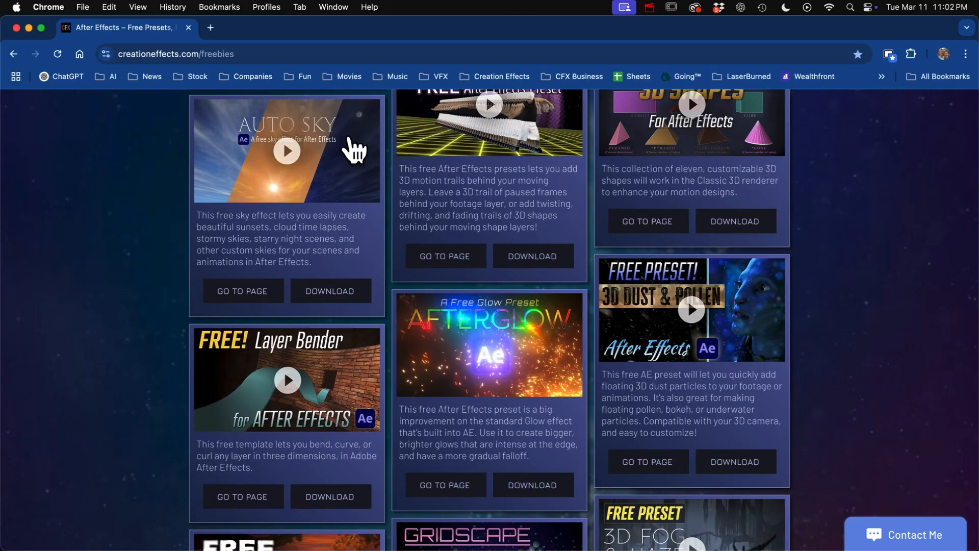
# Switch to Chrome and look over the free After Effects presets on the creationeffects.com freebies page
pyautogui.scroll(7, 356, 142)
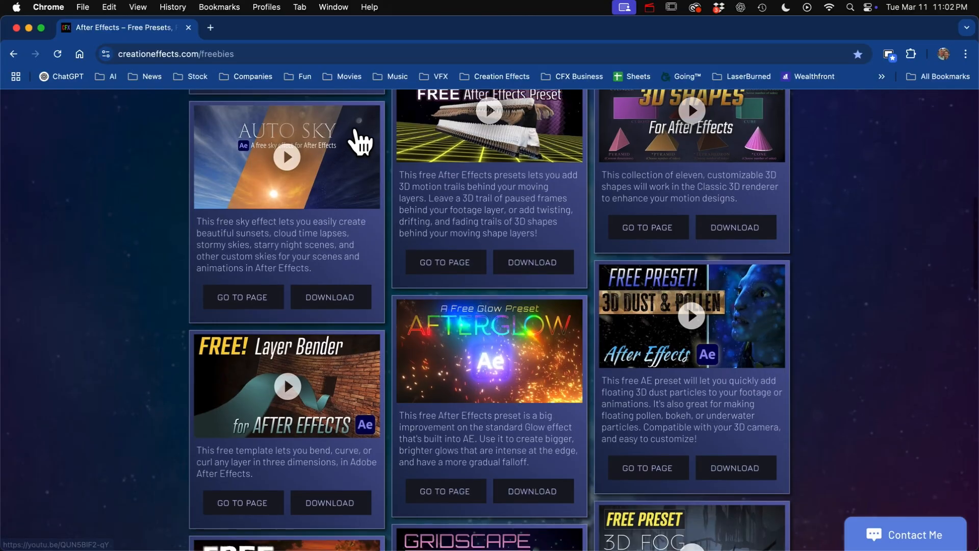
pyautogui.scroll(1, 356, 127)
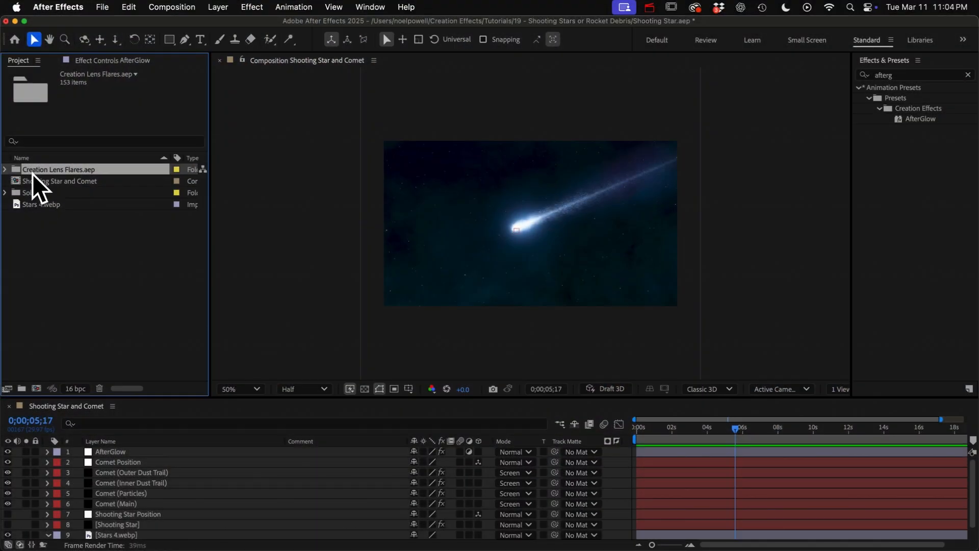
# Open the HD Lens Flare Presets composition from the HD folder of Creation Lens Flares.aep
pyautogui.click(6, 169)
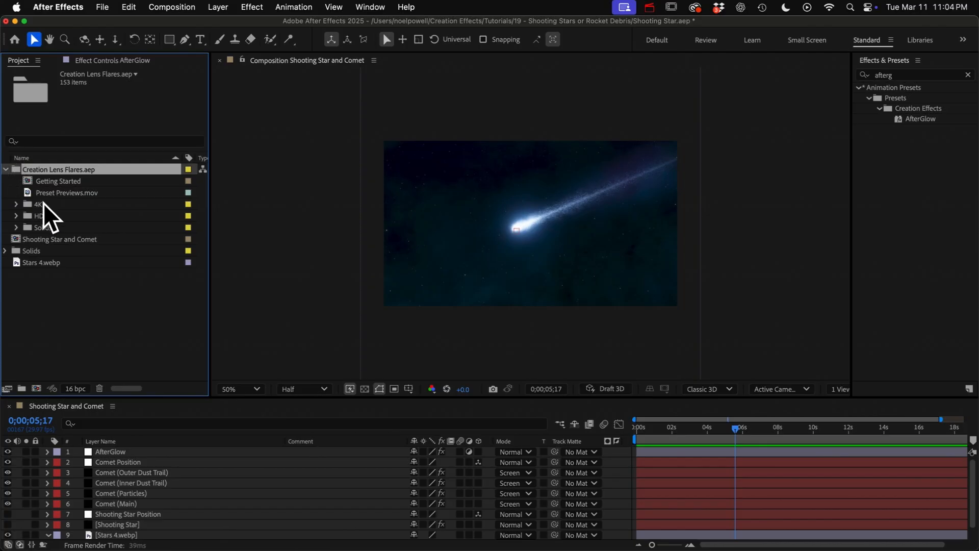
pyautogui.click(16, 216)
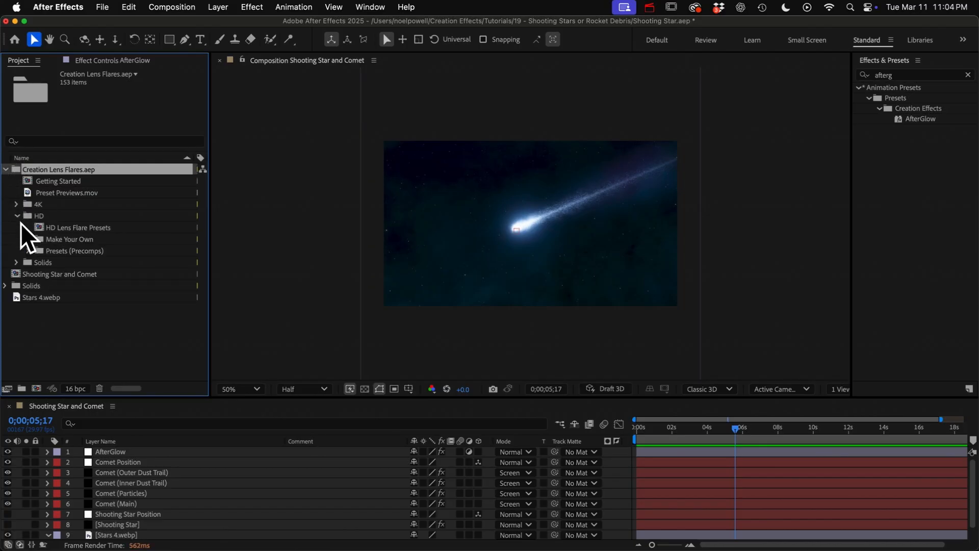
pyautogui.click(63, 231)
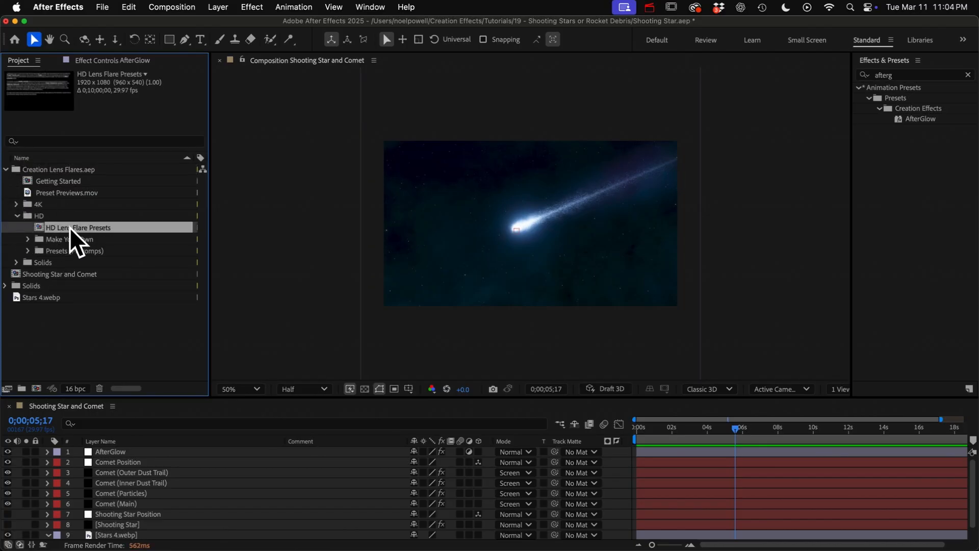
pyautogui.click(69, 227)
pyautogui.doubleClick(69, 227)
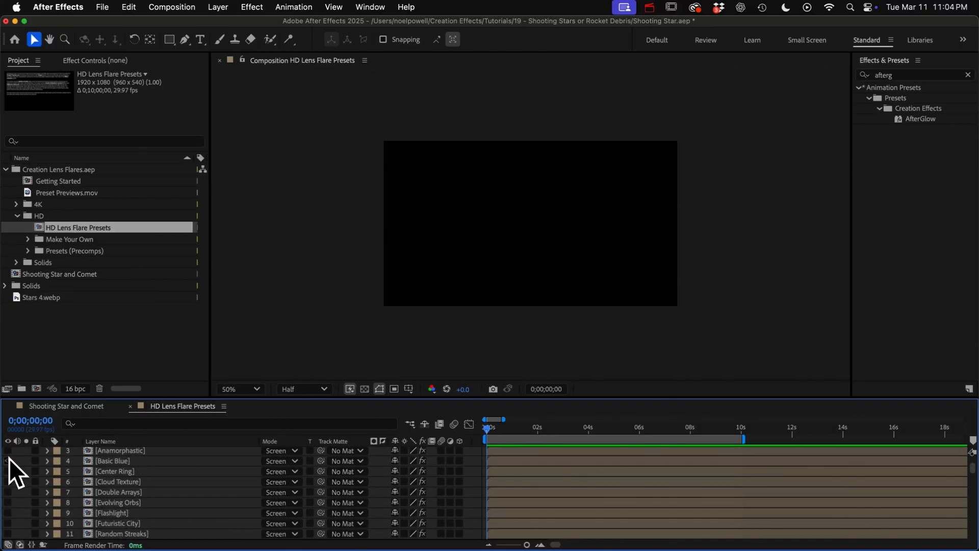
# Briefly show and hide the Basic Blue, Evolving Orbs, Desert Sky and Lotsa Polygons layers to examine their lens flares
pyautogui.click(8, 460)
pyautogui.click(8, 461)
pyautogui.click(8, 502)
pyautogui.click(7, 502)
pyautogui.scroll(-5, 6, 502)
pyautogui.click(8, 506)
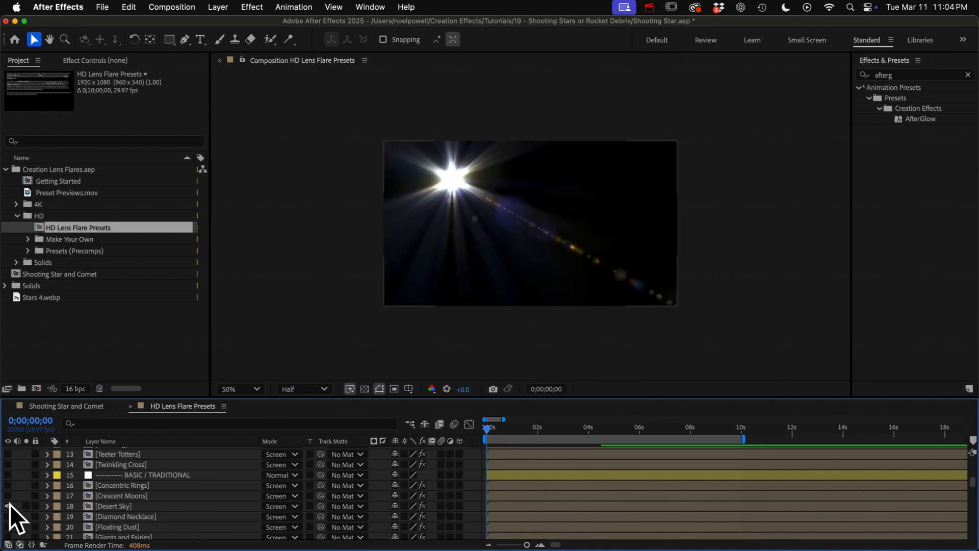
pyautogui.click(8, 506)
pyautogui.scroll(-3, 9, 505)
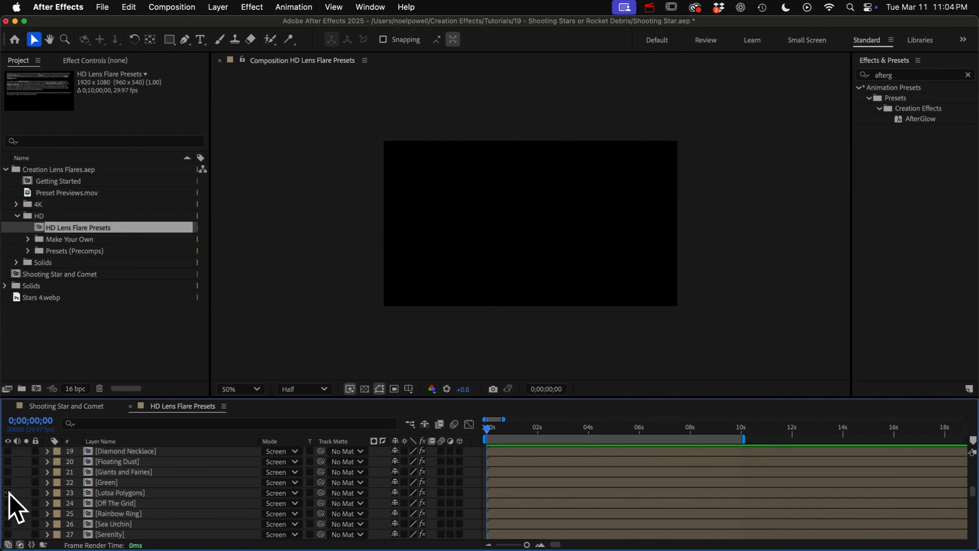
pyautogui.click(8, 492)
pyautogui.click(8, 492)
pyautogui.scroll(-3, 10, 494)
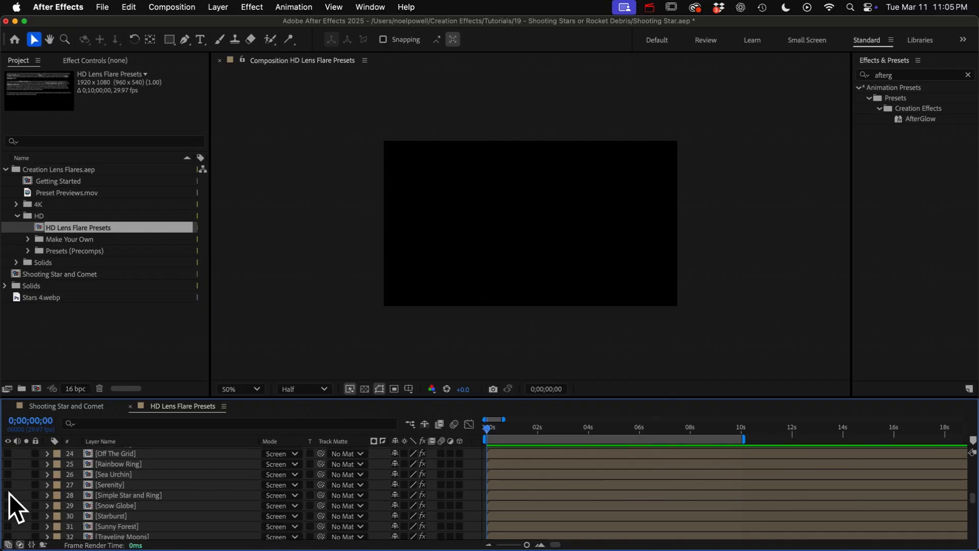
# Show the Sunny Forest lens flare layer and copy it into the Shooting Star and Comet composition
pyautogui.scroll(-2, 9, 493)
pyautogui.click(8, 495)
pyautogui.click(103, 496)
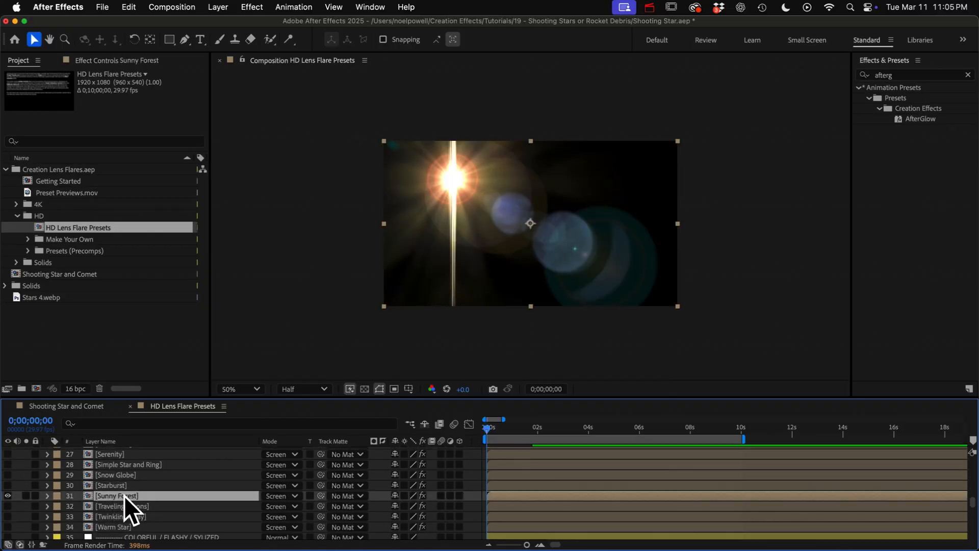
pyautogui.press('super+c')
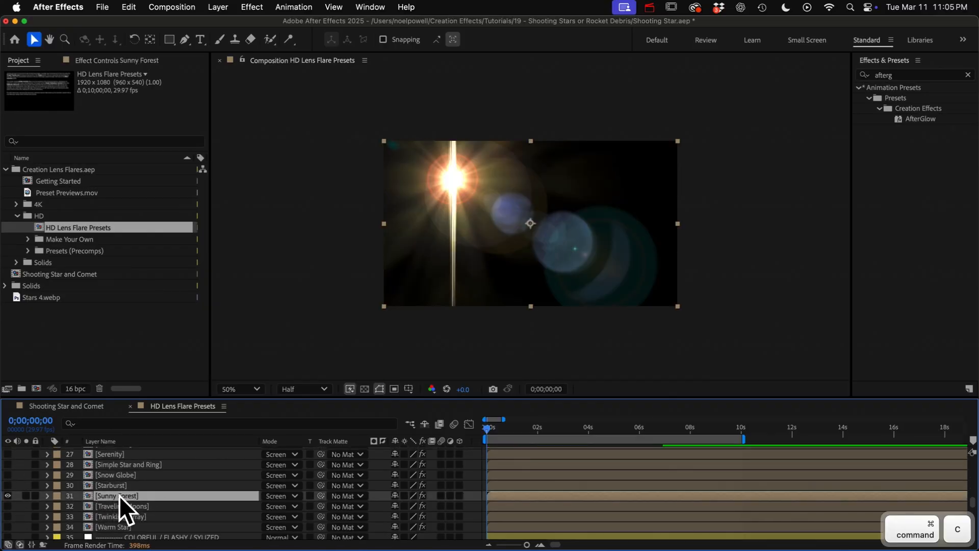
pyautogui.click(70, 407)
pyautogui.press('super+v')
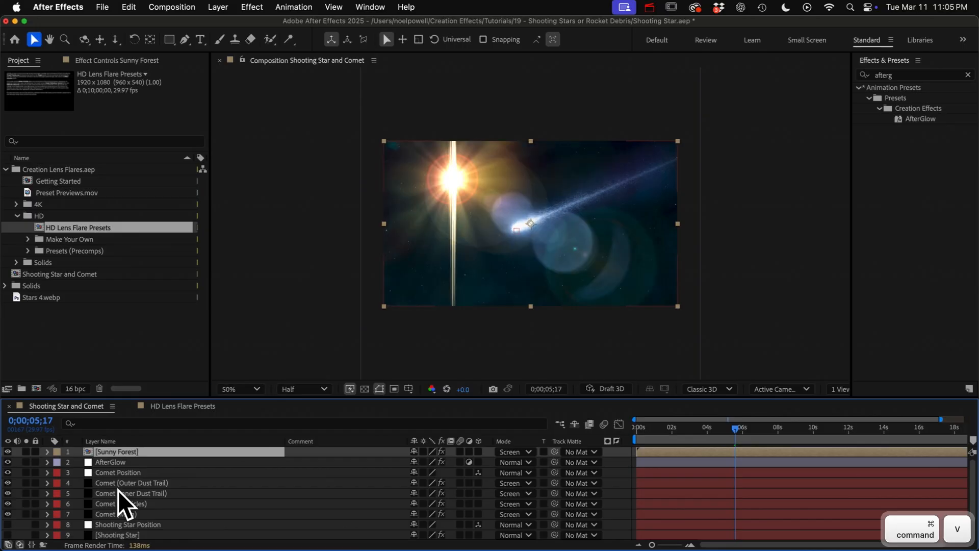
# Examine Sunny Forest's global controls and the settings of the individual flare element layers inside its precomp
pyautogui.click(113, 59)
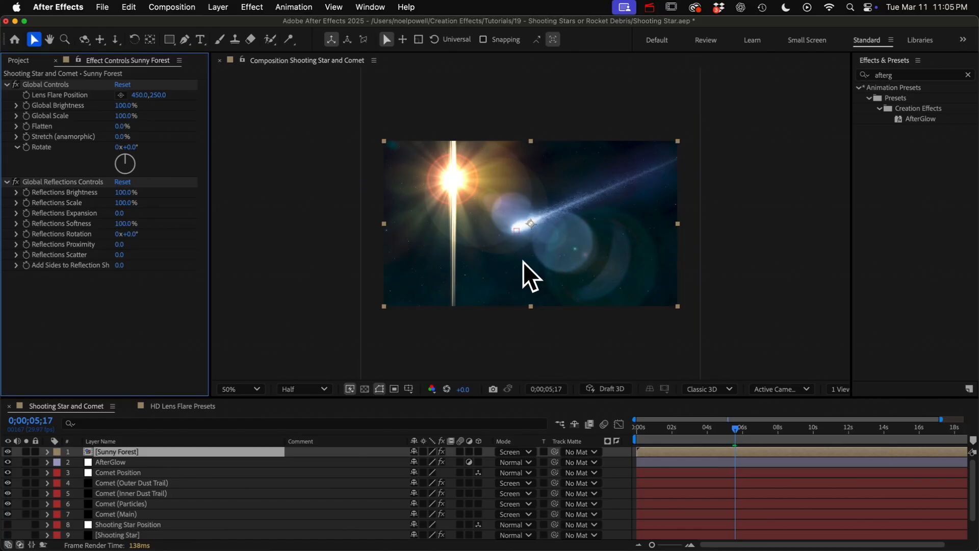
pyautogui.doubleClick(112, 451)
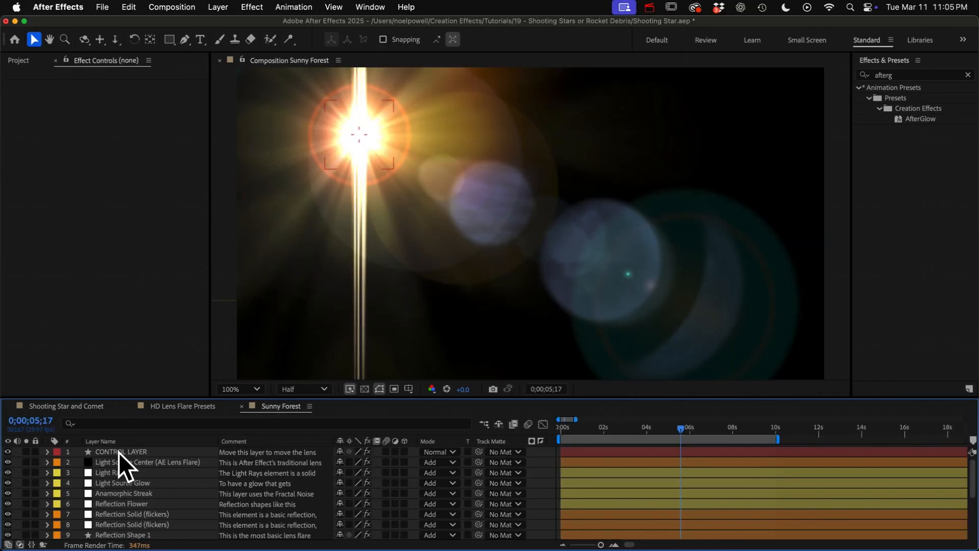
pyautogui.click(102, 483)
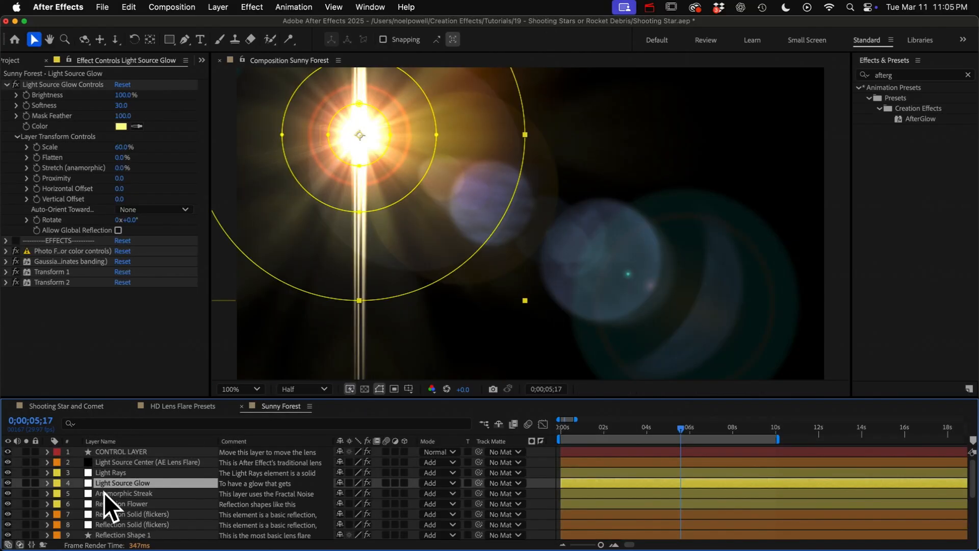
pyautogui.click(104, 493)
pyautogui.click(106, 503)
pyautogui.click(109, 512)
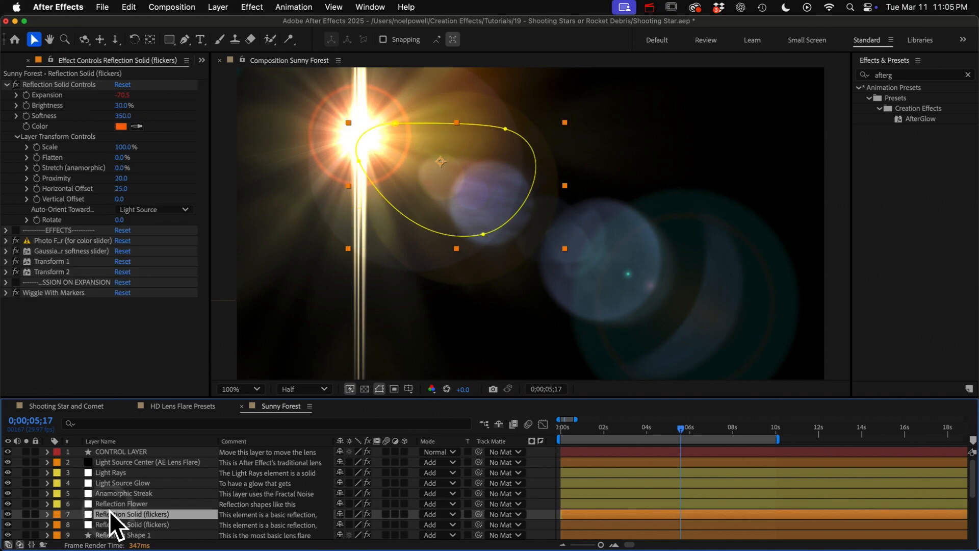
pyautogui.click(112, 503)
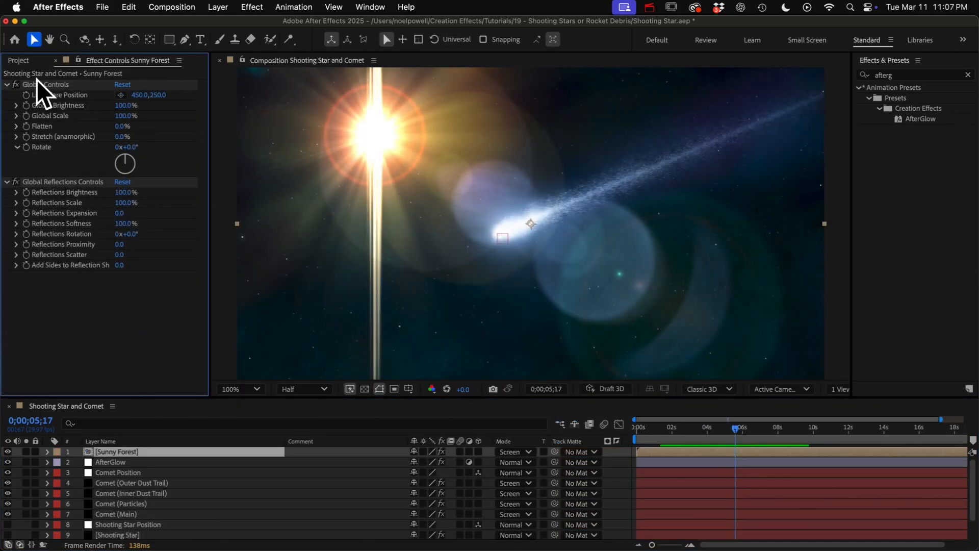
# Move the Sunny Forest flare to the lower right of the comet by setting Lens Flare Position to 1410, 662
pyautogui.click(37, 84)
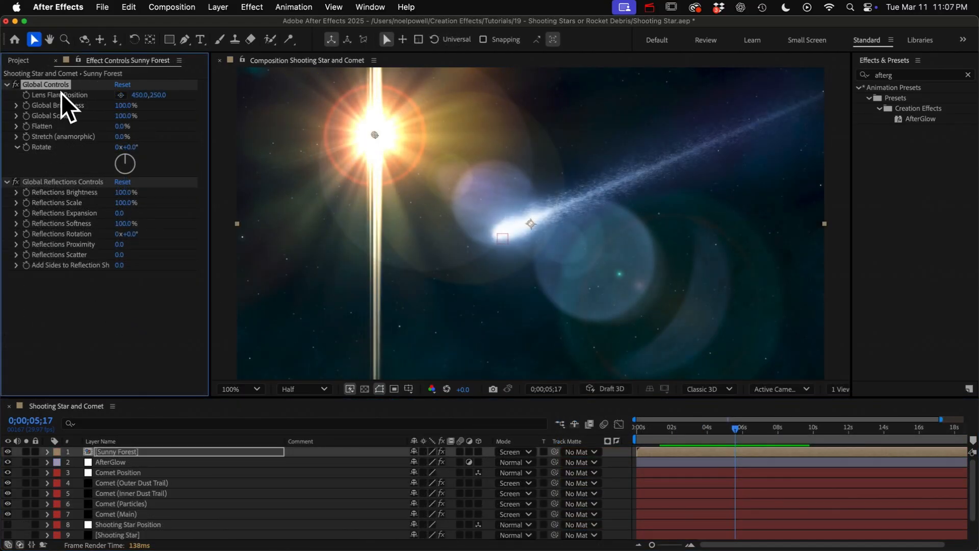
pyautogui.moveTo(134, 98); pyautogui.dragTo(188, 99)
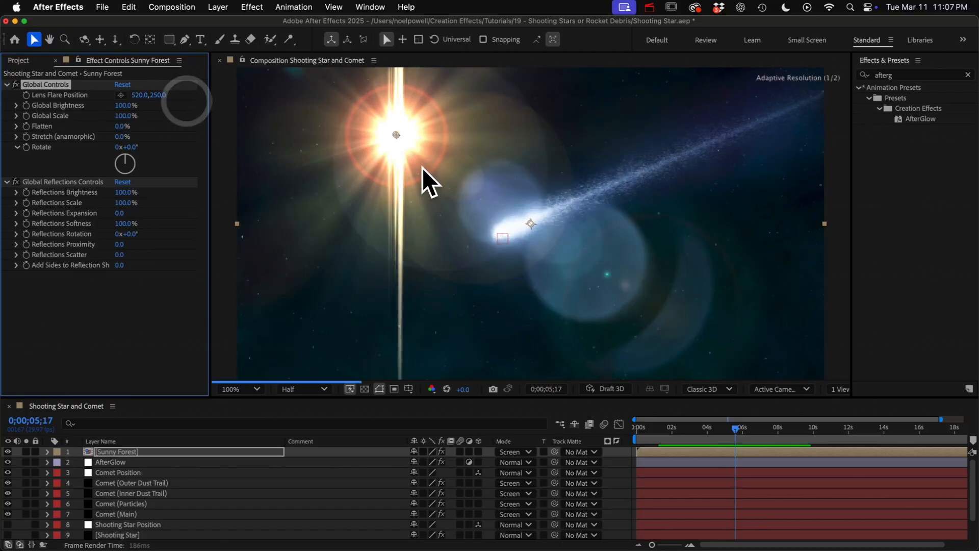
pyautogui.moveTo(398, 135); pyautogui.dragTo(669, 261)
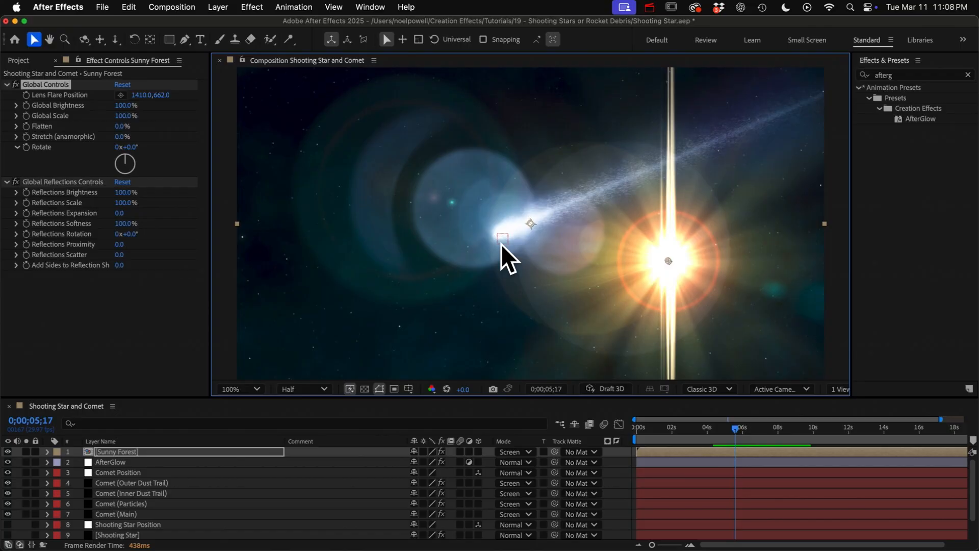
# Add an expression to Sunny Forest's Lens Flare Position whose first line is L=thisComp.layer("Comet Position");
pyautogui.keyDown('alt'); pyautogui.click(26, 95); pyautogui.keyUp('alt')
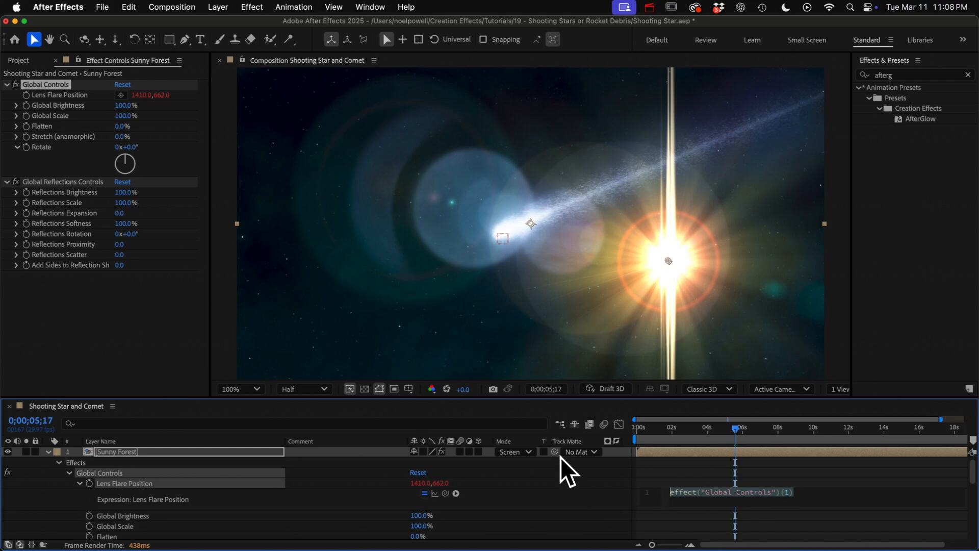
pyautogui.moveTo(575, 399); pyautogui.dragTo(574, 257)
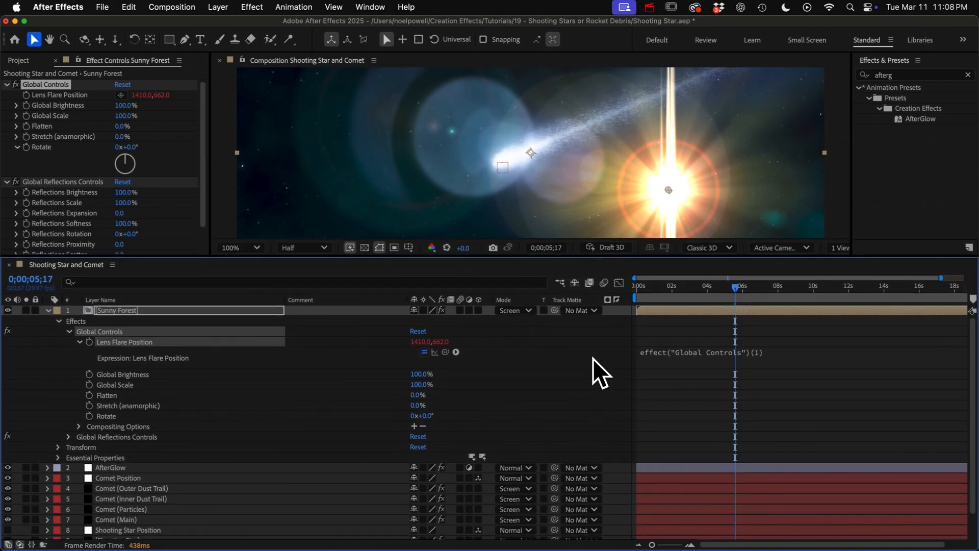
pyautogui.click(673, 354)
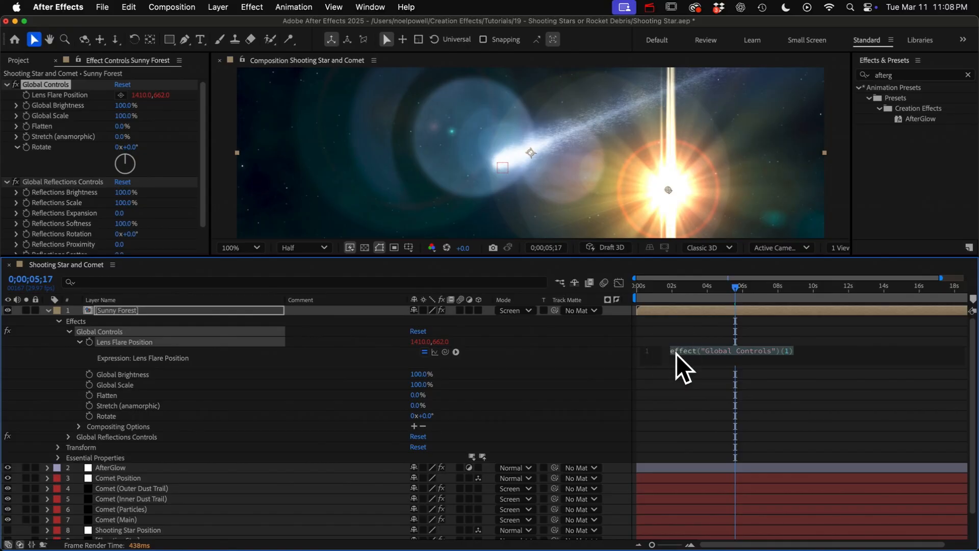
pyautogui.write('L=')
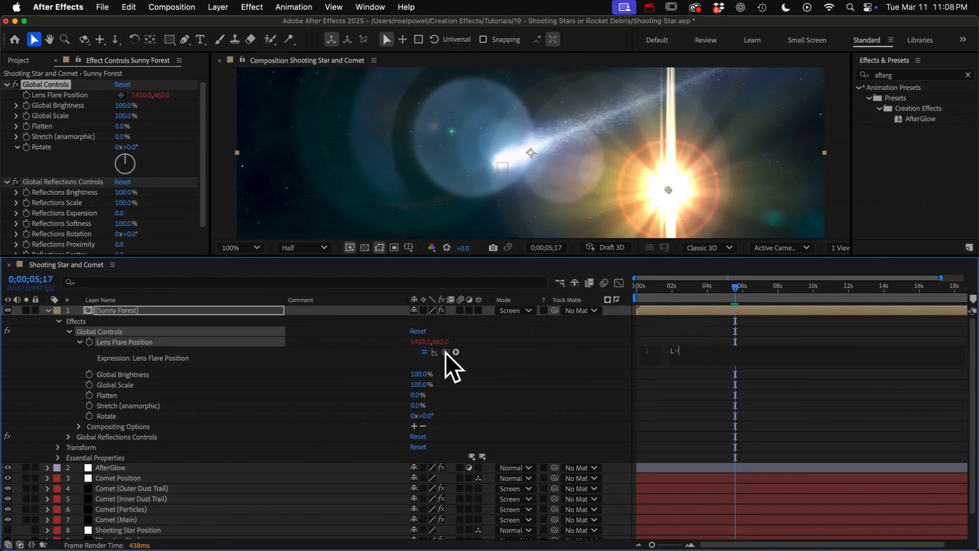
pyautogui.moveTo(445, 353); pyautogui.dragTo(120, 477)
pyautogui.write(';')
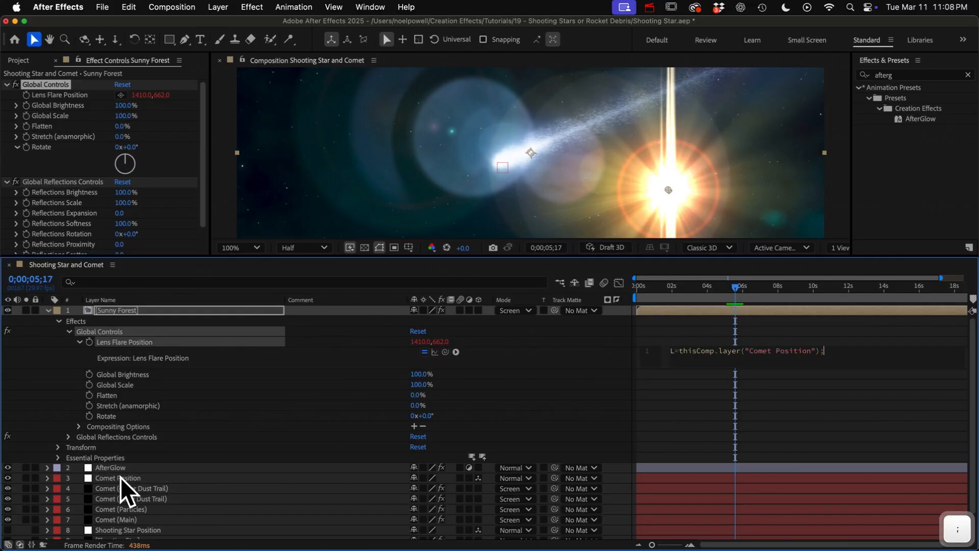
pyautogui.press('Return')
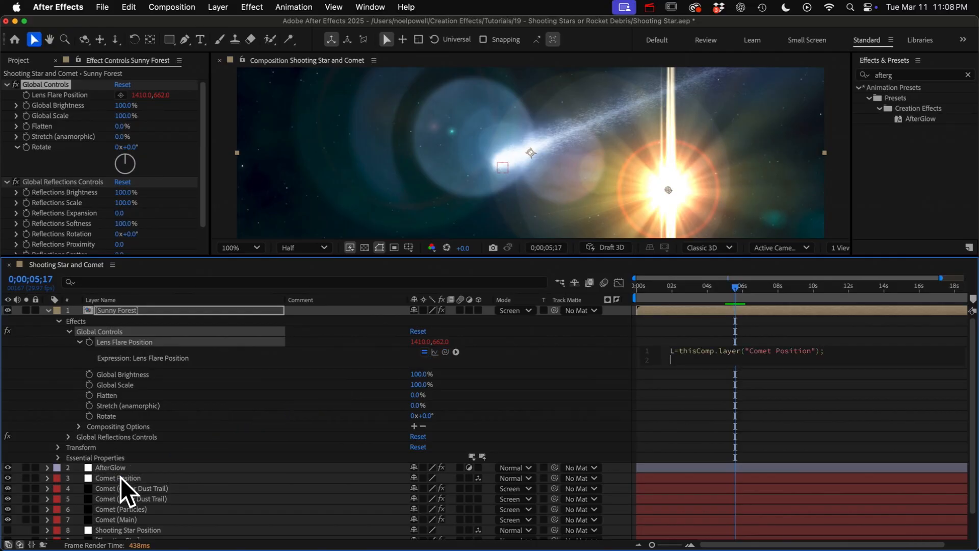
# Complete the Lens Flare Position expression with the second line L.toComp([0,0,0]); and apply it
pyautogui.write('L.')
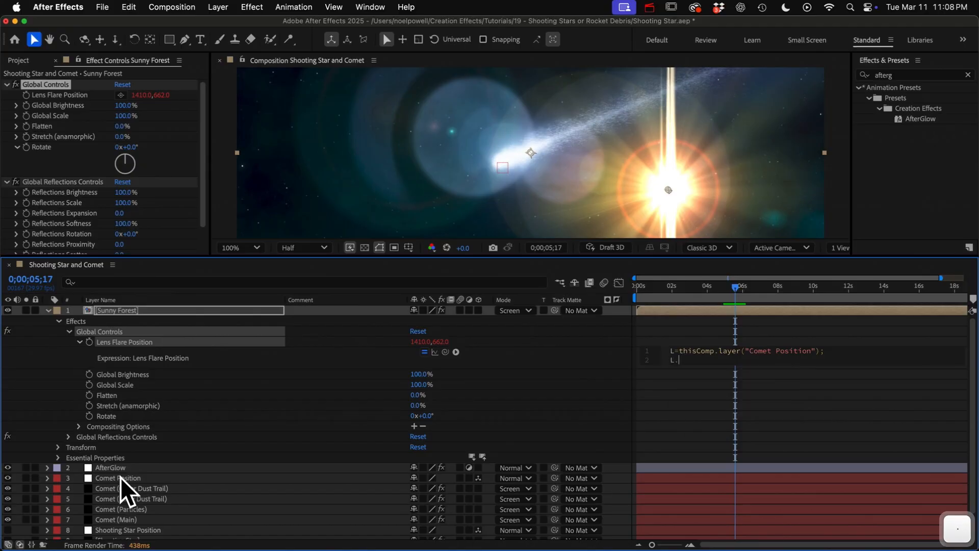
pyautogui.write('toComp')
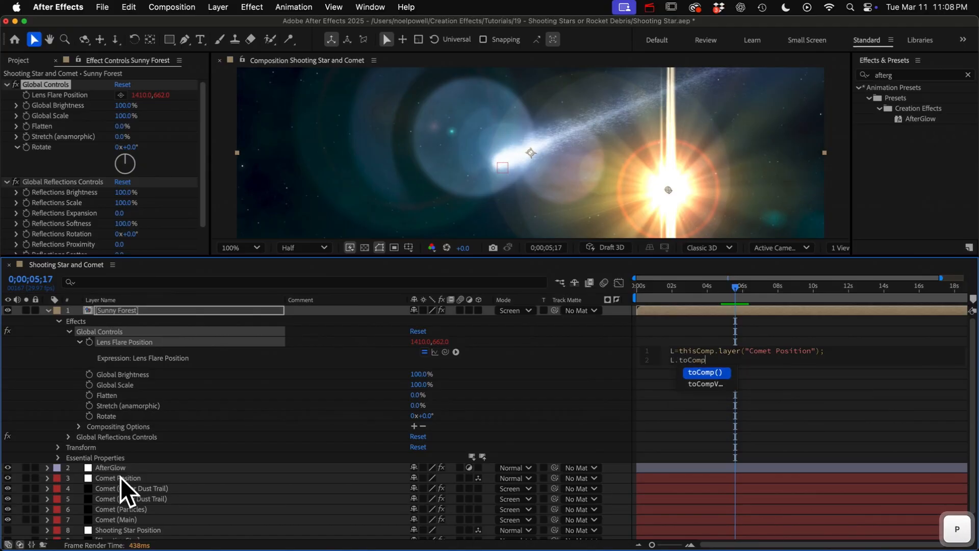
pyautogui.write('(')
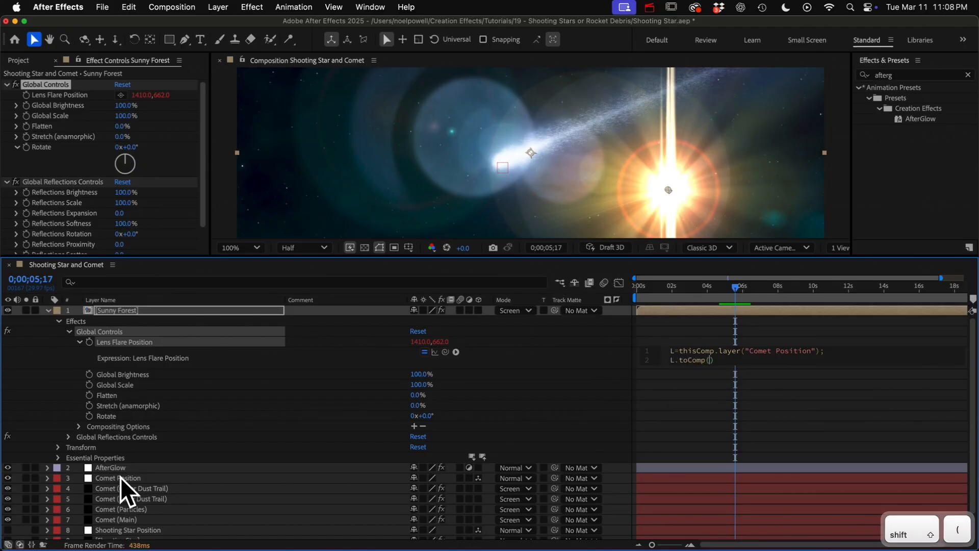
pyautogui.write('[')
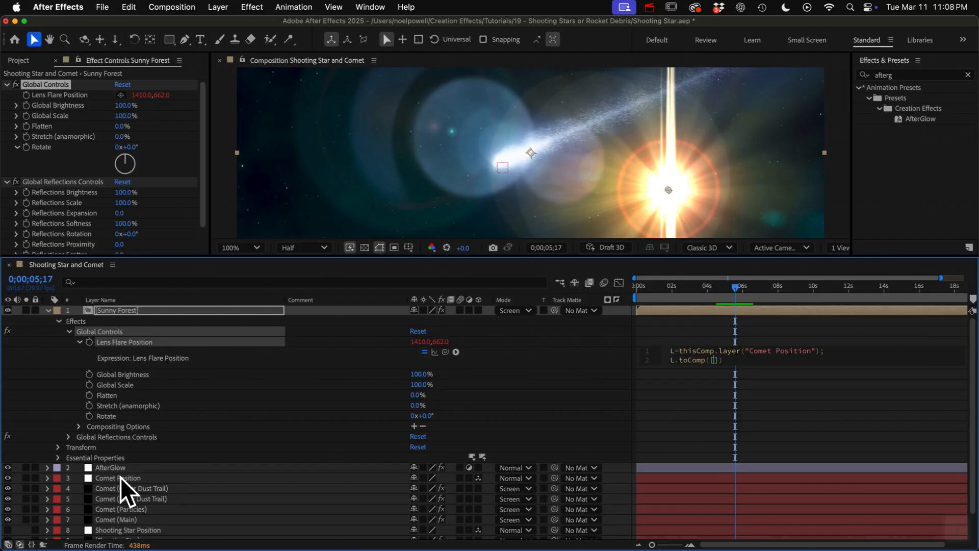
pyautogui.write('0,0,0])')
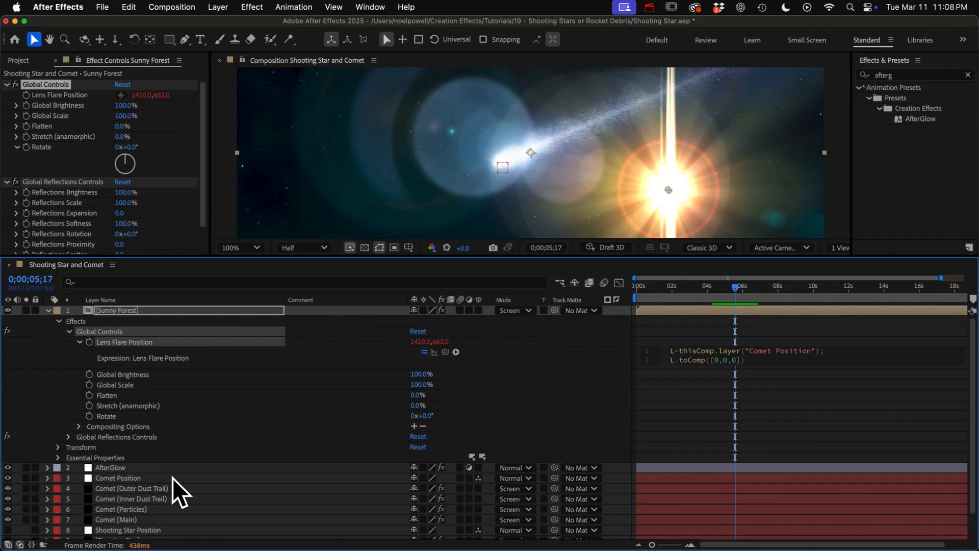
pyautogui.write(';')
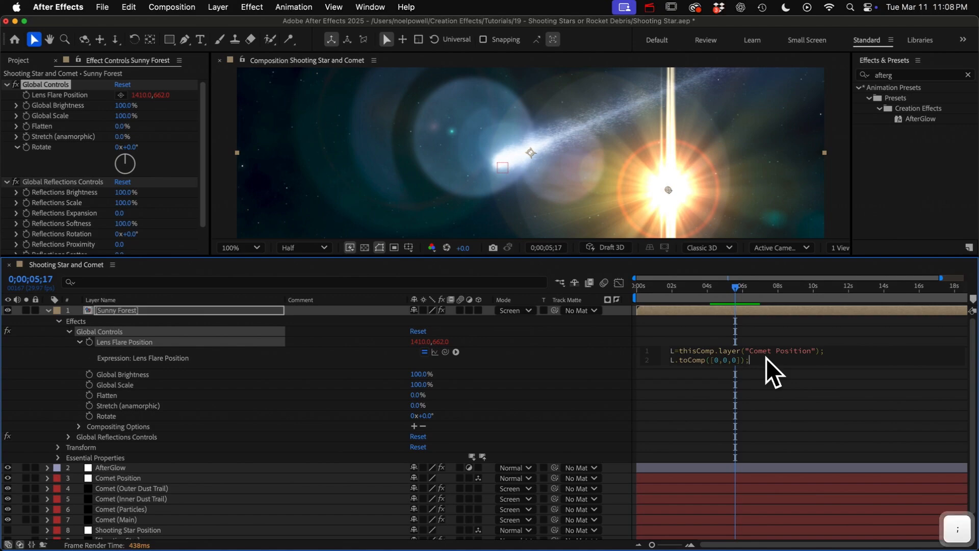
pyautogui.click(776, 338)
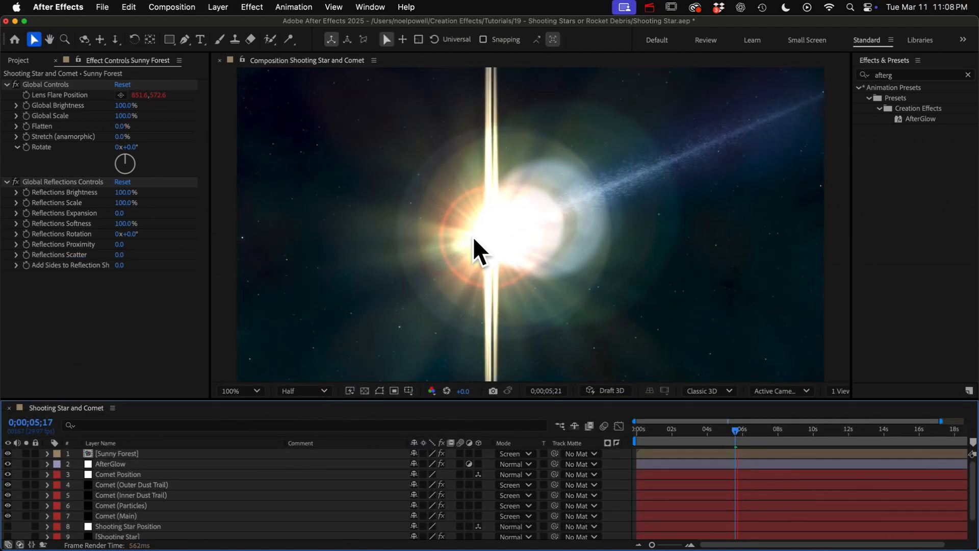
# Preview the flare's motion, then select the Comet Position null and briefly hide and show it to examine its alignment with the flare
pyautogui.press('space')
pyautogui.press('space')
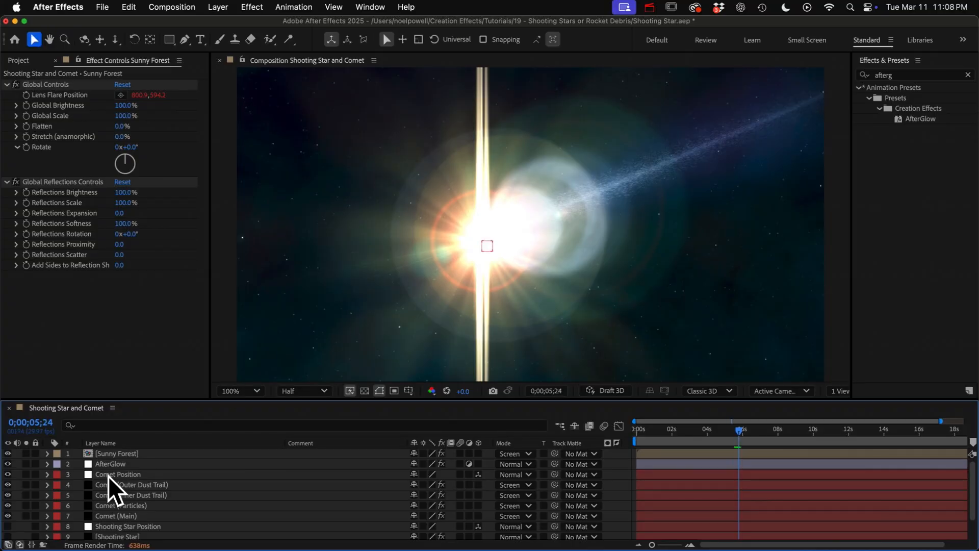
pyautogui.scroll(-1, 122, 477)
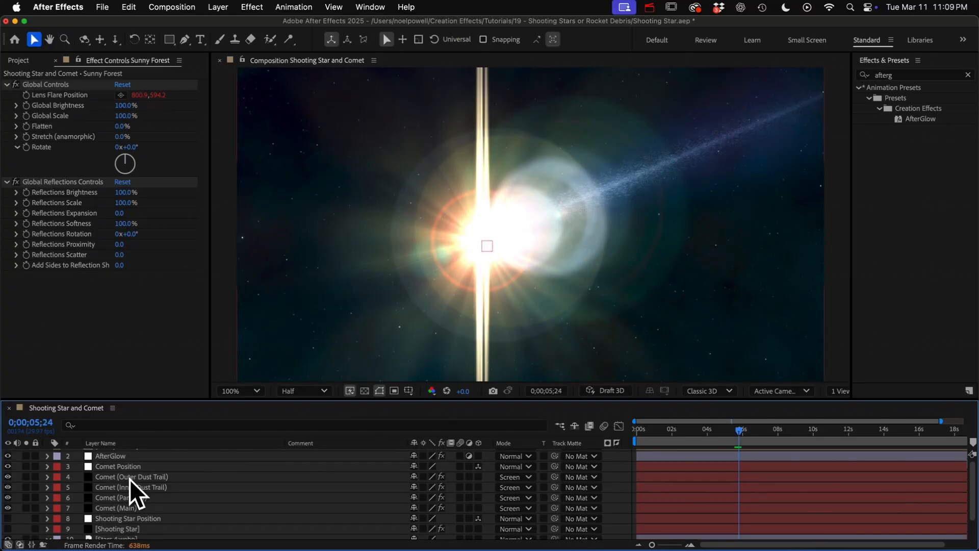
pyautogui.click(127, 467)
pyautogui.scroll(1, 133, 472)
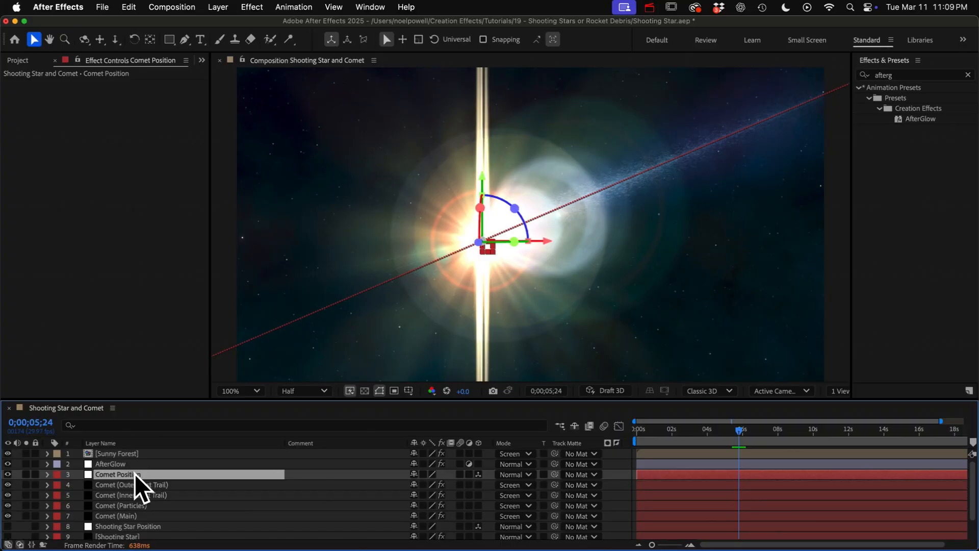
pyautogui.click(8, 474)
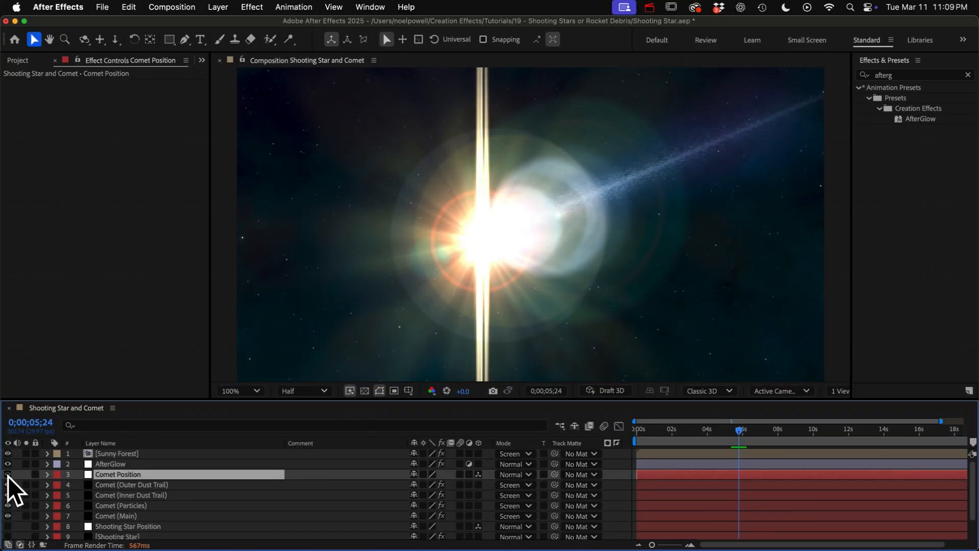
pyautogui.click(8, 474)
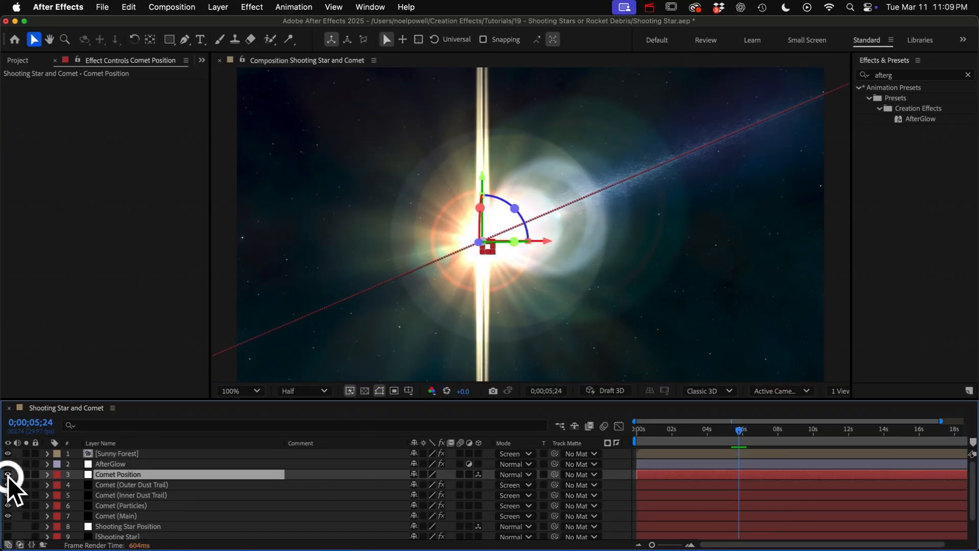
# Apply the Tritone effect to the Sunny Forest layer and set its Midtones color to a dark blue with hue 213°
pyautogui.click(118, 452)
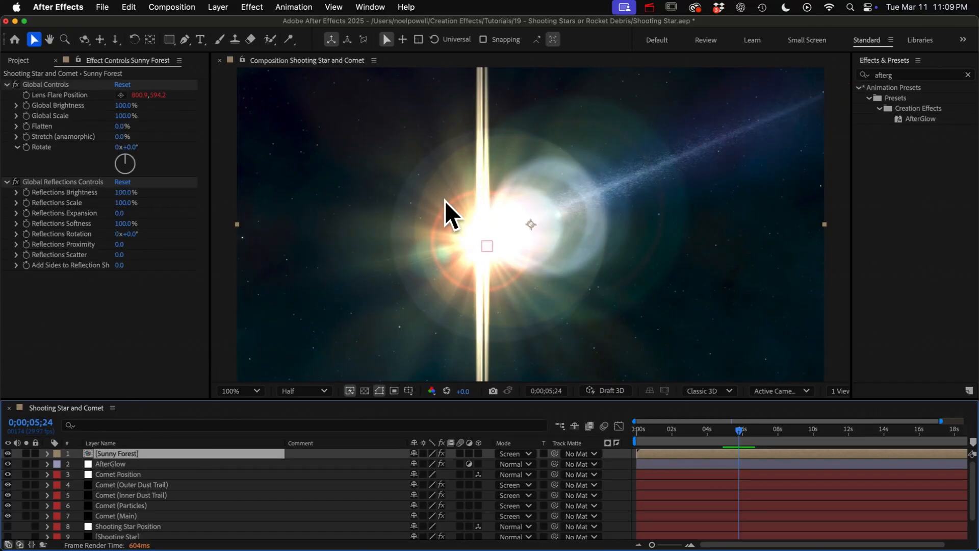
pyautogui.moveTo(909, 75); pyautogui.dragTo(838, 65)
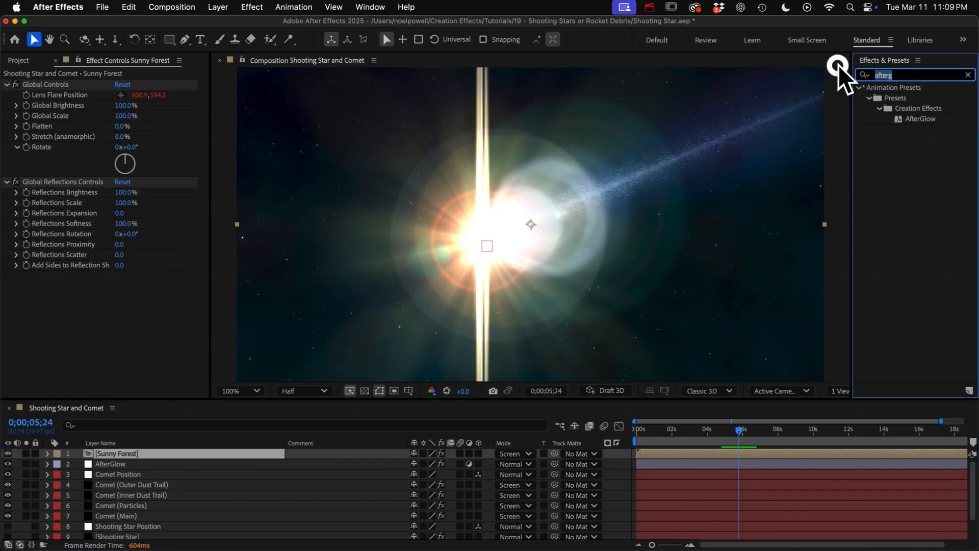
pyautogui.write('trit')
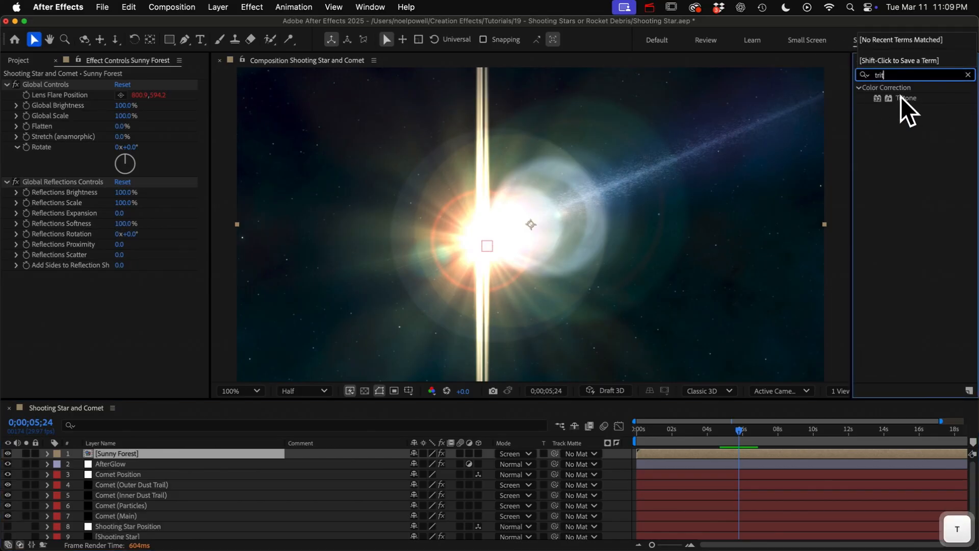
pyautogui.moveTo(900, 96); pyautogui.dragTo(173, 332)
pyautogui.click(121, 296)
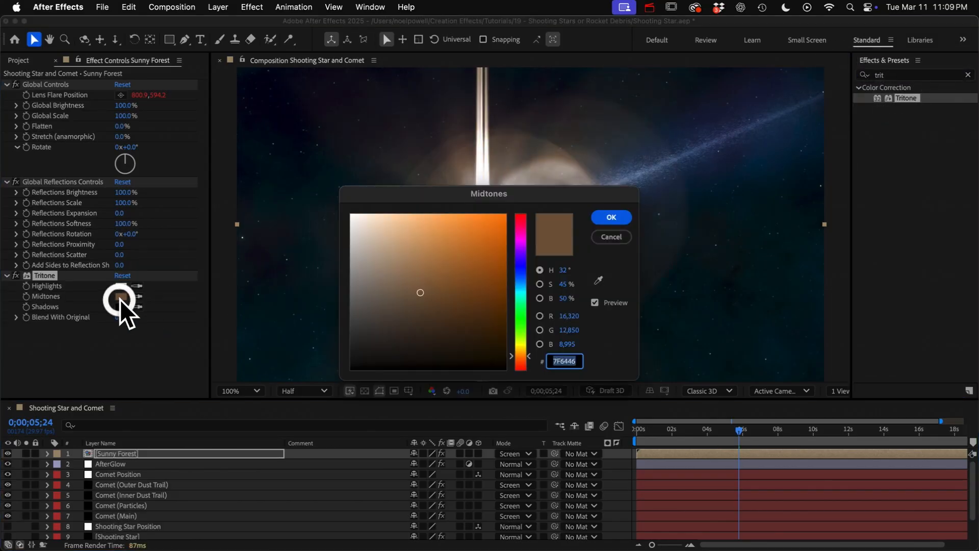
pyautogui.click(520, 277)
pyautogui.click(448, 291)
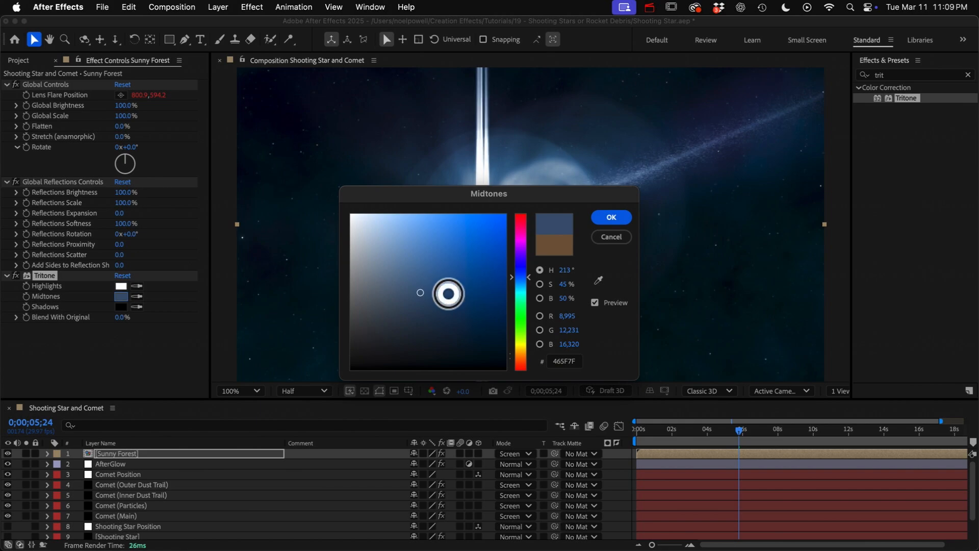
pyautogui.click(611, 217)
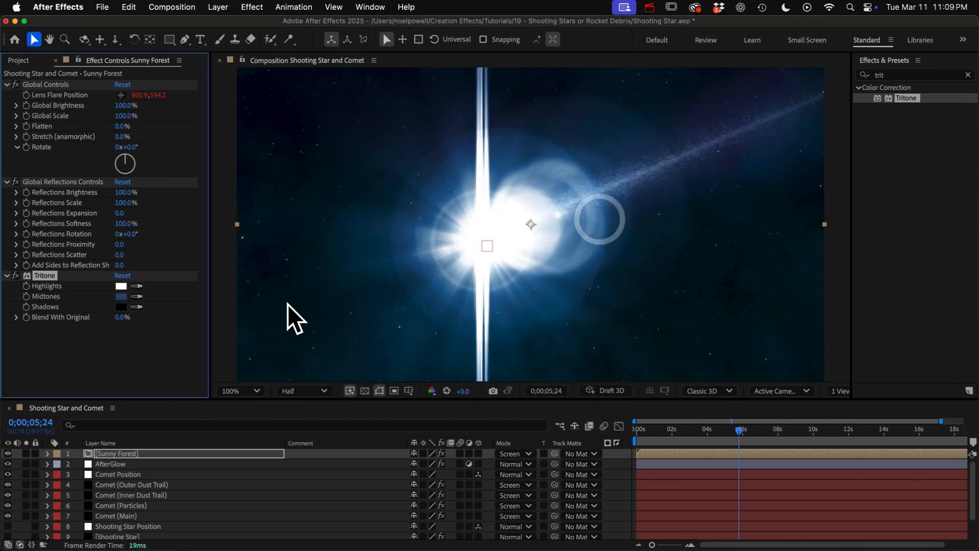
# Dim the Sunny Forest flare by setting Global Brightness to 30% and the layer's Opacity to 30%
pyautogui.click(125, 106)
pyautogui.write('30')
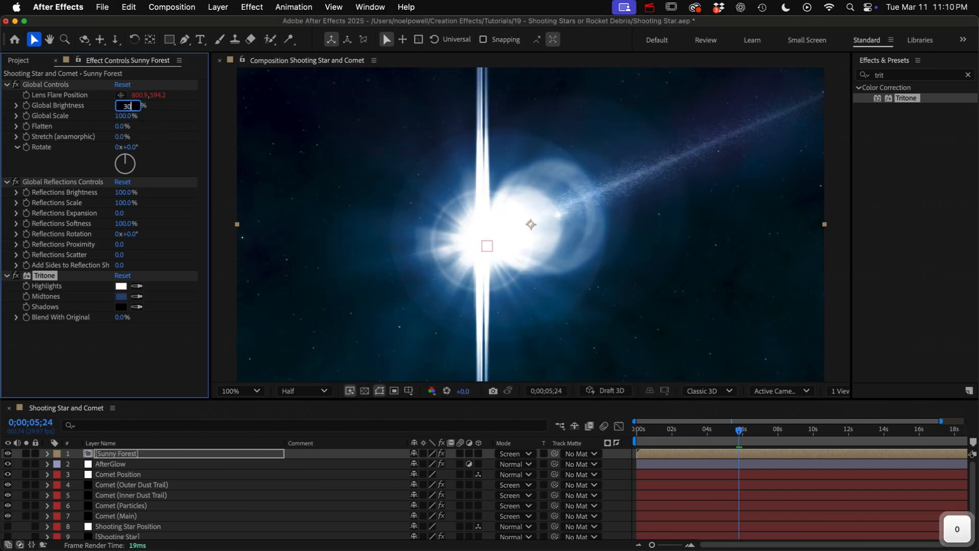
pyautogui.press('Return')
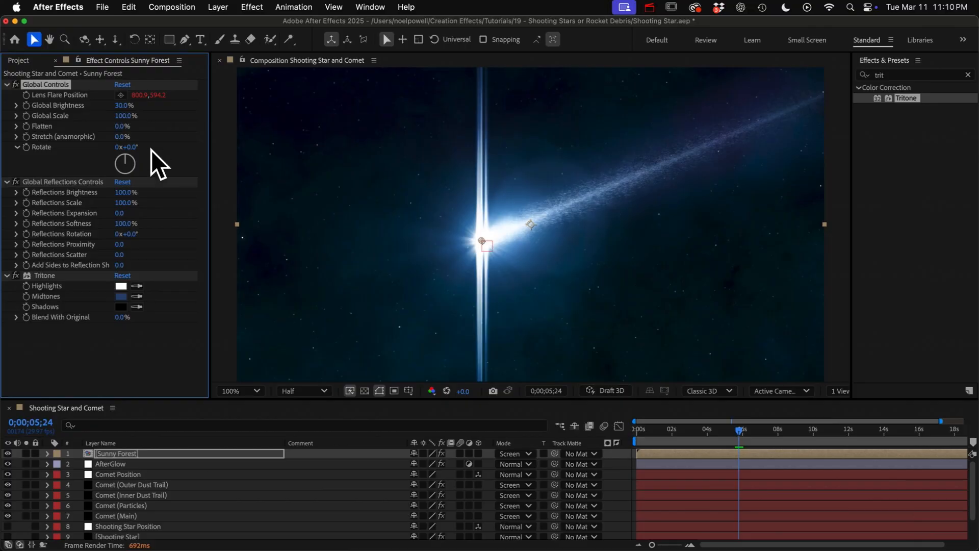
pyautogui.press('t')
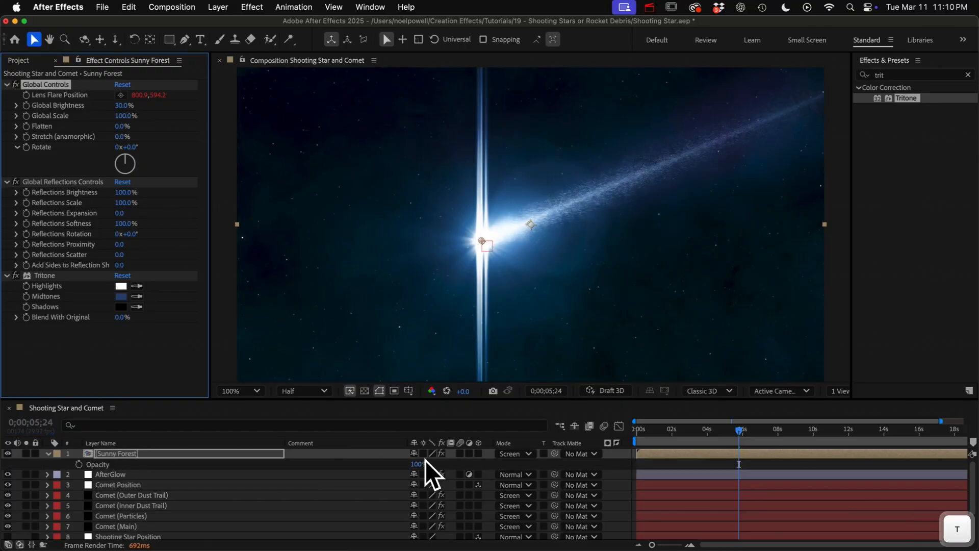
pyautogui.click(417, 463)
pyautogui.write('30')
pyautogui.press('Return')
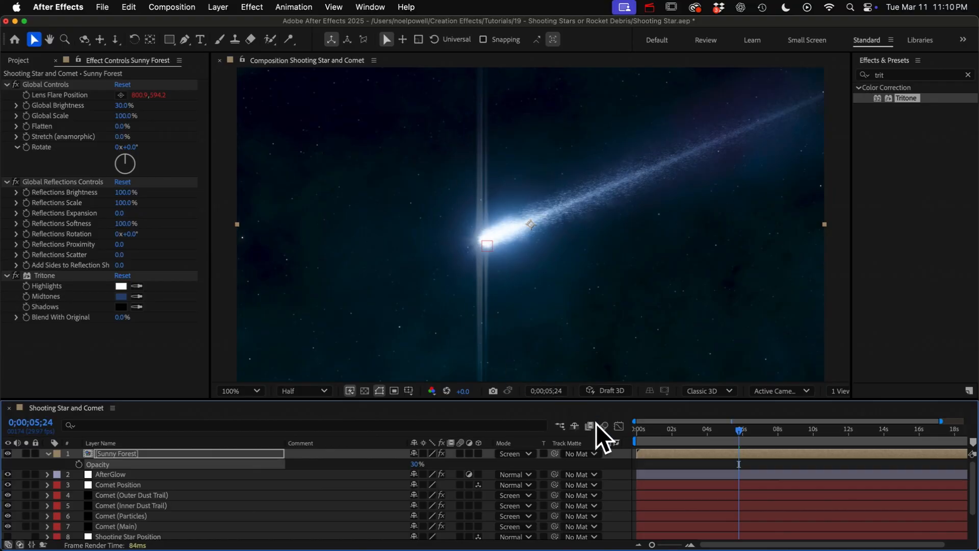
# At 0;00;03;16, set Sunny Forest's Reflections Brightness to 250% and its global Rotate to 10°
pyautogui.click(699, 431)
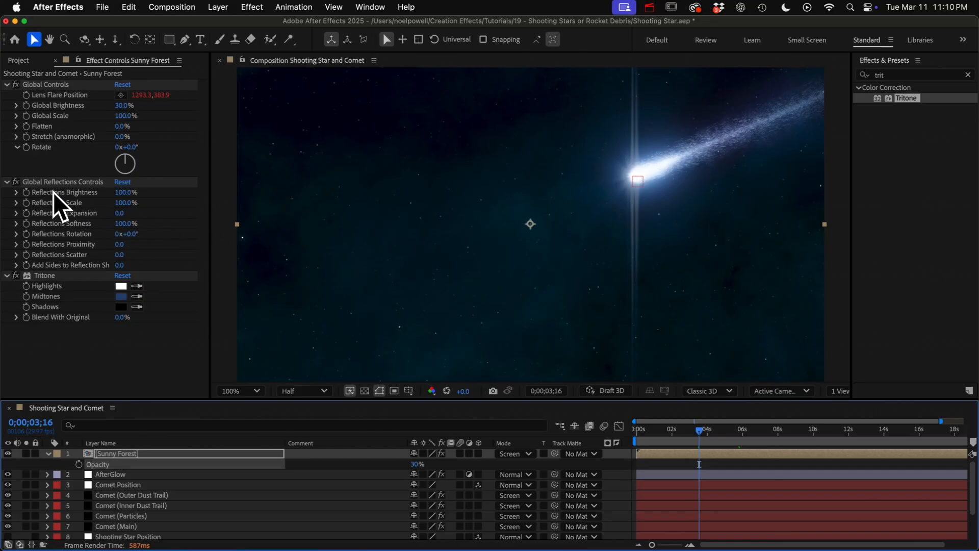
pyautogui.click(125, 192)
pyautogui.write('250')
pyautogui.press('Return')
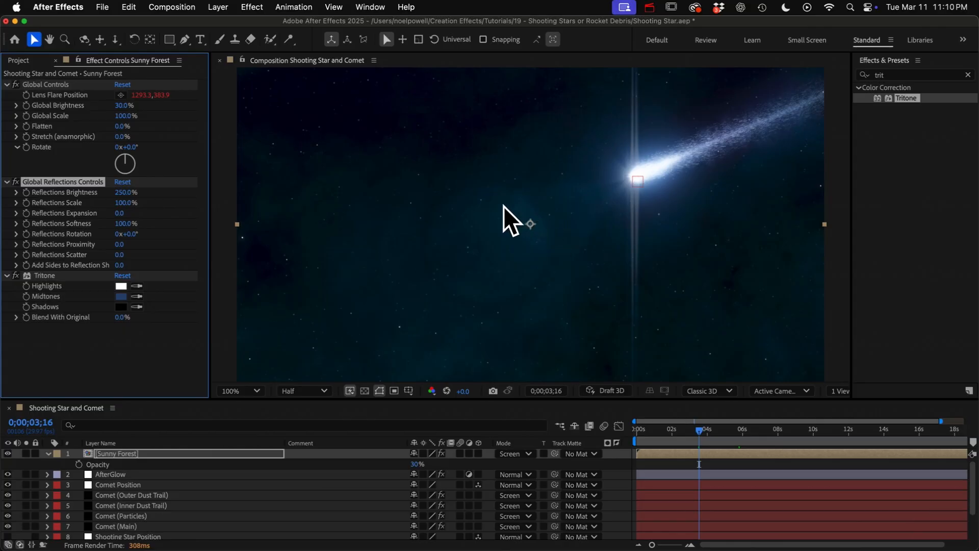
pyautogui.moveTo(134, 148); pyautogui.dragTo(133, 148)
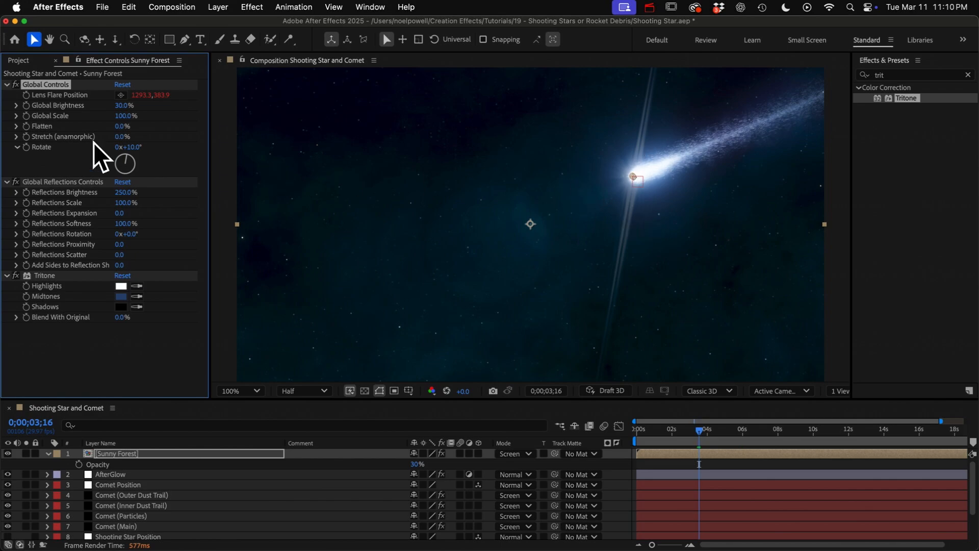
# Make the flare flicker by adding the expression wiggle(3,15) to Sunny Forest's Global Brightness
pyautogui.keyDown('alt'); pyautogui.click(26, 105); pyautogui.keyUp('alt')
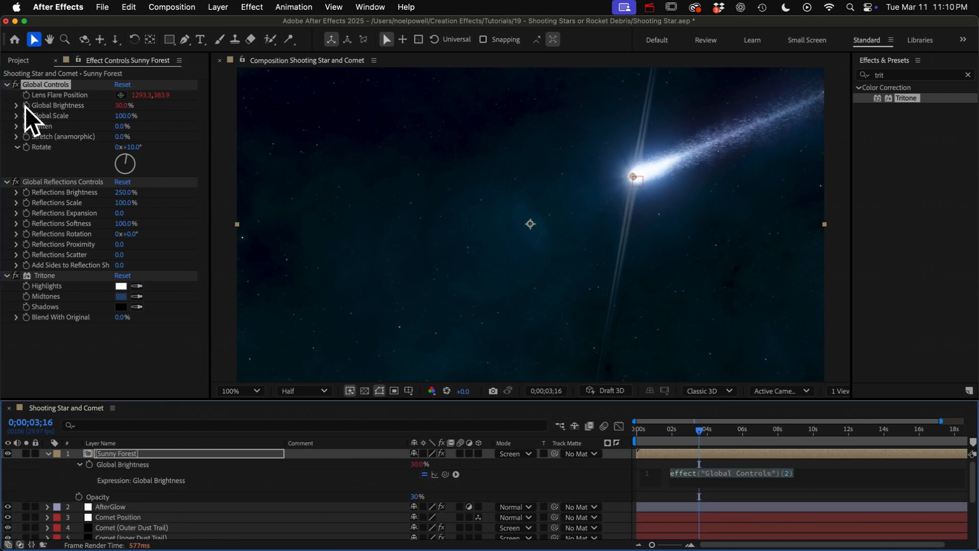
pyautogui.write('w')
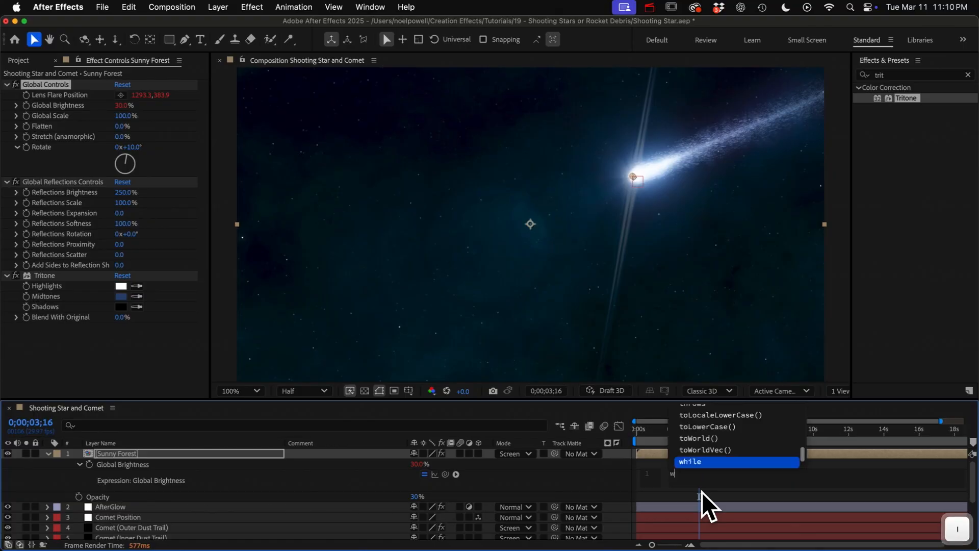
pyautogui.write('iggle(3,15')
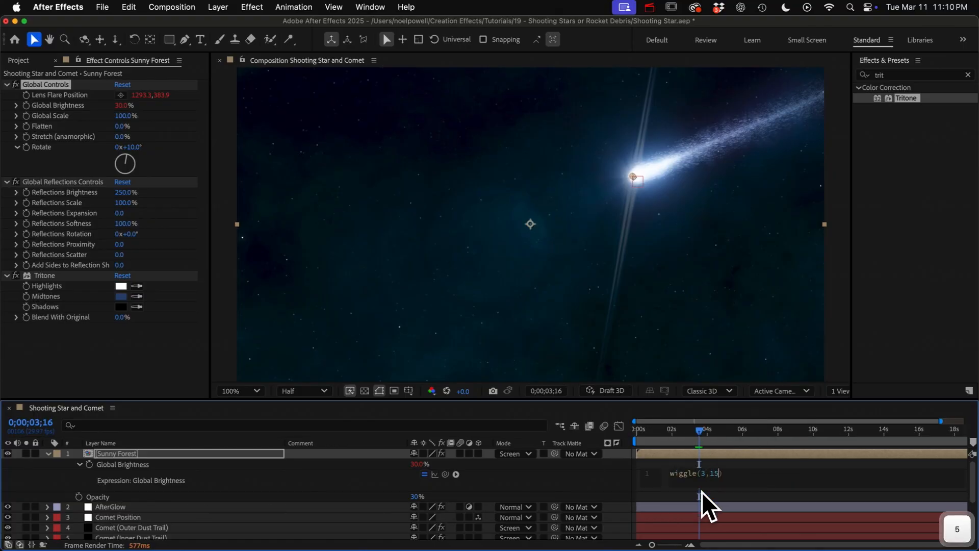
pyautogui.click(613, 476)
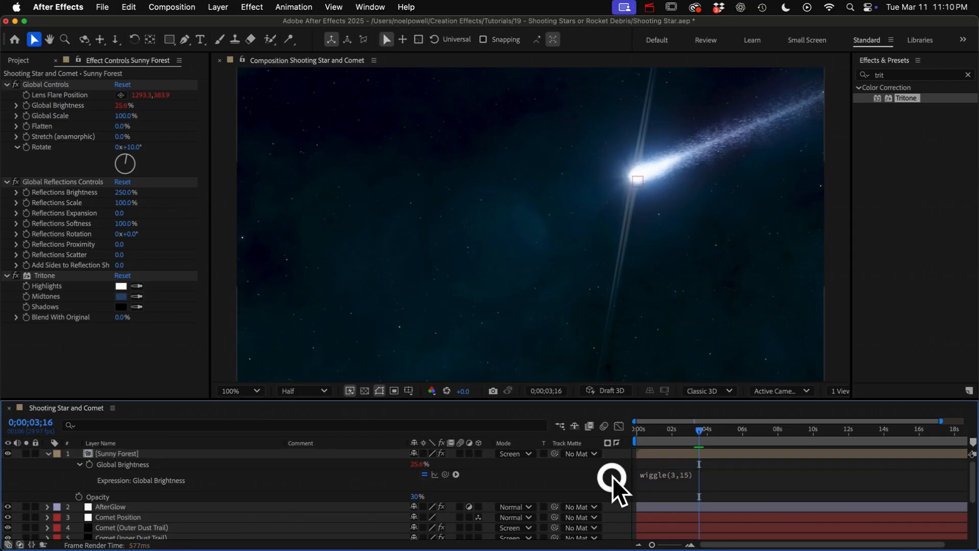
# Play a preview of the comet with its flickering lens flare
pyautogui.press('space')
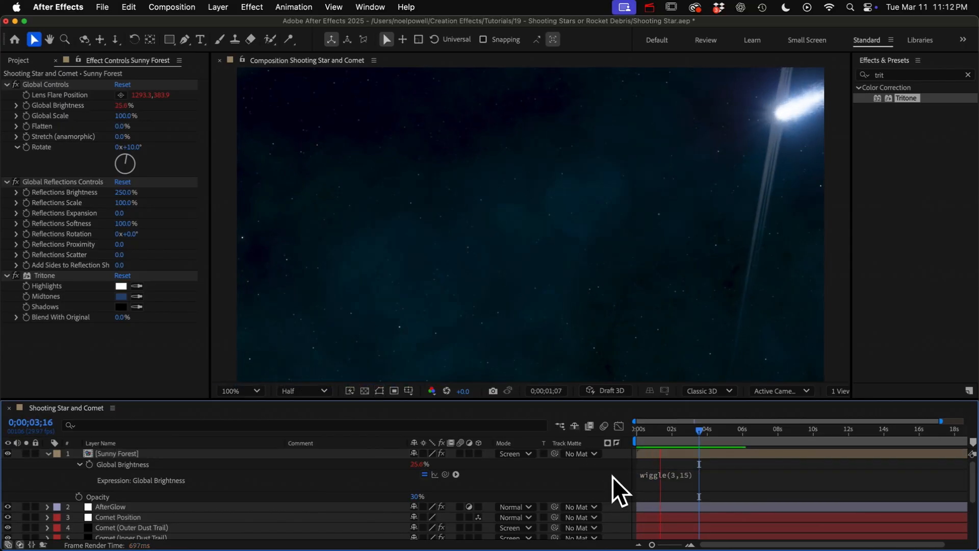
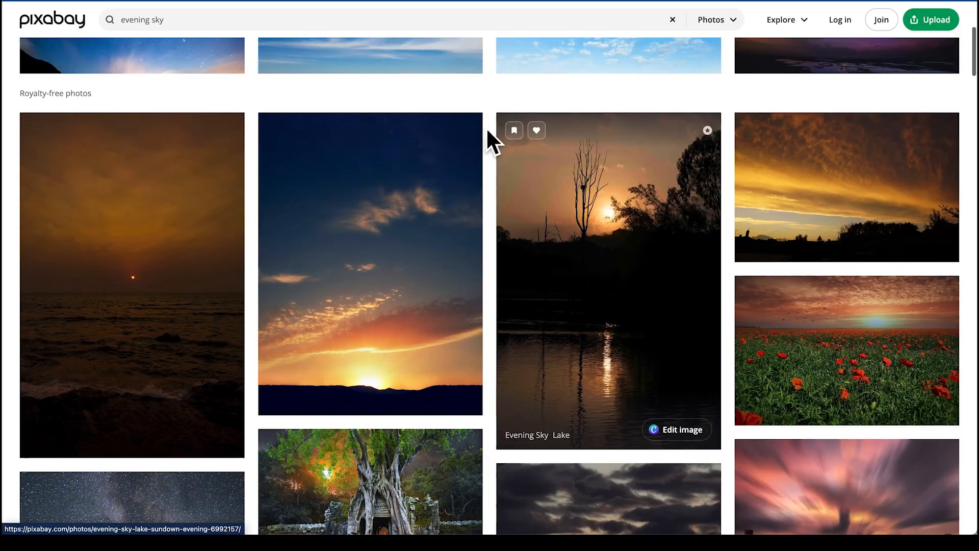
# Open the vertical sunset photo with dark hills on Pixabay and download it as the 3272×4408 JPG
pyautogui.click(361, 280)
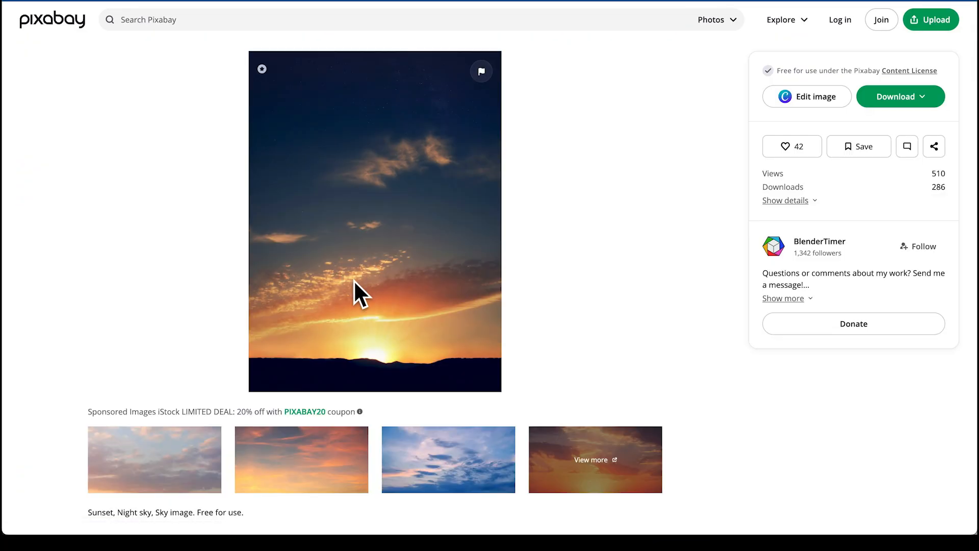
pyautogui.click(897, 98)
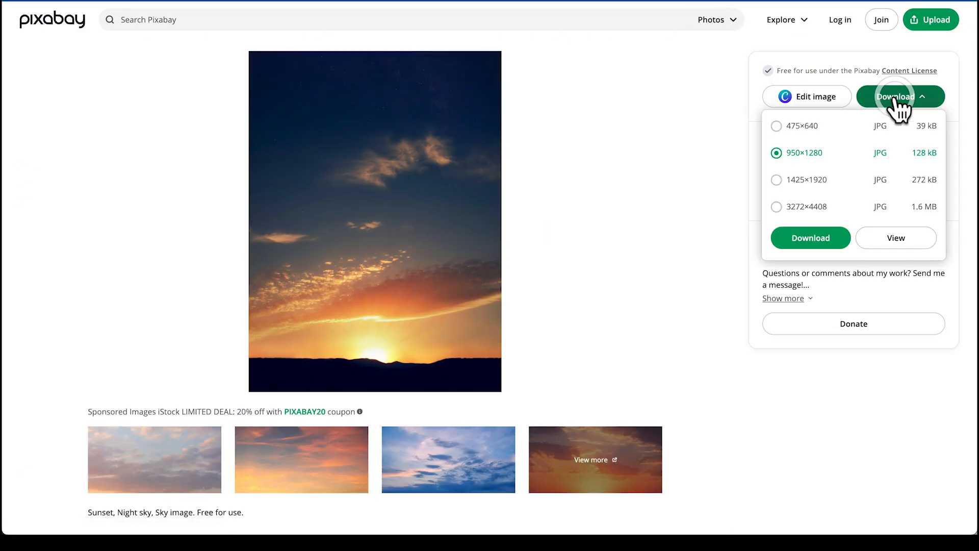
pyautogui.click(802, 211)
pyautogui.click(812, 236)
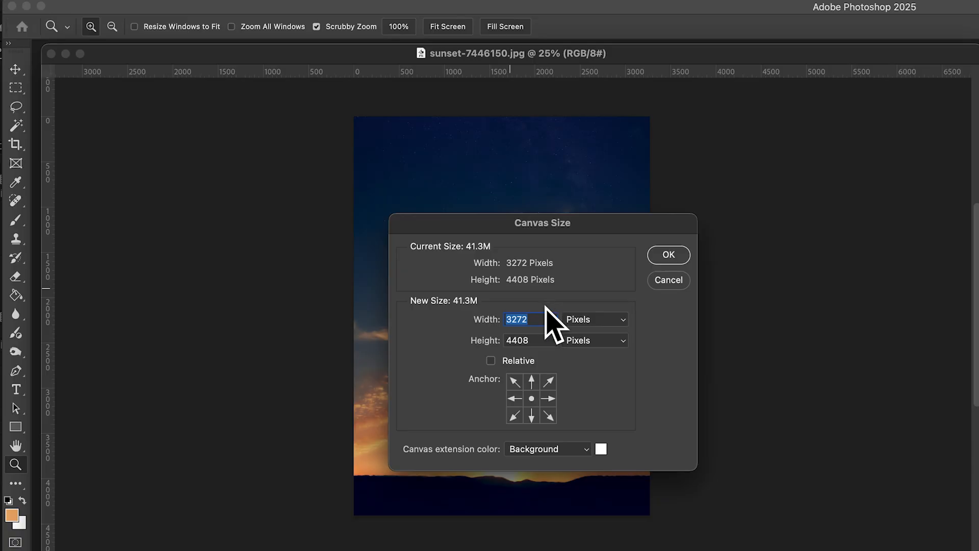
# In Photoshop, extend the sunset image's canvas width to 7000 pixels, adding all new space to the right of the photo
pyautogui.click(514, 399)
pyautogui.write('7000')
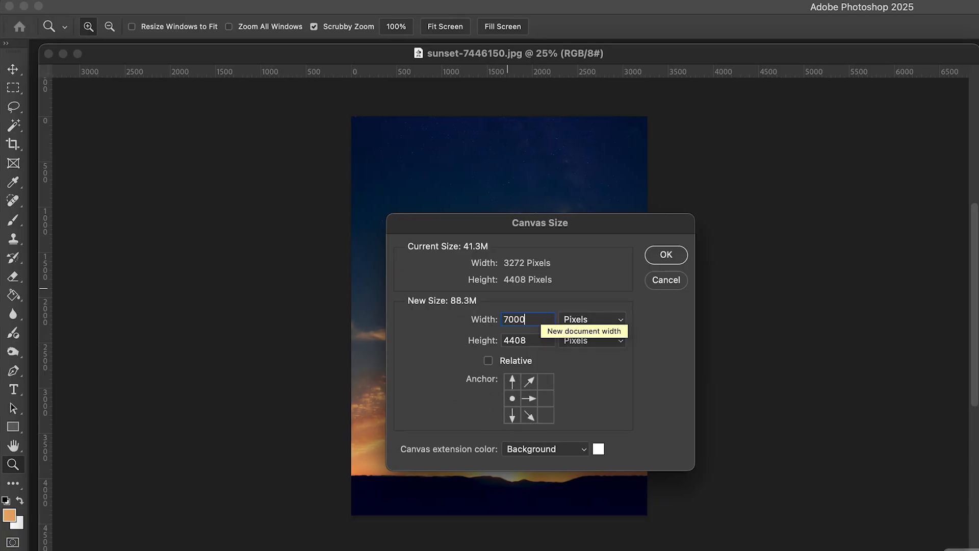
pyautogui.press('Return')
pyautogui.hscroll(5, 485, 294)
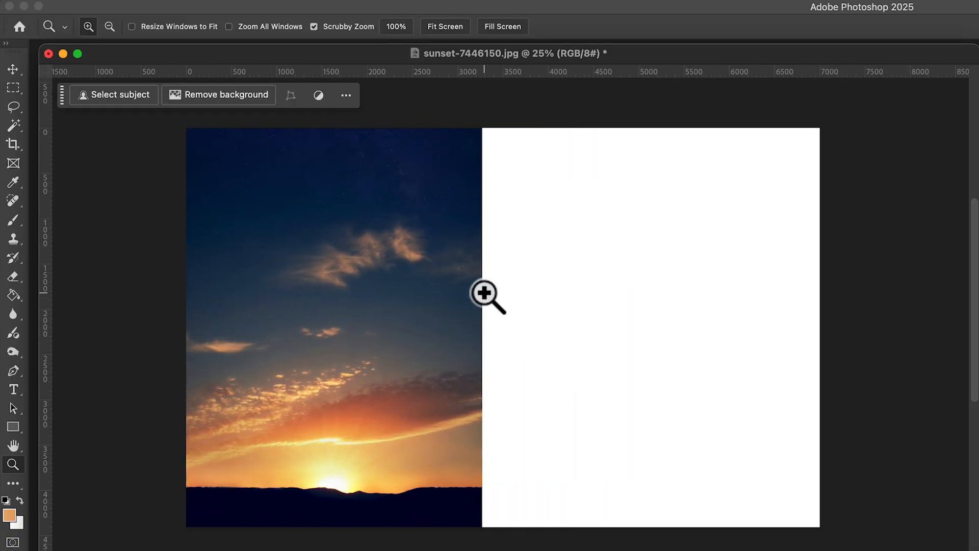
# Select the blank canvas area with a slight overlap onto the photo, fill it using Generative Fill without a prompt, and switch to another variation
pyautogui.press('m')
pyautogui.moveTo(480, 128); pyautogui.dragTo(874, 531)
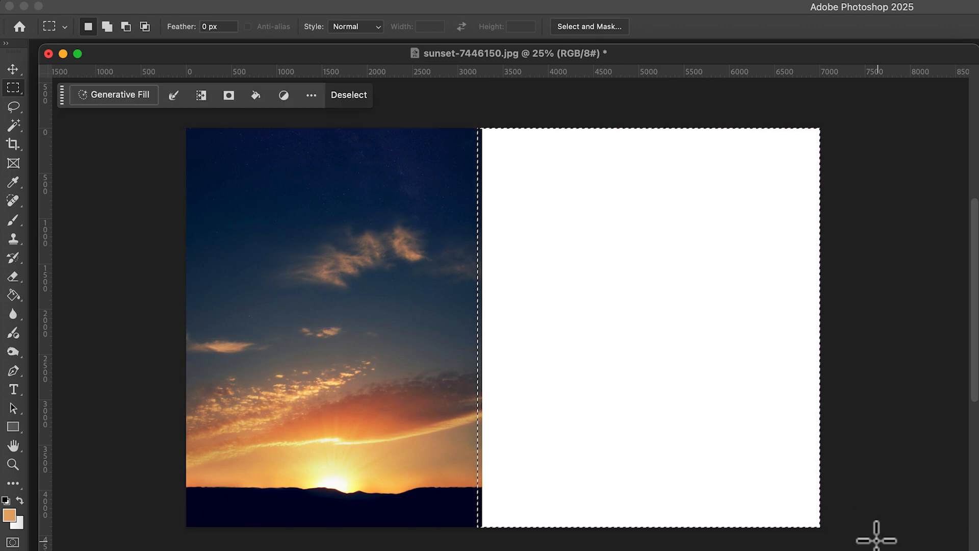
pyautogui.click(124, 98)
pyautogui.click(384, 94)
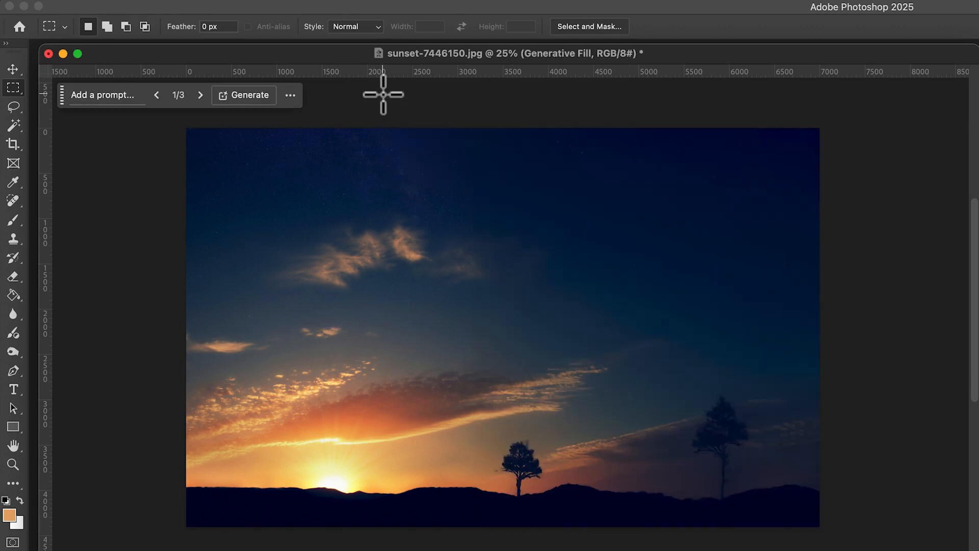
pyautogui.click(200, 94)
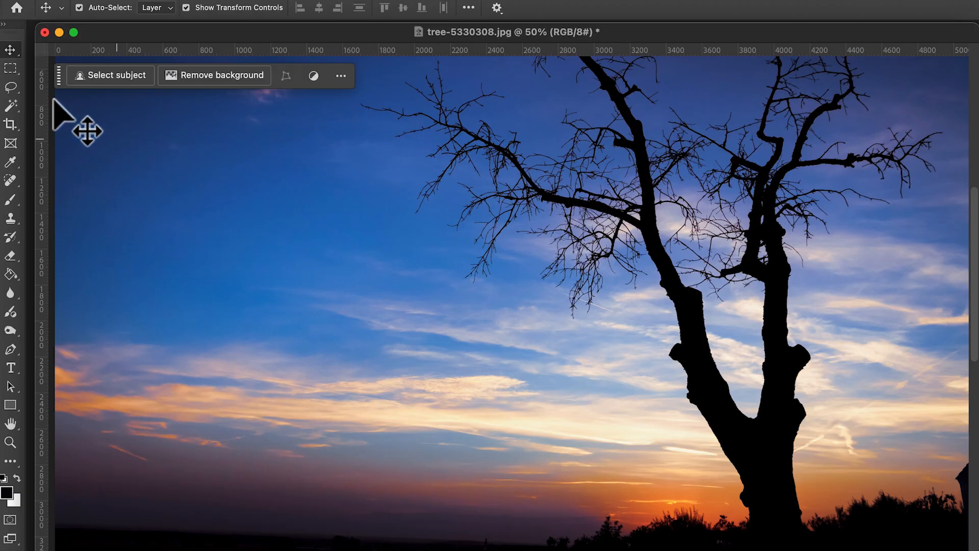
# Select the black tree and ground silhouette with the Magic Wand at a tolerance of 70, and check the branches up close
pyautogui.moveTo(11, 106); pyautogui.dragTo(85, 136)
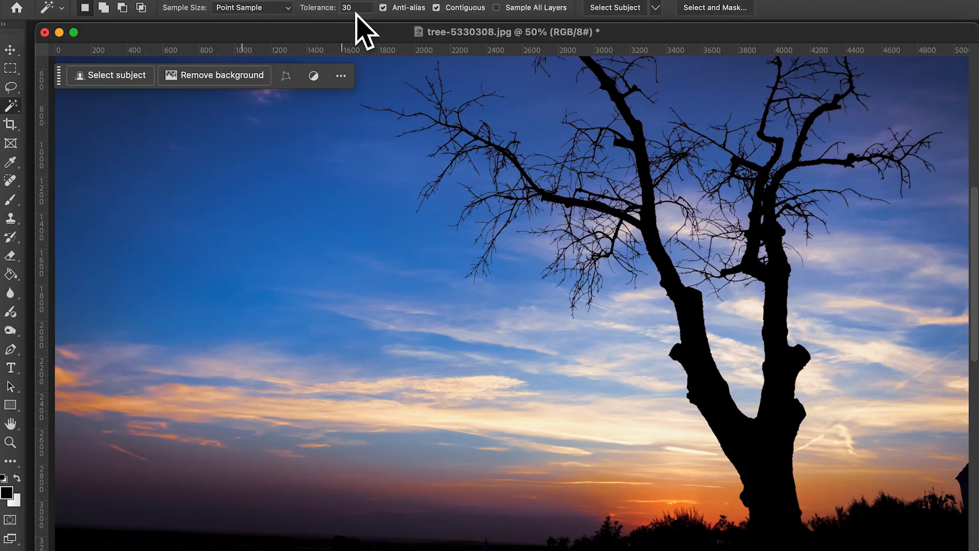
pyautogui.click(325, 8)
pyautogui.write('70')
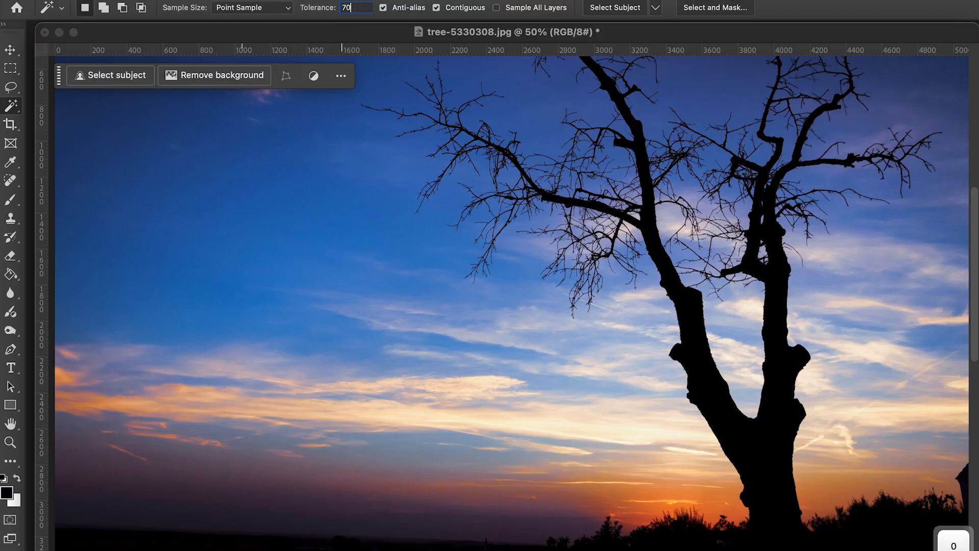
pyautogui.press('Return')
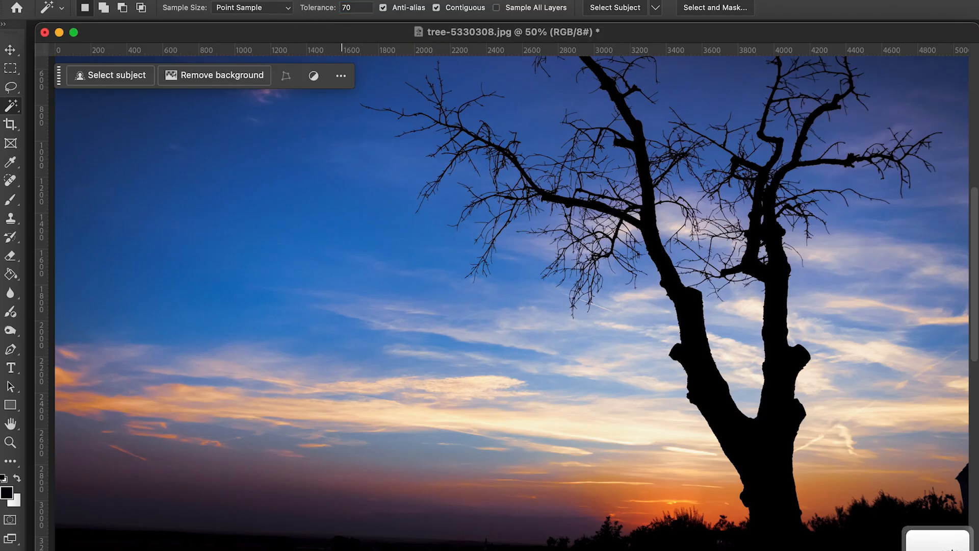
pyautogui.click(687, 323)
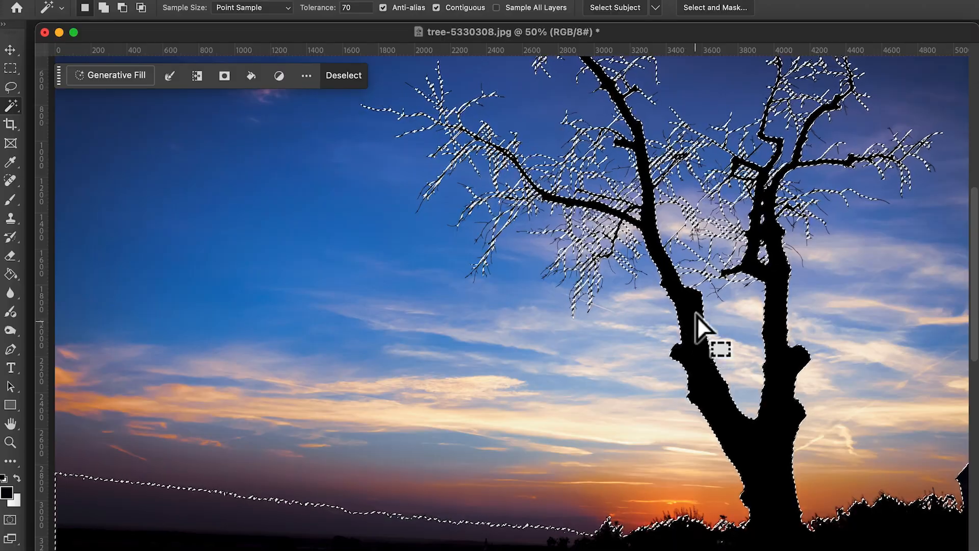
pyautogui.press('z')
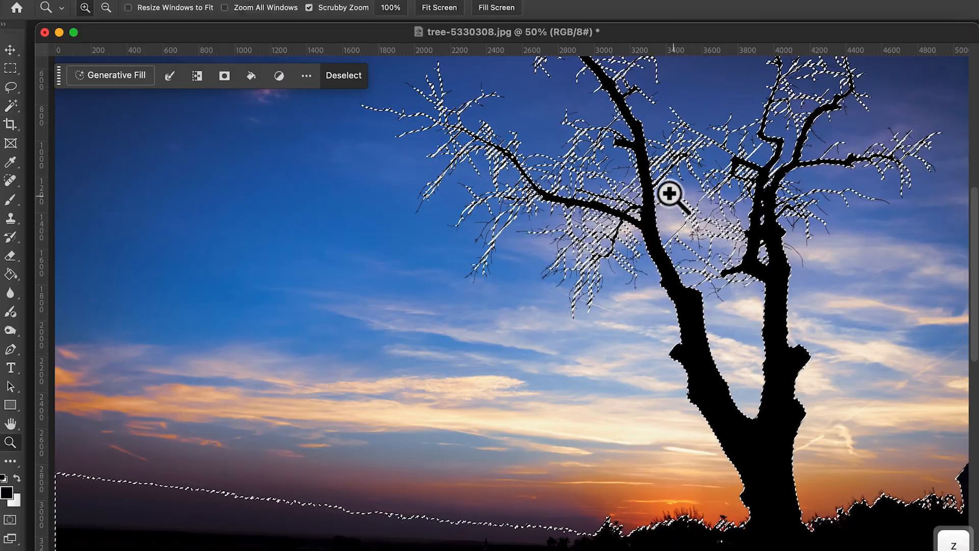
pyautogui.moveTo(671, 193); pyautogui.dragTo(795, 226)
pyautogui.press('space')
pyautogui.moveTo(397, 266); pyautogui.dragTo(658, 183)
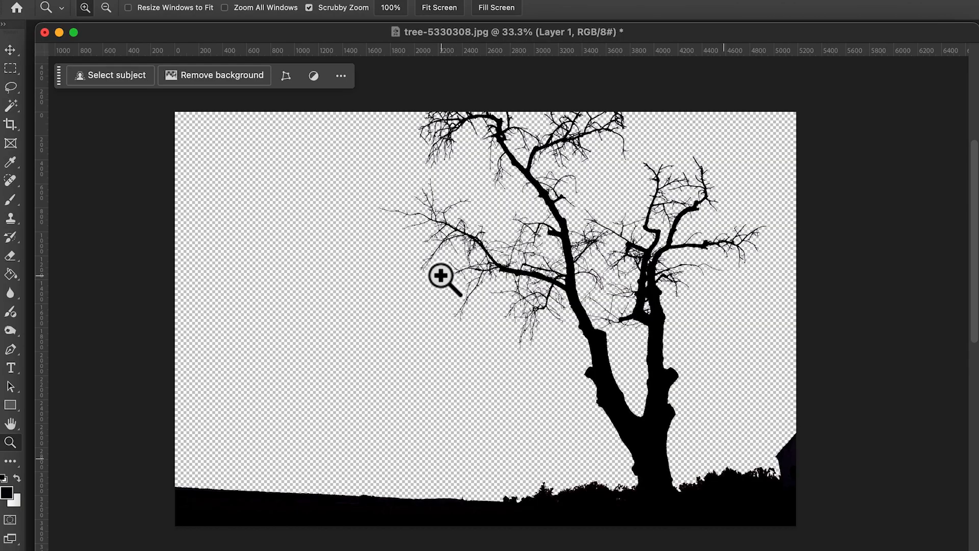
# Export the isolated tree cutout through Save for Web, changing the file format from JPEG to PNG
pyautogui.press('super+alt+shift+s')
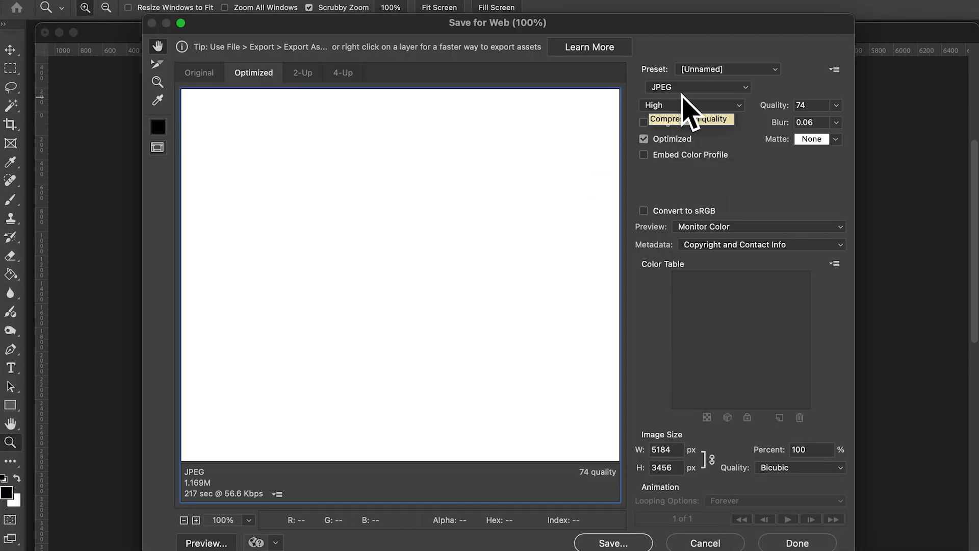
pyautogui.click(698, 87)
pyautogui.click(684, 114)
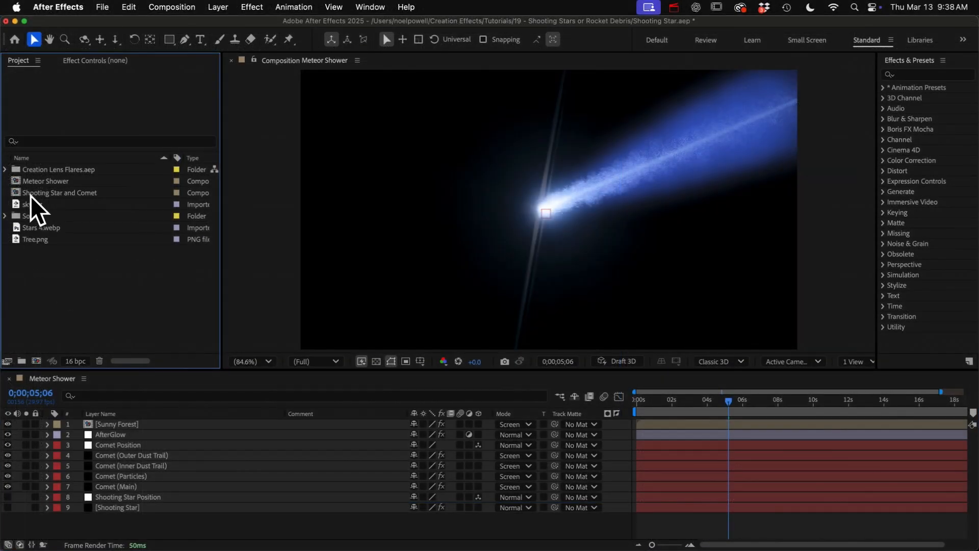
# In After Effects, add sky.jpg as the bottom layer of the Meteor Shower composition and place it in 3D at Z position 10000
pyautogui.moveTo(31, 204); pyautogui.dragTo(126, 519)
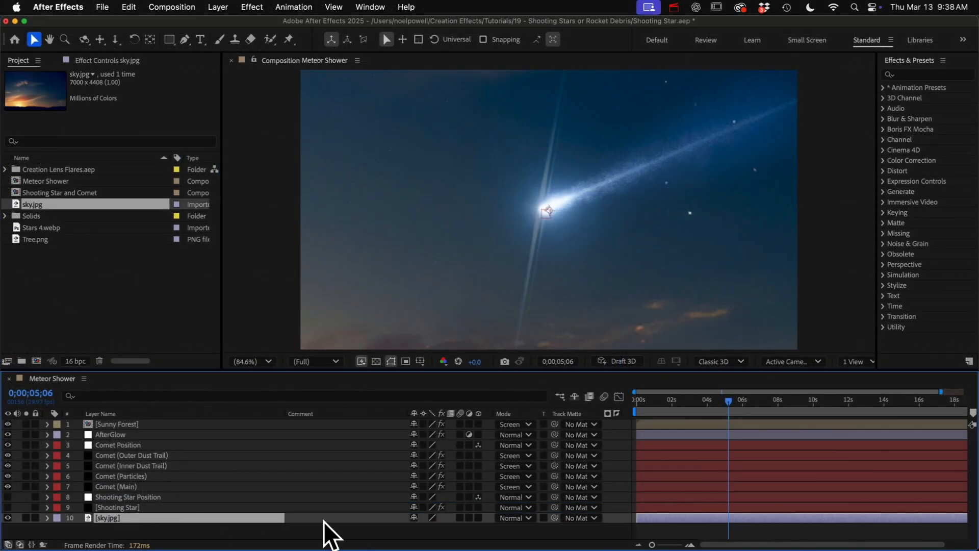
pyautogui.click(477, 517)
pyautogui.press('p')
pyautogui.click(454, 528)
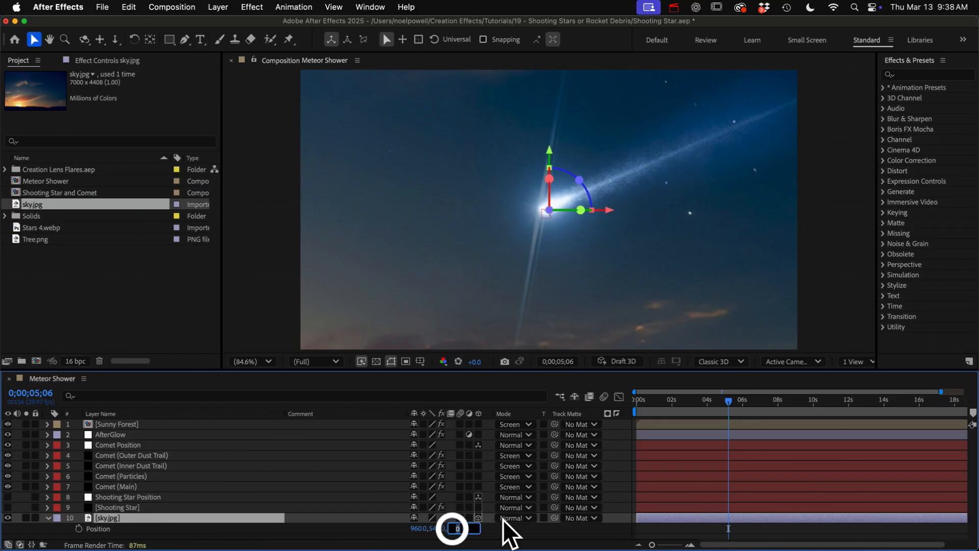
pyautogui.write('10000')
pyautogui.press('Return')
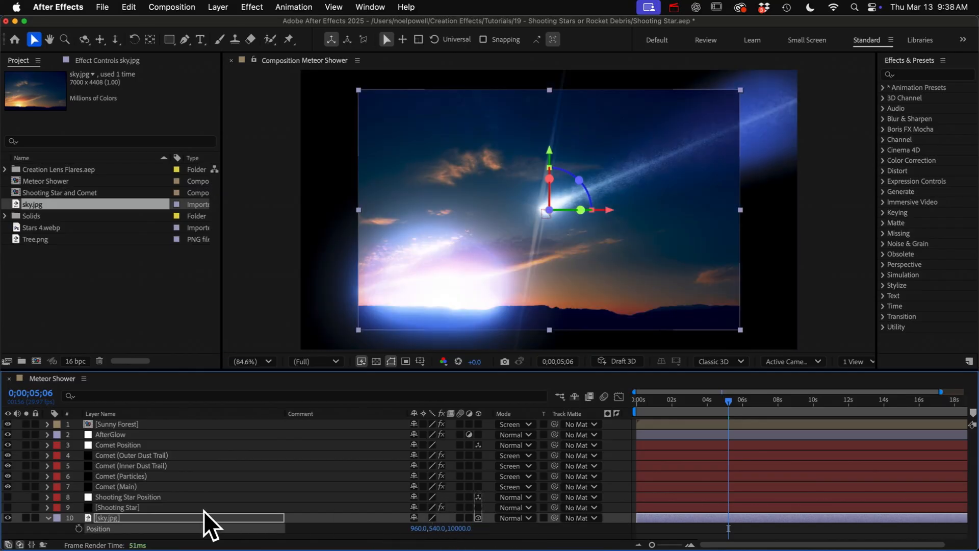
# Scale the sky.jpg layer up to 153% so it extends beyond the composition frame
pyautogui.click(202, 516)
pyautogui.press('s')
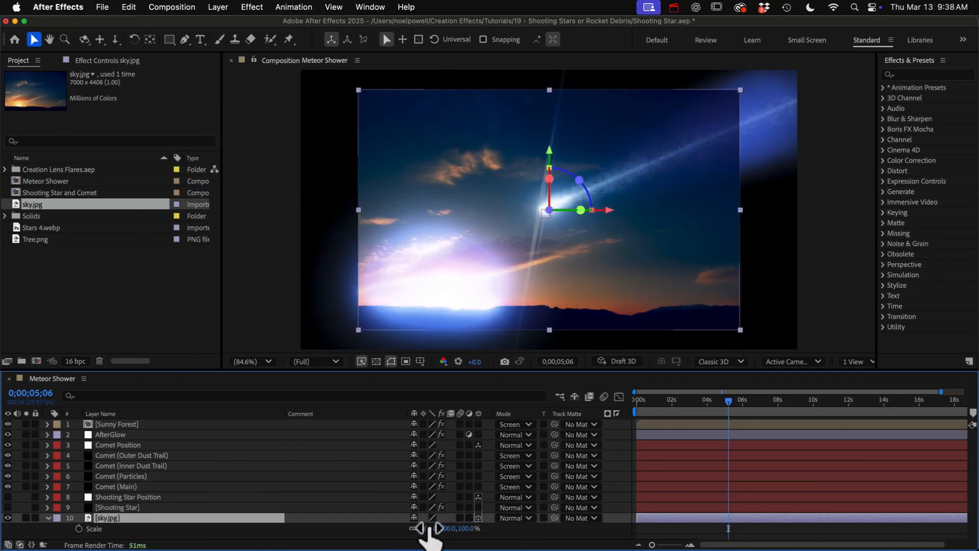
pyautogui.moveTo(421, 529); pyautogui.dragTo(465, 530)
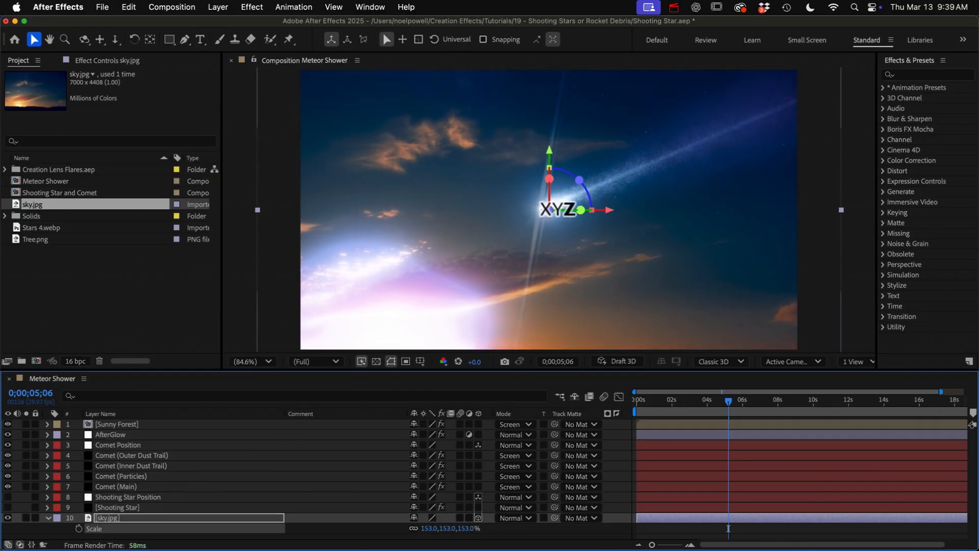
pyautogui.scroll(-2, 545, 210)
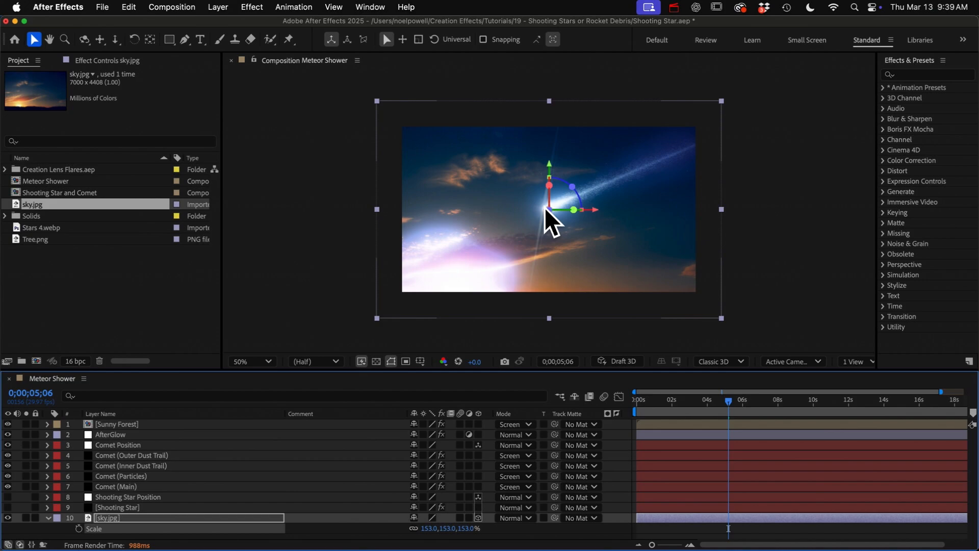
pyautogui.press('s')
# Hide the Sunny Forest and AfterGlow layers while leaving Comet Position switched on
pyautogui.moveTo(7, 445); pyautogui.dragTo(7, 423)
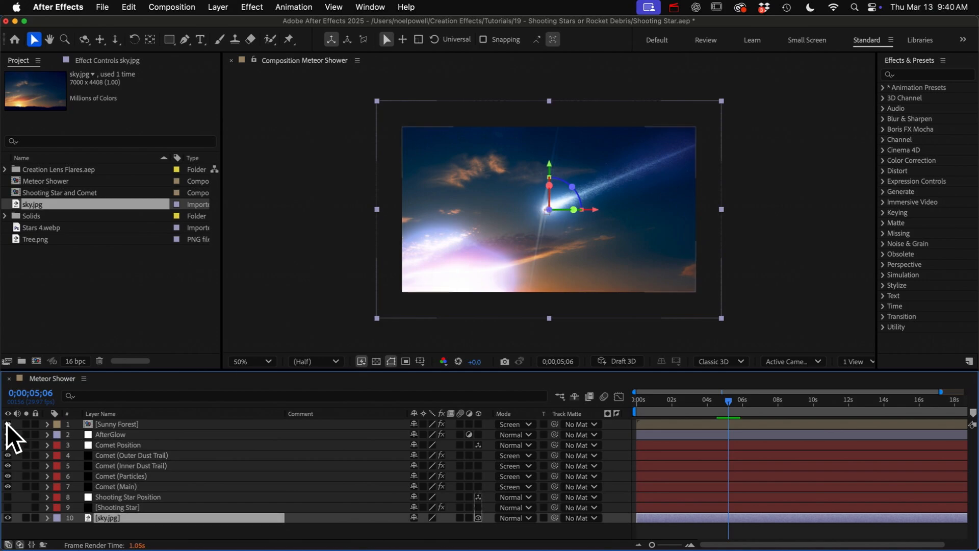
pyautogui.click(8, 444)
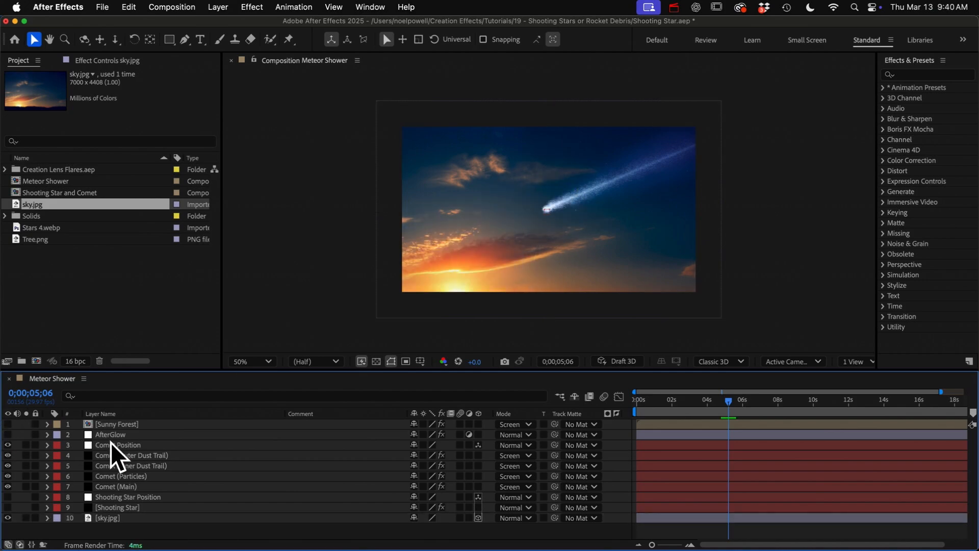
# Add Tree.png to the composition directly above sky.jpg and examine the edges of its branches up close
pyautogui.click(35, 239)
pyautogui.moveTo(87, 544); pyautogui.dragTo(101, 516)
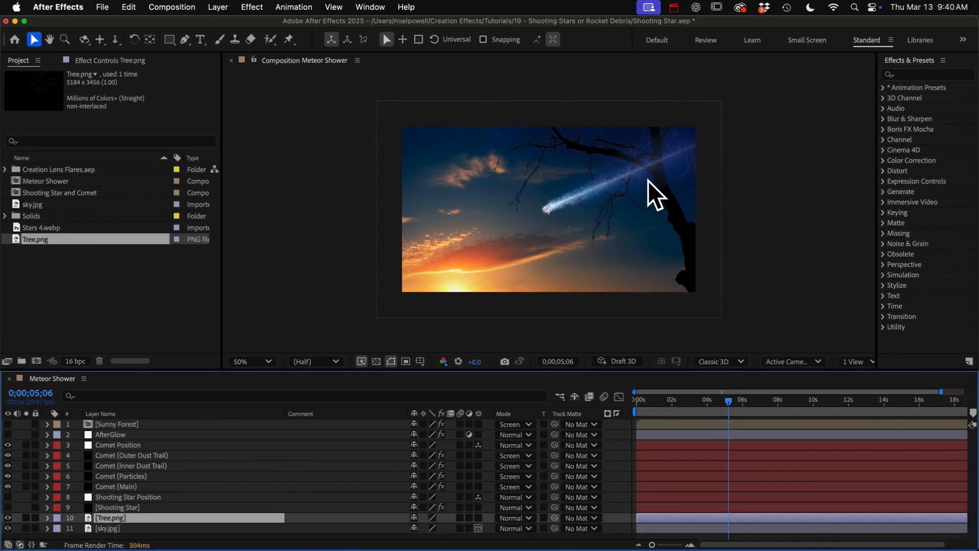
pyautogui.scroll(4, 650, 181)
pyautogui.scroll(1, 804, 157)
pyautogui.moveTo(804, 157); pyautogui.dragTo(579, 218)
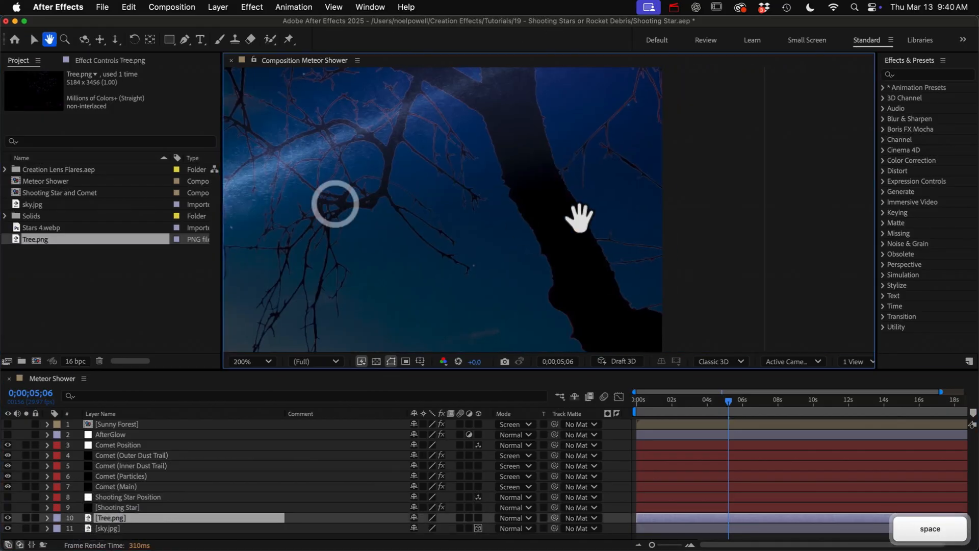
pyautogui.scroll(-6, 384, 237)
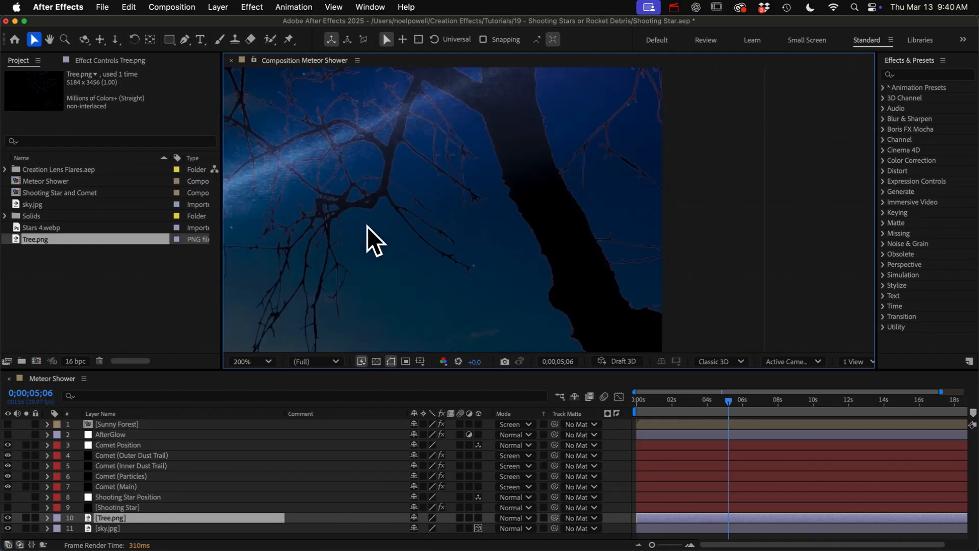
pyautogui.press('space')
pyautogui.moveTo(367, 224); pyautogui.dragTo(456, 212)
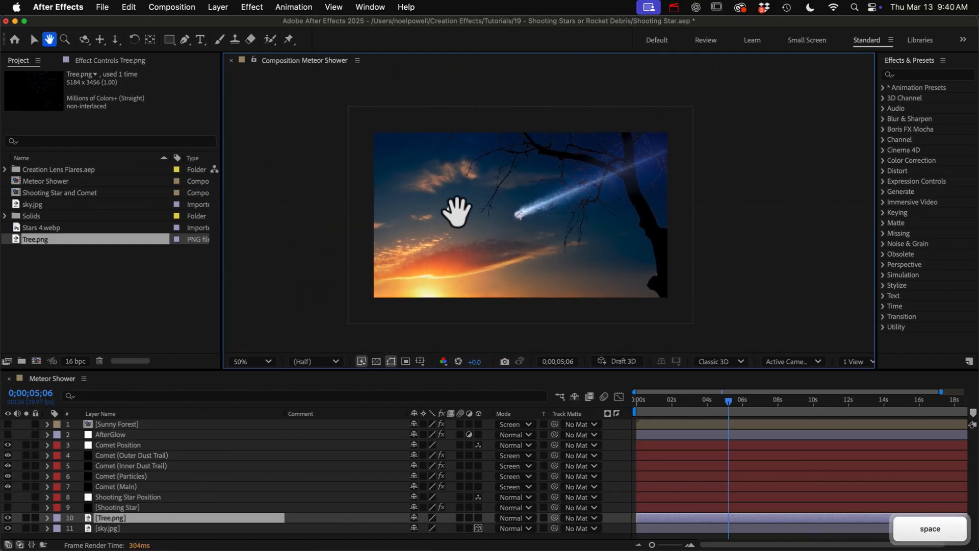
# Apply the Hue/Saturation effect to Tree.png and lower its Master Lightness to the minimum
pyautogui.click(940, 73)
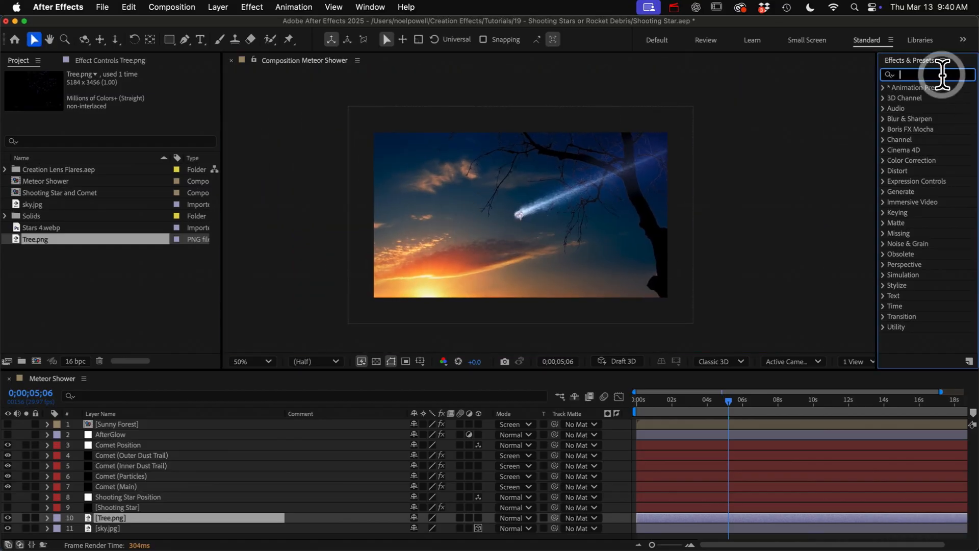
pyautogui.write('hue')
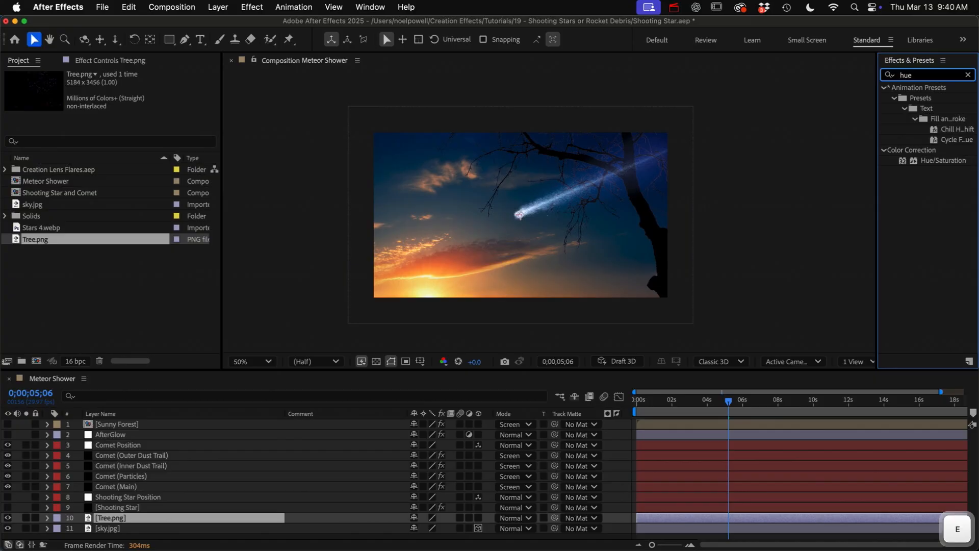
pyautogui.click(936, 162)
pyautogui.doubleClick(936, 163)
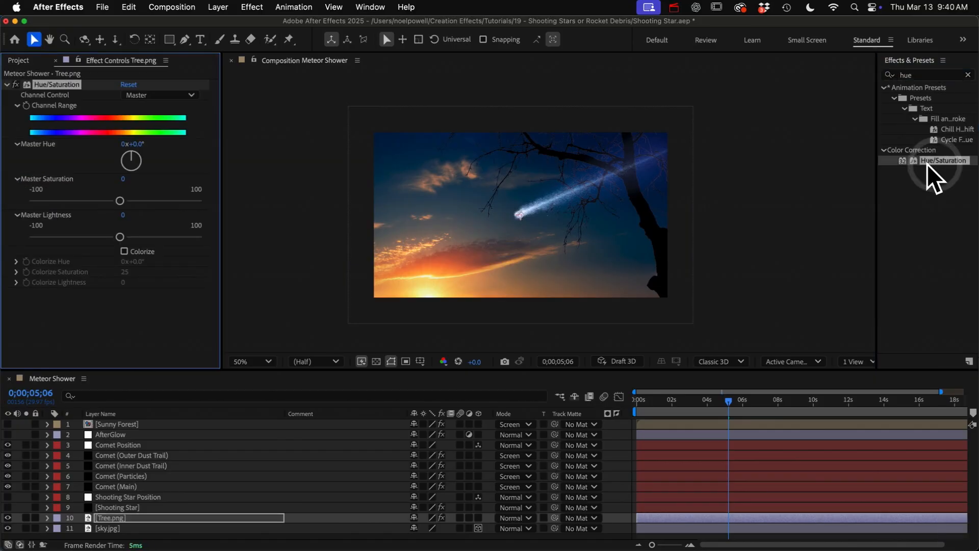
pyautogui.moveTo(104, 236); pyautogui.dragTo(4, 236)
pyautogui.click(7, 84)
# Scale the Tree.png layer down and move it so the trunk stands in the right part of the frame
pyautogui.click(325, 517)
pyautogui.press('s')
pyautogui.moveTo(426, 529); pyautogui.dragTo(401, 526)
pyautogui.moveTo(610, 256); pyautogui.dragTo(607, 225)
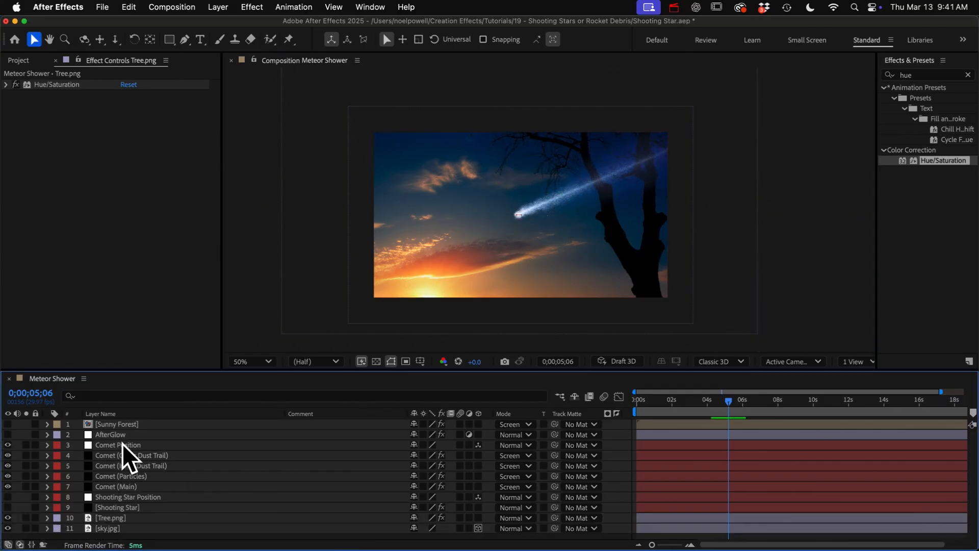
# Pre-compose Comet Position and the four Comet layers, moving all attributes into a new composition named Meteor Group 1
pyautogui.click(121, 445)
pyautogui.keyDown('shift'); pyautogui.click(122, 486); pyautogui.keyUp('shift')
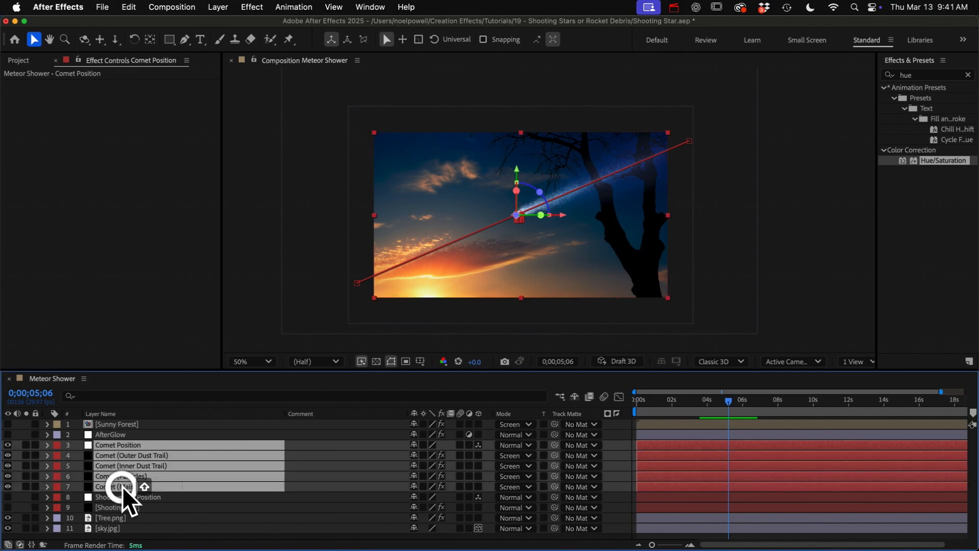
pyautogui.click(218, 7)
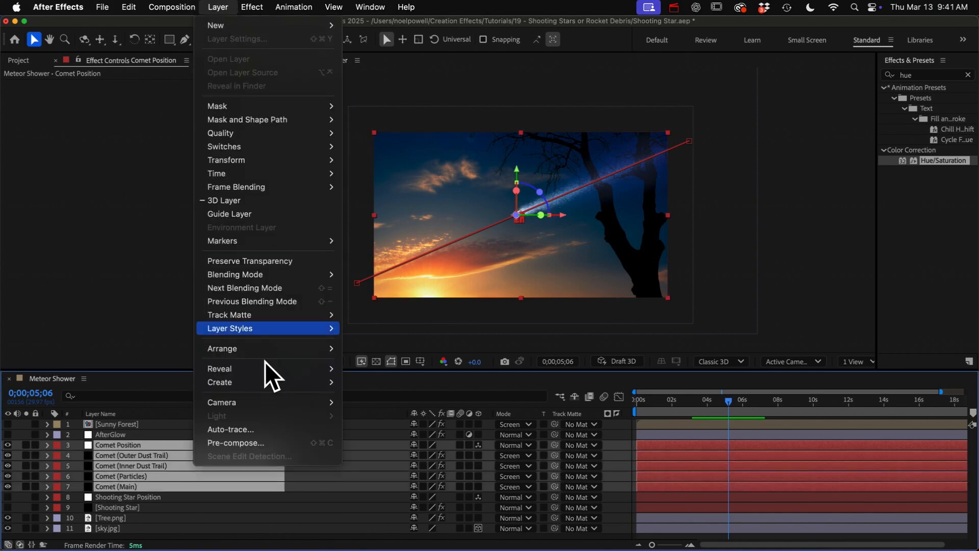
pyautogui.click(247, 444)
pyautogui.write('M')
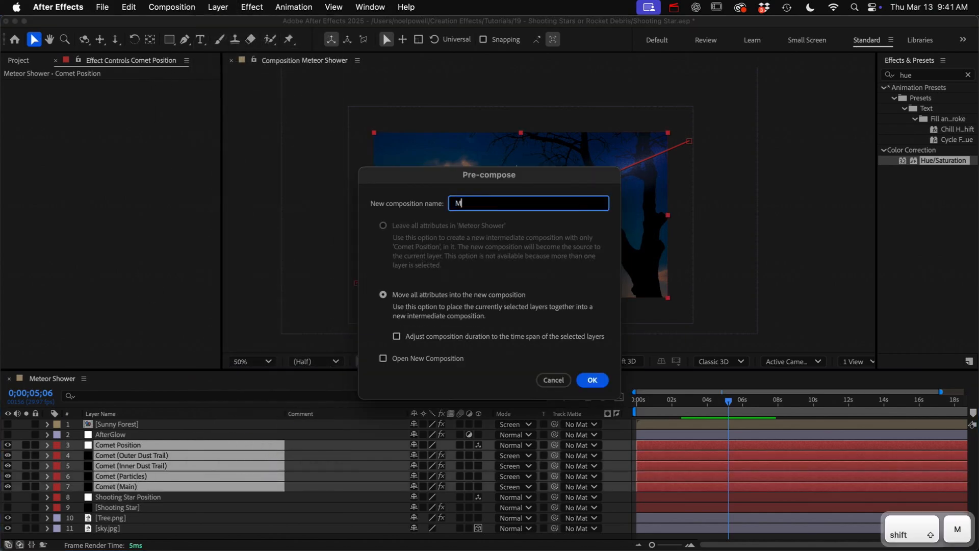
pyautogui.write('eteor Group 1')
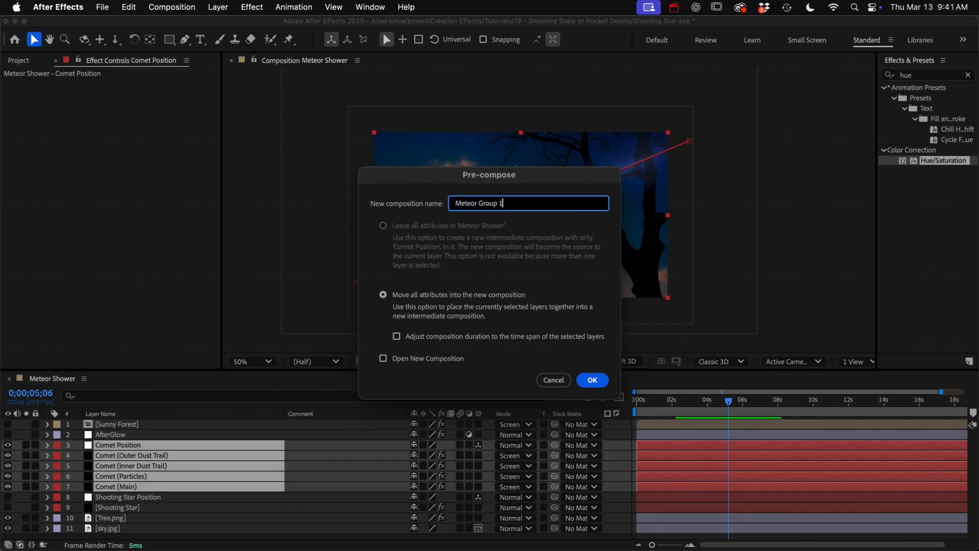
pyautogui.click(591, 381)
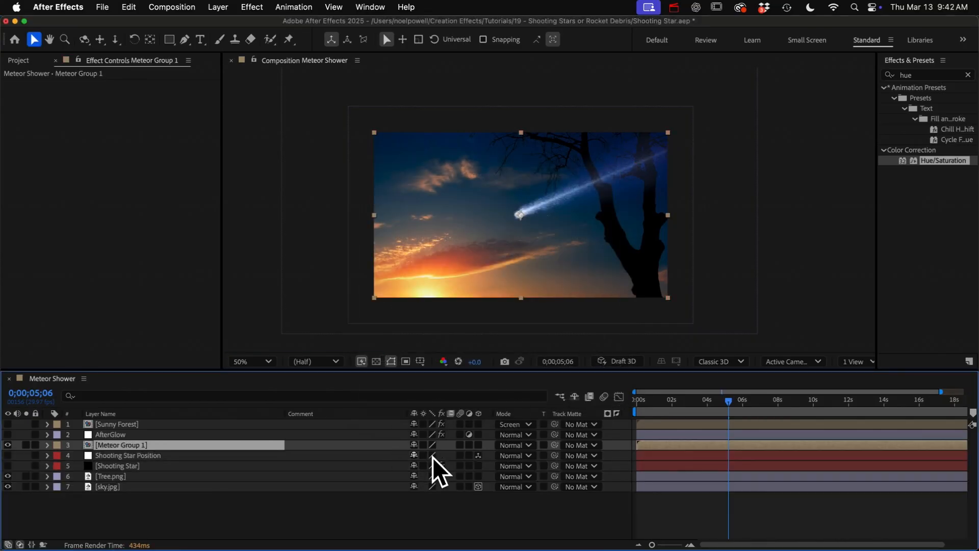
# Make the Meteor Group 1 and Tree.png layers 3D like sky.jpg
pyautogui.click(133, 476)
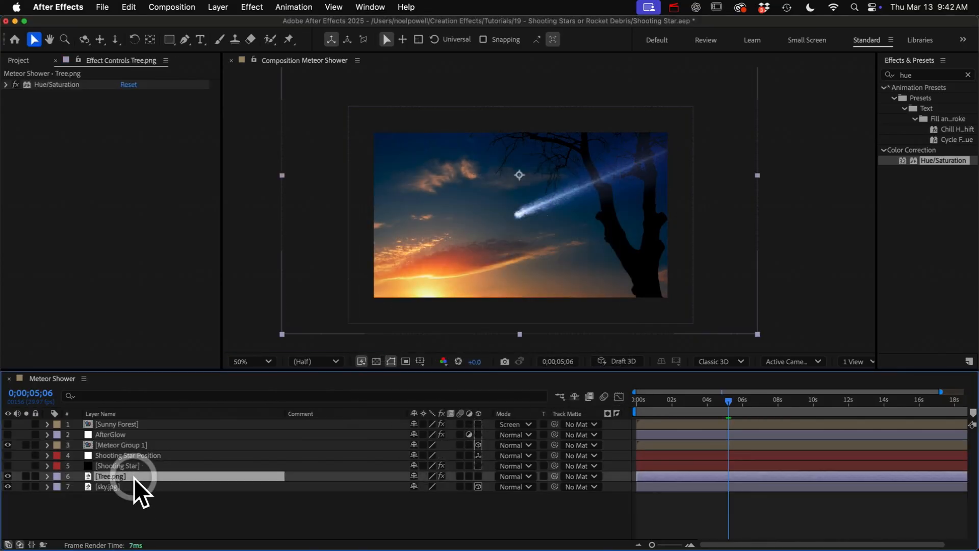
pyautogui.press('p')
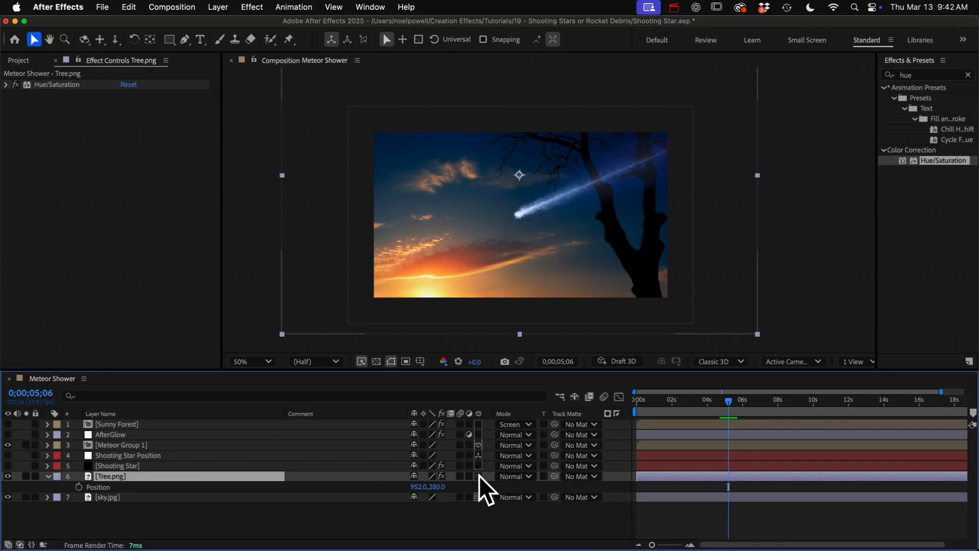
pyautogui.click(479, 475)
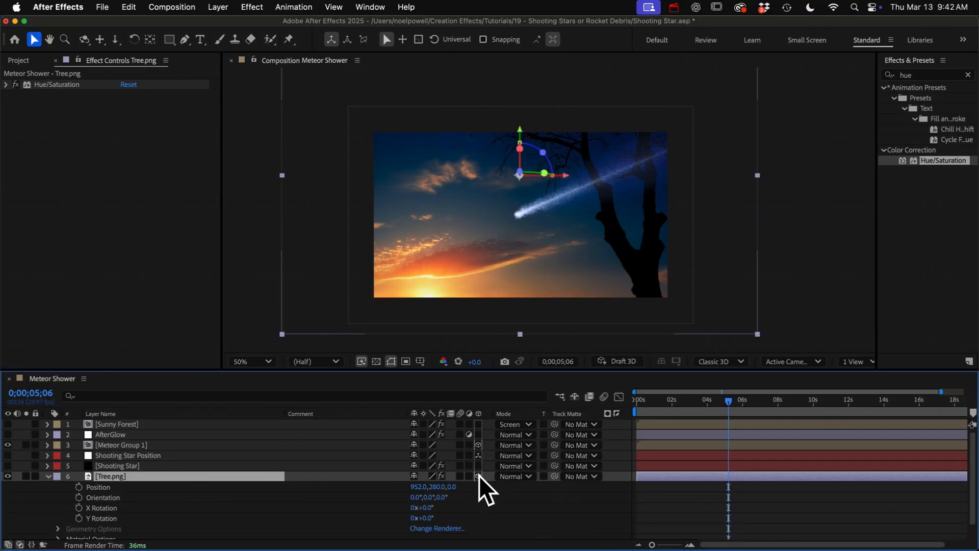
pyautogui.press('p')
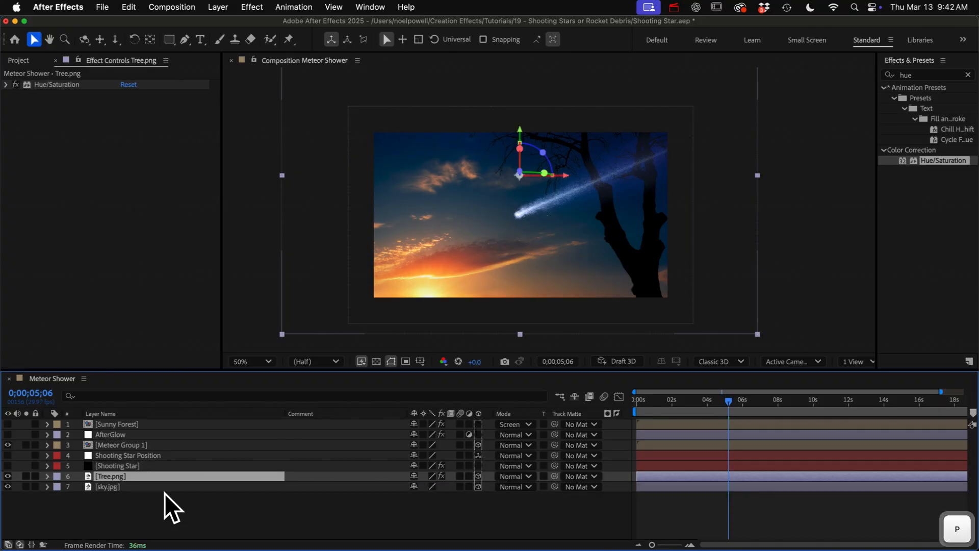
pyautogui.click(167, 496)
# Push the Meteor Group 1 layer back in depth by setting its Z Position to 5000
pyautogui.click(131, 444)
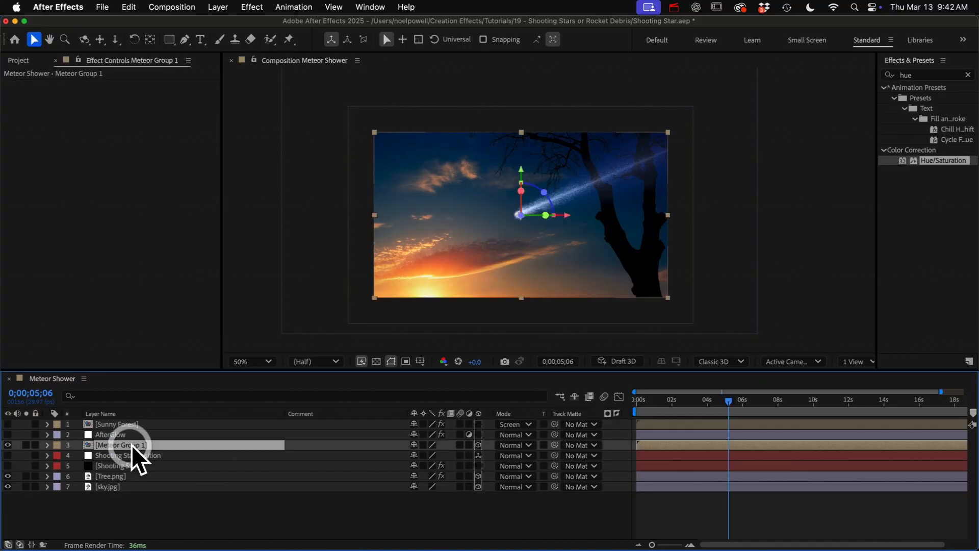
pyautogui.press('p')
pyautogui.click(454, 455)
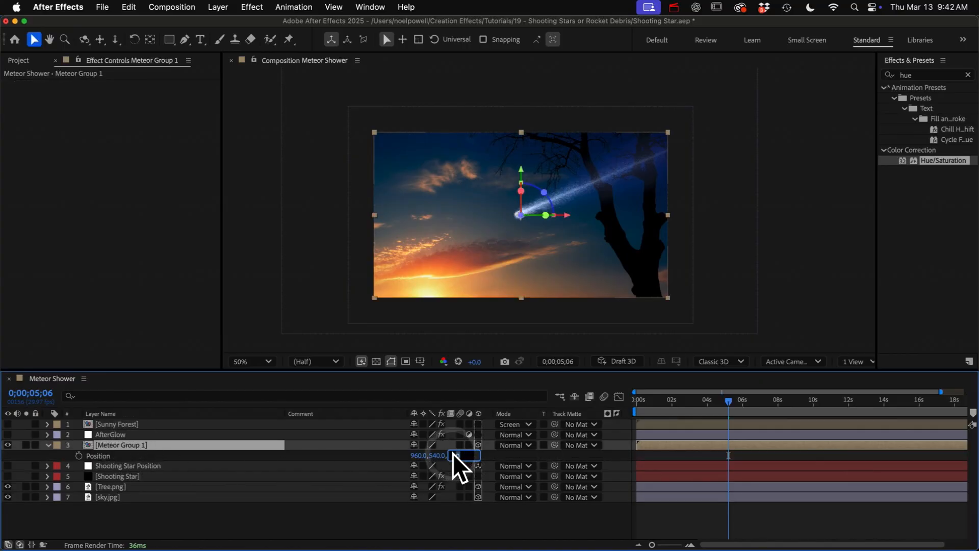
pyautogui.write('5000')
pyautogui.press('Return')
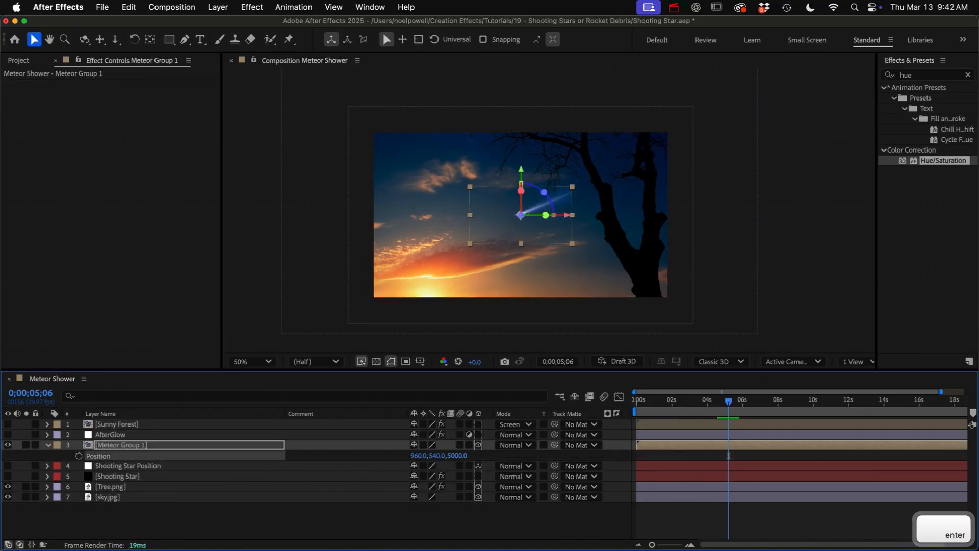
# Scale the Meteor Group 1 layer up to 341% on all axes
pyautogui.click(204, 444)
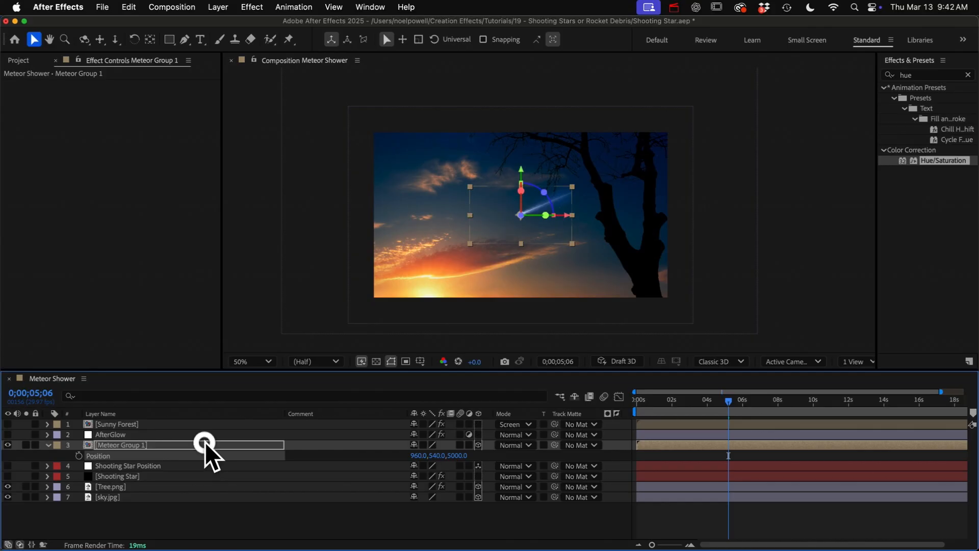
pyautogui.press('s')
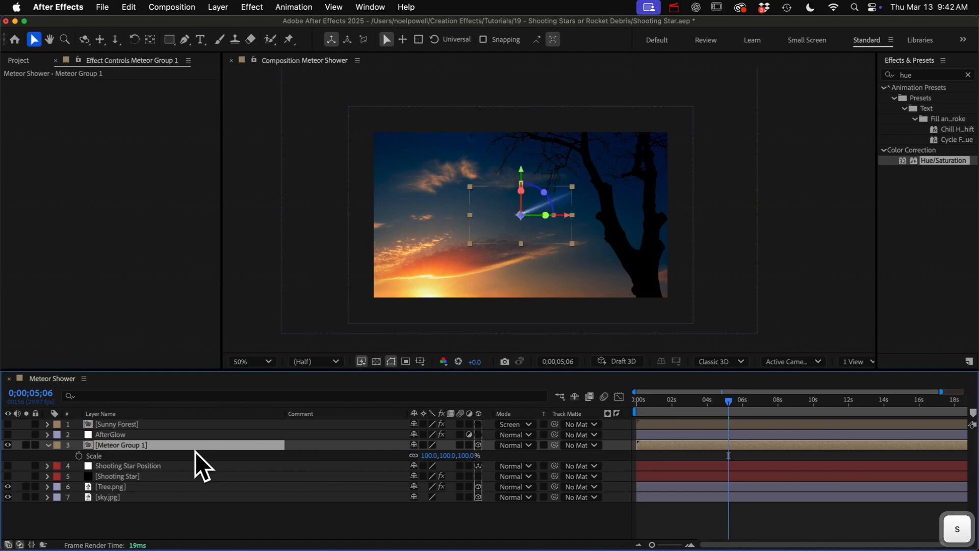
pyautogui.moveTo(431, 455); pyautogui.dragTo(582, 461)
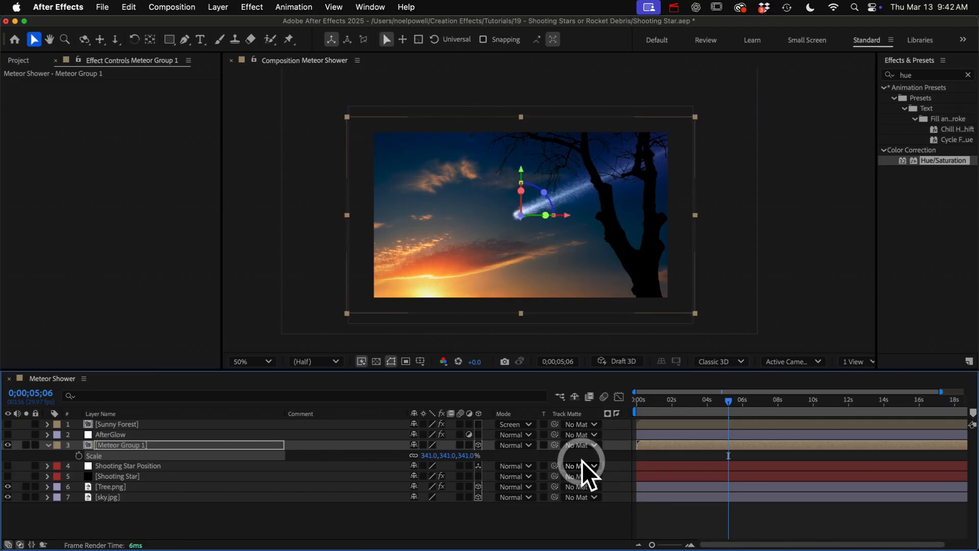
pyautogui.click(47, 445)
pyautogui.click(101, 445)
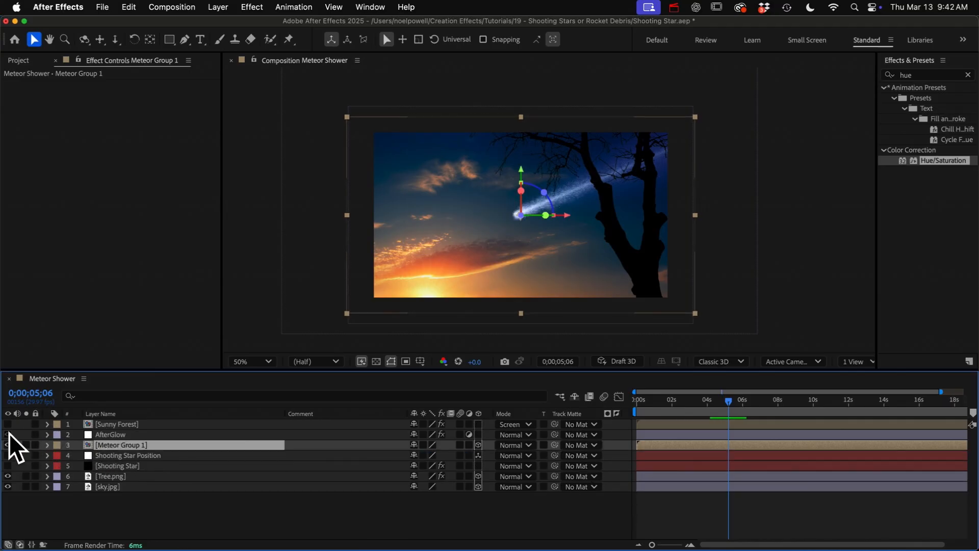
# Show the Sunny Forest and AfterGlow layers and inspect the Lens Flare Position expression that causes the project error
pyautogui.click(7, 423)
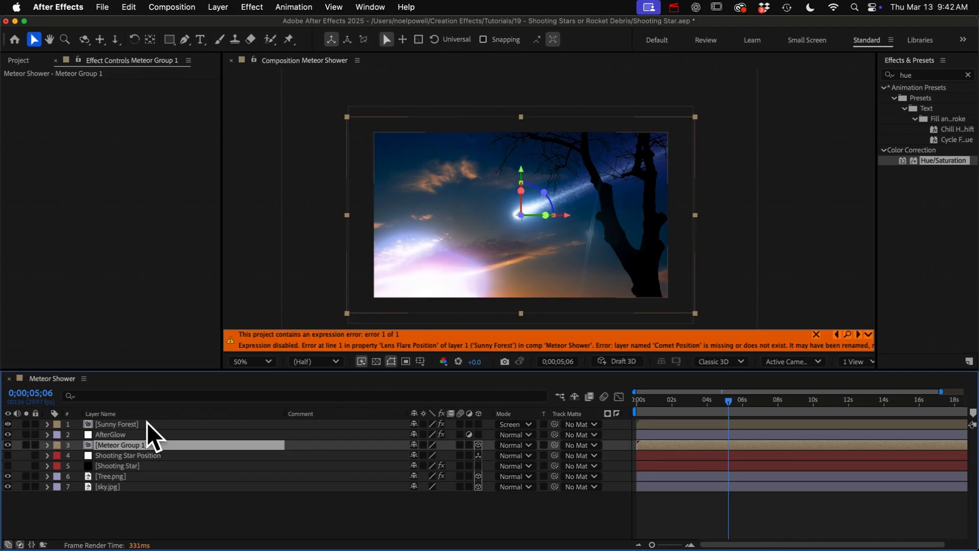
pyautogui.click(847, 334)
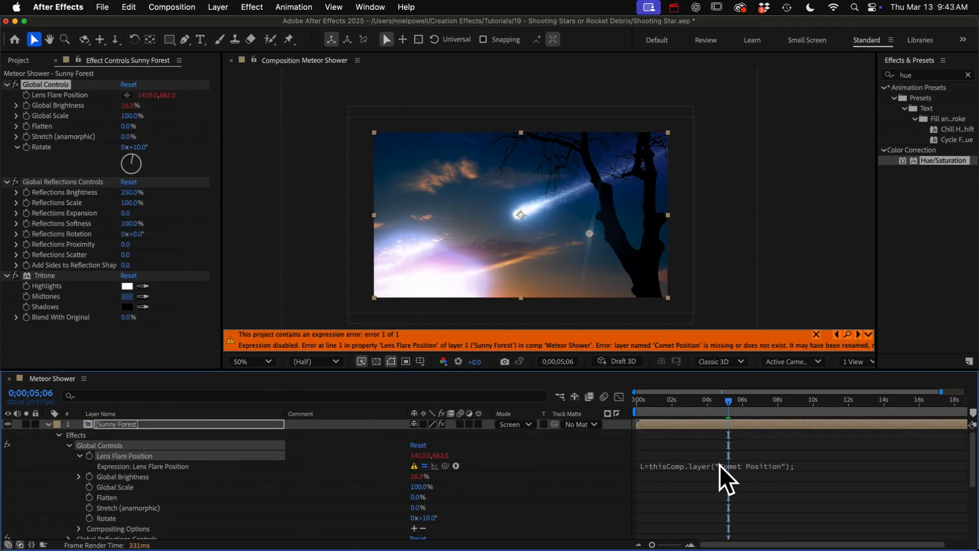
pyautogui.click(123, 424)
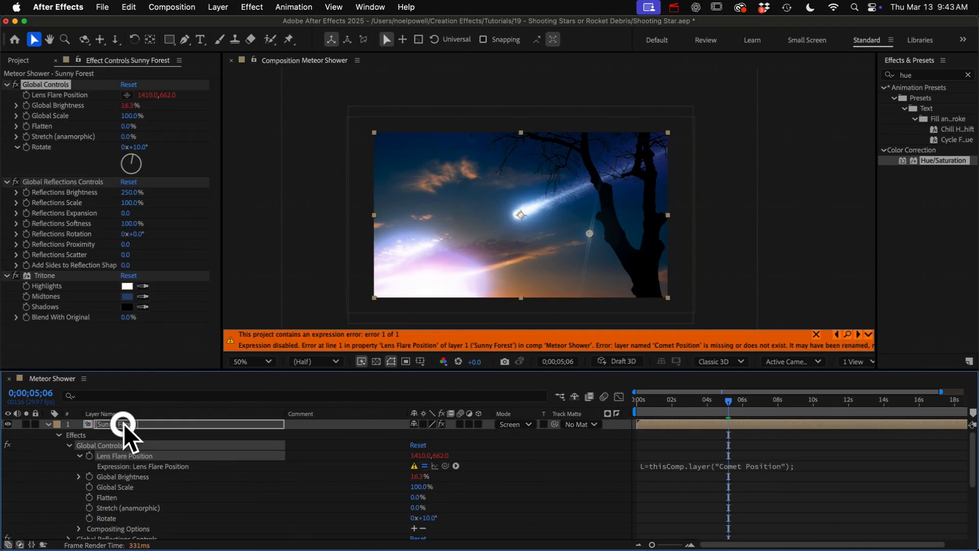
pyautogui.click(47, 424)
# Move the Comet Position null out of Meteor Group 1 into the Meteor Shower composition, directly above the Meteor Group 1 layer
pyautogui.doubleClick(109, 444)
pyautogui.click(110, 423)
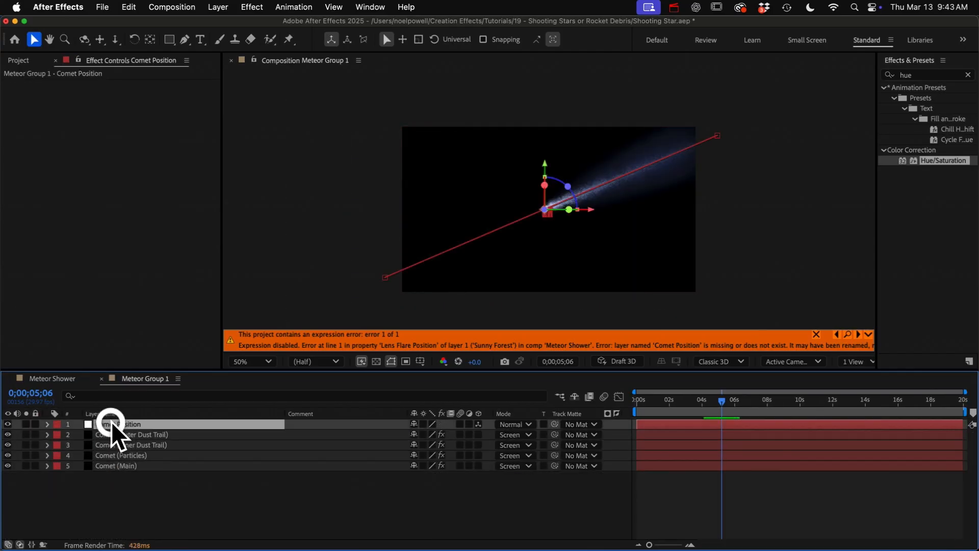
pyautogui.click(101, 378)
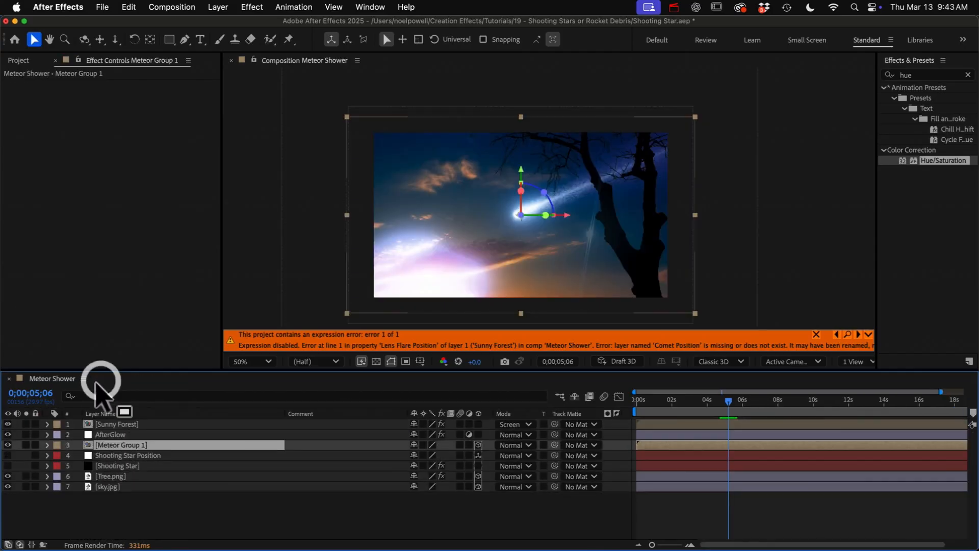
pyautogui.moveTo(96, 386); pyautogui.dragTo(124, 484)
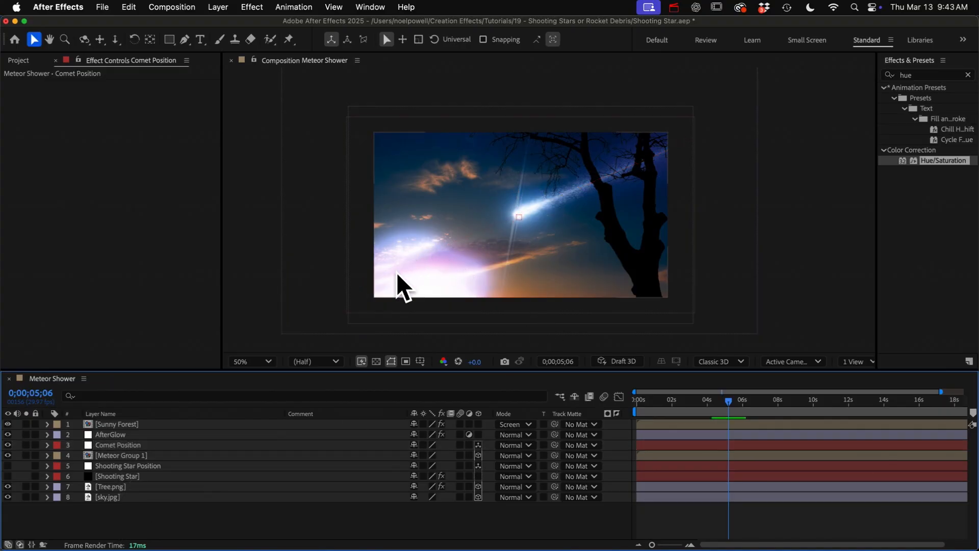
# Move the Tree.png and sky.jpg layers together to sit between Sunny Forest and AfterGlow in the layer order
pyautogui.click(107, 486)
pyautogui.keyDown('shift'); pyautogui.click(107, 497); pyautogui.keyUp('shift')
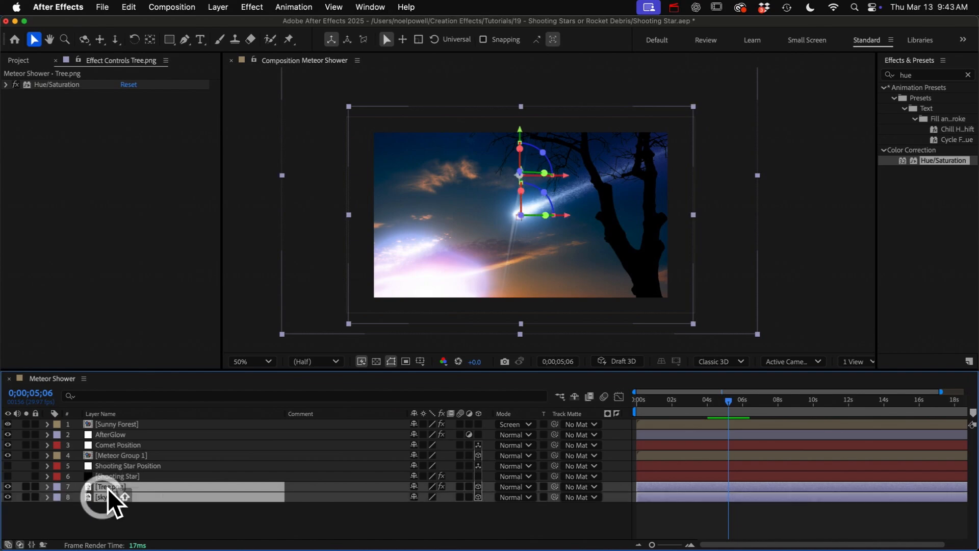
pyautogui.moveTo(109, 496); pyautogui.dragTo(119, 429)
# Set the blending mode of the sky.jpg layer to Screen
pyautogui.click(133, 455)
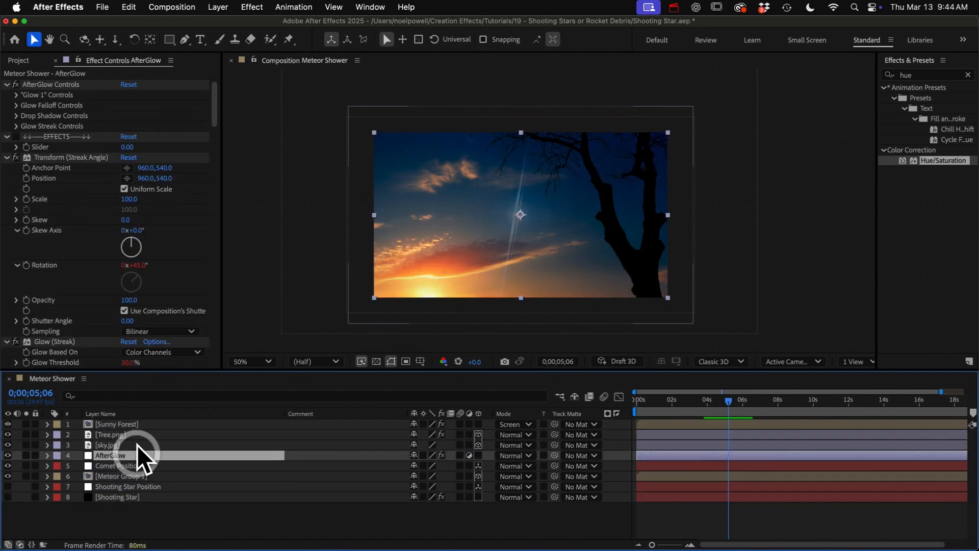
pyautogui.click(134, 445)
pyautogui.click(524, 445)
pyautogui.scroll(-5, 535, 485)
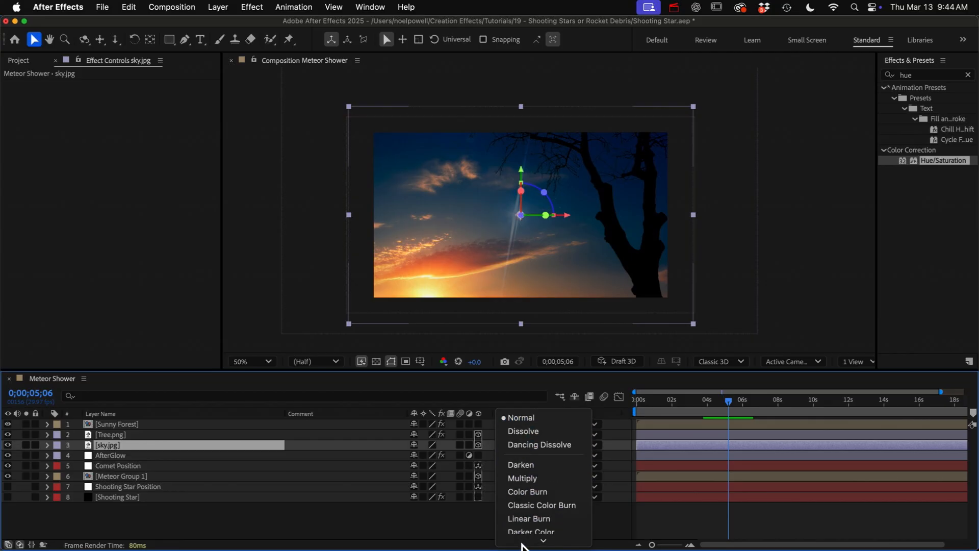
pyautogui.click(535, 499)
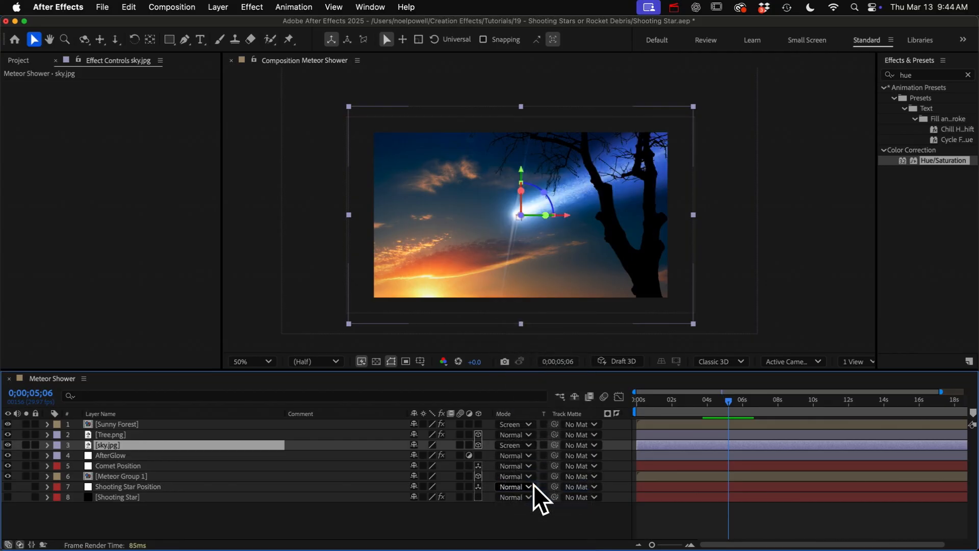
# Move the Comet Position layer up in the layer order to sit directly below Sunny Forest
pyautogui.click(115, 465)
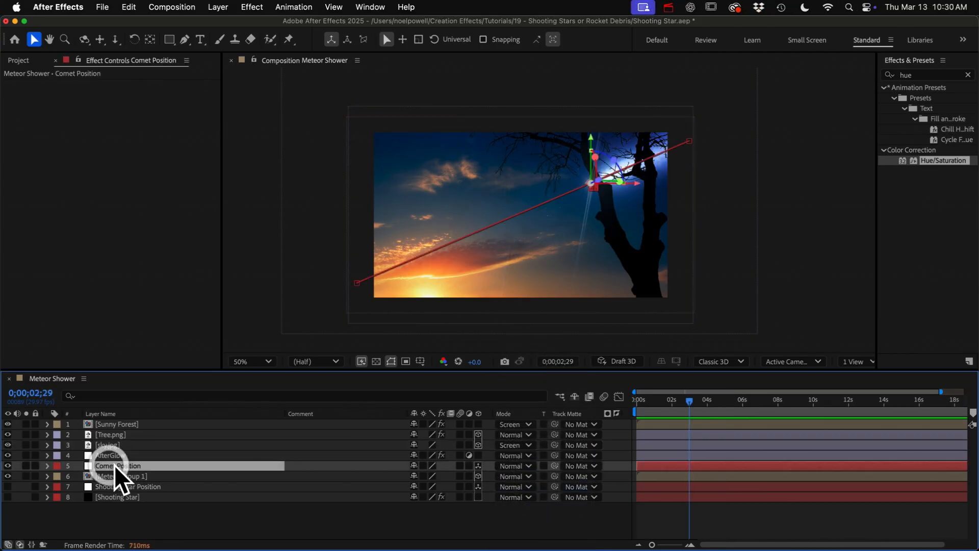
pyautogui.moveTo(114, 465); pyautogui.dragTo(126, 429)
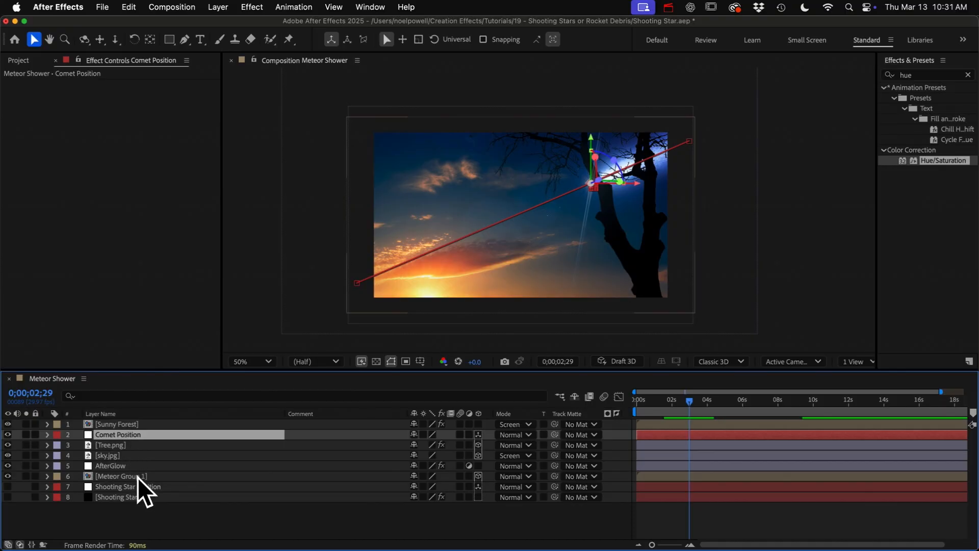
# Add a two-node camera with the 50mm preset to the Meteor Shower composition
pyautogui.click(221, 7)
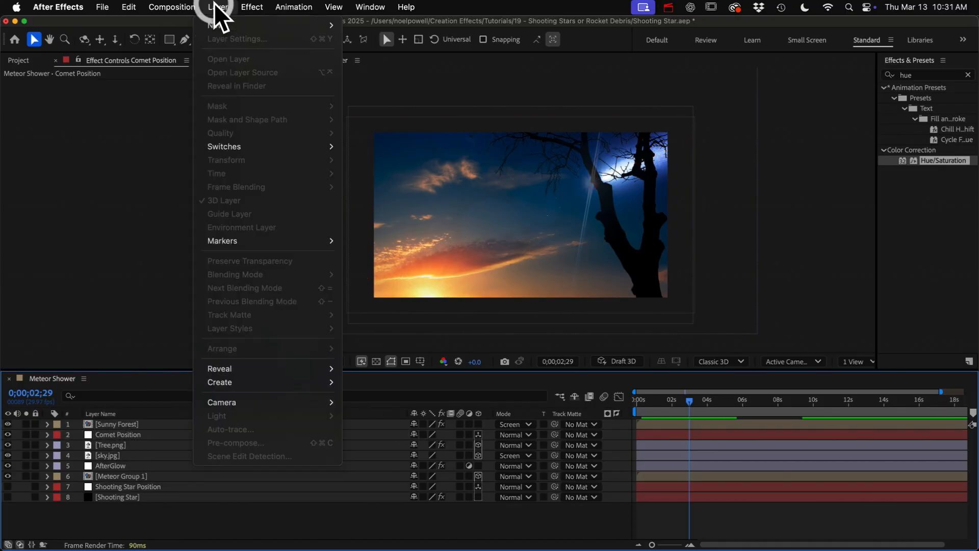
pyautogui.moveTo(224, 25)
pyautogui.click(372, 68)
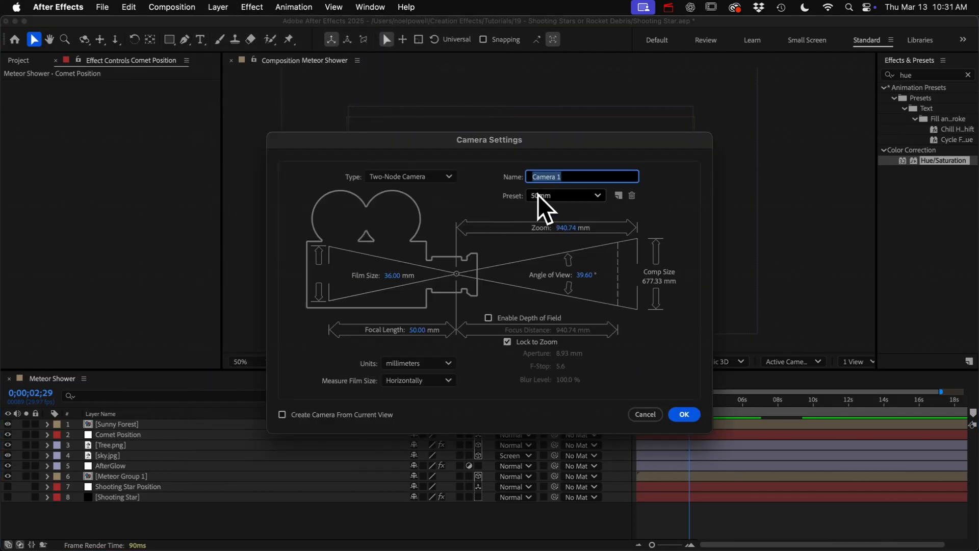
pyautogui.click(683, 414)
# Enable expressions on Camera 1's Point of Interest and Orientation, and set the Point of Interest expression to wiggle(1,30)
pyautogui.click(48, 425)
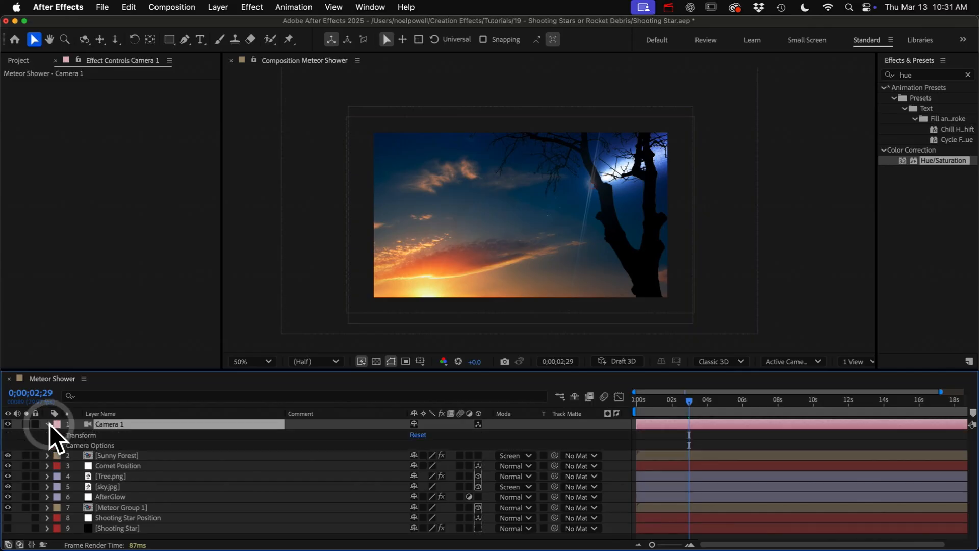
pyautogui.click(58, 435)
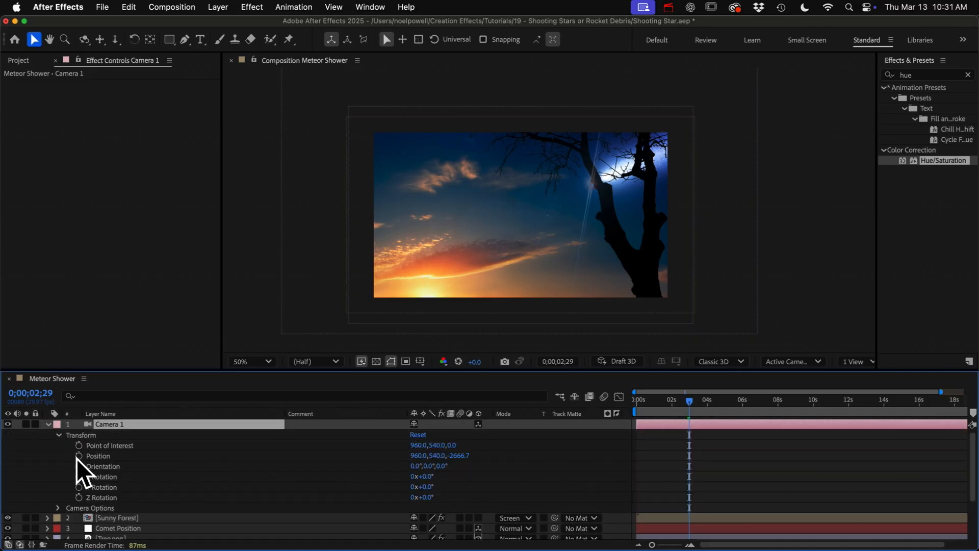
pyautogui.keyDown('alt'); pyautogui.click(79, 445); pyautogui.keyUp('alt')
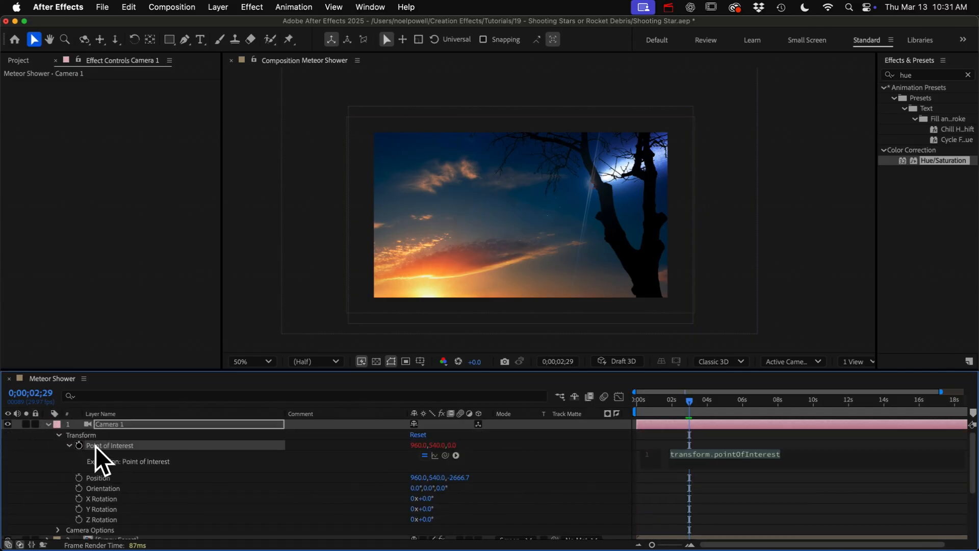
pyautogui.keyDown('alt'); pyautogui.click(79, 488); pyautogui.keyUp('alt')
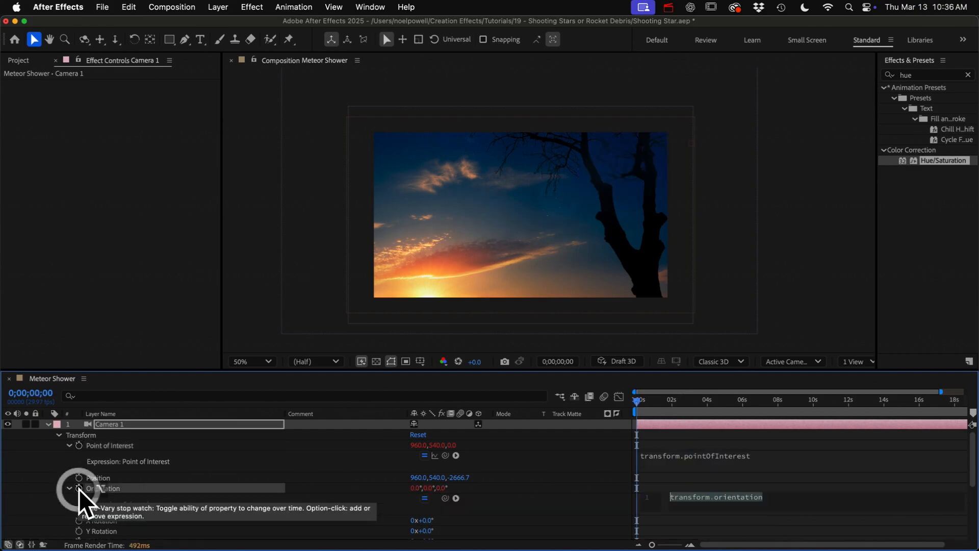
pyautogui.write('wigg')
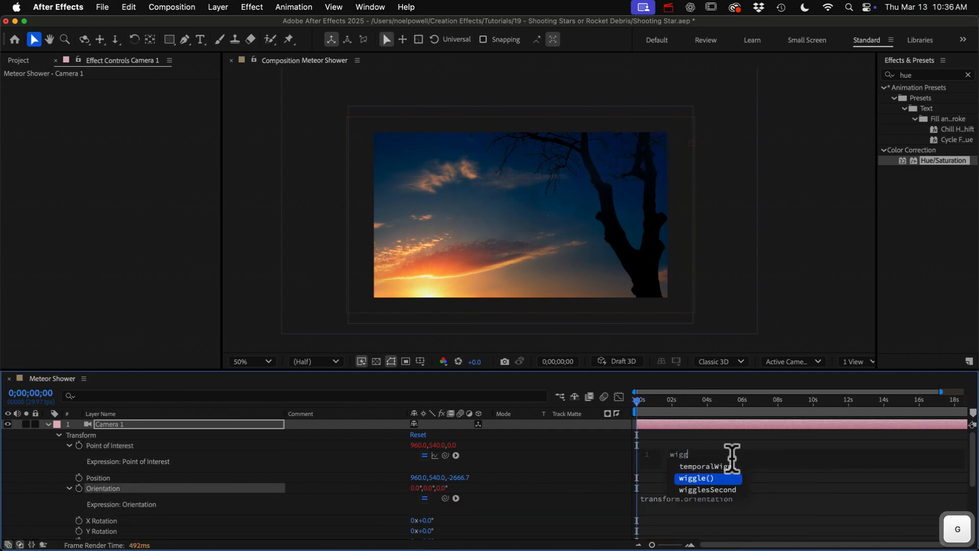
pyautogui.press('Return')
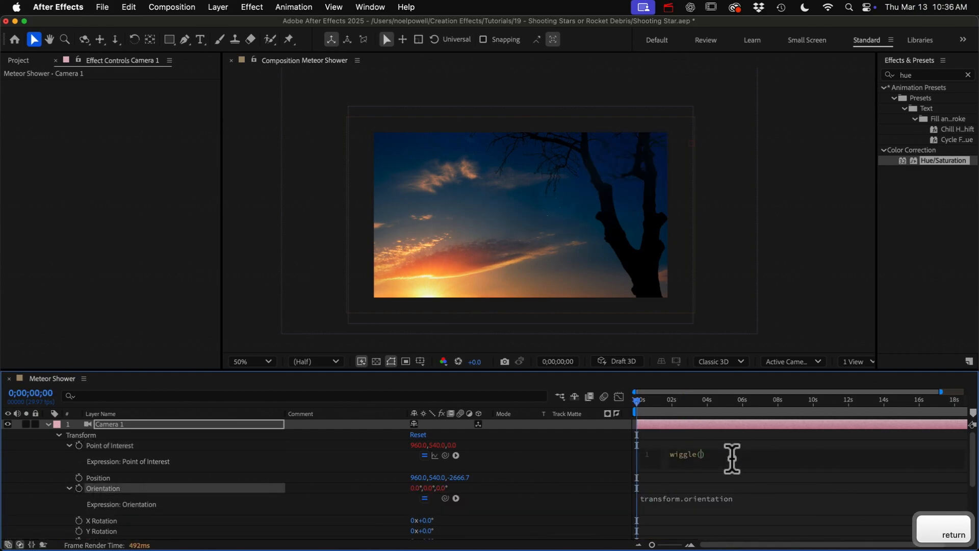
pyautogui.write('1,30')
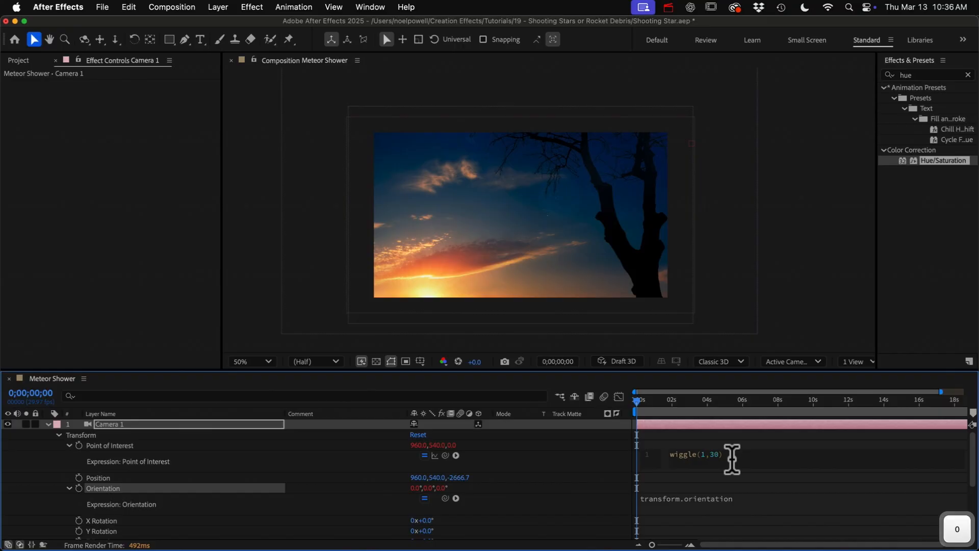
# Replace Camera 1's Orientation expression with a wiggle that has a frequency of .5
pyautogui.click(705, 498)
pyautogui.write('wigg')
pyautogui.press('Return')
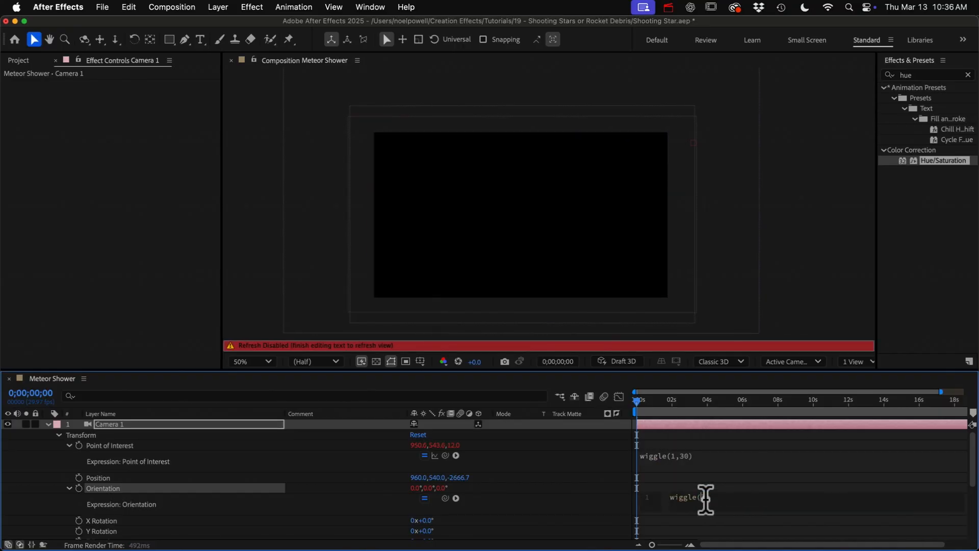
pyautogui.write('.5,')
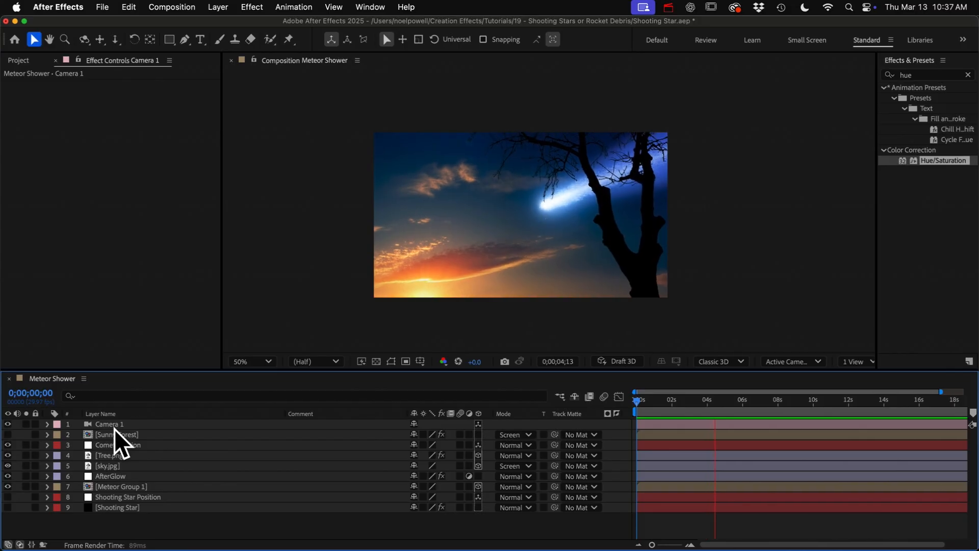
pyautogui.press('space')
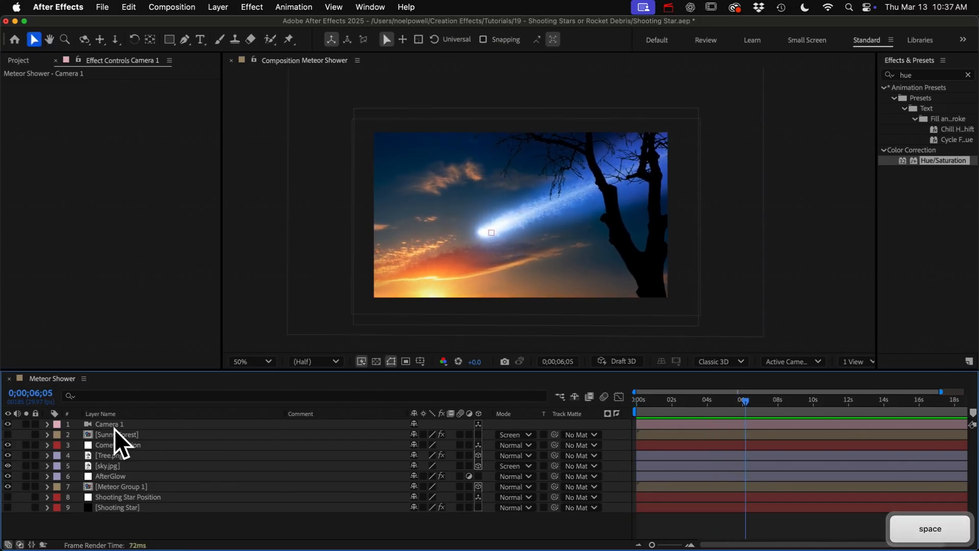
# Open the Meteor Group 1 composition and set the Z position of the Comet Position keyframes to 50000
pyautogui.click(120, 487)
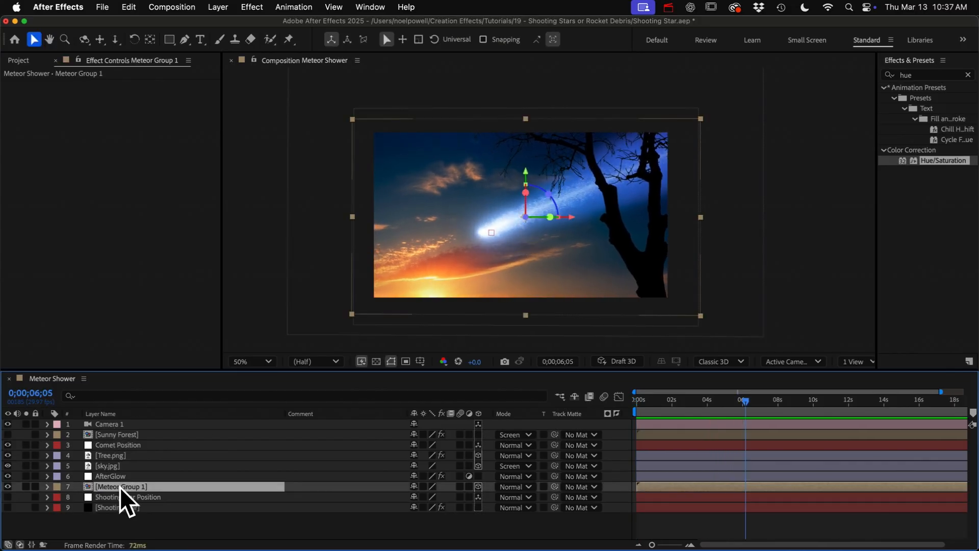
pyautogui.doubleClick(120, 487)
pyautogui.press('p')
pyautogui.press('Home')
pyautogui.click(470, 434)
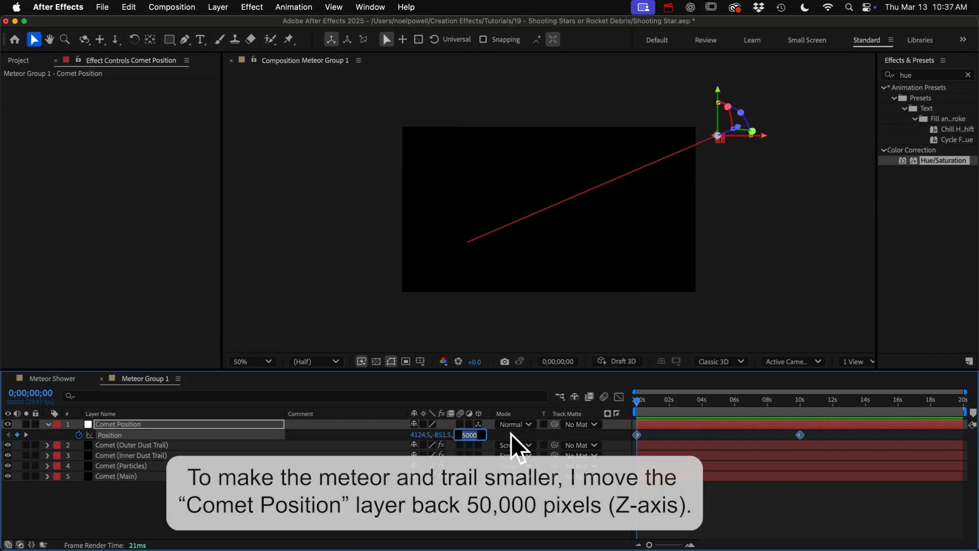
pyautogui.write('50000')
pyautogui.press('Return')
# At the first frame, move Comet Position outward along X and upward along Y so the meteor starts outside the frame
pyautogui.moveTo(637, 400); pyautogui.dragTo(775, 389)
pyautogui.press('Home')
pyautogui.click(117, 424)
pyautogui.moveTo(623, 198); pyautogui.dragTo(761, 196)
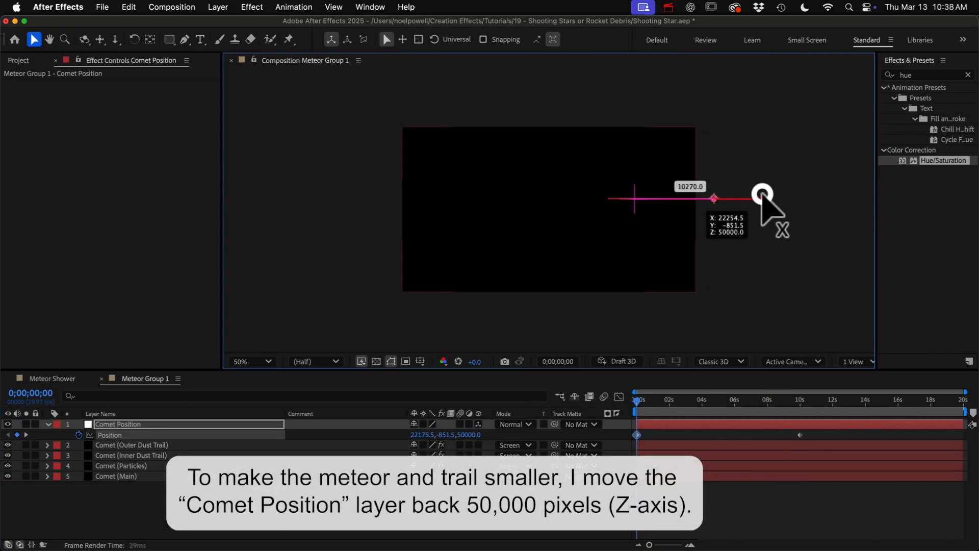
pyautogui.moveTo(711, 152); pyautogui.dragTo(711, 104)
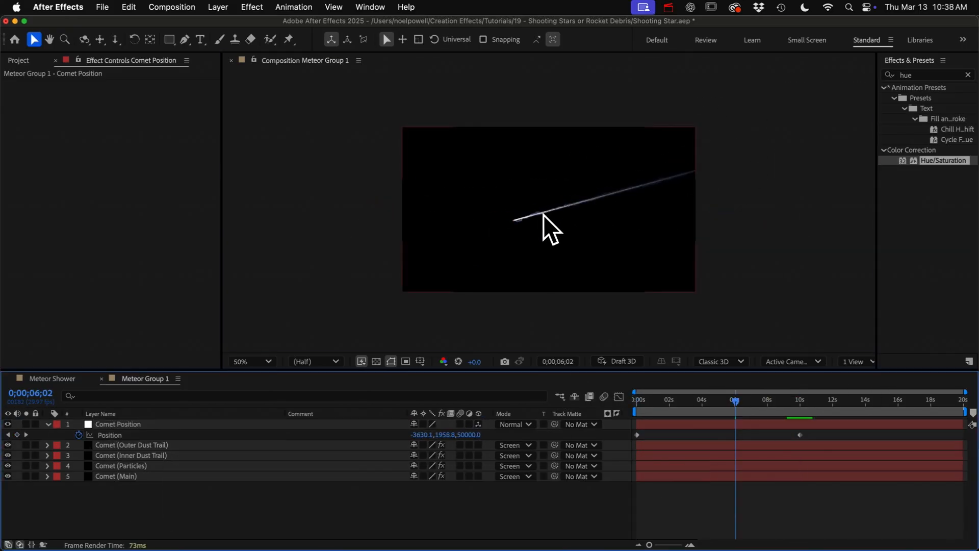
# Set the Turbulent Displace Amount of the Comet (Inner Dust Trail) layer to 10
pyautogui.press('/')
pyautogui.press('super+j')
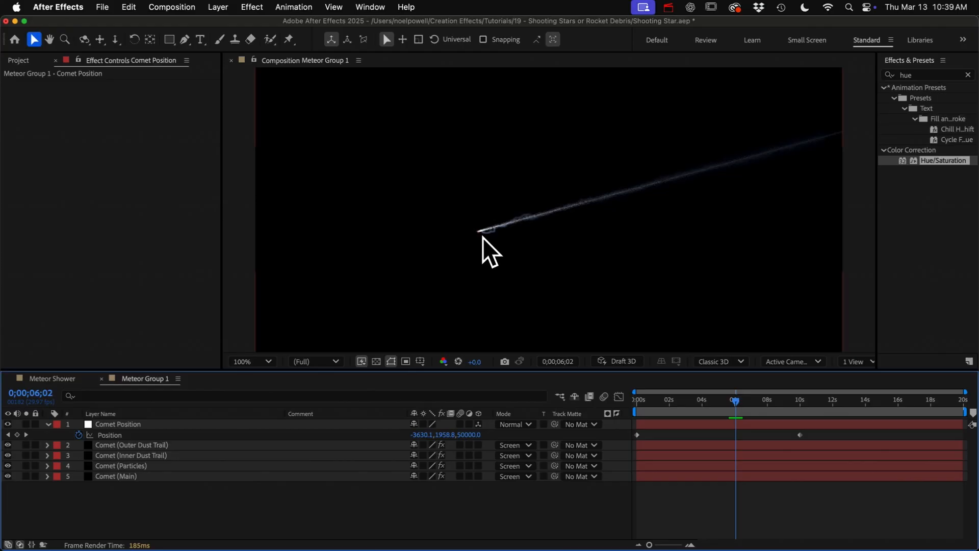
pyautogui.click(133, 454)
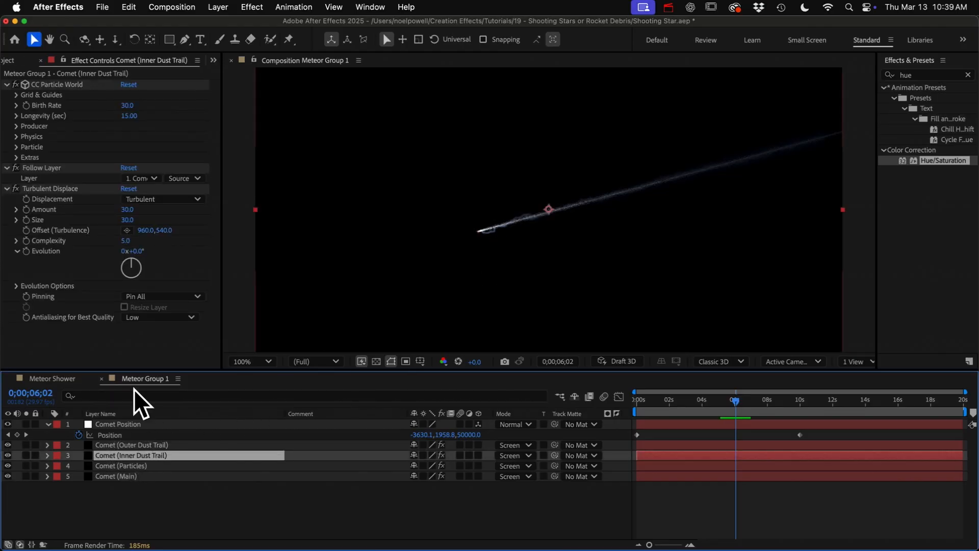
pyautogui.click(129, 210)
pyautogui.press('Return')
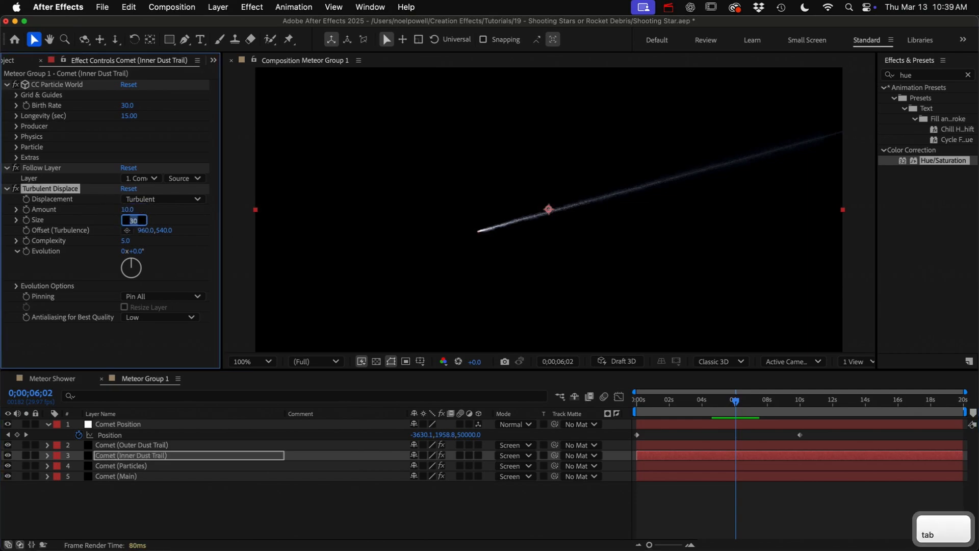
# Set the Comet (Outer Dust Trail) particle Birth Color to FFD461 and its Death Color to dark brown
pyautogui.press('super+Up')
pyautogui.click(16, 147)
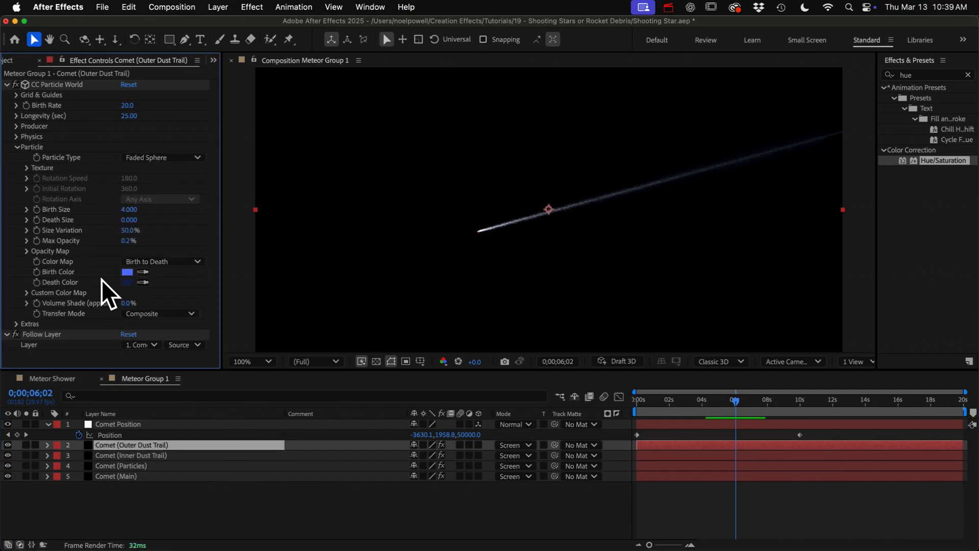
pyautogui.click(127, 271)
pyautogui.click(520, 351)
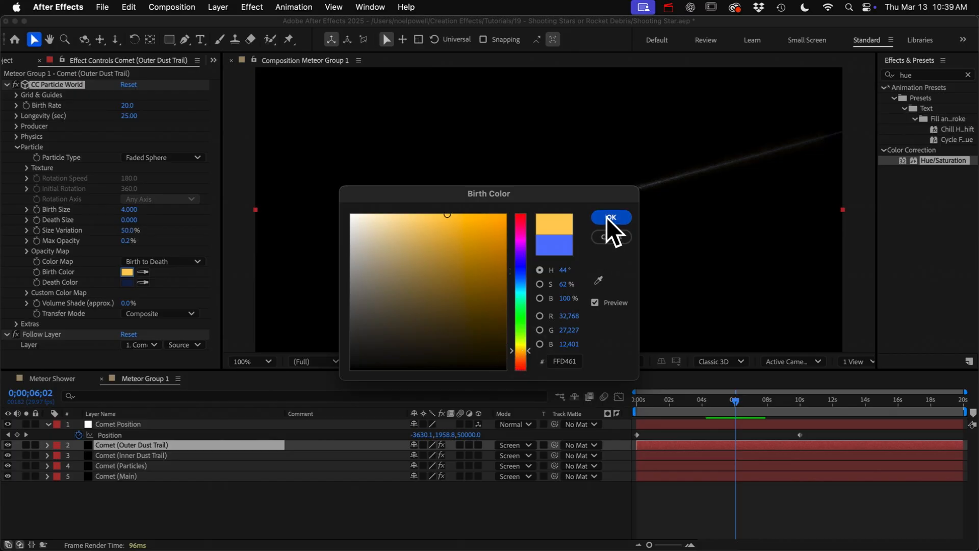
pyautogui.click(611, 217)
pyautogui.click(127, 282)
pyautogui.click(521, 366)
pyautogui.press('Return')
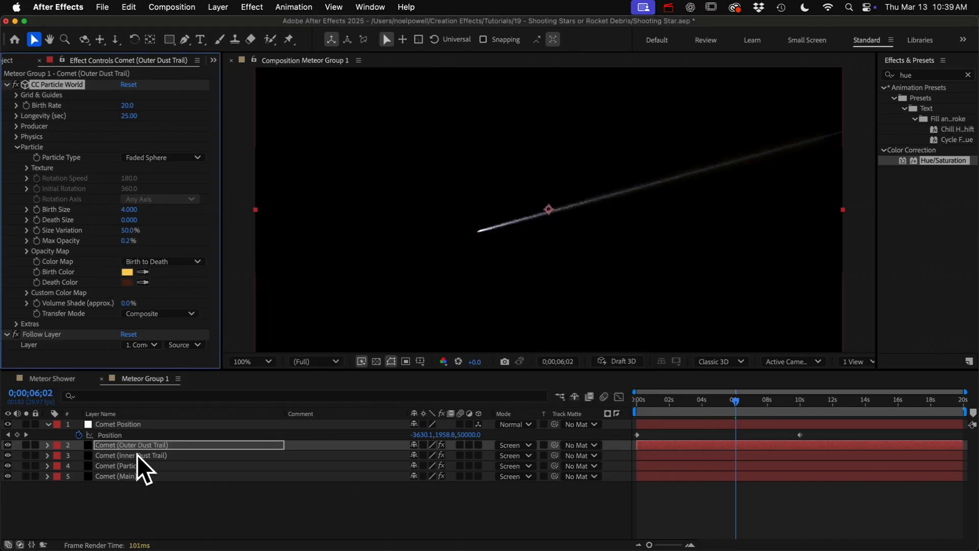
# Change the Comet (Inner Dust Trail) particle Birth Color to a yellow-orange hue and its Death Color to a reddish hue
pyautogui.click(137, 456)
pyautogui.click(127, 272)
pyautogui.click(521, 352)
pyautogui.click(610, 217)
pyautogui.click(127, 282)
pyautogui.click(521, 367)
pyautogui.click(611, 217)
# Change the Comet (Particles) layer's particle Death Color to a reddish-orange hue
pyautogui.click(122, 465)
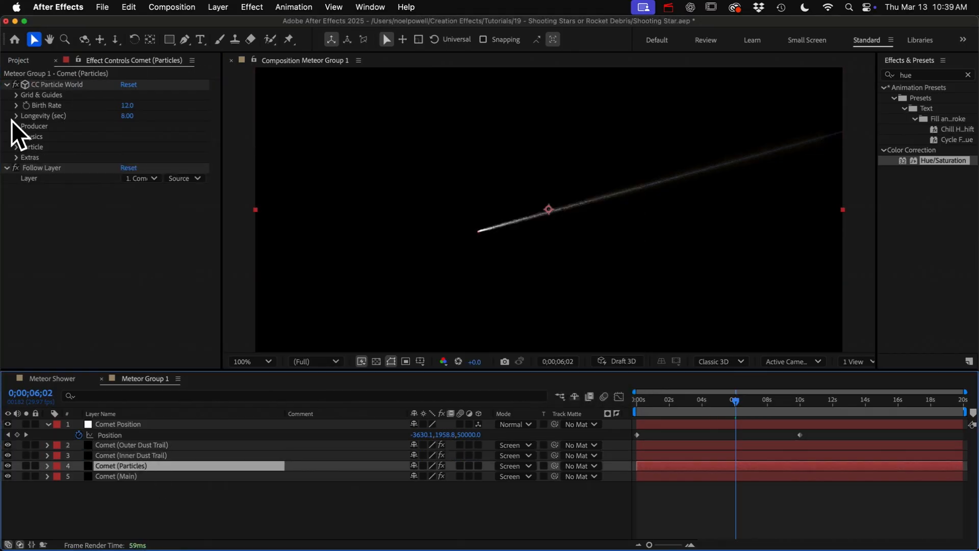
pyautogui.click(15, 147)
pyautogui.click(127, 282)
pyautogui.click(521, 362)
pyautogui.click(611, 217)
# Set the Comet (Main) particle Birth Color to FFEB9A and its Death Color to dark reddish brown
pyautogui.click(121, 476)
pyautogui.click(15, 147)
pyautogui.click(127, 272)
pyautogui.click(520, 350)
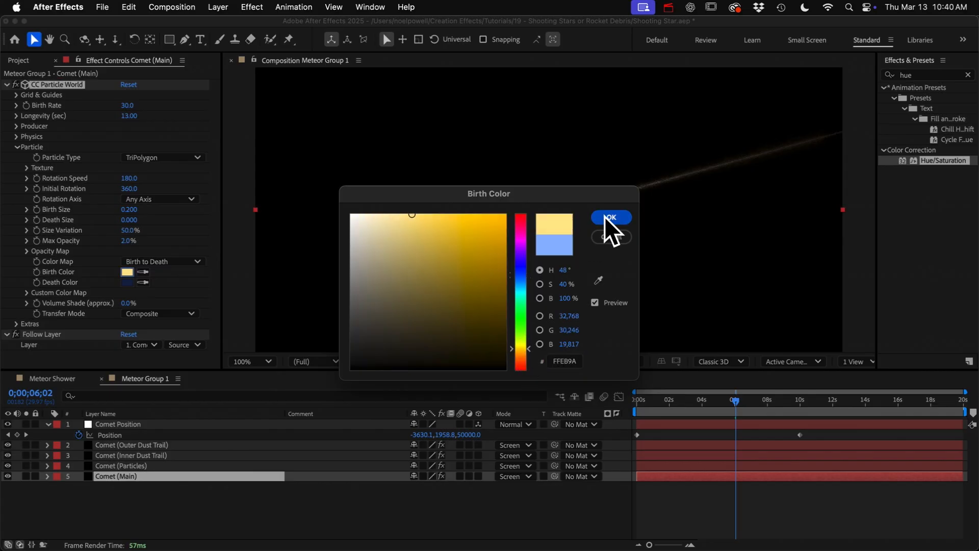
pyautogui.click(611, 217)
pyautogui.click(127, 282)
pyautogui.click(485, 306)
pyautogui.click(611, 217)
pyautogui.click(210, 489)
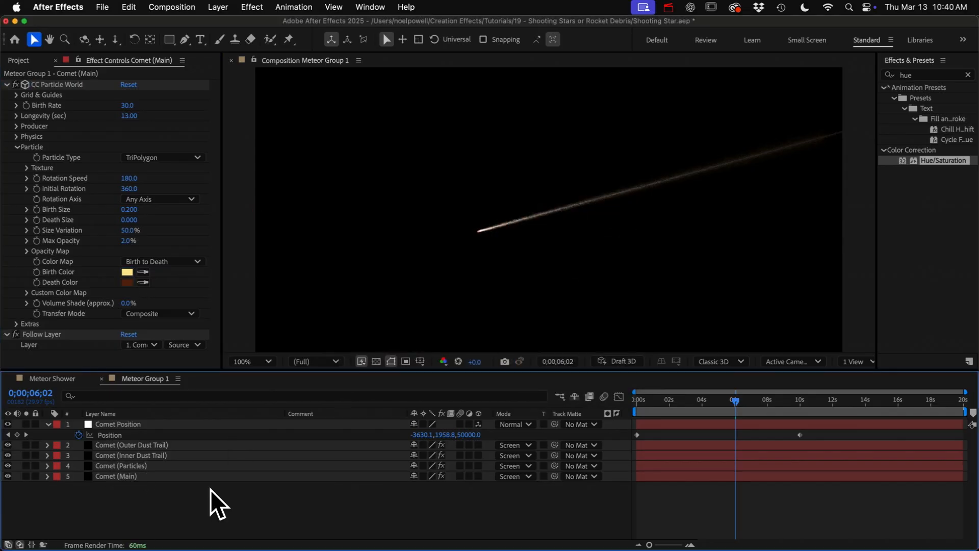
# In the Meteor Shower composition, change the Tritone Midtones color of the Sunny Forest layer to brown
pyautogui.click(44, 379)
pyautogui.click(124, 434)
pyautogui.click(127, 296)
pyautogui.click(519, 341)
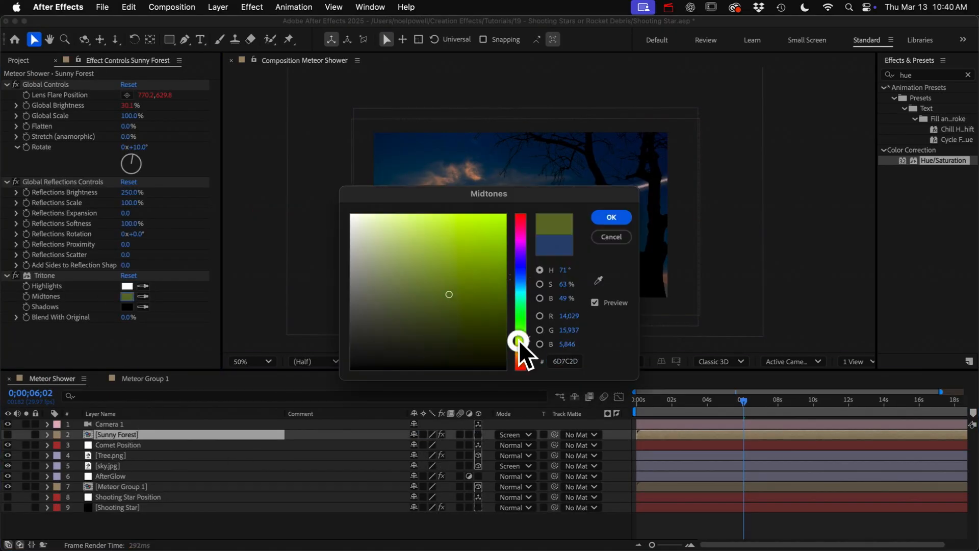
pyautogui.moveTo(519, 340); pyautogui.dragTo(516, 357)
pyautogui.click(611, 217)
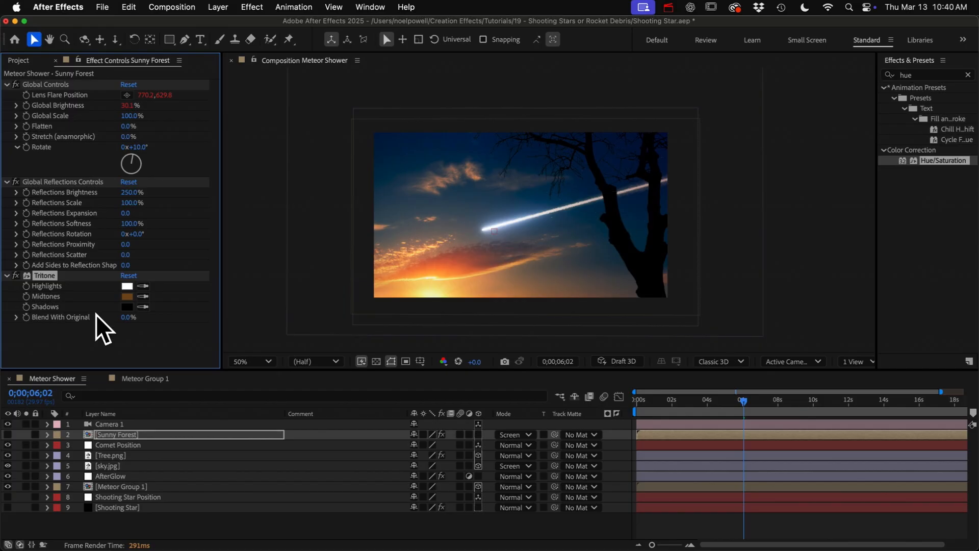
# Set the Outer Color (Glow 4) in the AfterGlow layer's Glow 1 controls to orange F09B29
pyautogui.click(111, 476)
pyautogui.click(17, 95)
pyautogui.click(127, 209)
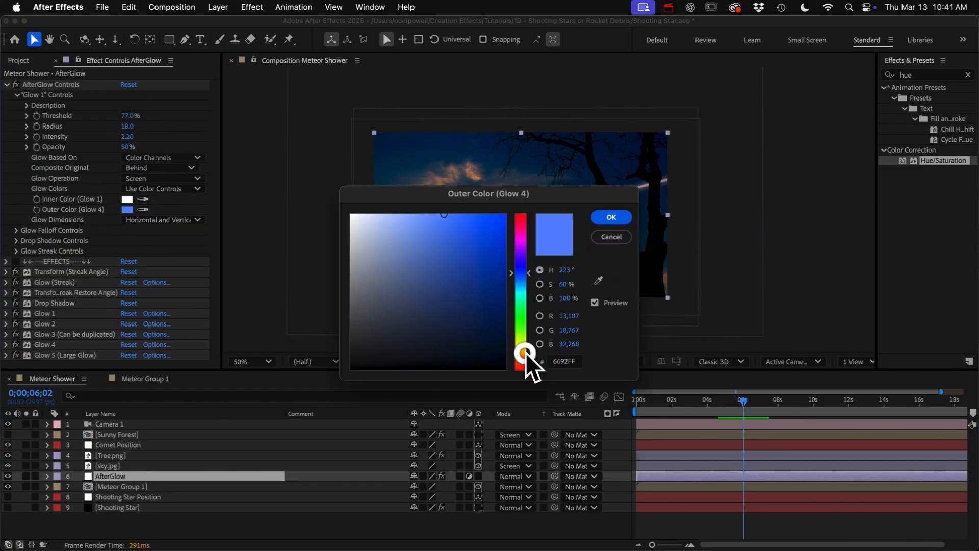
pyautogui.click(524, 354)
pyautogui.moveTo(474, 196); pyautogui.dragTo(664, 267)
pyautogui.moveTo(657, 283); pyautogui.dragTo(668, 294)
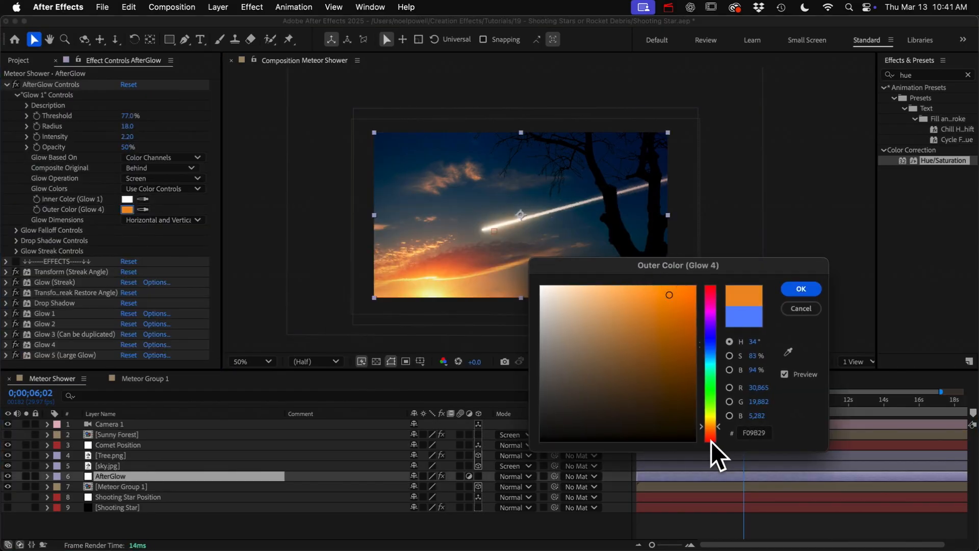
pyautogui.click(800, 288)
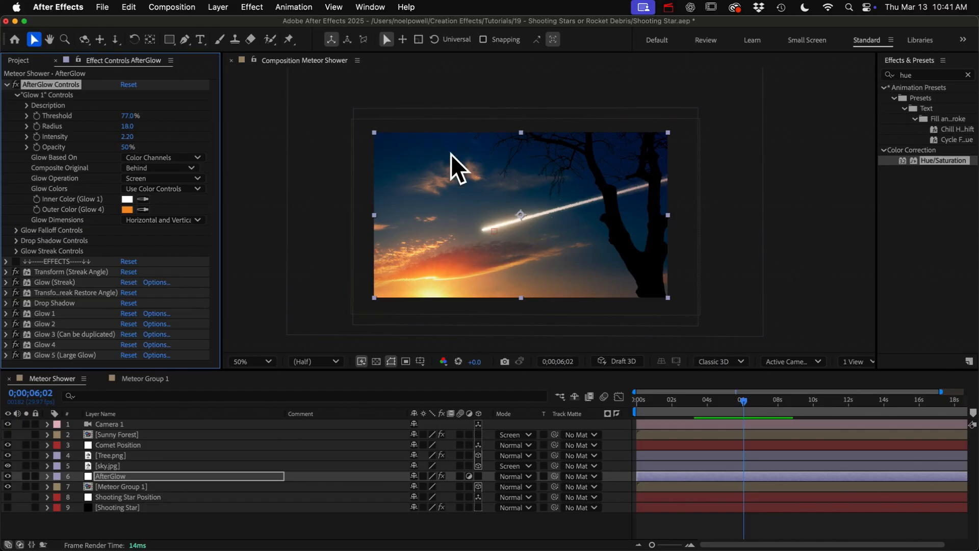
# Add a black 1920 by 1080 px solid to the Meteor Shower composition and place it last in the layer order
pyautogui.click(222, 5)
pyautogui.moveTo(221, 27)
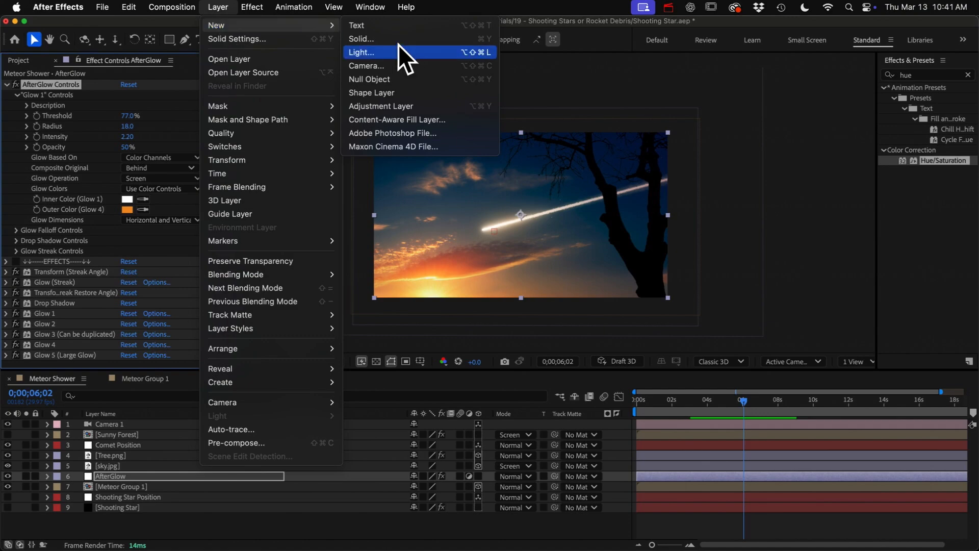
pyautogui.click(377, 38)
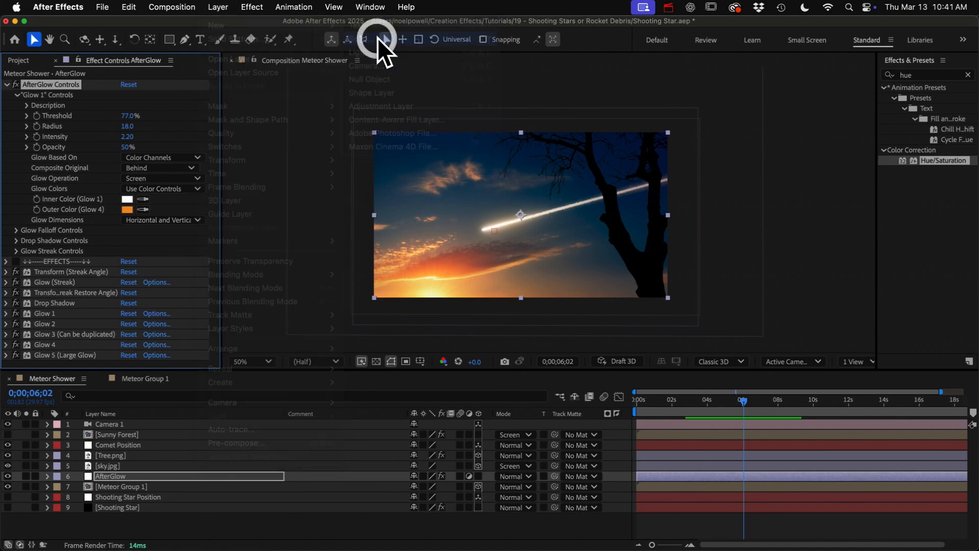
pyautogui.click(481, 378)
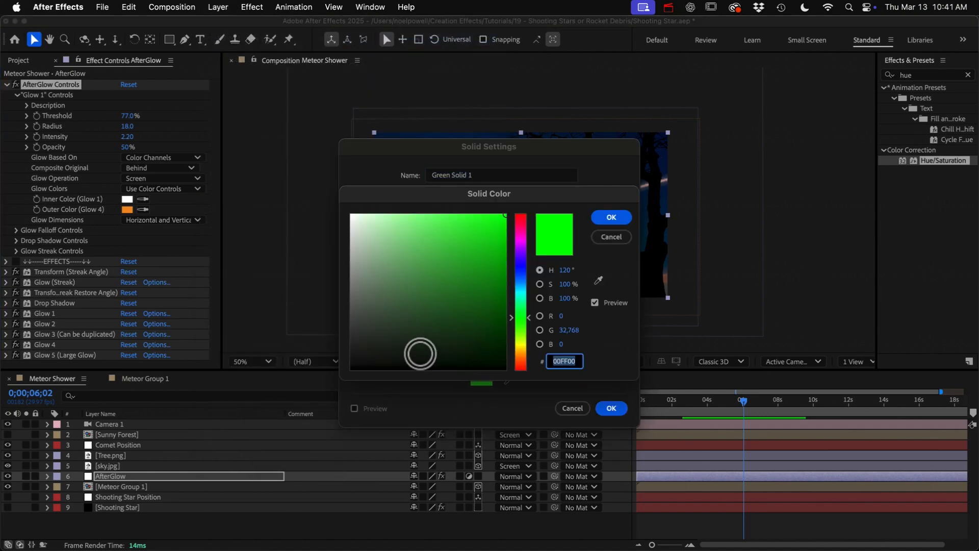
pyautogui.click(360, 369)
pyautogui.click(623, 218)
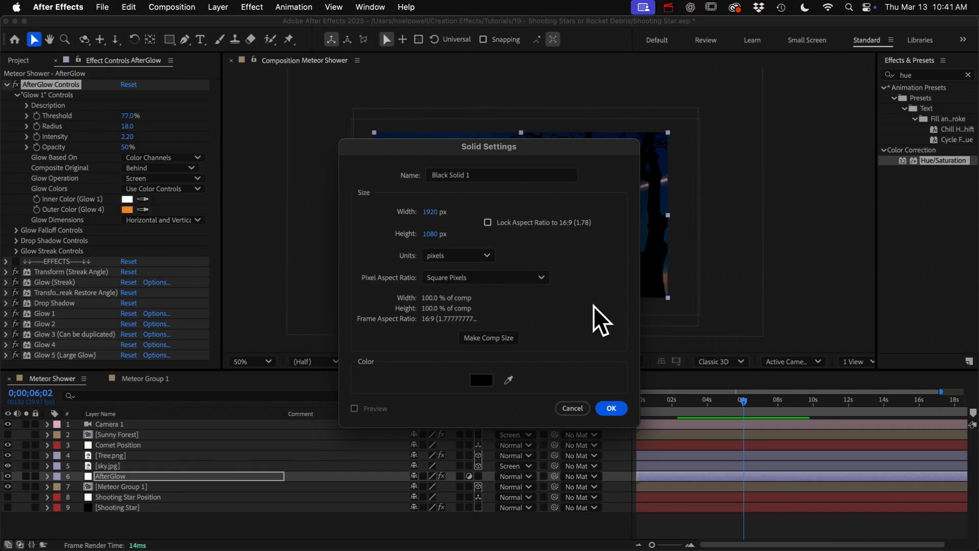
pyautogui.click(612, 408)
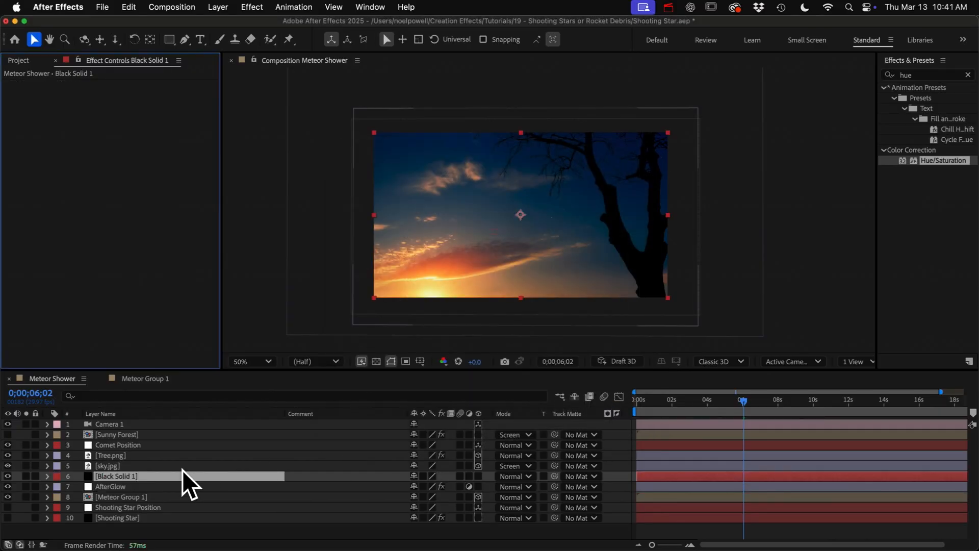
pyautogui.moveTo(114, 475)
pyautogui.mouseDown()
pyautogui.moveTo(120, 539)
pyautogui.moveTo(162, 521)
pyautogui.mouseUp()
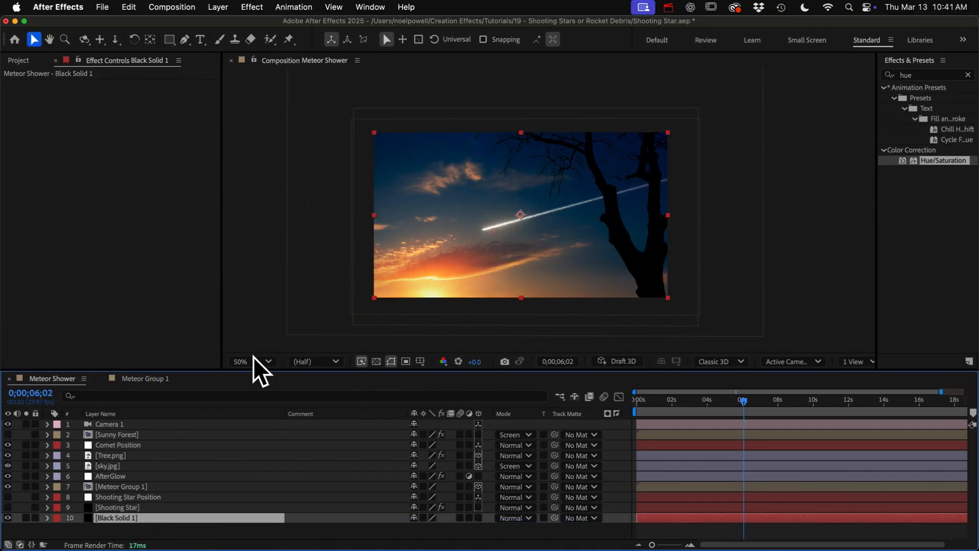
# In Meteor Group 1, duplicate the Comet Position null and its four comet layers and move the copies above the originals
pyautogui.click(136, 380)
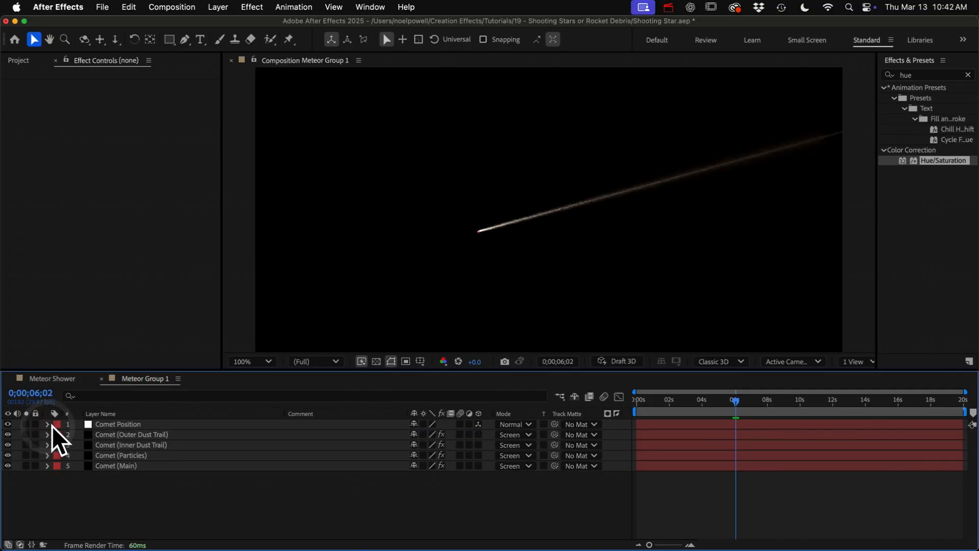
pyautogui.click(120, 425)
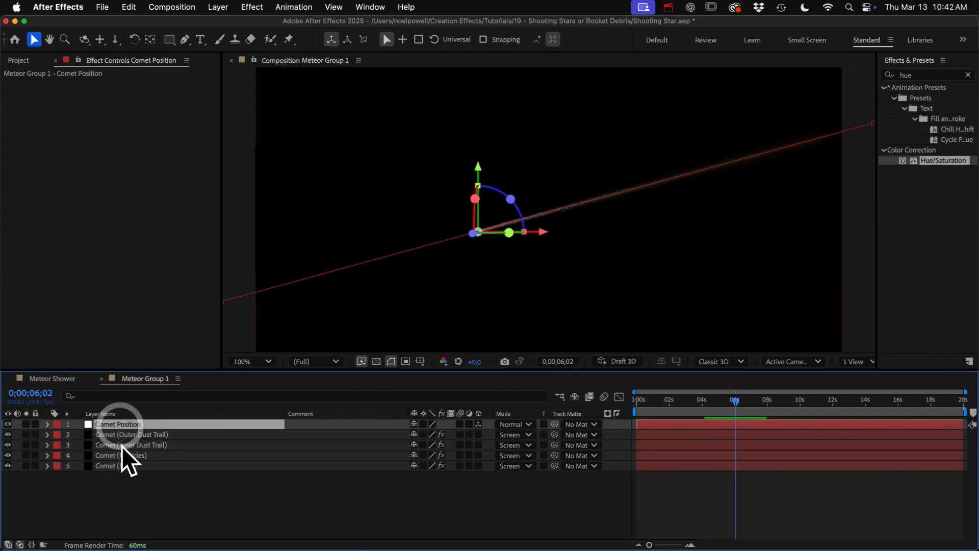
pyautogui.keyDown('shift'); pyautogui.click(121, 464); pyautogui.keyUp('shift')
pyautogui.press('super+d')
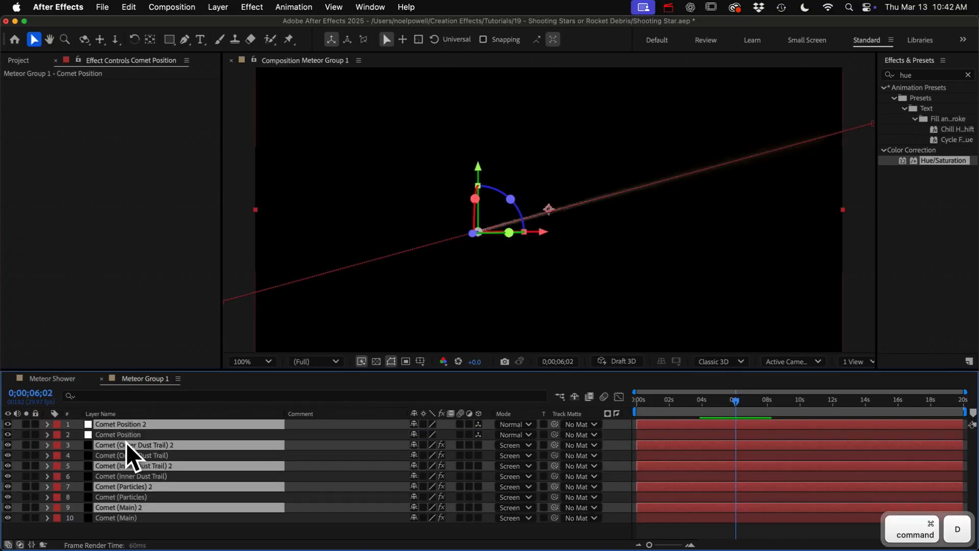
pyautogui.moveTo(119, 442); pyautogui.dragTo(118, 429)
pyautogui.click(138, 529)
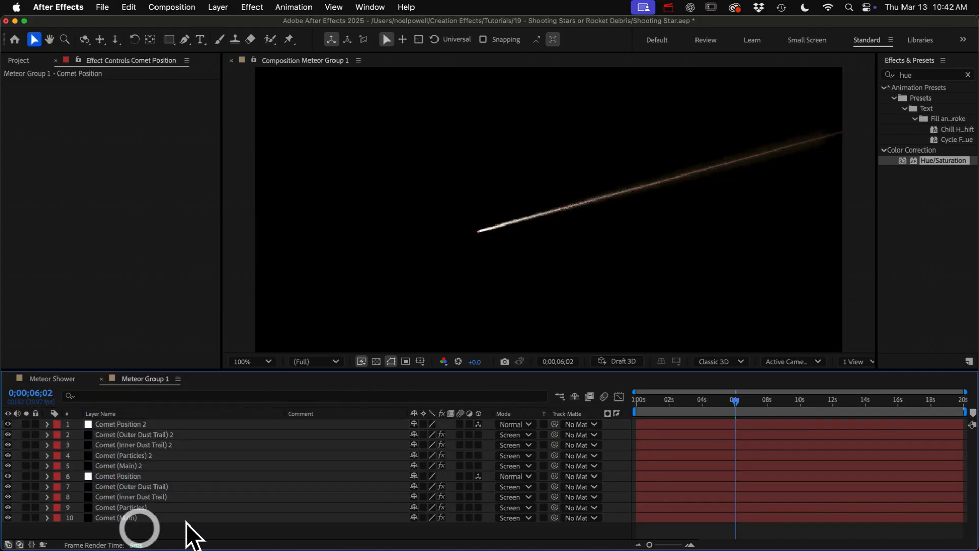
# Set the Follow Layer effect on Comet (Outer Dust Trail) 2 and Comet (Inner Dust Trail) 2 to Comet Position 2
pyautogui.click(146, 435)
pyautogui.click(142, 177)
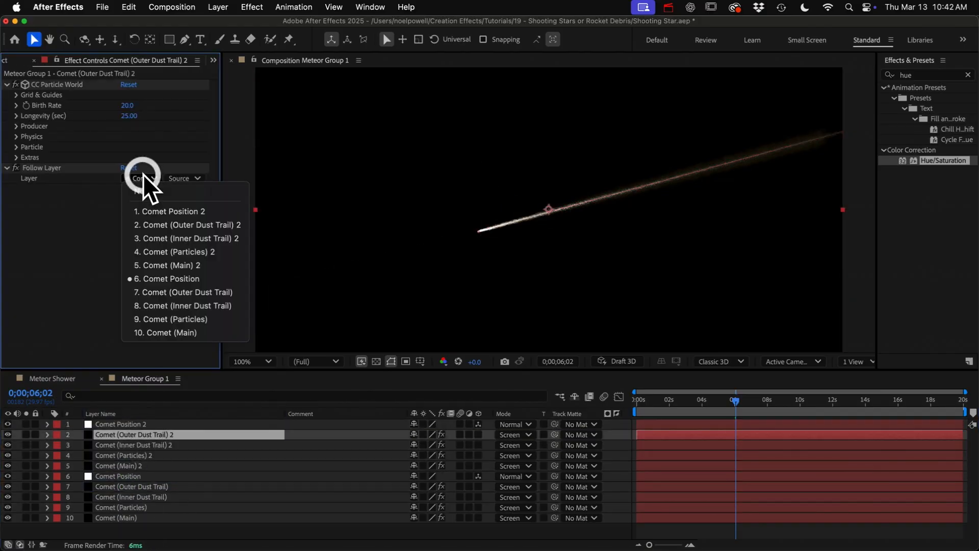
pyautogui.click(157, 212)
pyautogui.click(136, 448)
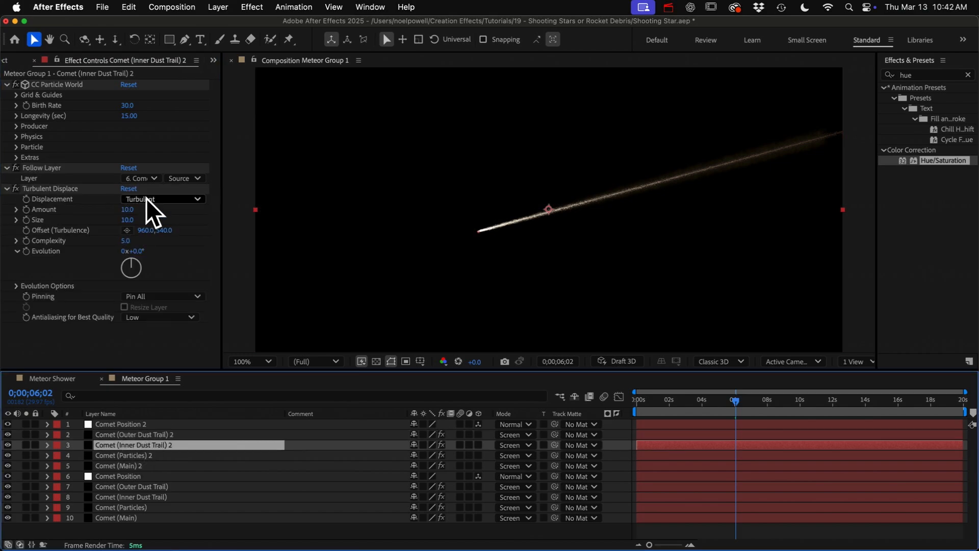
pyautogui.click(145, 198)
pyautogui.click(156, 209)
# Set the Follow Layer effect on Comet (Particles) 2 and Comet (Main) 2 to Comet Position 2
pyautogui.press('super+Down')
pyautogui.click(143, 178)
pyautogui.click(151, 210)
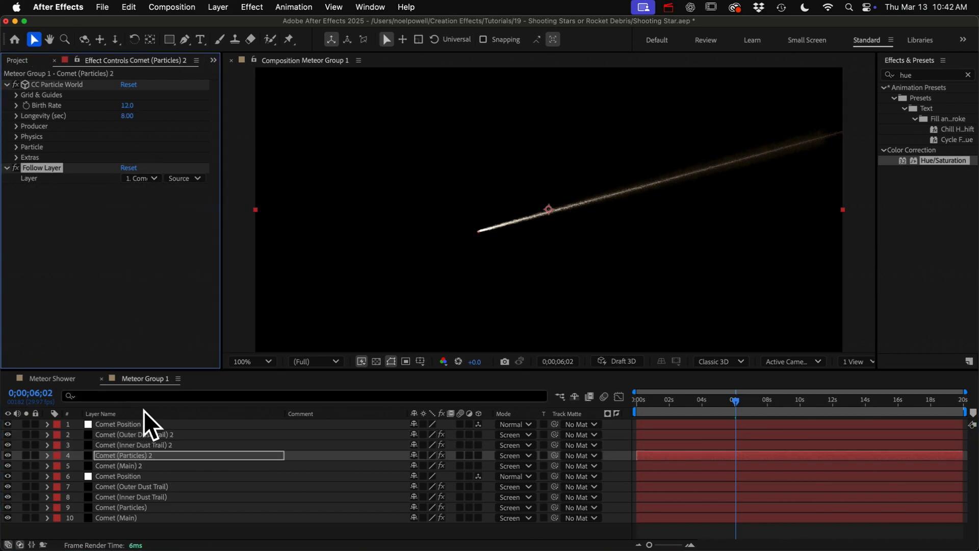
pyautogui.press('super+Down')
pyautogui.click(147, 176)
pyautogui.click(151, 209)
# At the start of the timeline, select Comet Position 2's Position keyframes and offset their X and Y values to shift its path
pyautogui.click(197, 423)
pyautogui.press('p')
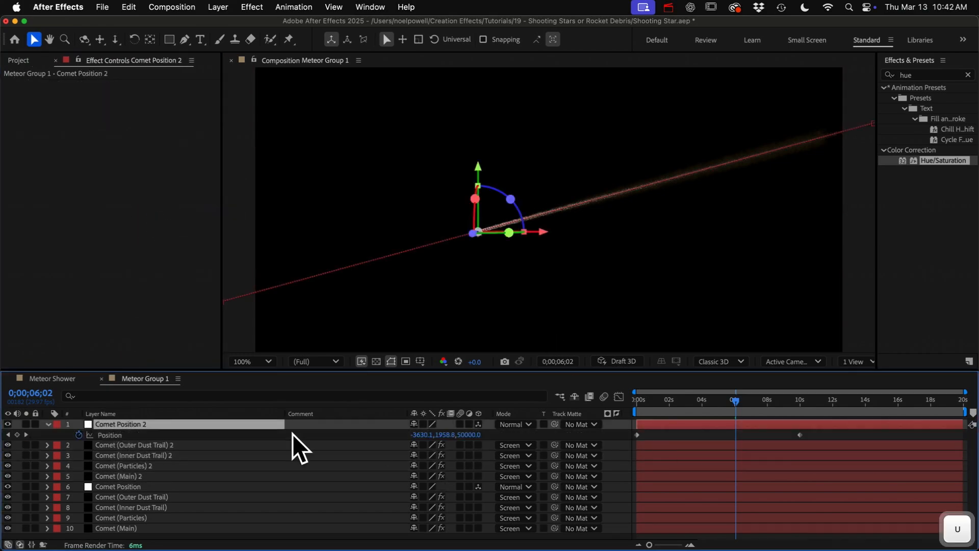
pyautogui.moveTo(735, 400); pyautogui.dragTo(629, 400)
pyautogui.scroll(-2, 488, 276)
pyautogui.click(110, 434)
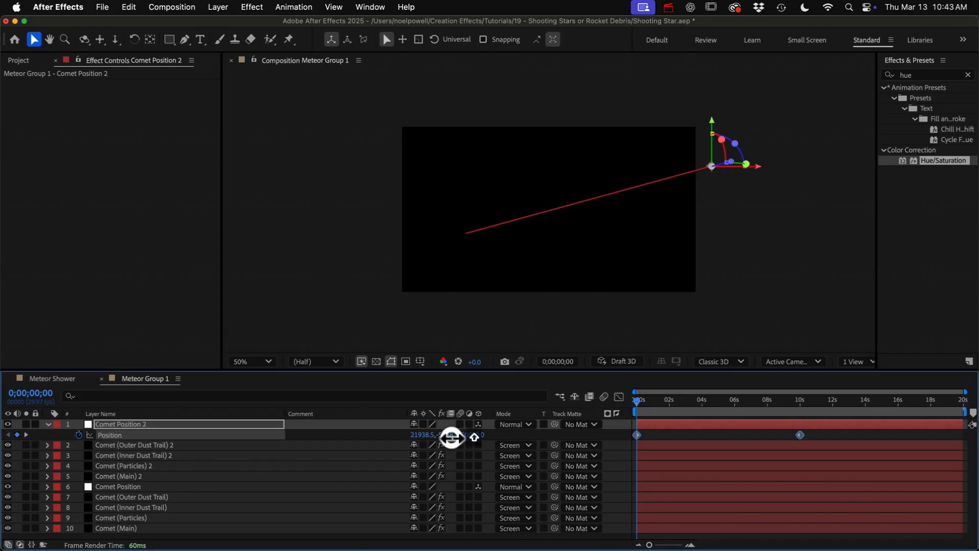
pyautogui.moveTo(448, 435); pyautogui.dragTo(291, 419)
pyautogui.moveTo(415, 434); pyautogui.dragTo(621, 444)
# At 10 seconds, move the Comet Position 2 null to the right and slightly up in the composition
pyautogui.click(800, 402)
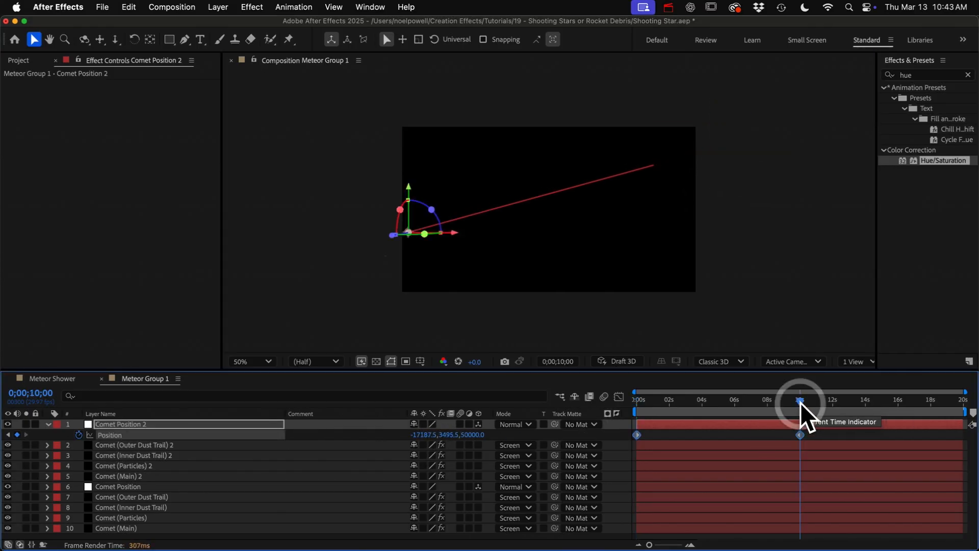
pyautogui.click(95, 429)
pyautogui.moveTo(499, 224); pyautogui.dragTo(455, 174)
pyautogui.click(47, 424)
# In CC Particle World, set Comet (Inner Dust Trail) 2's Radius Z to 0.050 and reveal Comet (Outer Dust Trail) 2's Particle settings
pyautogui.click(139, 447)
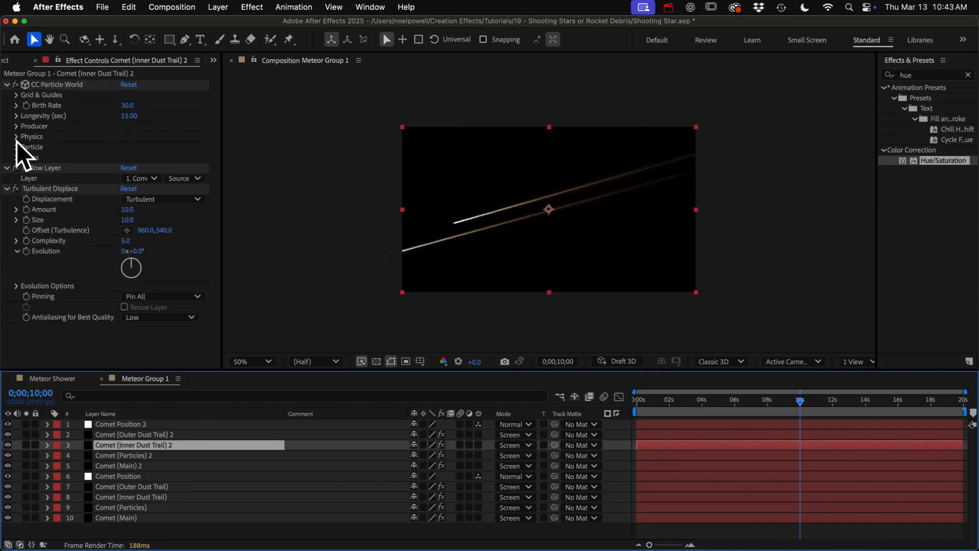
pyautogui.click(17, 126)
pyautogui.click(131, 189)
pyautogui.write('0.05')
pyautogui.click(17, 199)
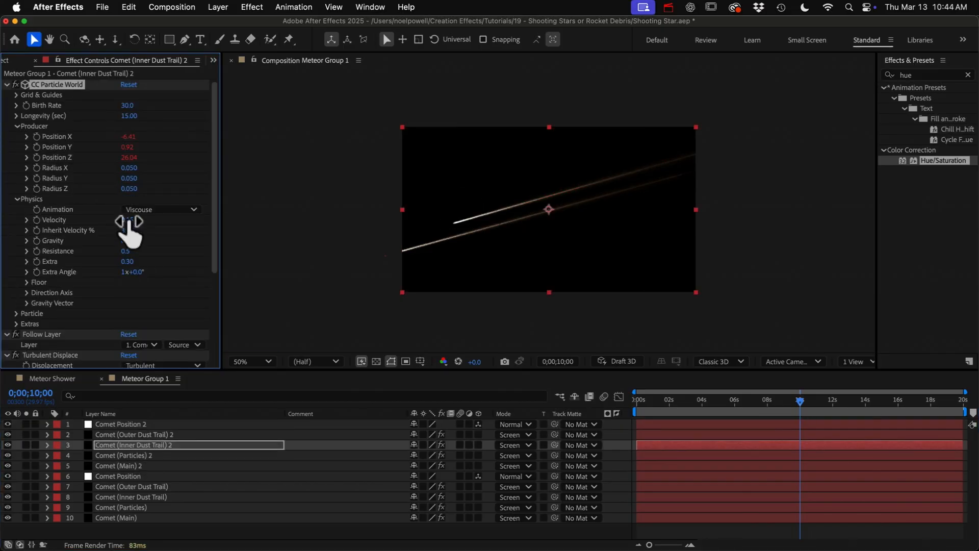
pyautogui.click(129, 436)
pyautogui.click(16, 147)
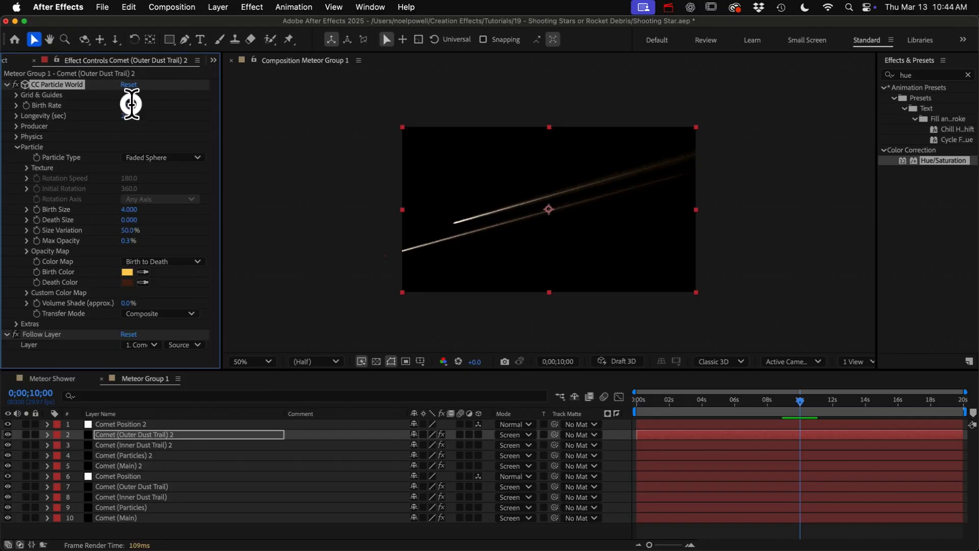
# Set the Physics Extra value of Comet (Particles) 2's CC Particle World effect to 0
pyautogui.click(130, 455)
pyautogui.click(17, 137)
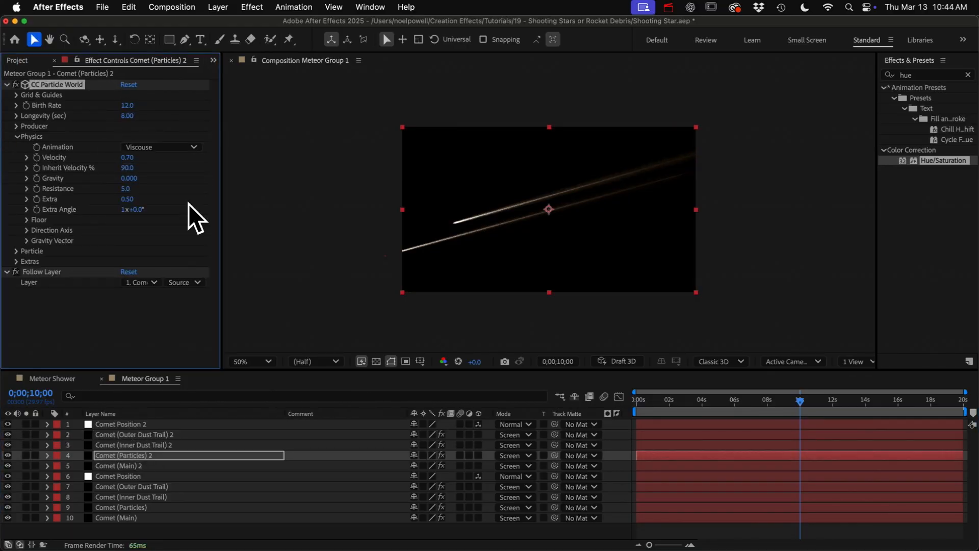
pyautogui.click(127, 199)
pyautogui.write('0')
pyautogui.press('Return')
pyautogui.click(17, 137)
pyautogui.click(7, 85)
# Duplicate Comet Position 2, Comet (Inner Dust Trail) 2 and Comet (Main) 2 as a third, simpler meteor
pyautogui.click(135, 424)
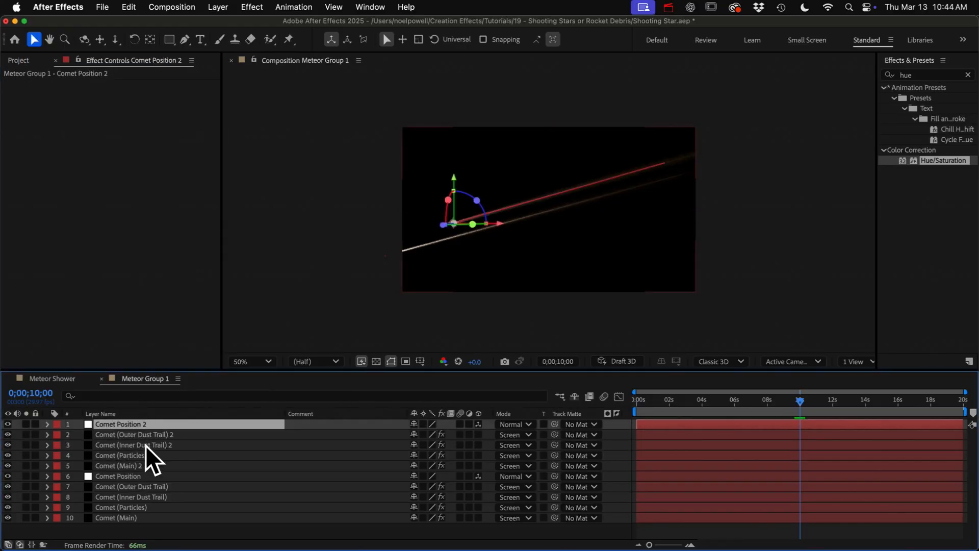
pyautogui.keyDown('super'); pyautogui.click(145, 446); pyautogui.keyUp('super')
pyautogui.keyDown('super'); pyautogui.click(152, 466); pyautogui.keyUp('super')
pyautogui.press('super+d')
pyautogui.doubleClick(162, 425)
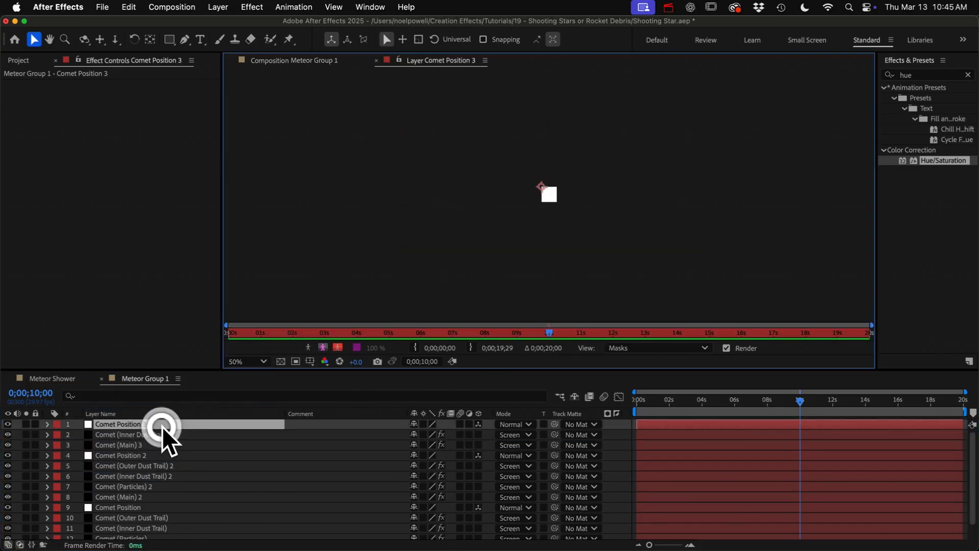
pyautogui.click(376, 60)
# Set the Follow Layer effect on Comet (Inner Dust Trail) 3 and Comet (Main) 3 to Comet Position 3
pyautogui.click(144, 435)
pyautogui.click(148, 180)
pyautogui.click(158, 207)
pyautogui.click(146, 445)
pyautogui.click(148, 180)
pyautogui.click(158, 206)
# At 10 seconds, move the Comet Position 3 null down and left to about -15054.5, 10368.5
pyautogui.click(129, 425)
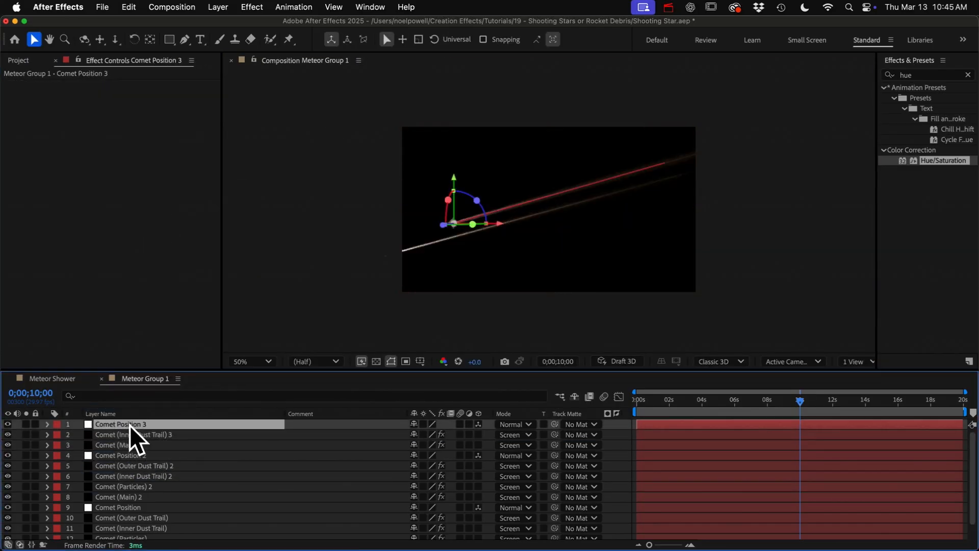
pyautogui.press('p')
pyautogui.moveTo(465, 197); pyautogui.dragTo(439, 260)
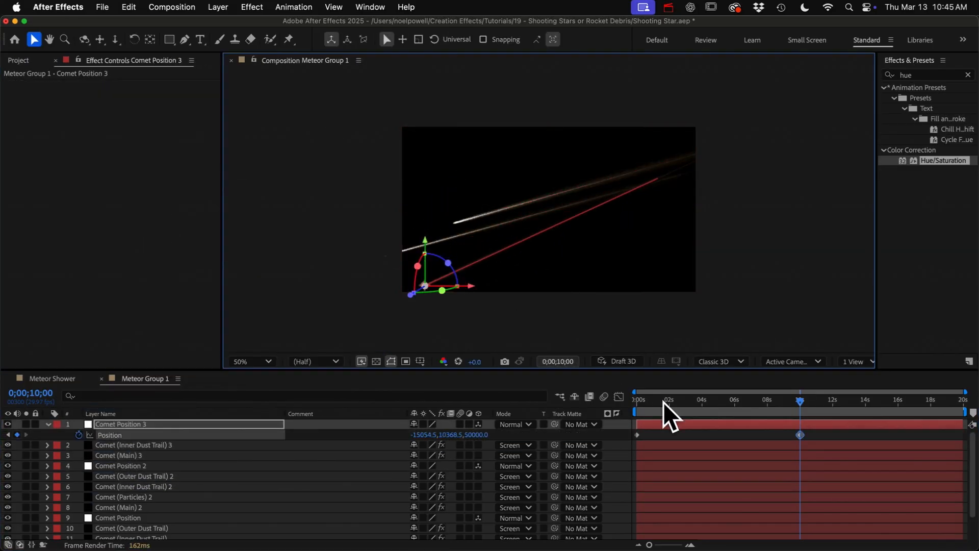
# Lower Comet Position 3's starting position at 0 seconds and nudge its 10-second position so its path parallels the other meteors
pyautogui.click(637, 400)
pyautogui.moveTo(732, 111); pyautogui.dragTo(760, 153)
pyautogui.moveTo(784, 193); pyautogui.dragTo(769, 194)
pyautogui.moveTo(718, 147); pyautogui.dragTo(719, 152)
pyautogui.click(799, 400)
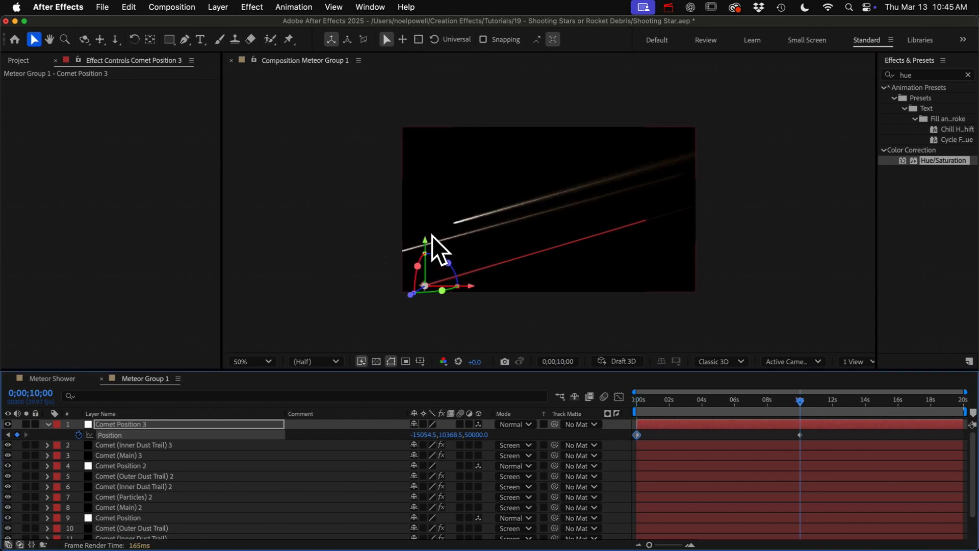
pyautogui.moveTo(425, 241); pyautogui.dragTo(424, 237)
pyautogui.click(47, 424)
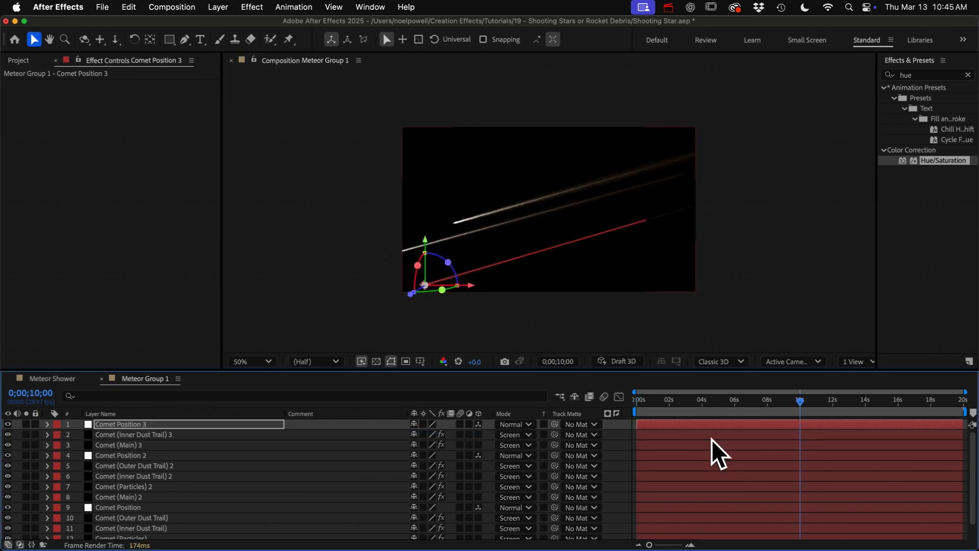
# Around 0;00;06;22, add the expression wiggle(10,40) to the CC Particle World Birth Rate of Comet (Inner Dust Trail) 3
pyautogui.click(747, 400)
pyautogui.click(797, 298)
pyautogui.press('.')
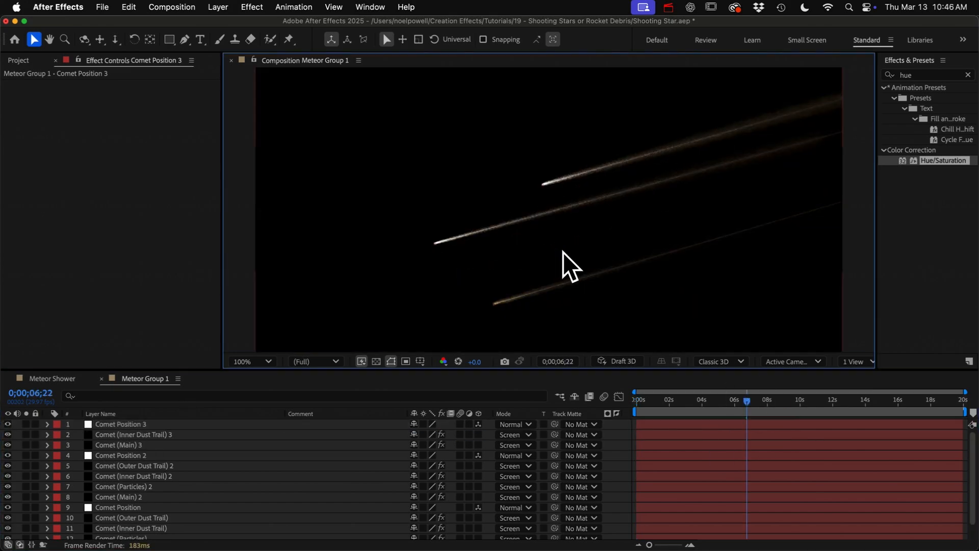
pyautogui.click(127, 436)
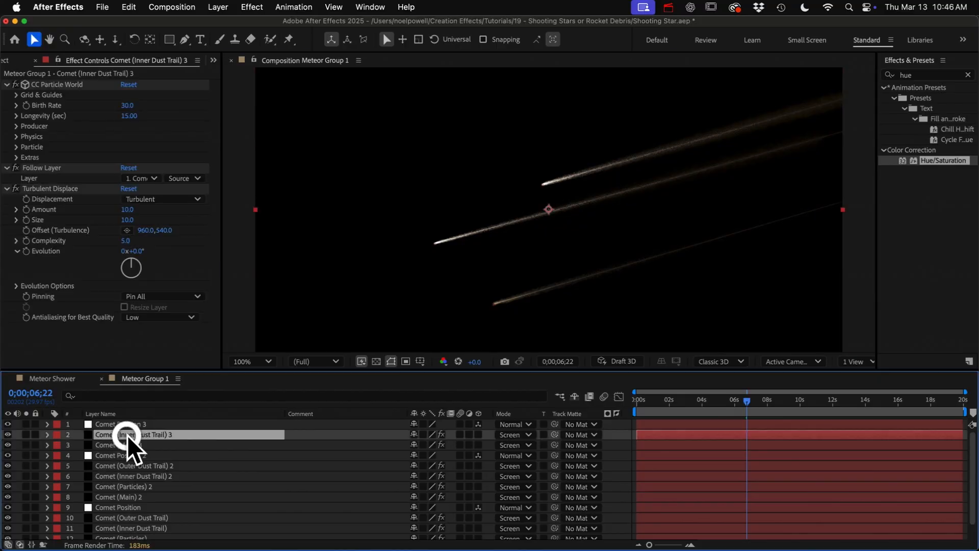
pyautogui.press('e')
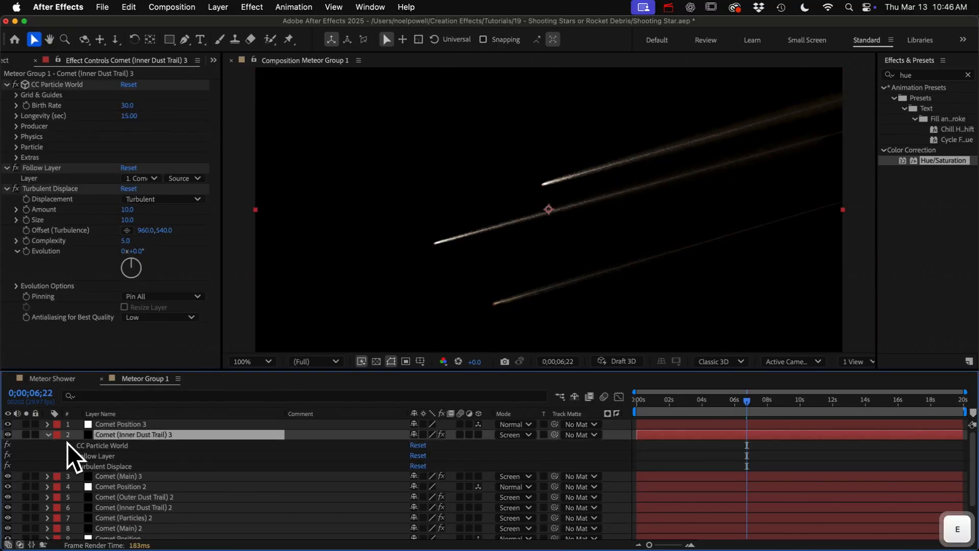
pyautogui.click(70, 445)
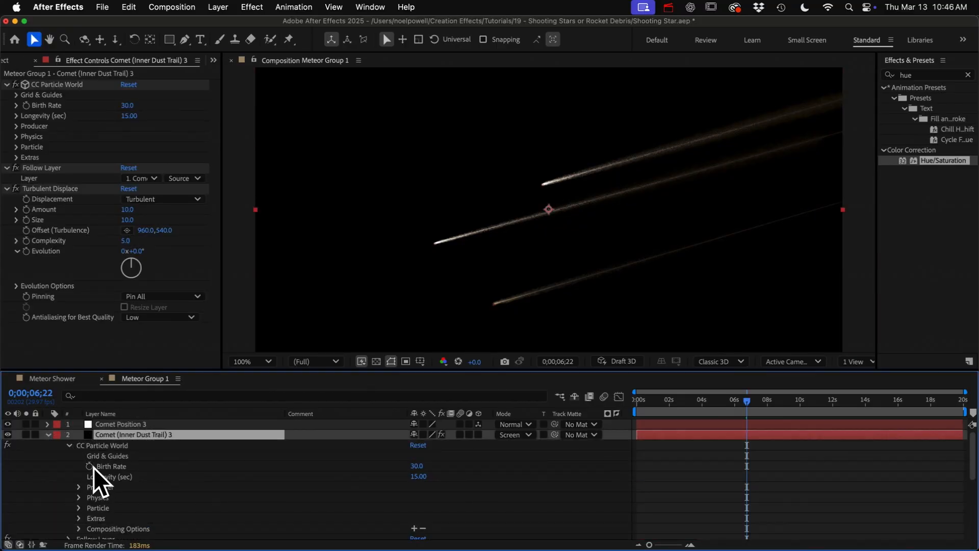
pyautogui.keyDown('alt'); pyautogui.click(89, 466); pyautogui.keyUp('alt')
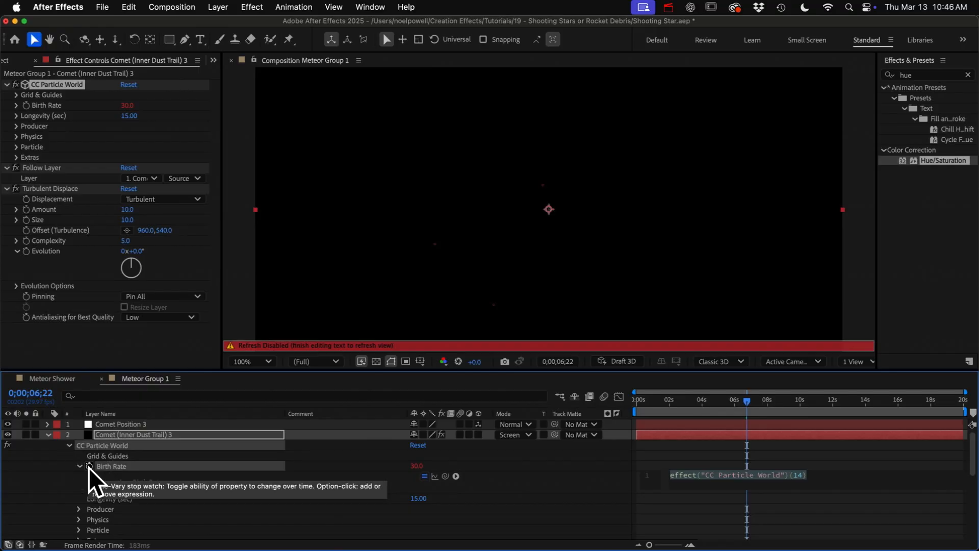
pyautogui.write('wigg')
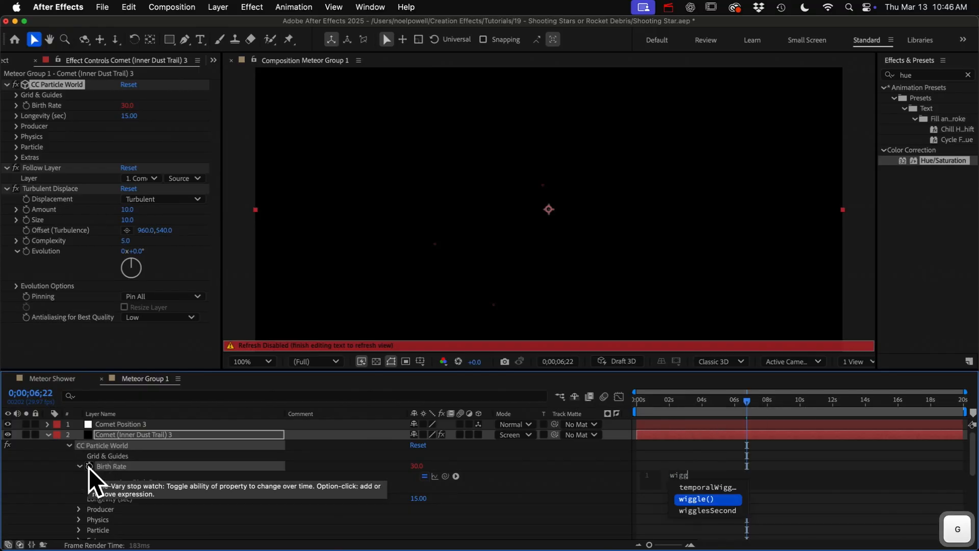
pyautogui.write('le(10')
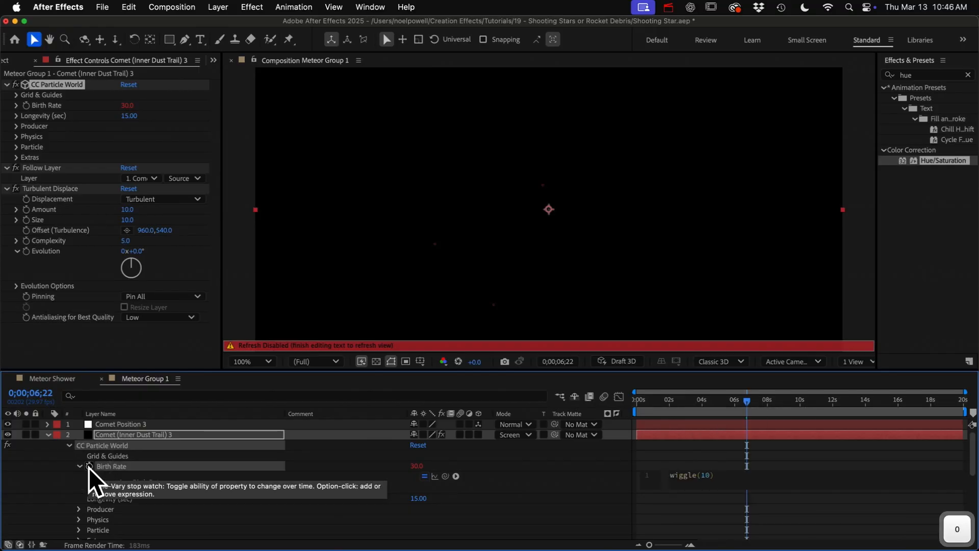
pyautogui.write(',40')
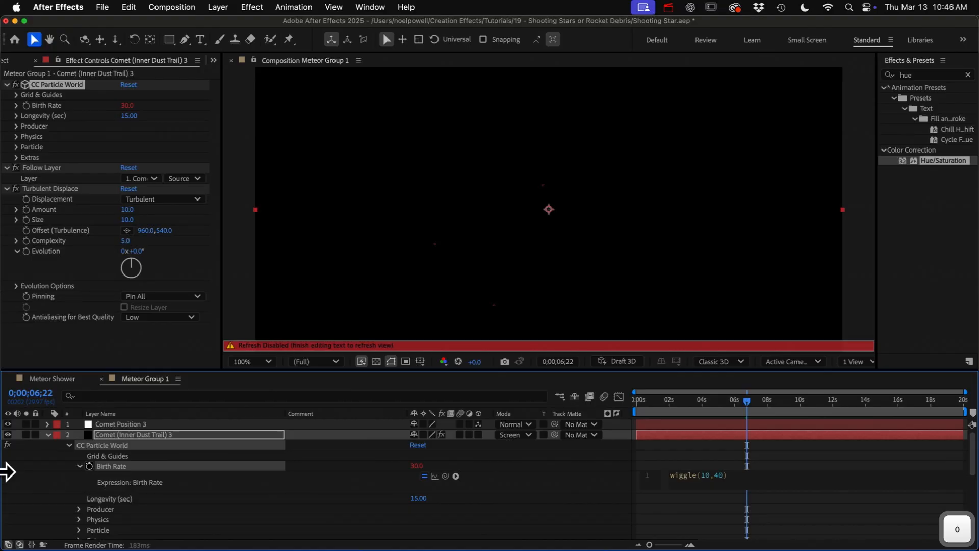
pyautogui.click(75, 478)
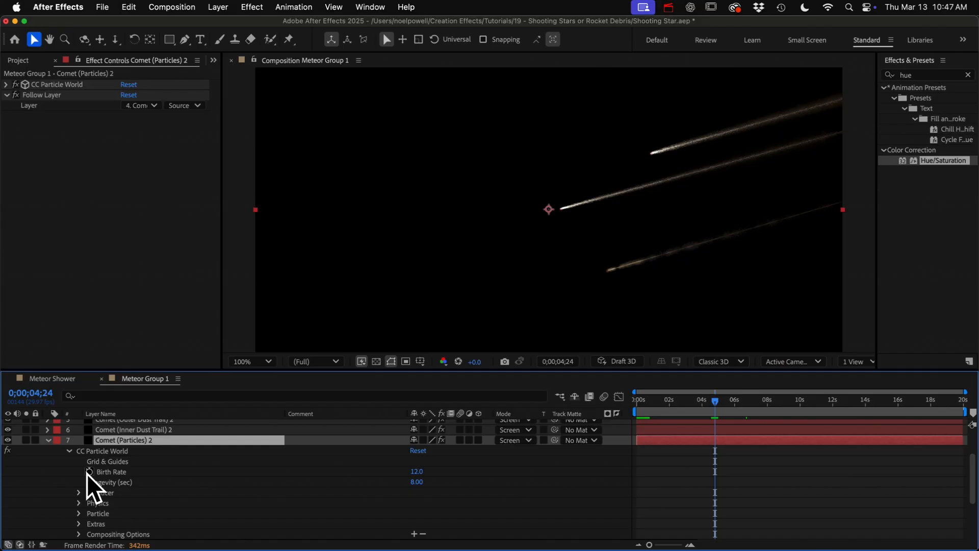
# Add the expression wiggle(10,40) to the CC Particle World Birth Rate of Comet (Particles) 2
pyautogui.keyDown('alt'); pyautogui.click(88, 472); pyautogui.keyUp('alt')
pyautogui.write('wiggle')
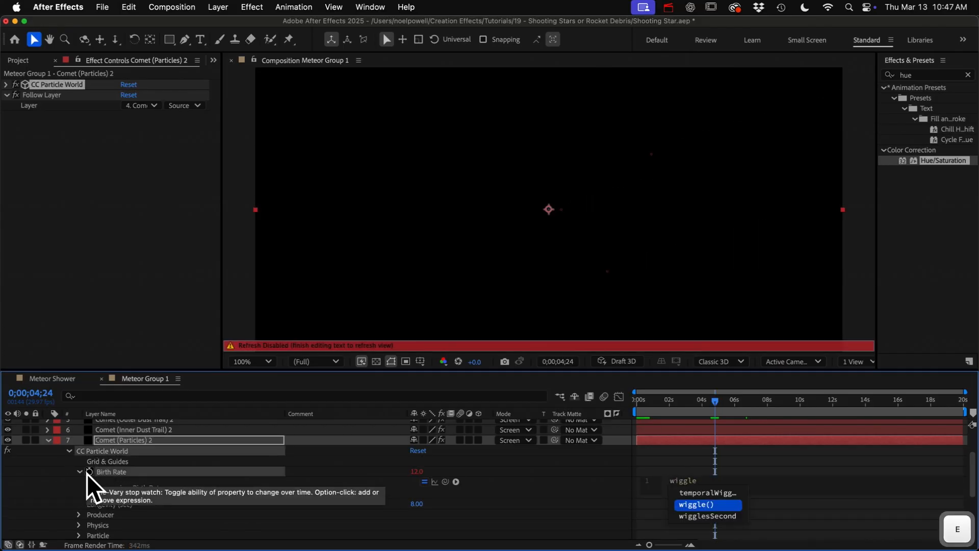
pyautogui.write('(10,40')
pyautogui.click(65, 465)
pyautogui.click(48, 441)
# Add the expression wiggle(10,15) to the CC Particle World Birth Rate of the original Comet (Particles) layer
pyautogui.click(131, 463)
pyautogui.press('e')
pyautogui.press('e')
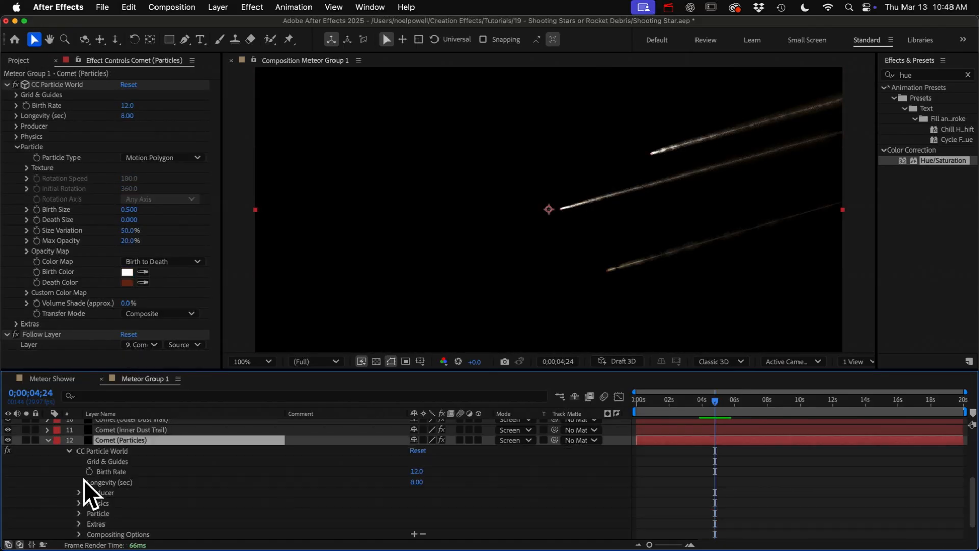
pyautogui.keyDown('alt'); pyautogui.click(90, 472); pyautogui.keyUp('alt')
pyautogui.write('wiggle(10,15')
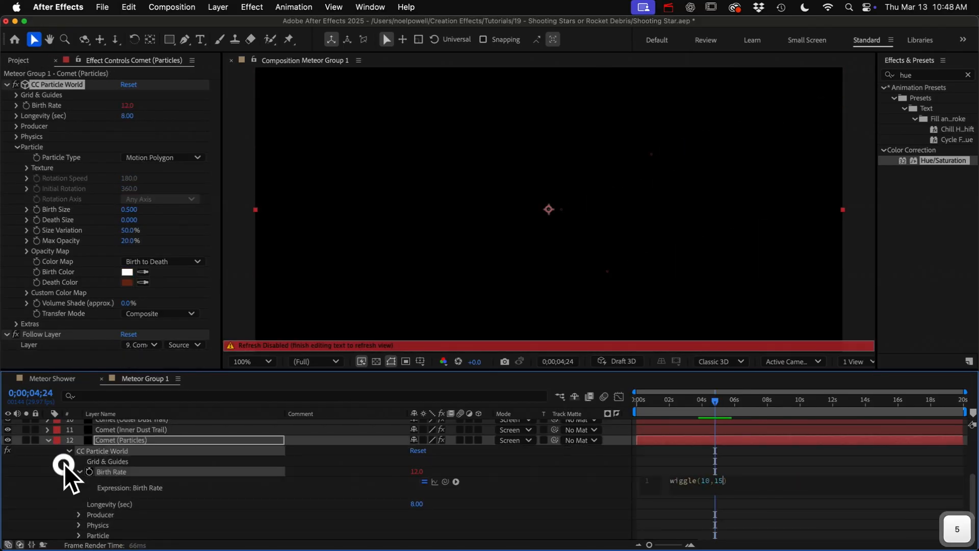
pyautogui.click(63, 464)
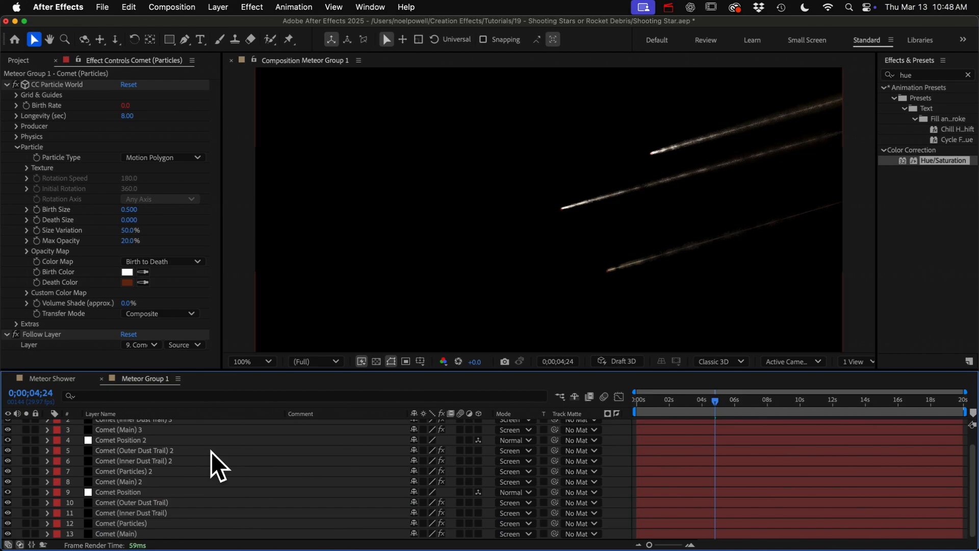
pyautogui.scroll(-1, 489, 210)
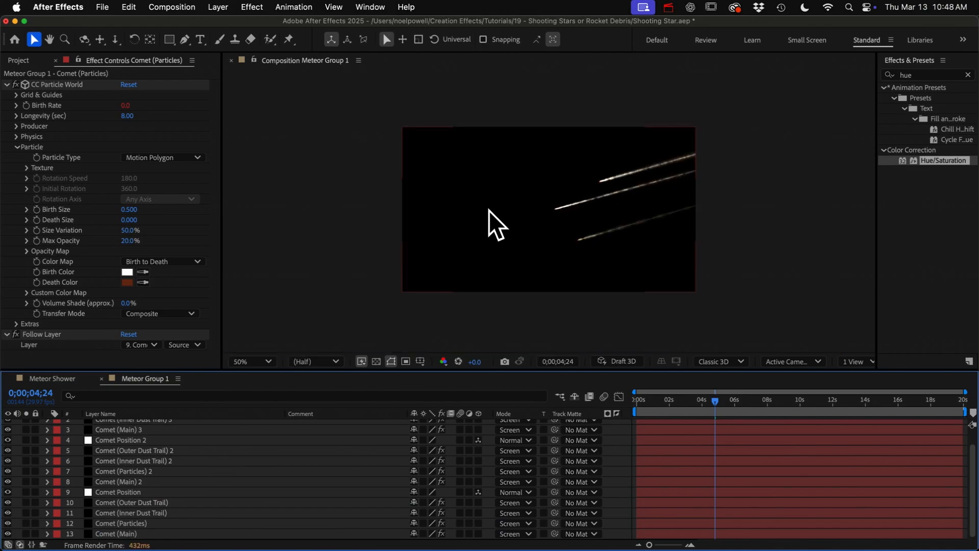
pyautogui.scroll(1, 121, 437)
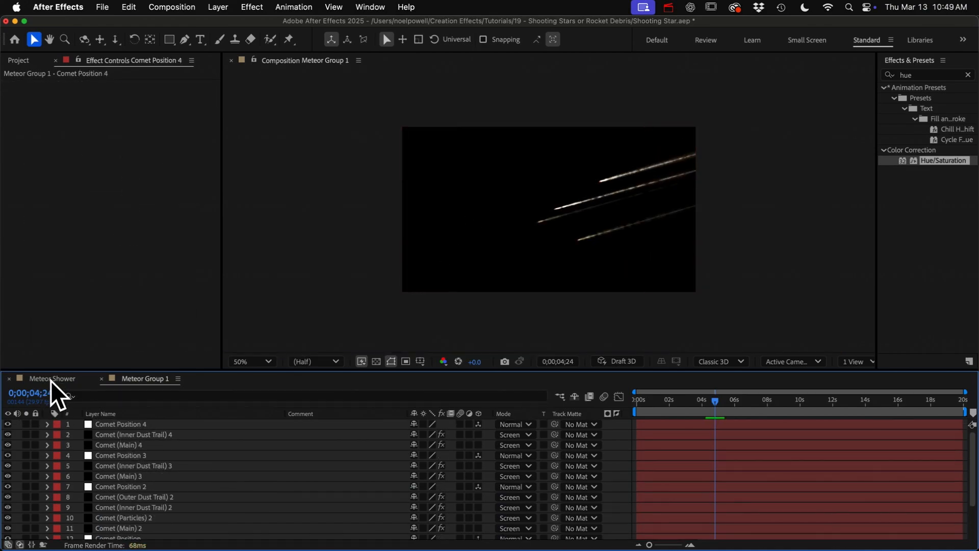
# Duplicate Comet Position 4 in Meteor Group 1 and paste the Shooting Star layer from Meteor Shower beneath the copy, made visible
pyautogui.click(51, 380)
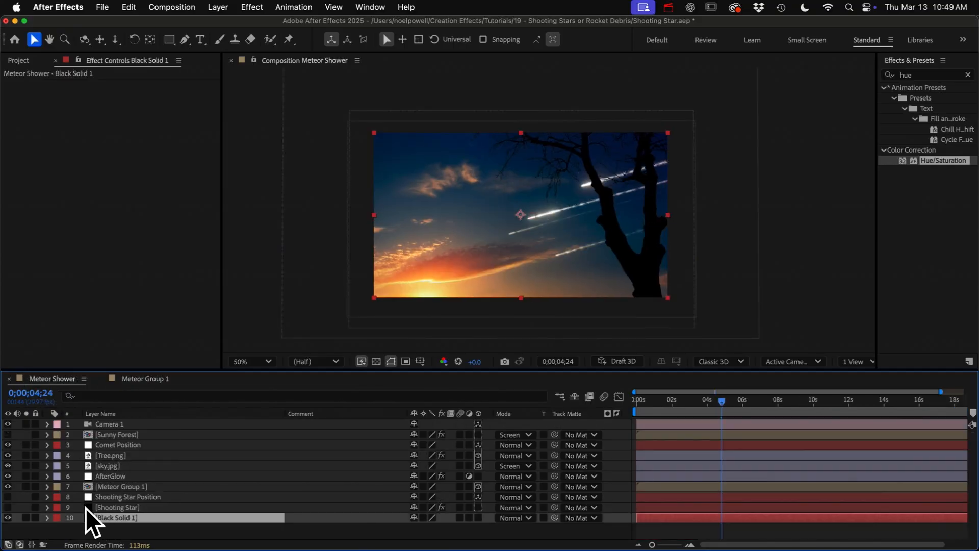
pyautogui.click(115, 507)
pyautogui.press('super+c')
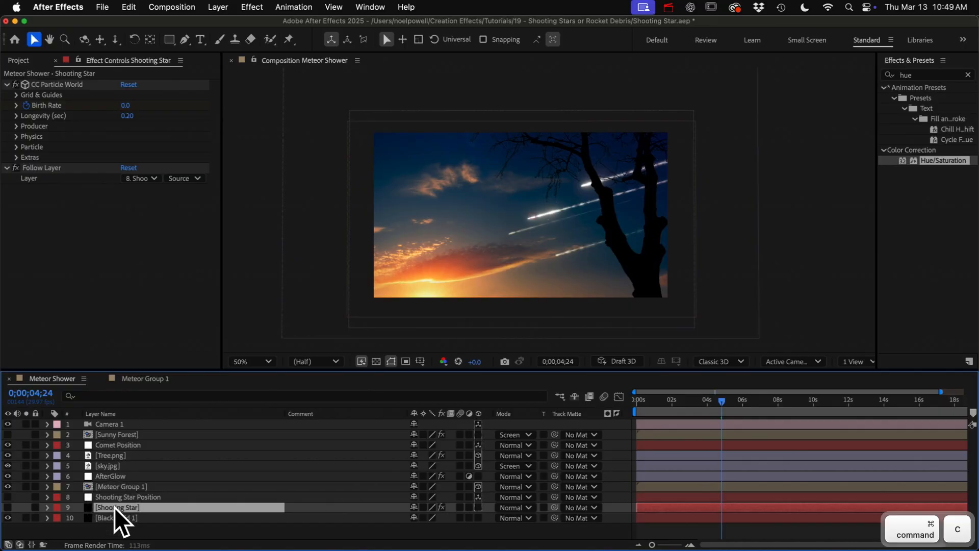
pyautogui.click(140, 378)
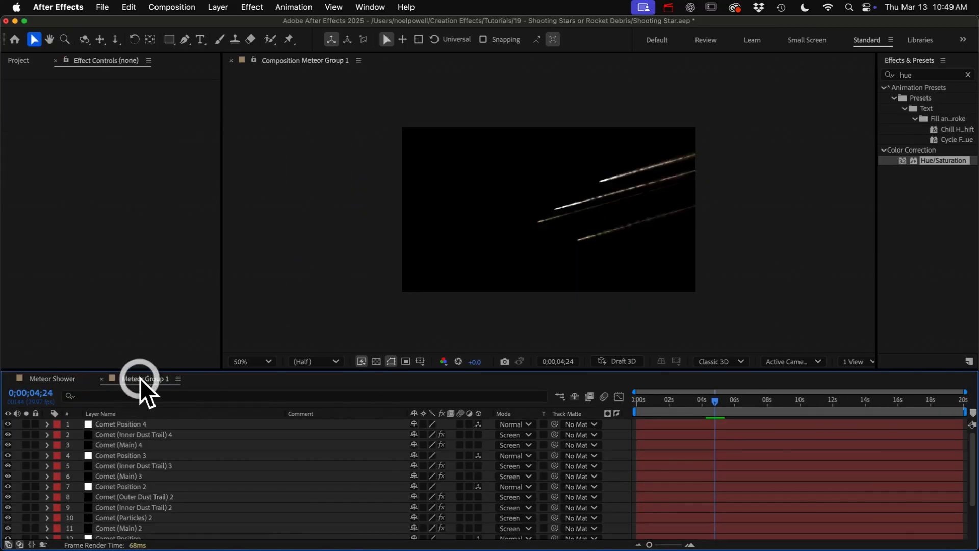
pyautogui.click(124, 425)
pyautogui.press('super+v')
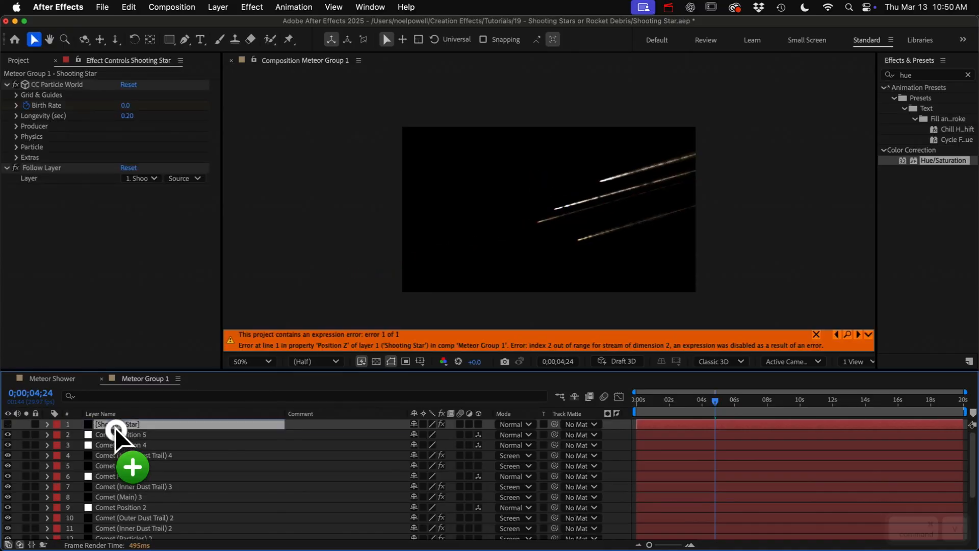
pyautogui.click(7, 434)
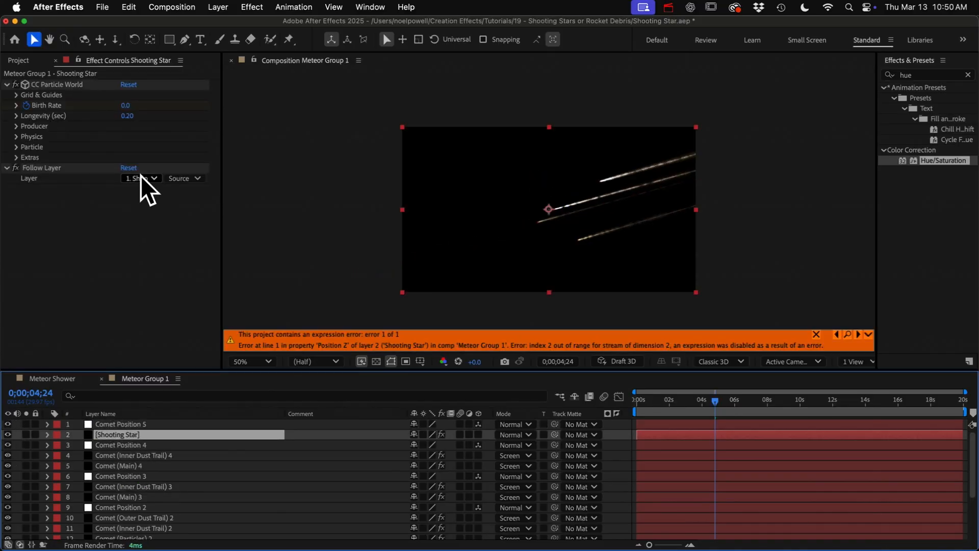
# Make the pasted Shooting Star follow Comet Position 5 and pull that null's path end point inward toward the frame's left edge
pyautogui.click(141, 178)
pyautogui.click(156, 209)
pyautogui.click(129, 424)
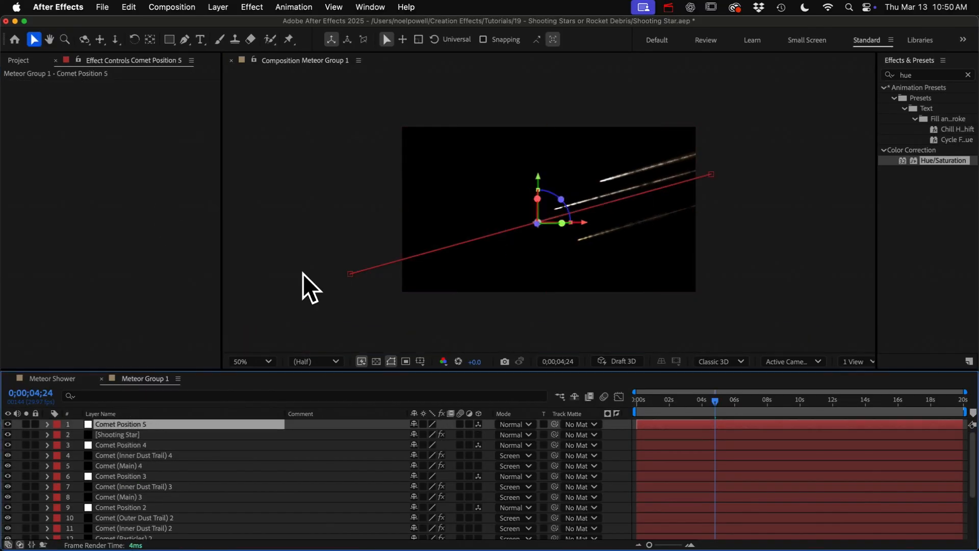
pyautogui.moveTo(349, 274); pyautogui.dragTo(405, 262)
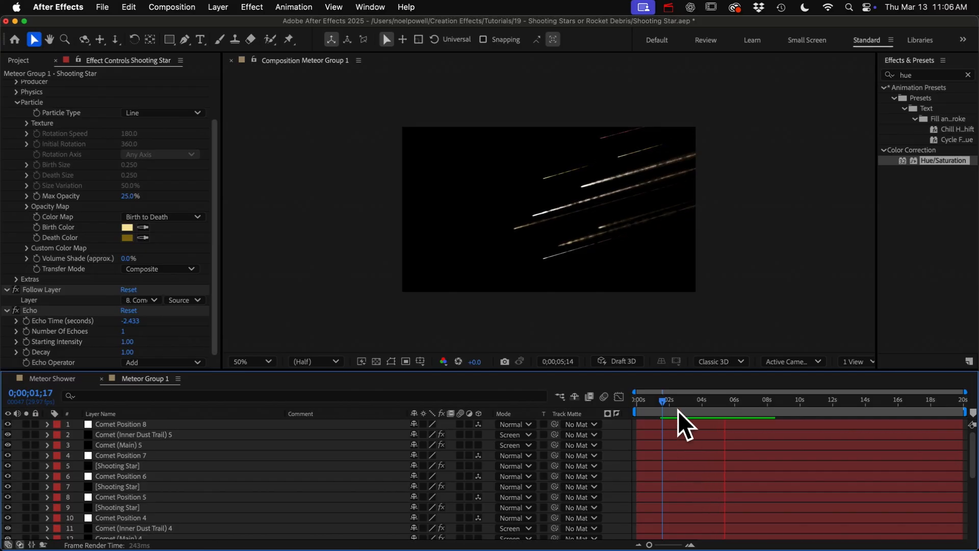
# Set the Echo Time of the Shooting Star following Comet Position 5 to -2.433 seconds and preview the meteors from 0;00;01;17
pyautogui.press('space')
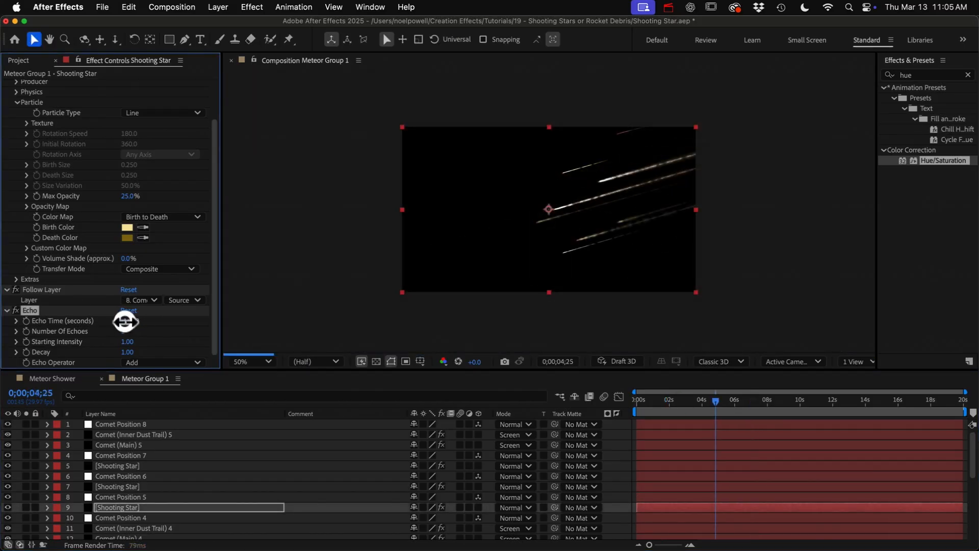
pyautogui.click(128, 321)
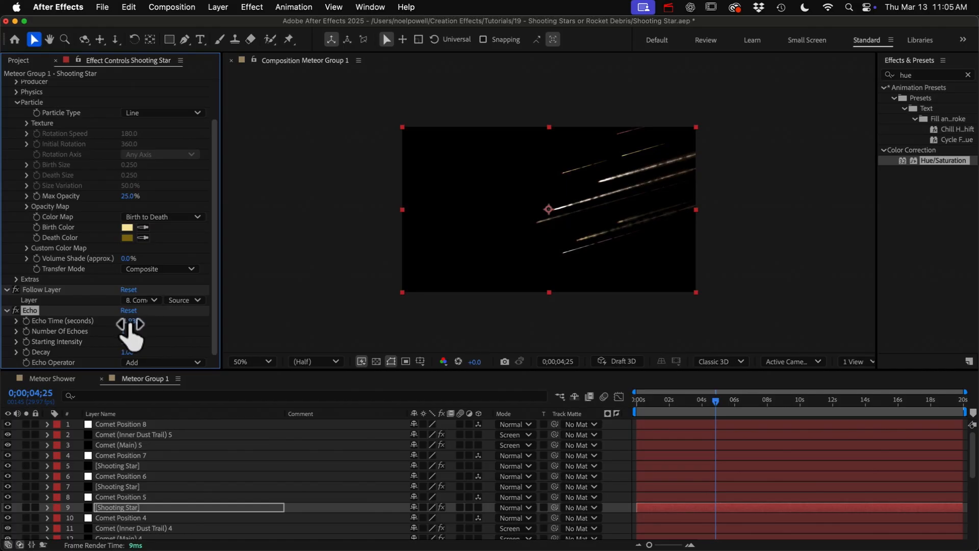
pyautogui.click(109, 511)
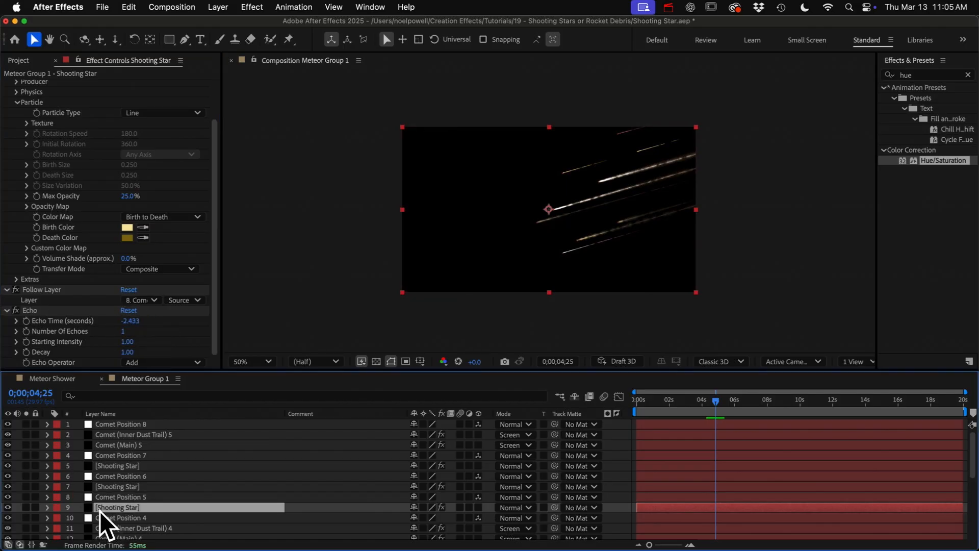
pyautogui.keyDown('super'); pyautogui.click(113, 508); pyautogui.keyUp('super')
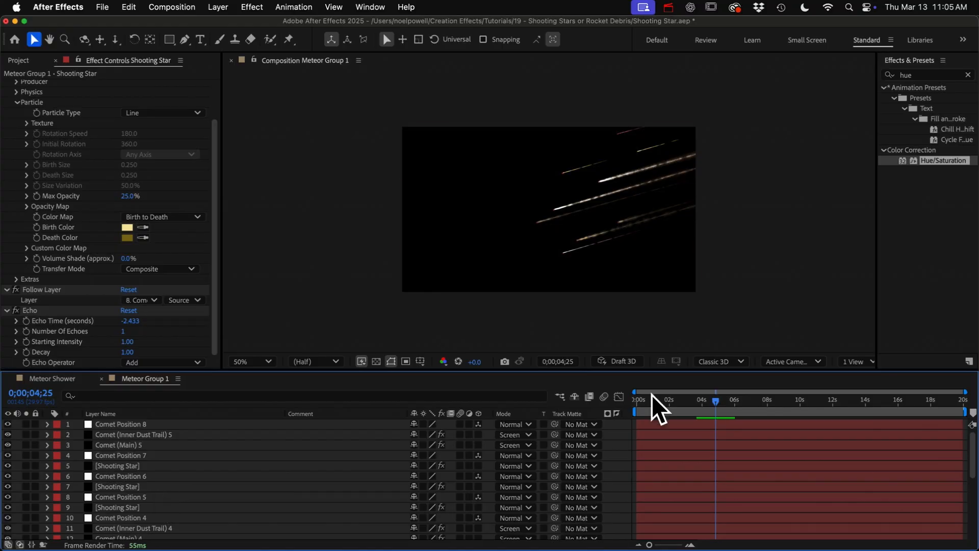
pyautogui.click(662, 403)
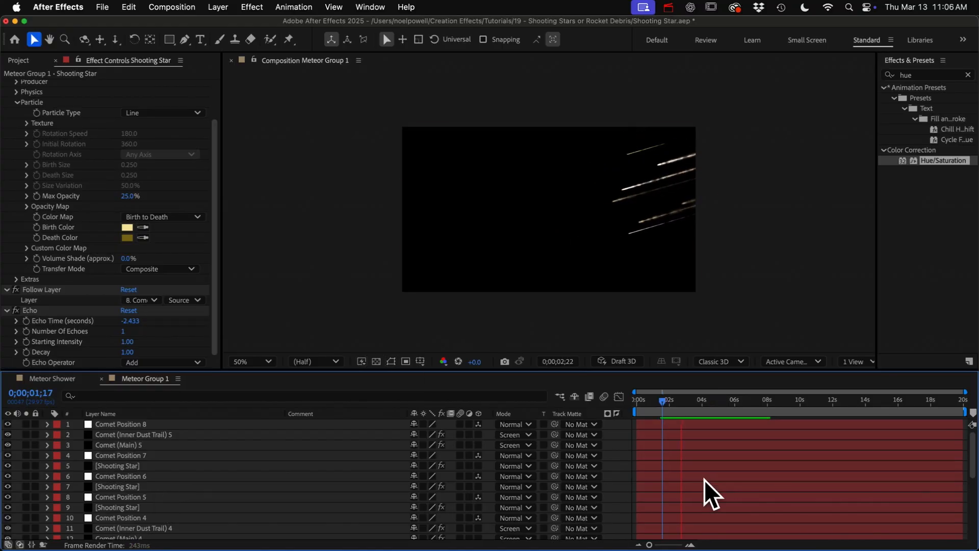
pyautogui.press('/')
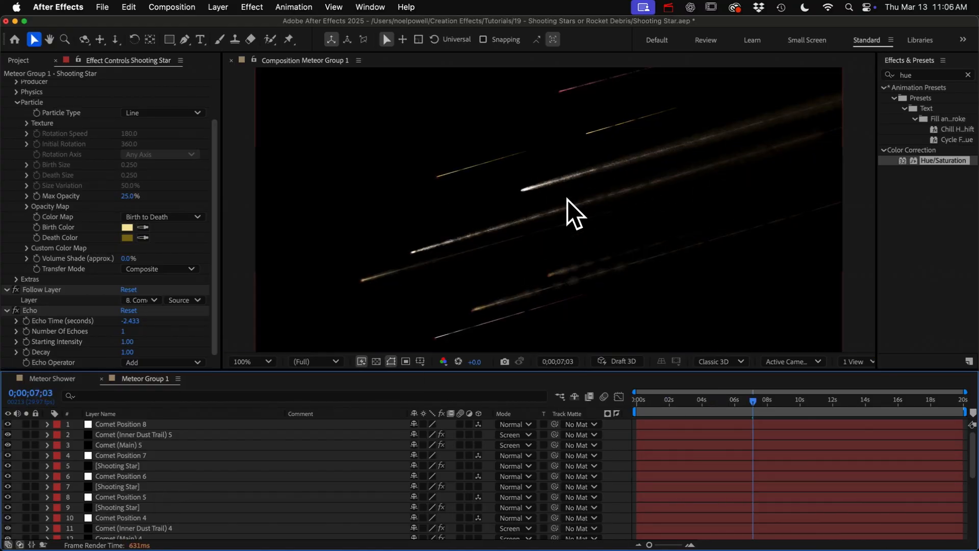
# In Meteor Shower, duplicate Meteor Group 1, set the copy's Z position to 4500, shift it right and scale it to about 266%
pyautogui.click(100, 380)
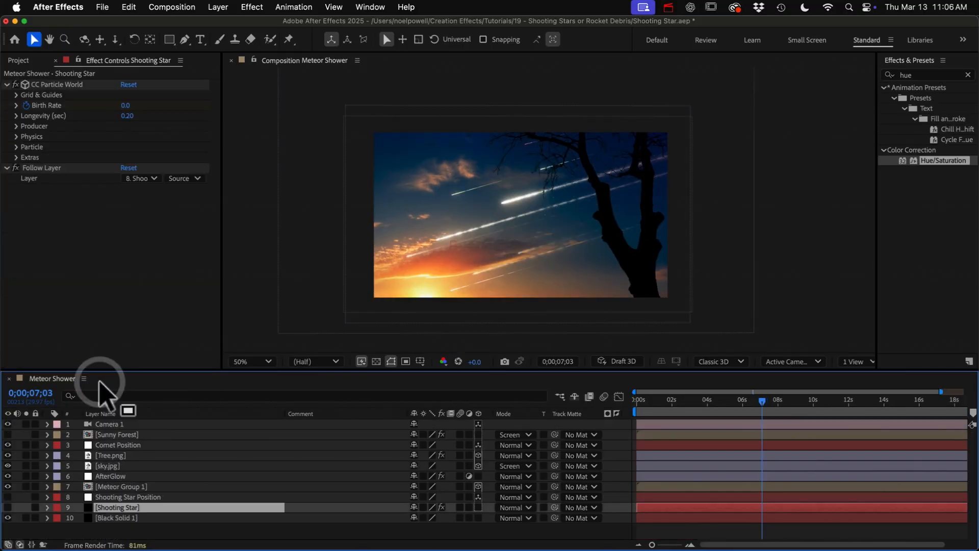
pyautogui.click(112, 486)
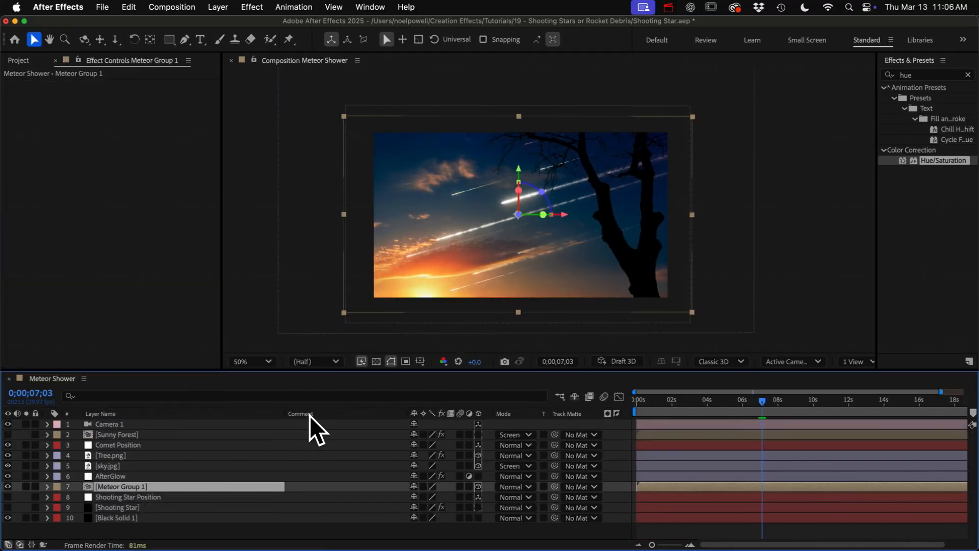
pyautogui.write('p')
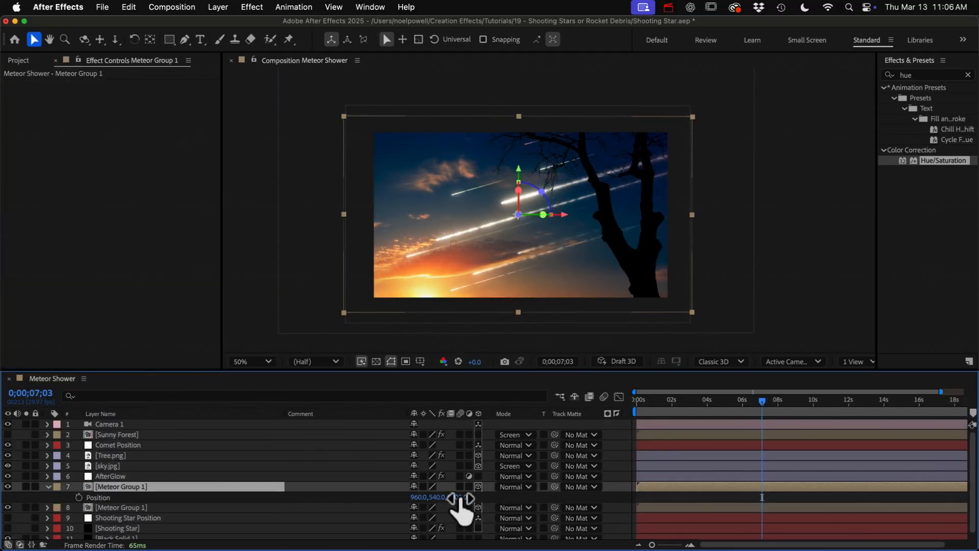
pyautogui.write('4500')
pyautogui.press('Return')
pyautogui.moveTo(579, 229); pyautogui.dragTo(627, 232)
pyautogui.press('s')
pyautogui.moveTo(428, 497); pyautogui.dragTo(369, 490)
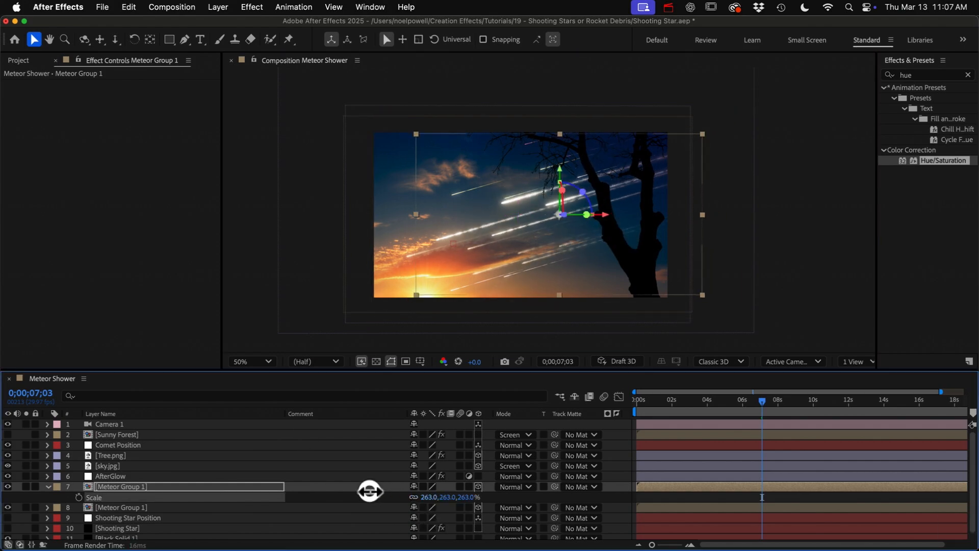
# Name the copy Meteor Group 2 and duplicate it as Meteor Group 3, raised, rotated about Z and scaled to 371, 213, 266%
pyautogui.press('super+d')
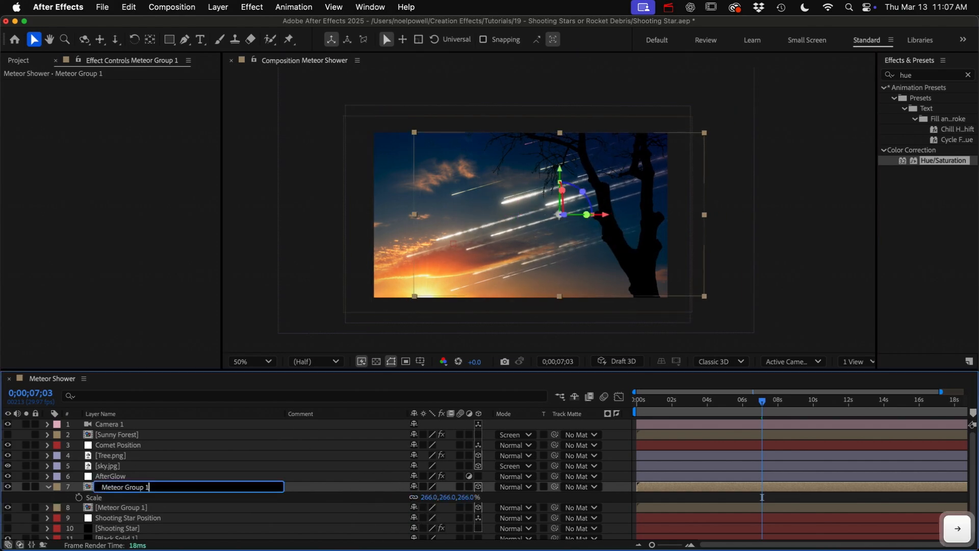
pyautogui.moveTo(559, 168); pyautogui.dragTo(557, 144)
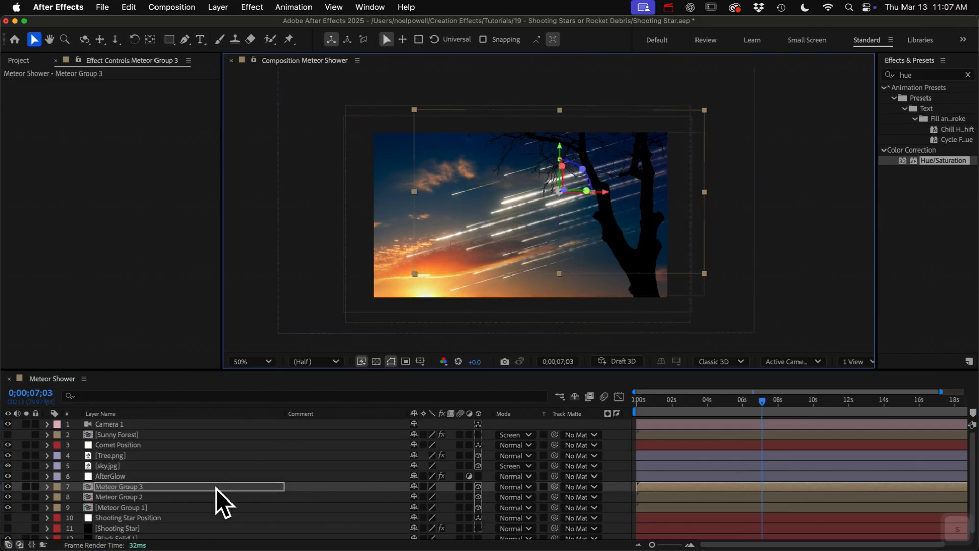
pyautogui.press('s')
pyautogui.moveTo(427, 497); pyautogui.dragTo(478, 502)
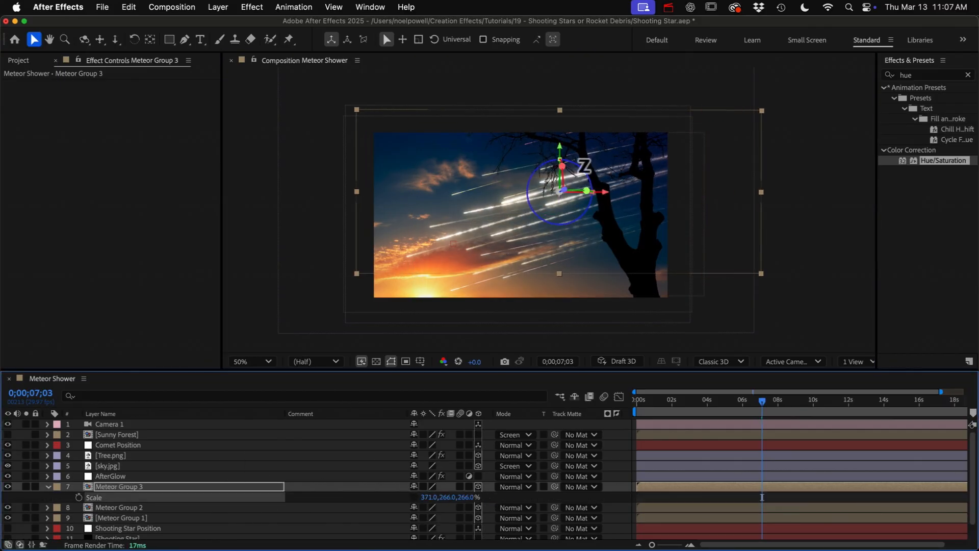
pyautogui.moveTo(584, 166); pyautogui.dragTo(583, 167)
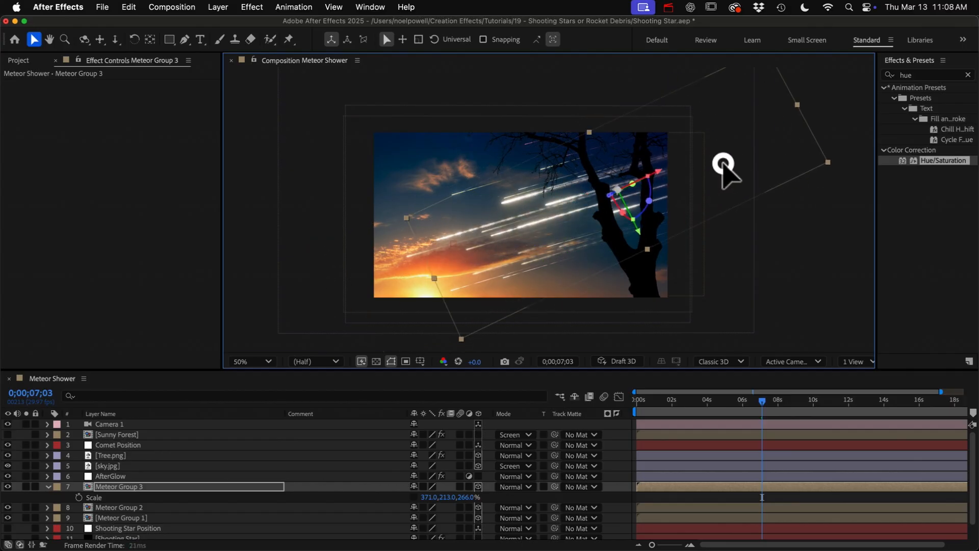
# Duplicate Meteor Group 3 as Meteor Group 4, set its Y scale to 150%, reduce its X scale and adjust its Z rotation
pyautogui.press('super+d')
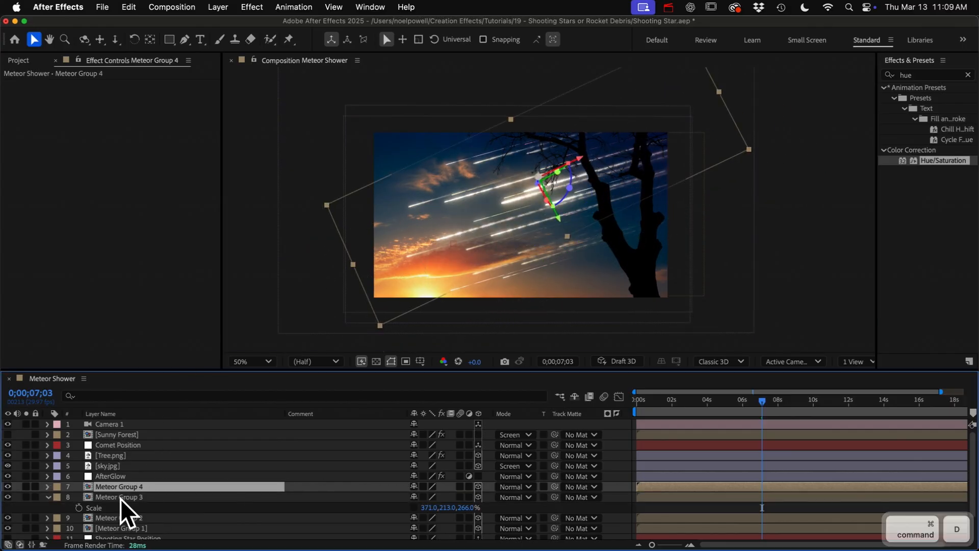
pyautogui.write('150')
pyautogui.press('Return')
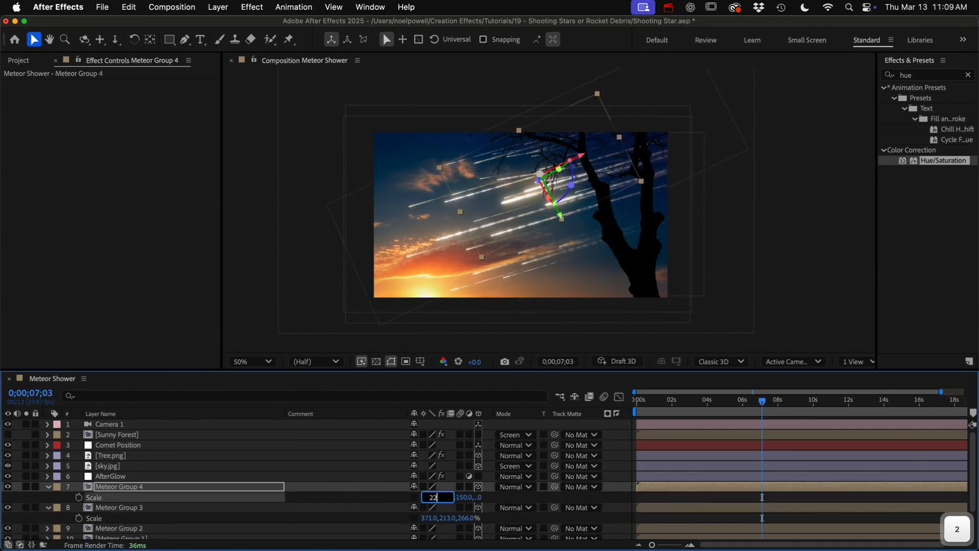
pyautogui.moveTo(571, 184); pyautogui.dragTo(577, 183)
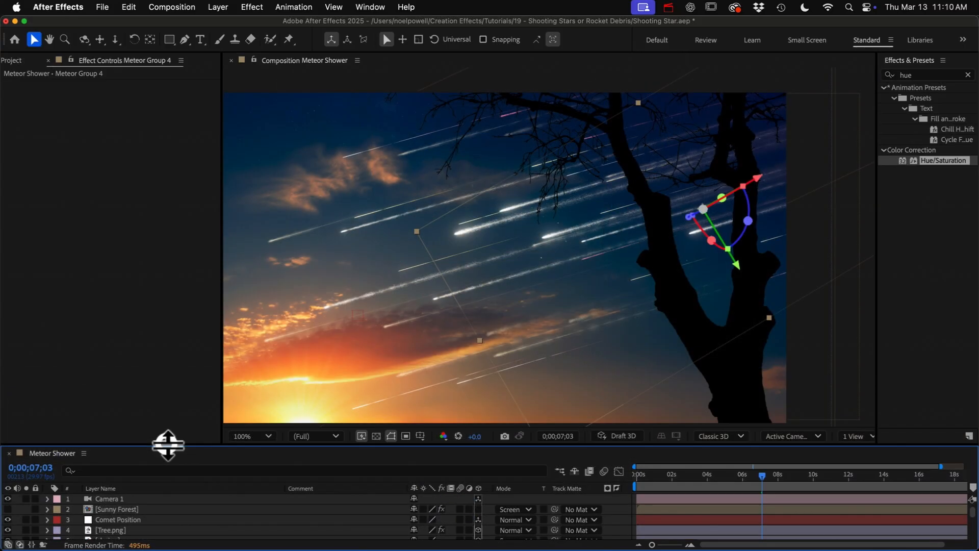
# Adjust the AfterGlow layer's Glow 1 Threshold, raise its Intensity to about 2.9 and set its Radius to 13
pyautogui.moveTo(167, 444); pyautogui.dragTo(167, 423)
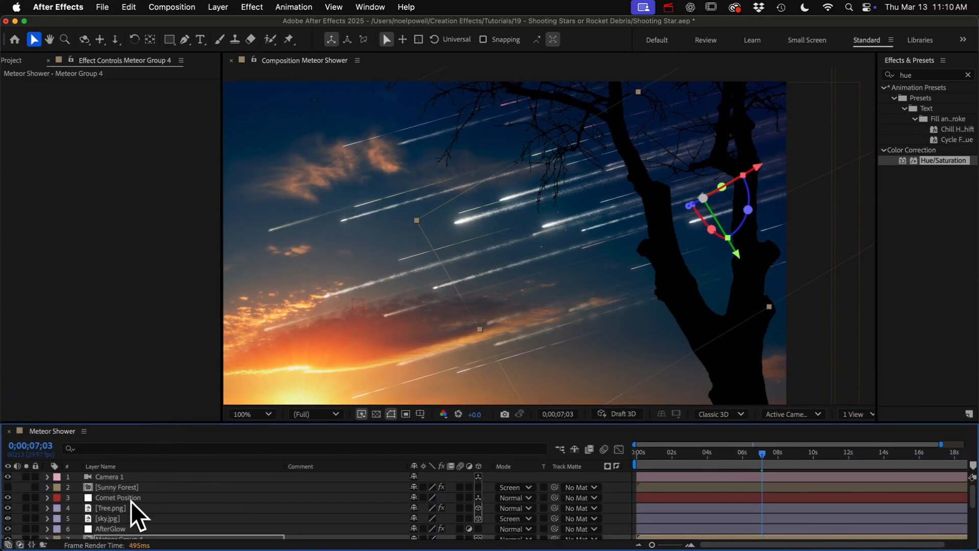
pyautogui.click(109, 530)
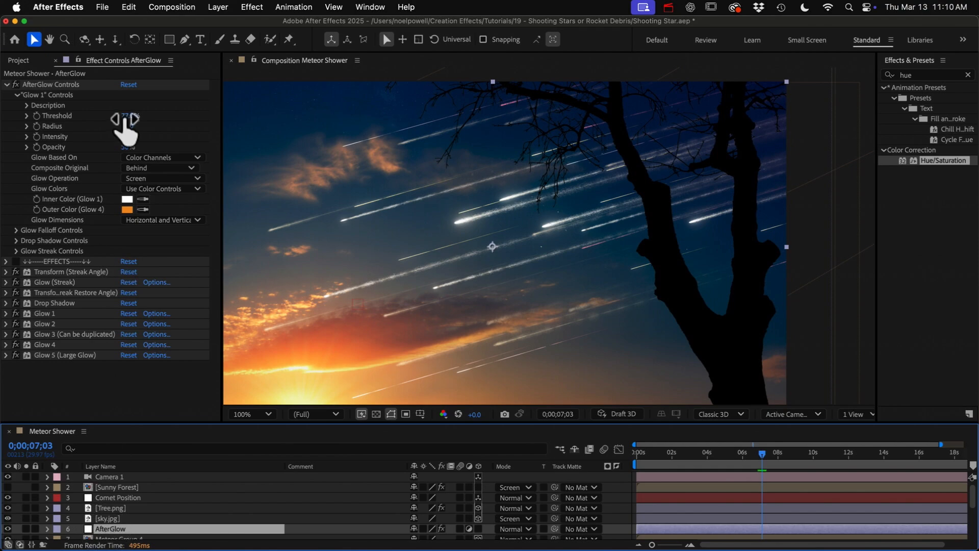
pyautogui.moveTo(123, 118)
pyautogui.mouseDown()
pyautogui.moveTo(115, 120)
pyautogui.moveTo(131, 115)
pyautogui.moveTo(120, 120)
pyautogui.mouseUp()
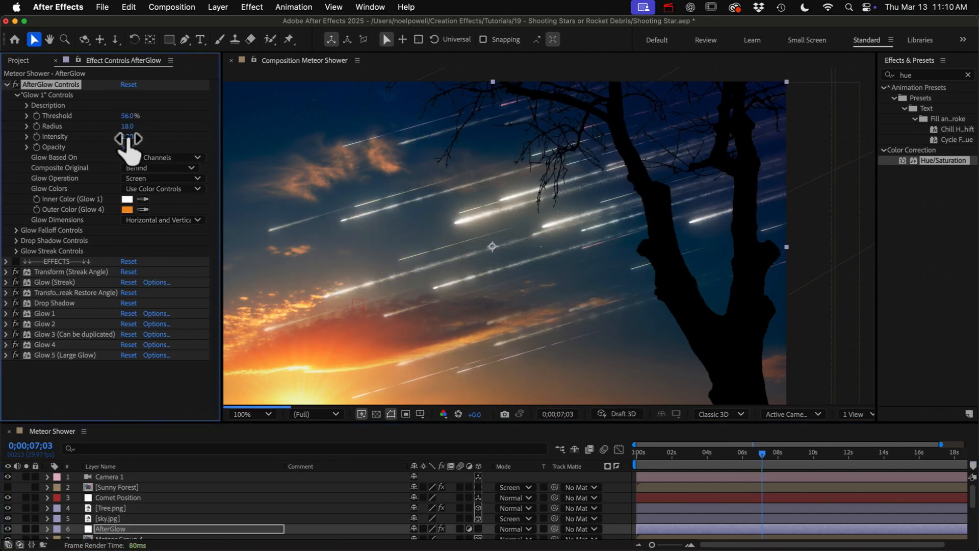
pyautogui.click(127, 132)
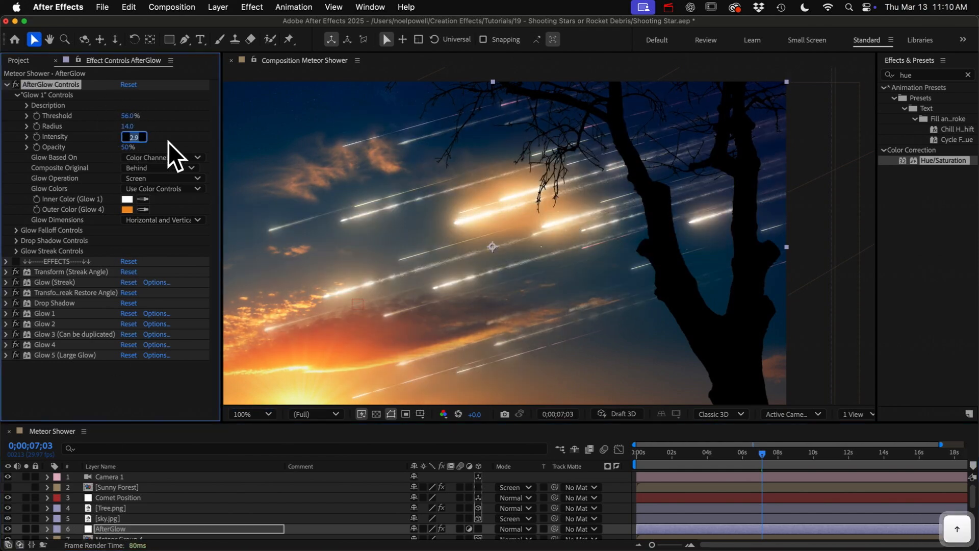
pyautogui.moveTo(130, 116); pyautogui.dragTo(203, 119)
pyautogui.click(132, 127)
pyautogui.write('13')
pyautogui.press('Return')
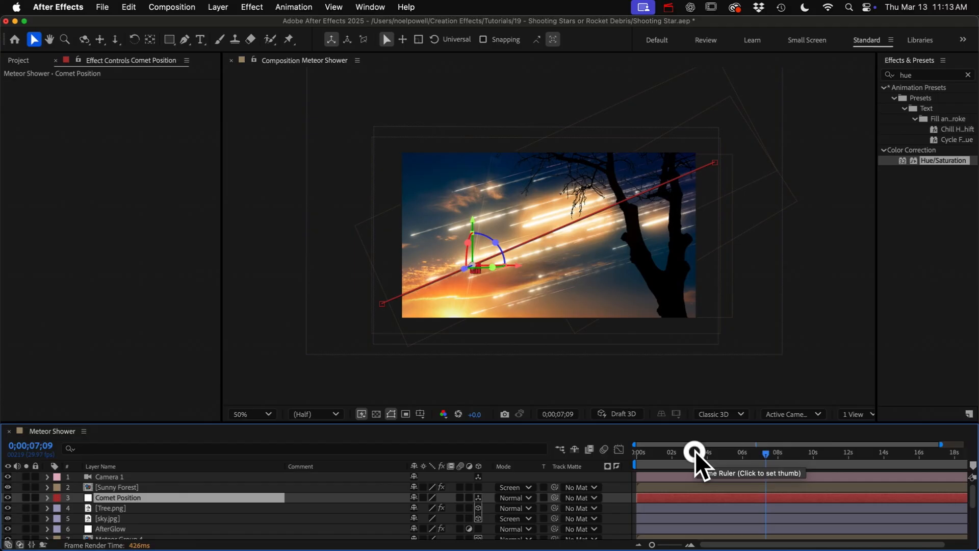
# Place Comet Position's starting point at the frame's right edge, shift its first keyframe to 0;00;01;07 and trim the layer's start there
pyautogui.moveTo(696, 451); pyautogui.dragTo(659, 447)
pyautogui.moveTo(722, 159); pyautogui.dragTo(697, 195)
pyautogui.press('p')
pyautogui.click(17, 508)
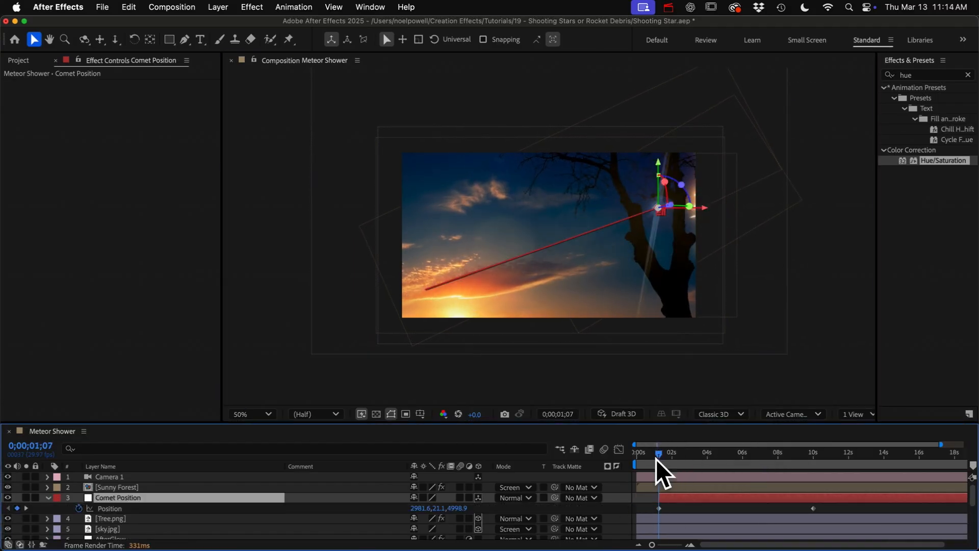
pyautogui.press('super+z')
pyautogui.press('super+z')
pyautogui.moveTo(637, 508); pyautogui.dragTo(659, 510)
pyautogui.hotkey('alt', '[')
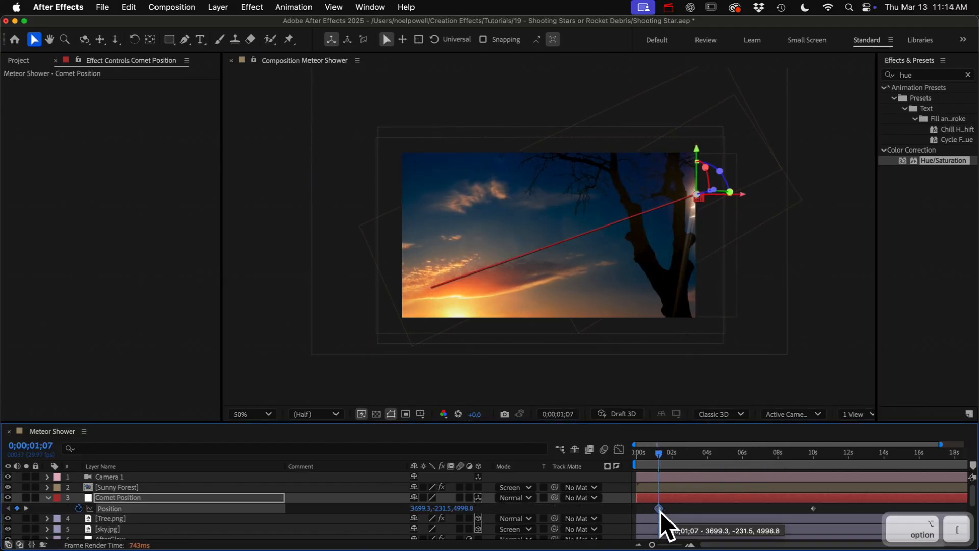
# End Comet Position's path at 0;00;08;24 near the frame's left edge, deleting the 10-second keyframe and trimming the layer's end there
pyautogui.moveTo(658, 452); pyautogui.dragTo(790, 471)
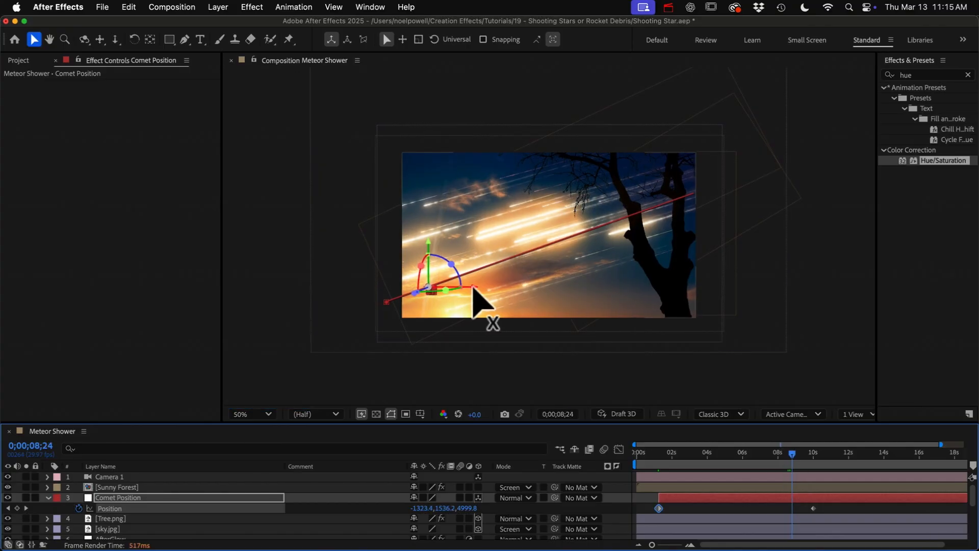
pyautogui.moveTo(473, 288); pyautogui.dragTo(448, 288)
pyautogui.moveTo(403, 238); pyautogui.dragTo(402, 230)
pyautogui.moveTo(804, 505); pyautogui.dragTo(828, 511)
pyautogui.press('Delete')
pyautogui.hotkey('alt', ']')
# Scrub back to 0;00;03;00 and inspect at full size how the flare and meteors pass behind the tree
pyautogui.click(764, 451)
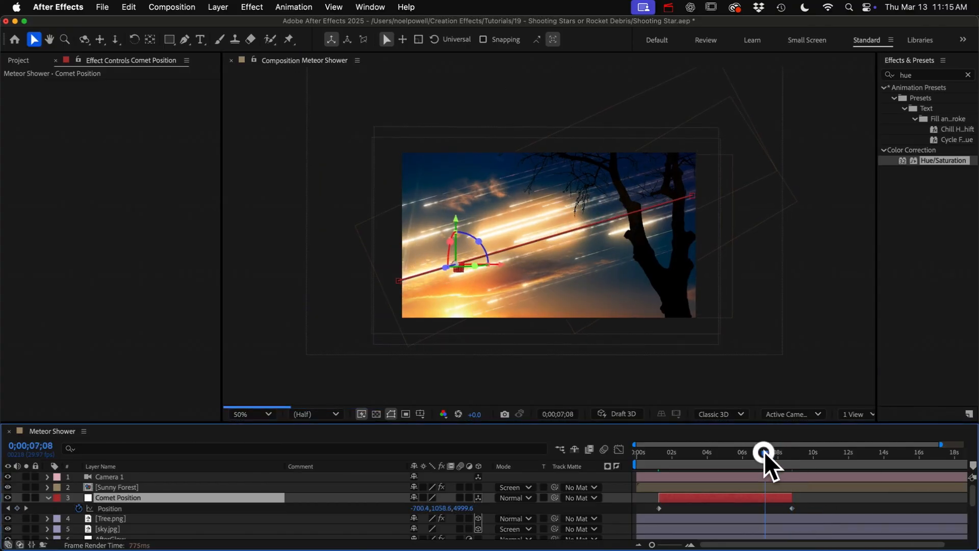
pyautogui.moveTo(764, 451); pyautogui.dragTo(690, 451)
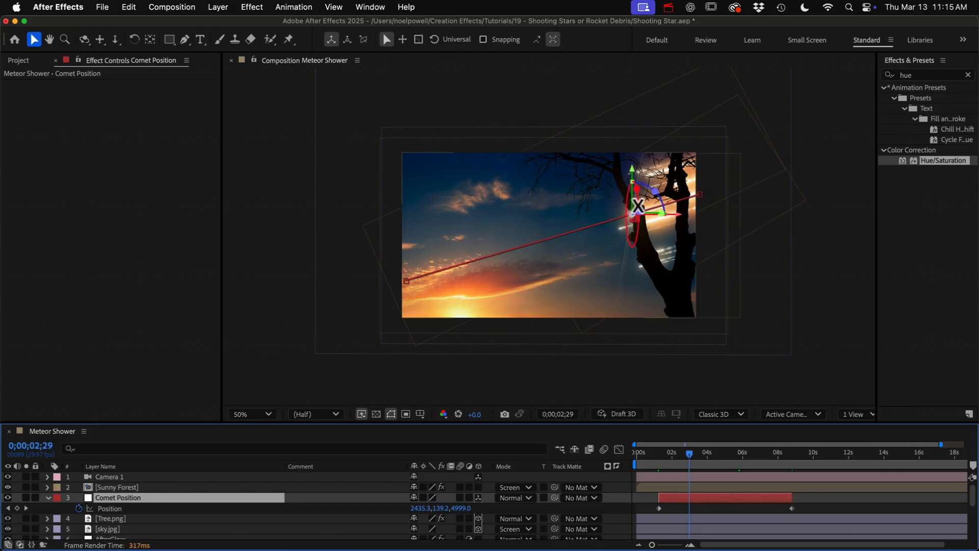
pyautogui.press('.')
pyautogui.press('pagedown')
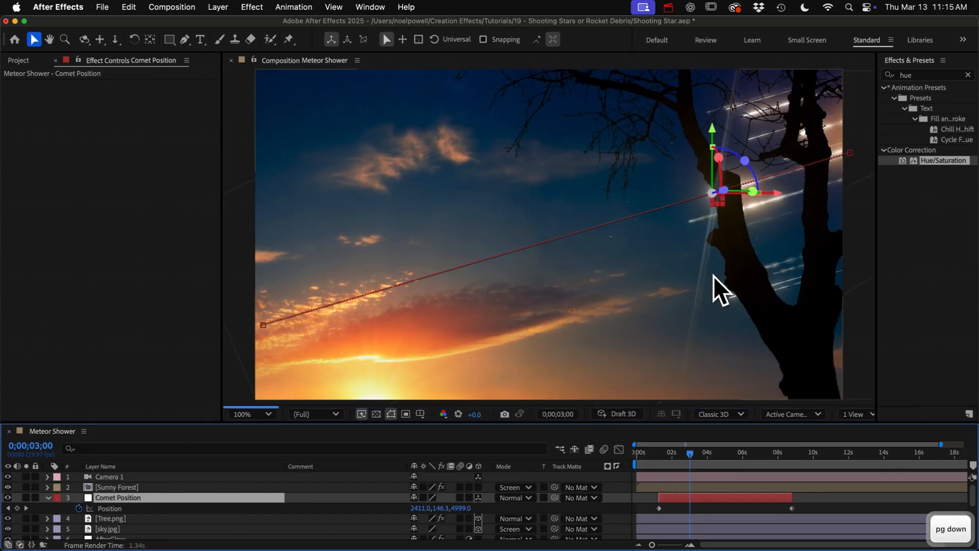
# Keyframe Sunny Forest's Global Brightness at 0;00;03;00, then one frame earlier drop it to about -29% to hide the flare behind the trunk
pyautogui.click(115, 487)
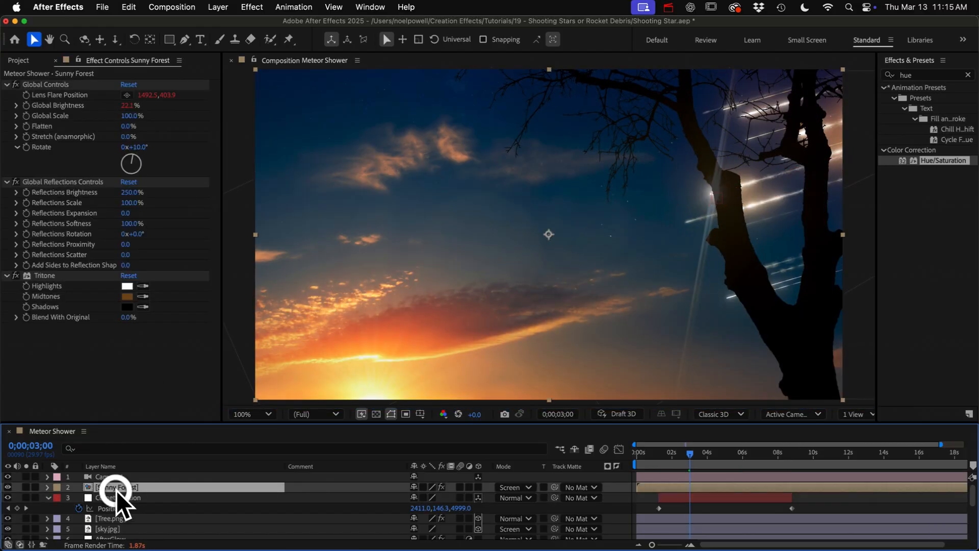
pyautogui.click(49, 497)
pyautogui.press('e')
pyautogui.click(68, 497)
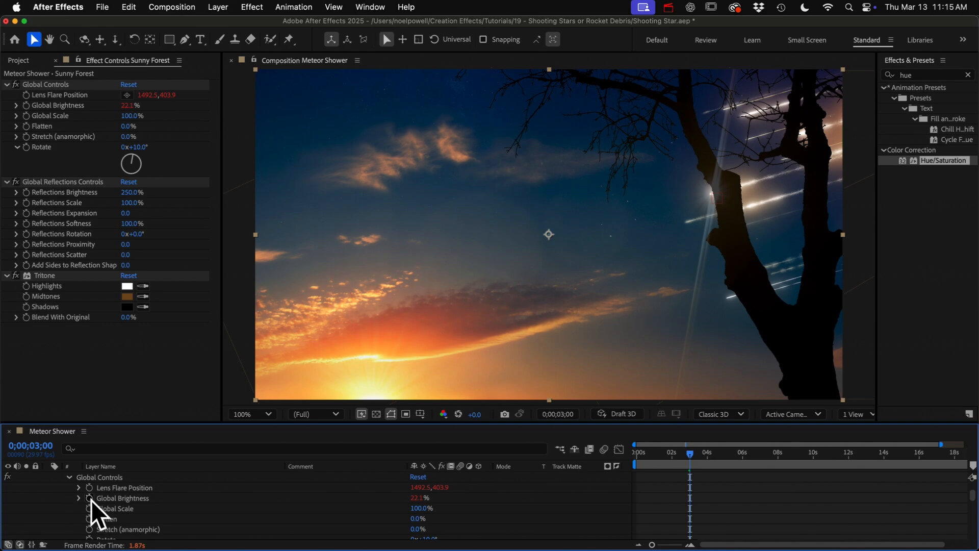
pyautogui.press('pagedown')
pyautogui.click(89, 497)
pyautogui.press('pageup')
pyautogui.press('pageup')
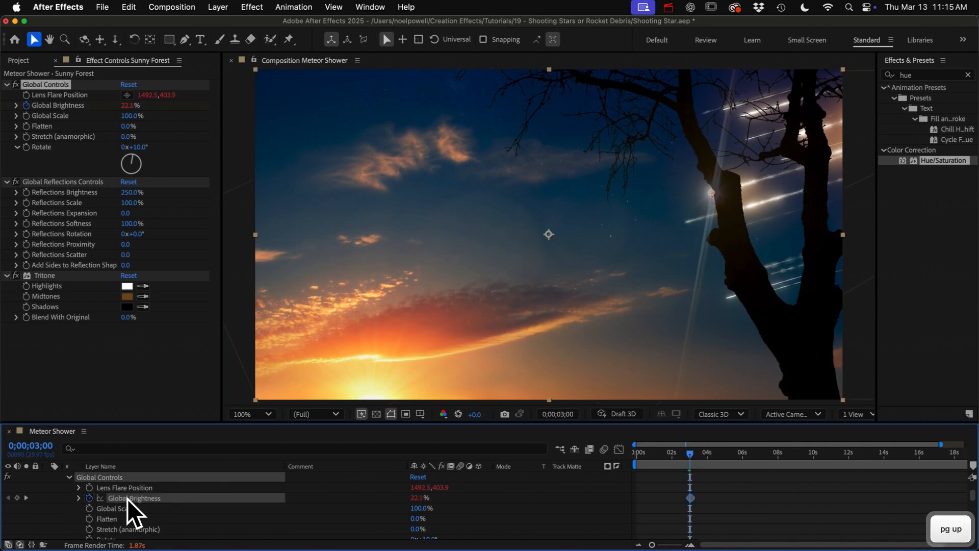
pyautogui.press('Return')
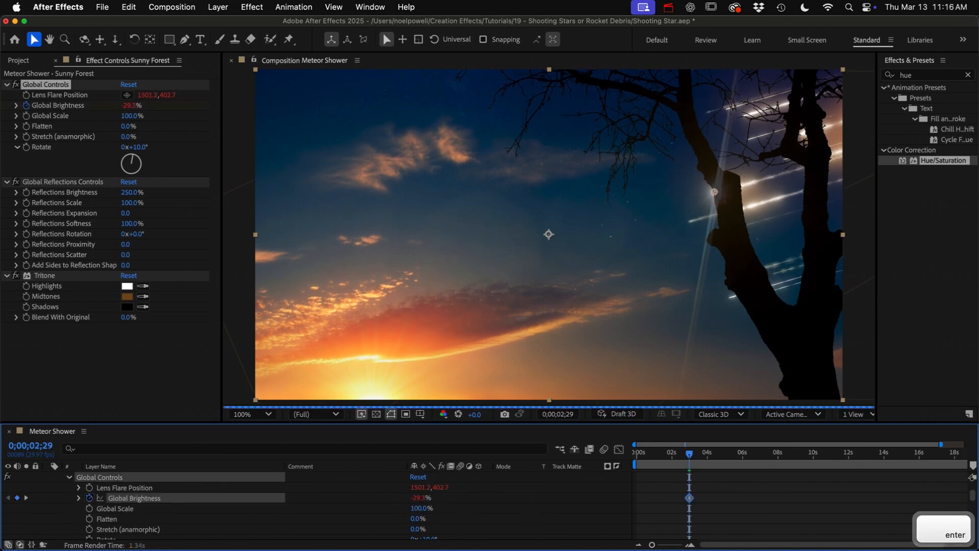
# Go back to 0;00;02;18 and raise Sunny Forest's Global Brightness to about 25% before the flare passes behind the trunk
pyautogui.press('pageup')
pyautogui.press('pageup')
pyautogui.press('pageup')
pyautogui.press('pageup')
pyautogui.press('pageup')
pyautogui.press('pageup')
pyautogui.press('pageup')
pyautogui.press('pageup')
pyautogui.press('pageup')
pyautogui.press('pageup')
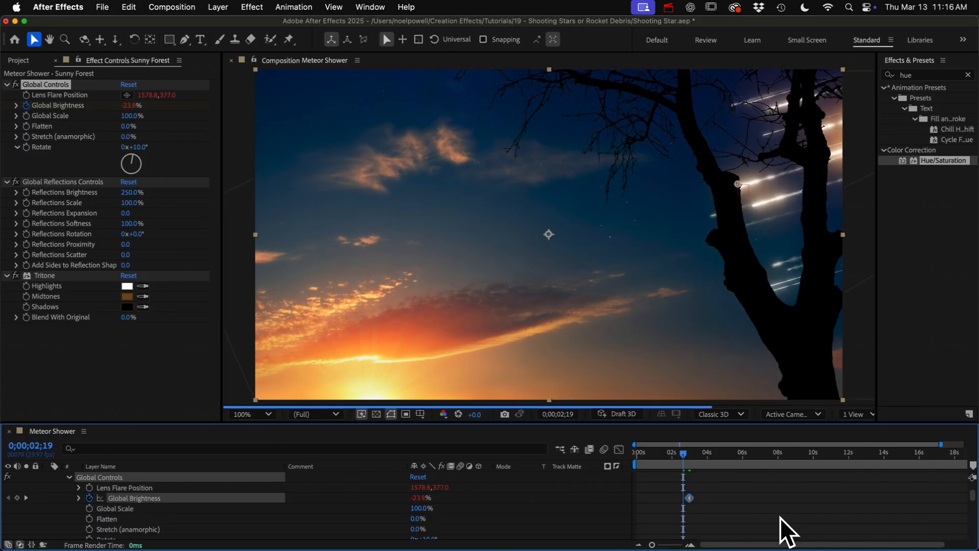
pyautogui.press('pageup')
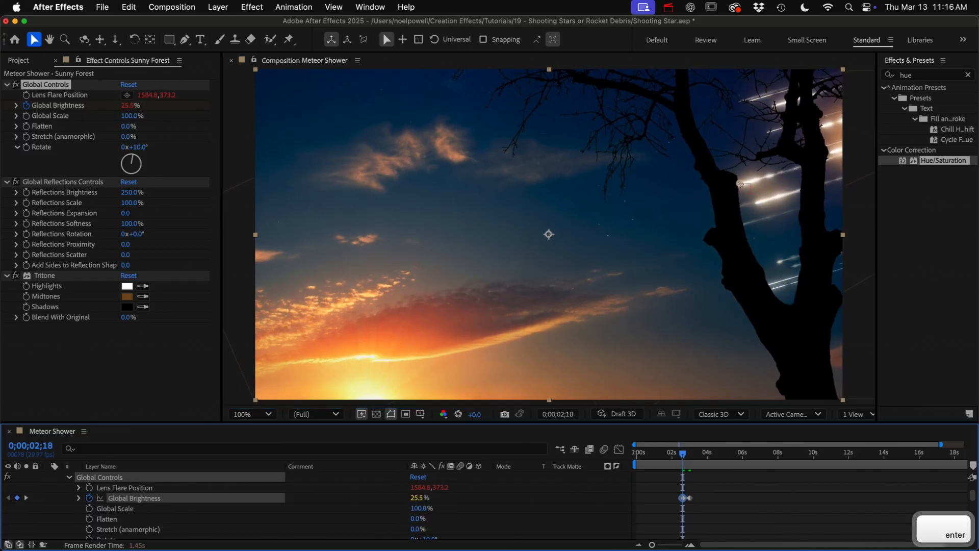
# Add a Global Brightness keyframe around 0;00;01;25 for the flare's other trunk crossing, and rotate the Sunny Forest flare to about -39°
pyautogui.moveTo(680, 453); pyautogui.dragTo(667, 455)
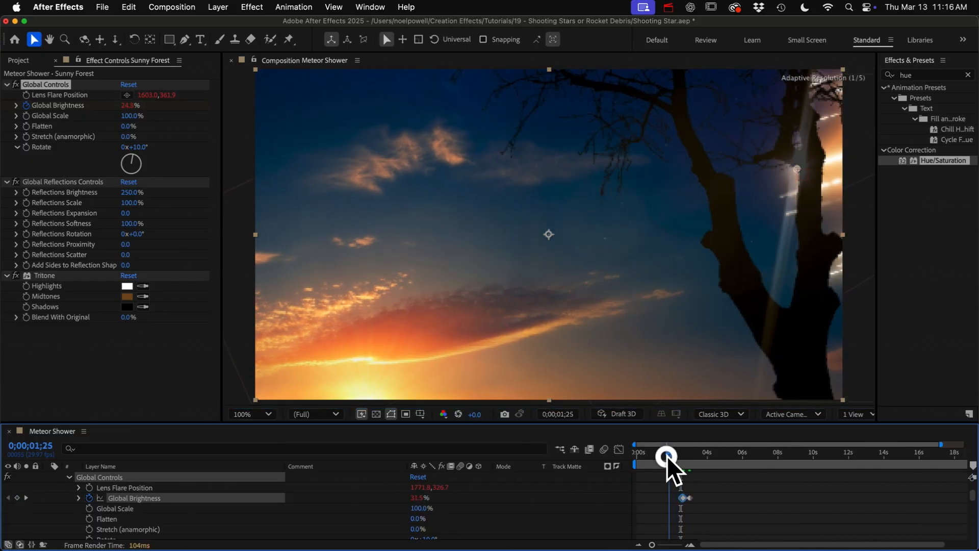
pyautogui.click(17, 497)
pyautogui.press('Return')
pyautogui.press('pagedown')
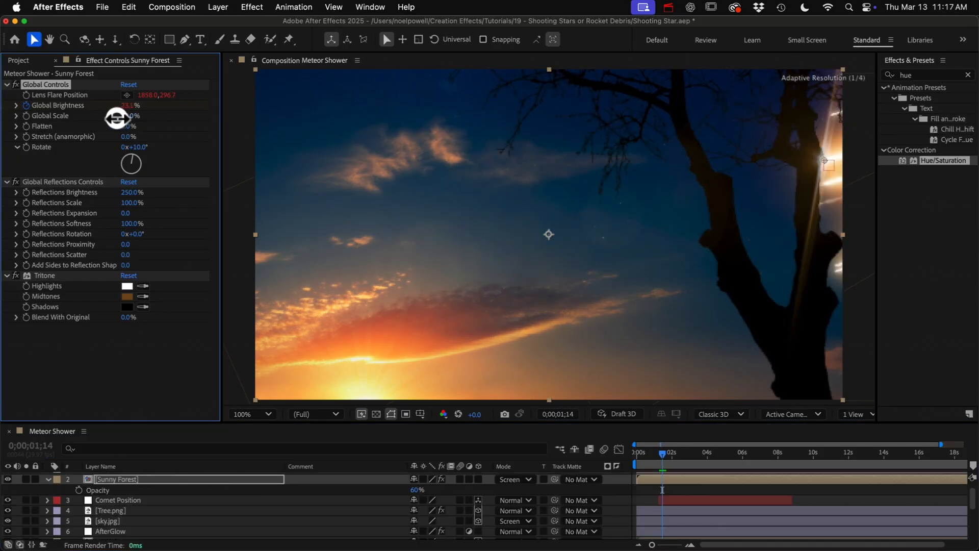
pyautogui.moveTo(130, 149); pyautogui.dragTo(109, 158)
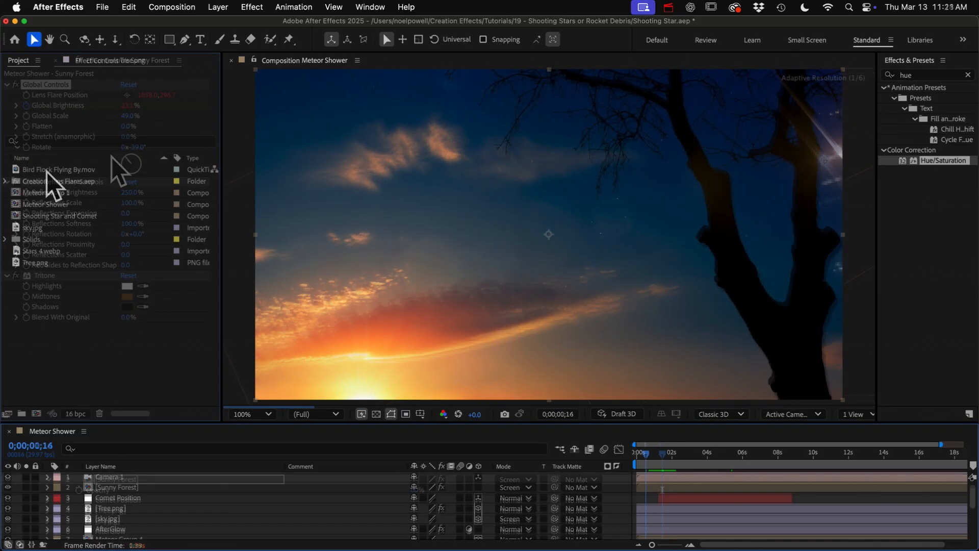
# Place Bird Flock Flying By.mov between Tree.png and sky.jpg, and slide its clip earlier so birds are in view at 0;00;00;26
pyautogui.click(43, 170)
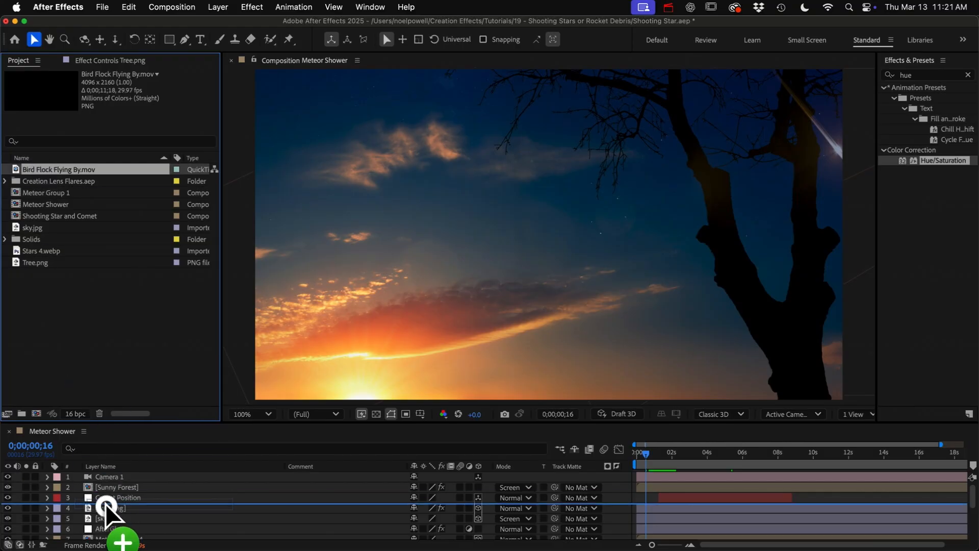
pyautogui.moveTo(106, 505); pyautogui.dragTo(107, 509)
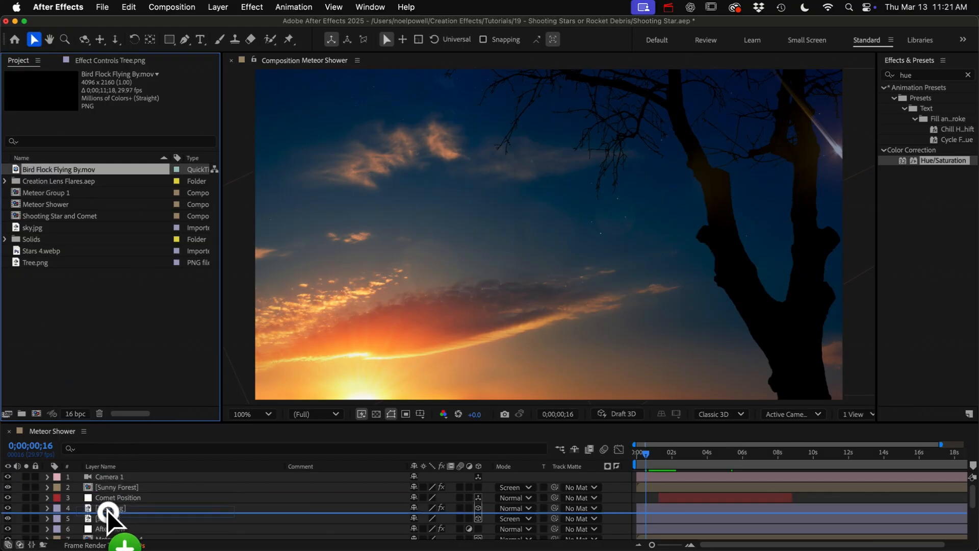
pyautogui.click(653, 453)
pyautogui.moveTo(644, 520); pyautogui.dragTo(609, 520)
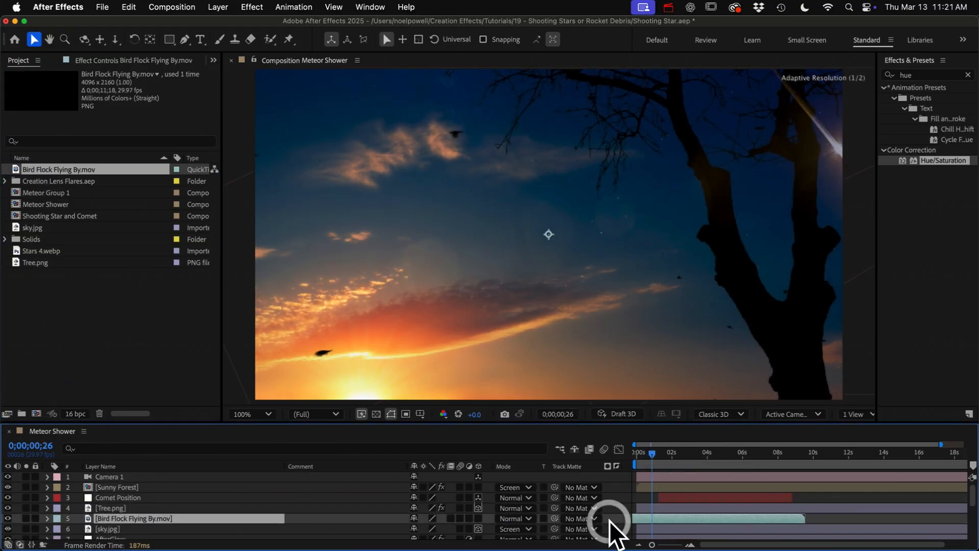
# Make the bird flock layer 3D, scale it down and reposition the flock within the sunset sky
pyautogui.moveTo(665, 310); pyautogui.dragTo(596, 275)
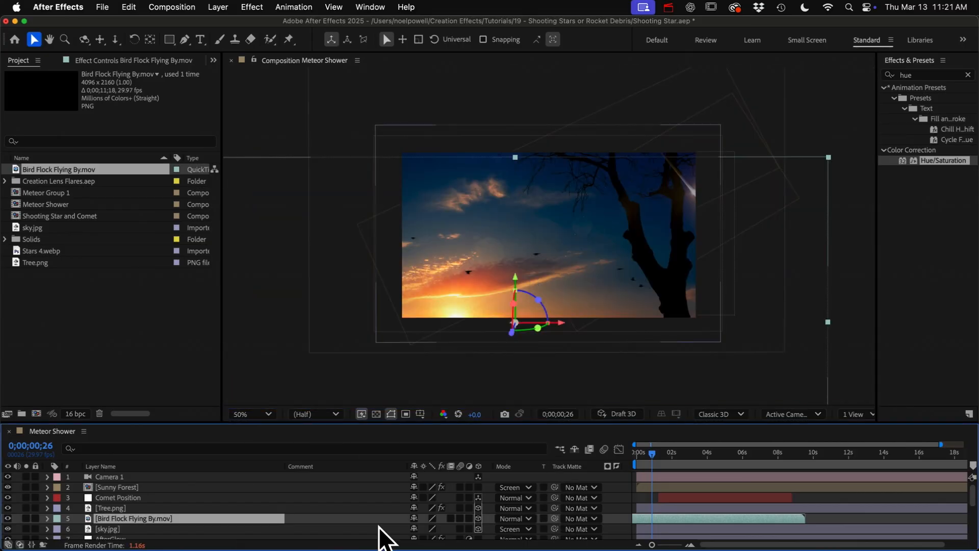
pyautogui.press('s')
pyautogui.moveTo(465, 528); pyautogui.dragTo(449, 529)
pyautogui.moveTo(581, 302); pyautogui.dragTo(623, 290)
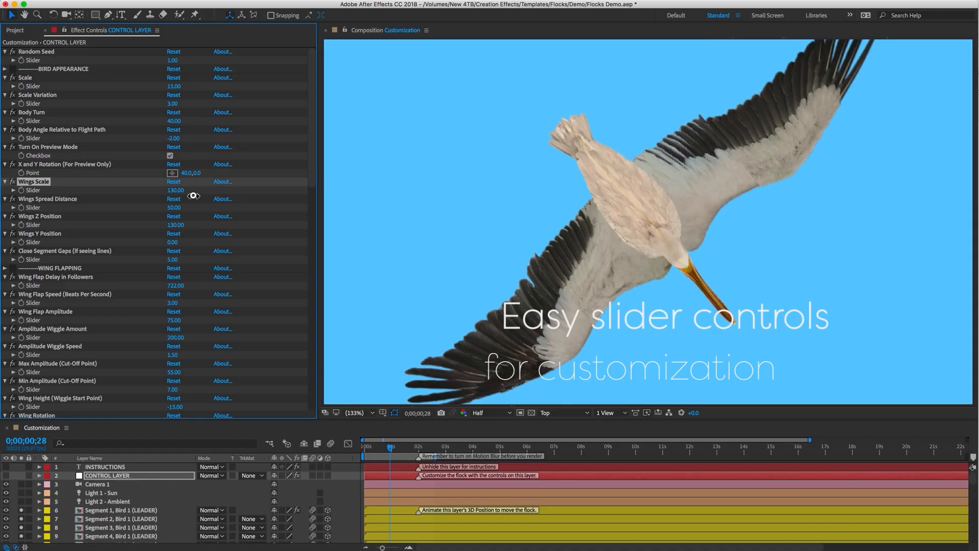
# In the Flocks demo's Customization composition, view the flock through Camera 1 and lower the CONTROL LAYER's Body Turn value
pyautogui.click(561, 412)
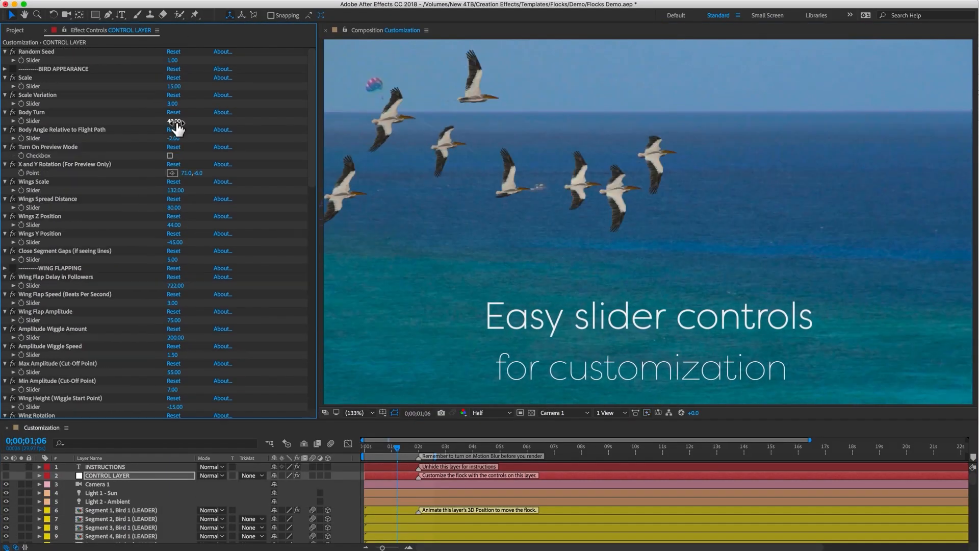
pyautogui.moveTo(175, 122); pyautogui.dragTo(143, 128)
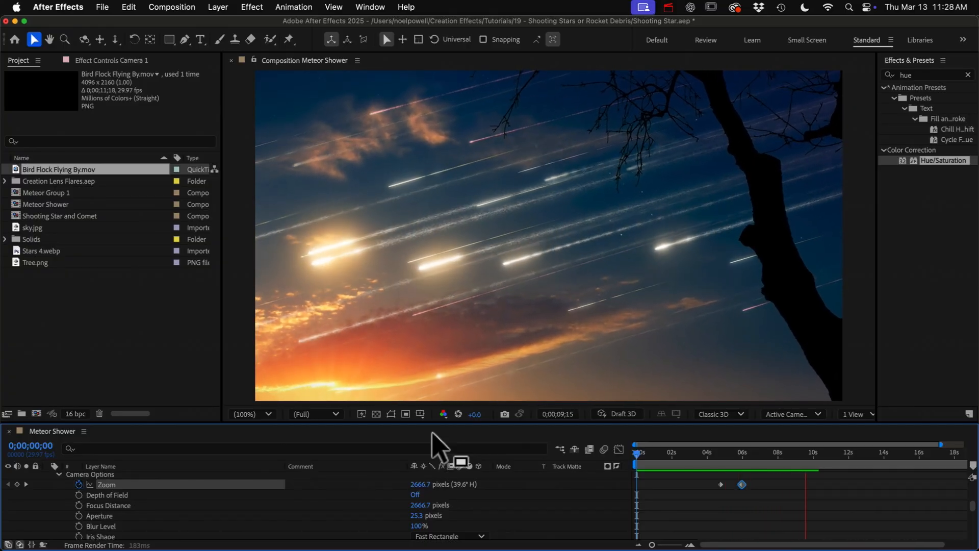
# Review the Meteor Shower composition's playback with the camera zoom and stop it at 0;00;10;13
pyautogui.press('space')
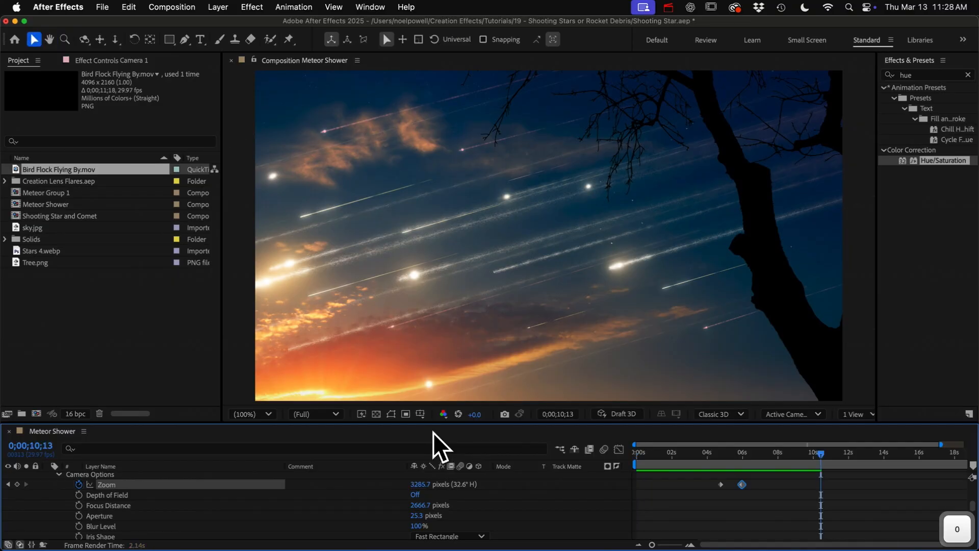